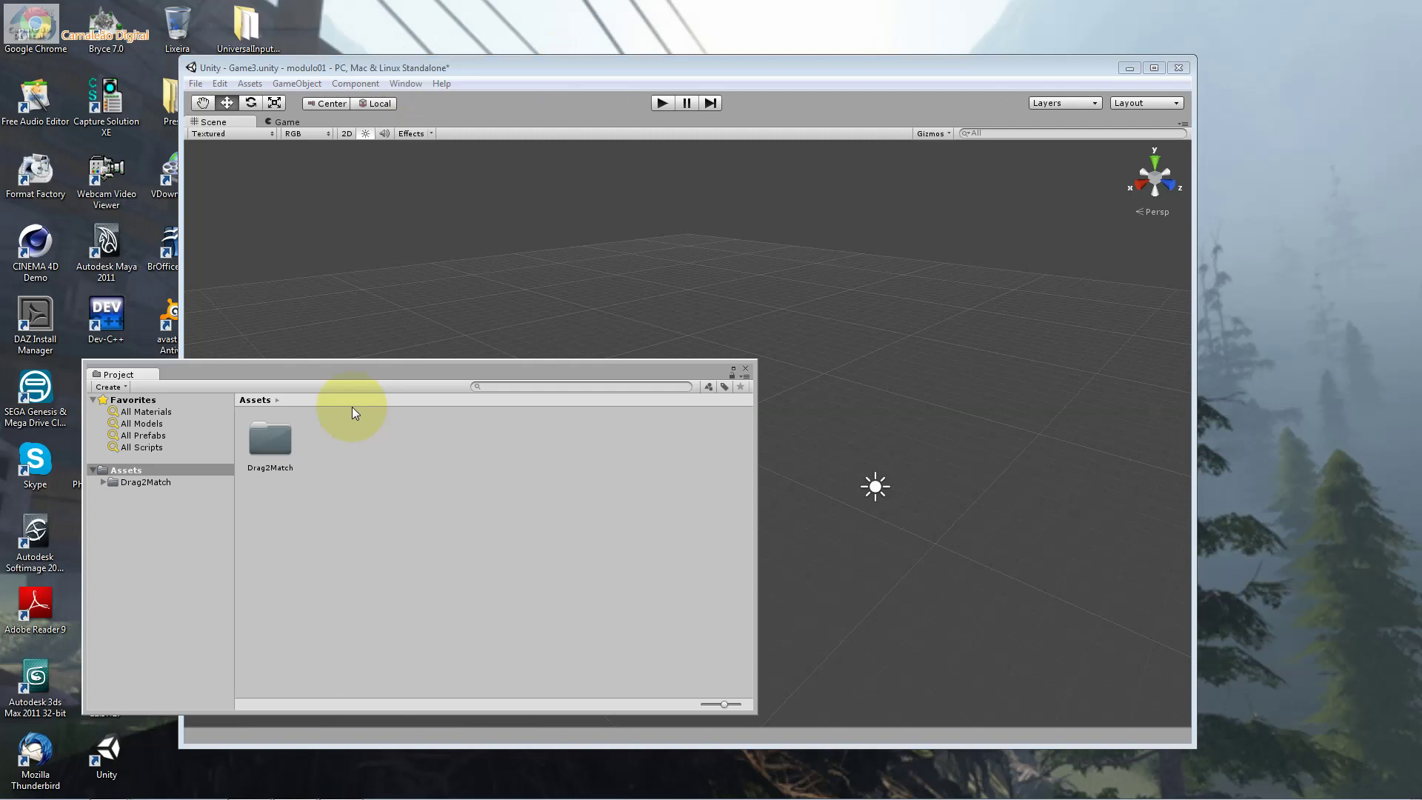
Expand Drag2Match and HOTween in the Project window and open the Materials folder.
left_click(145, 482)
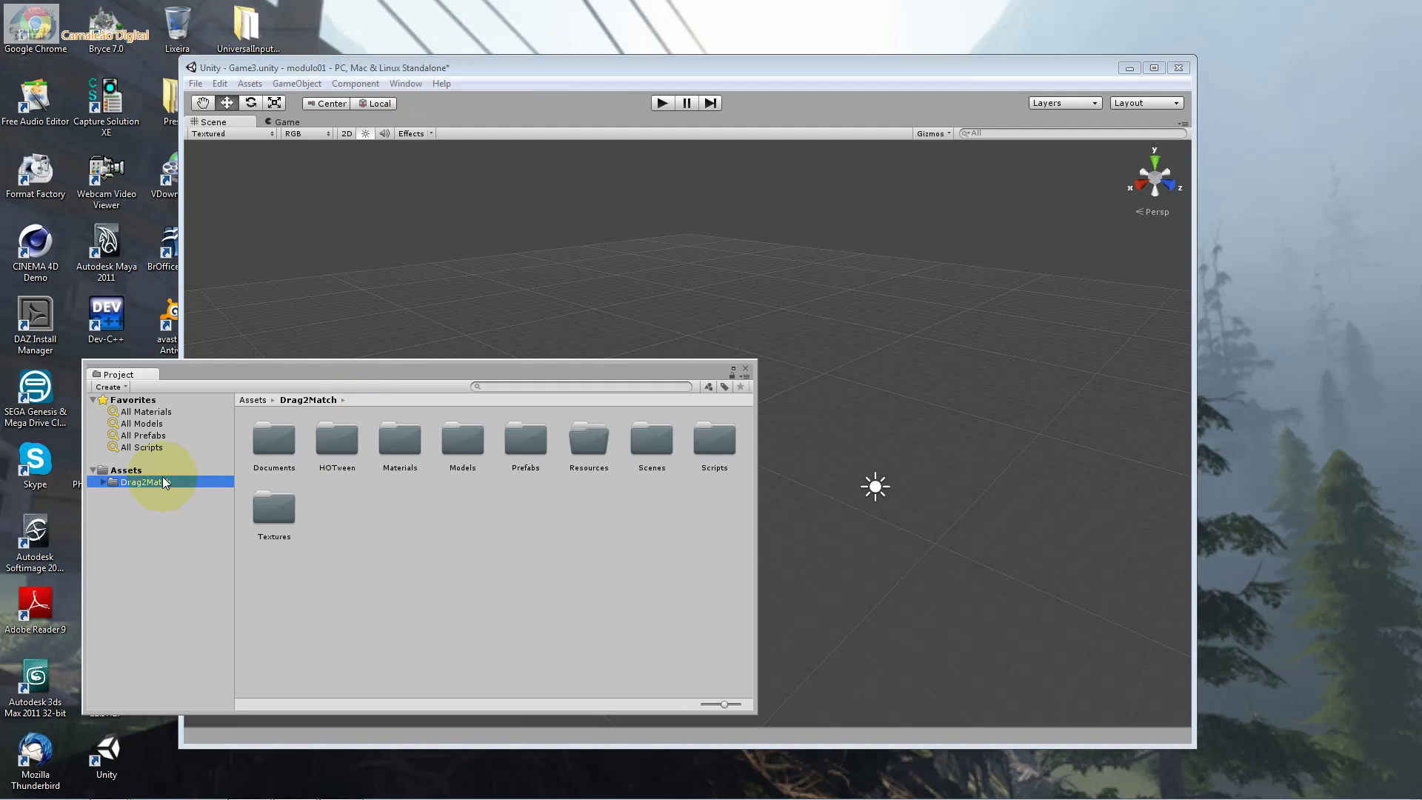
key("Right")
left_click(144, 507)
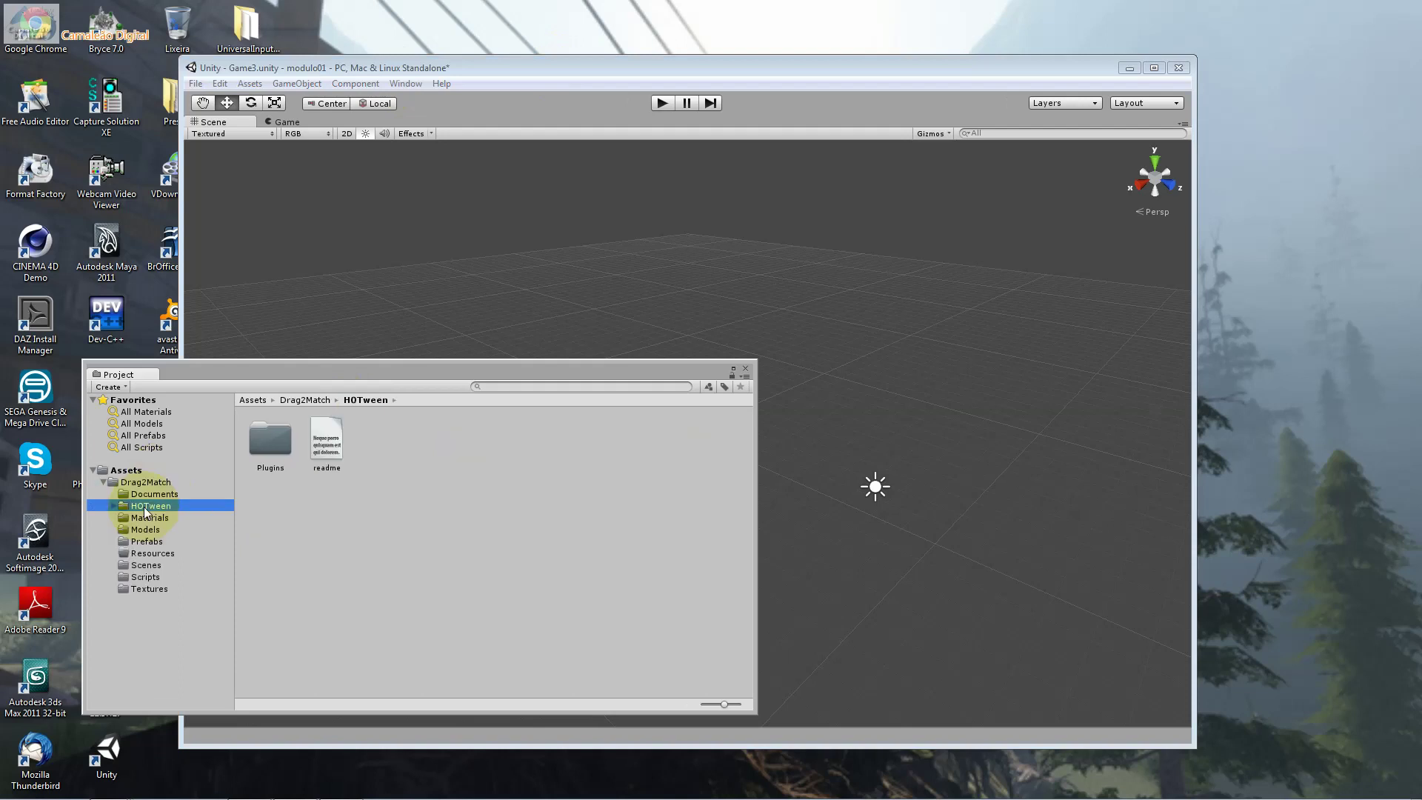
key("Right")
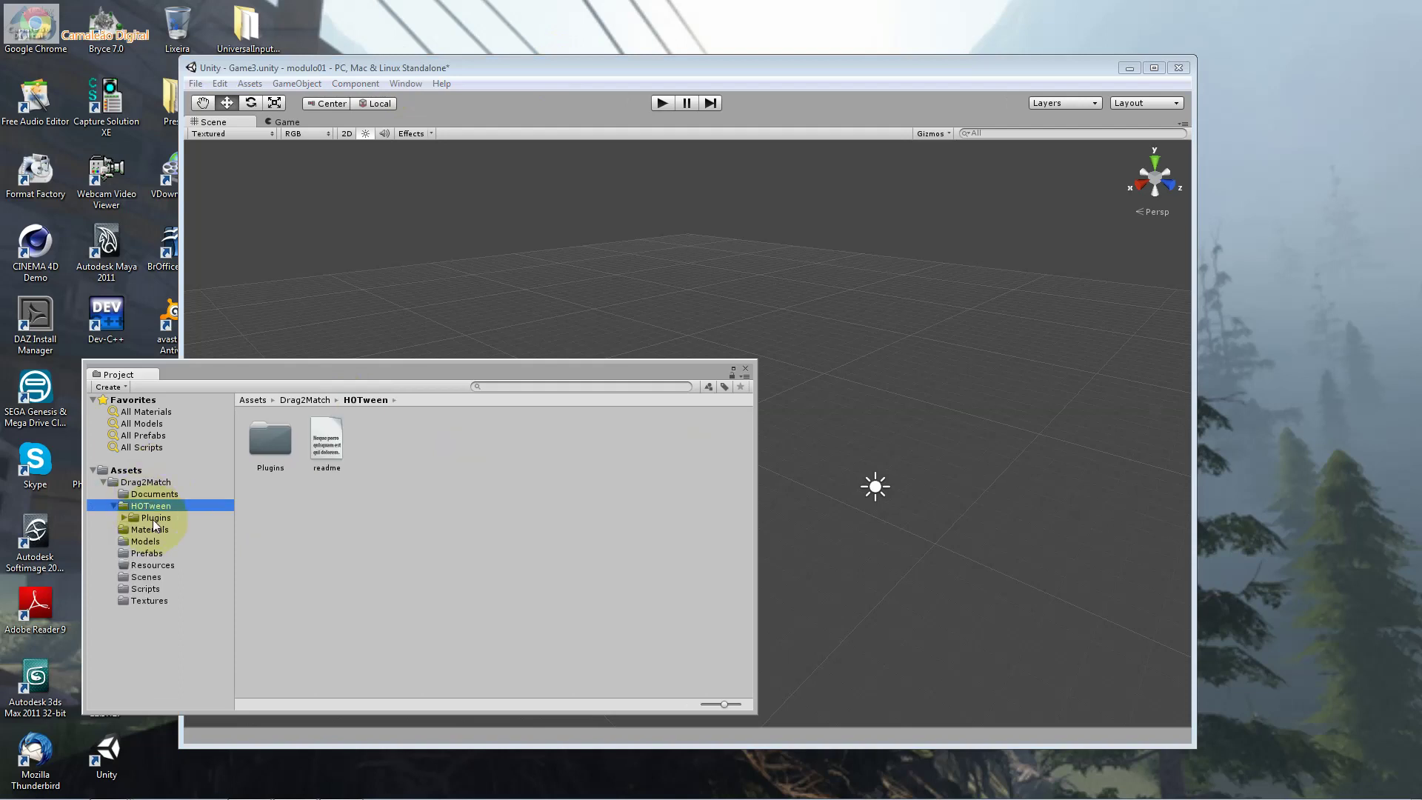
left_click(133, 530)
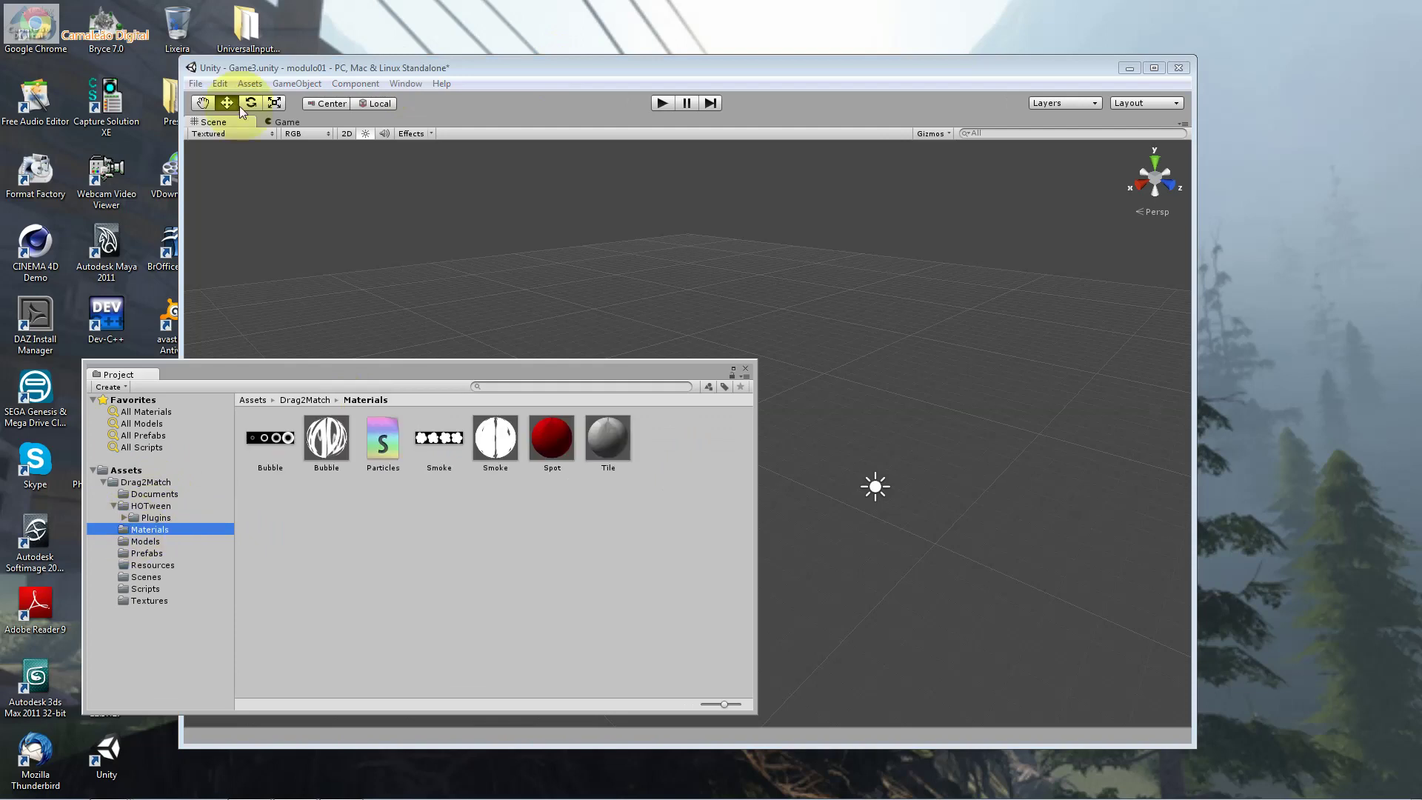
Float and widen the Inspector, then inspect the Tile material and rotate its preview sphere.
mouse_move(238, 105)
left_mouse_down()
mouse_move(444, 195)
mouse_move(546, 447)
left_mouse_up()
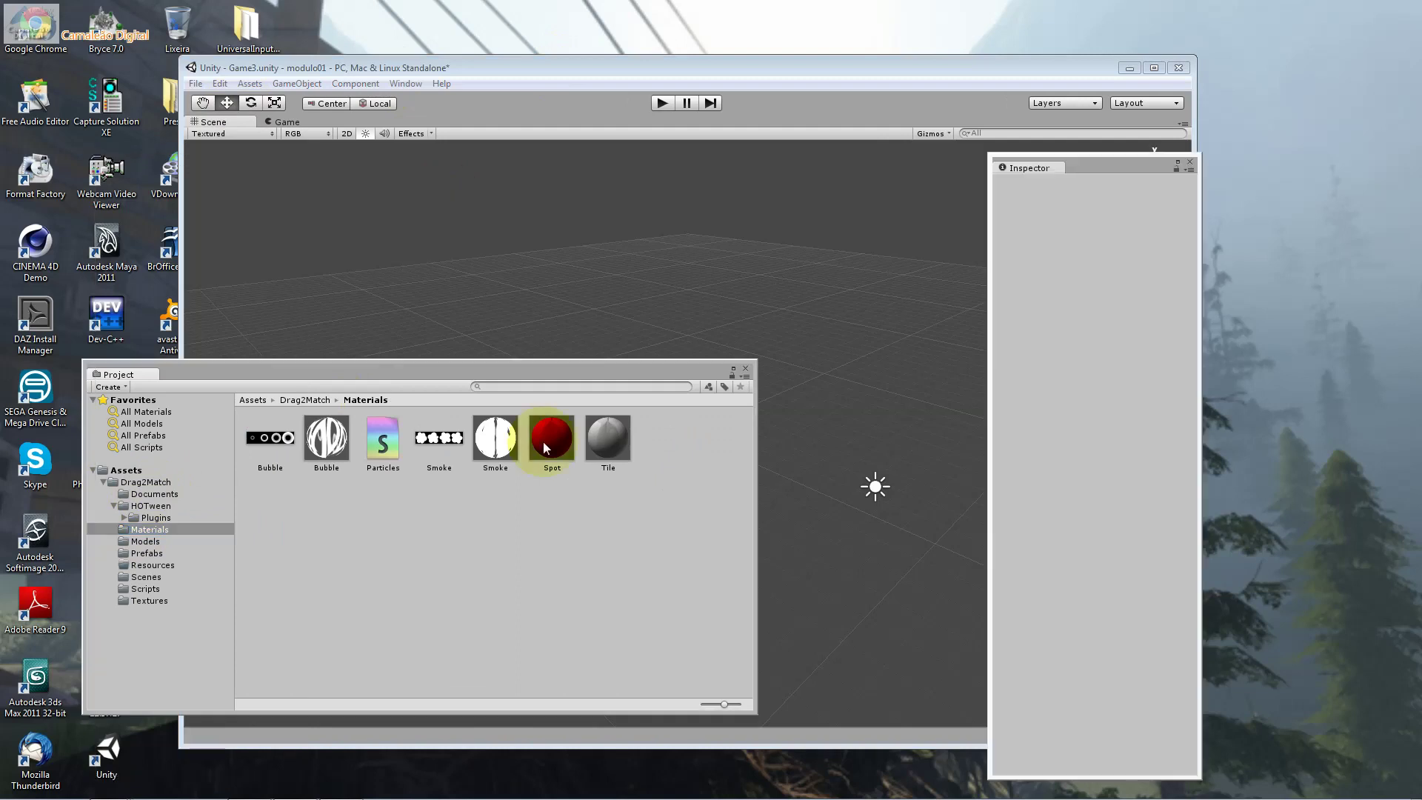
left_click(607, 438)
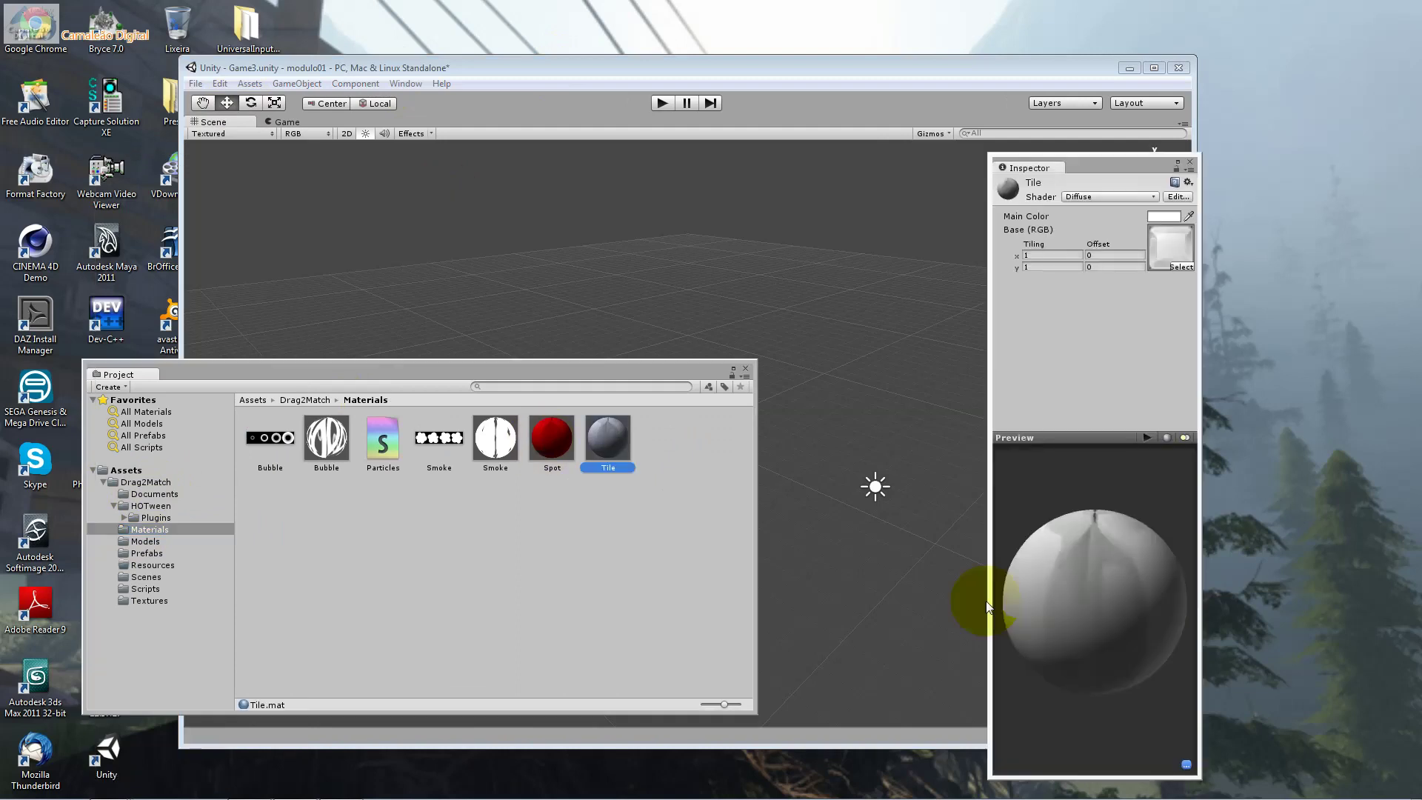
left_click_drag(987, 606, 822, 606)
left_click(1062, 504)
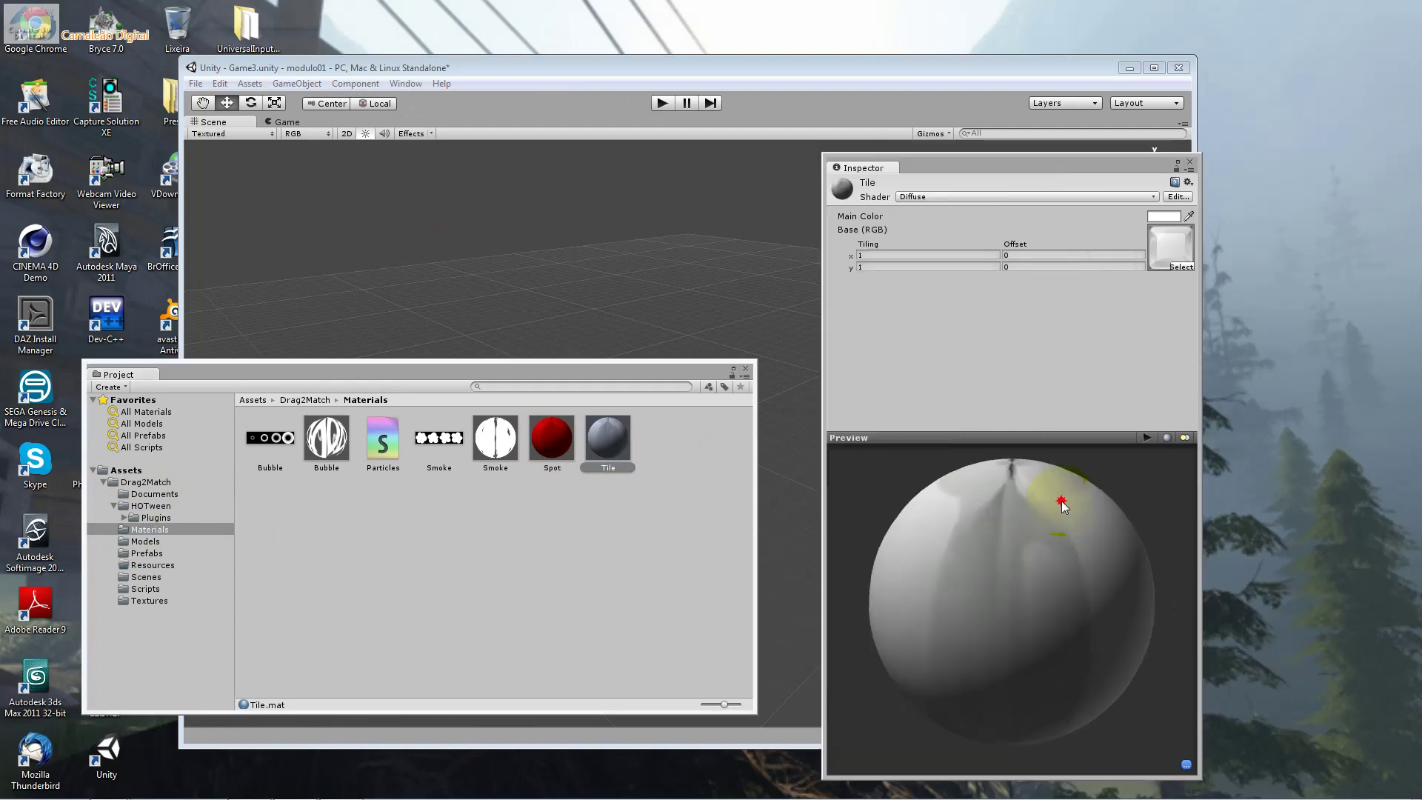
left_click_drag(1061, 504, 1026, 639)
Look over the Smoke, Particles and Bubble materials, ending on the Bubble texture's import settings.
left_click(496, 439)
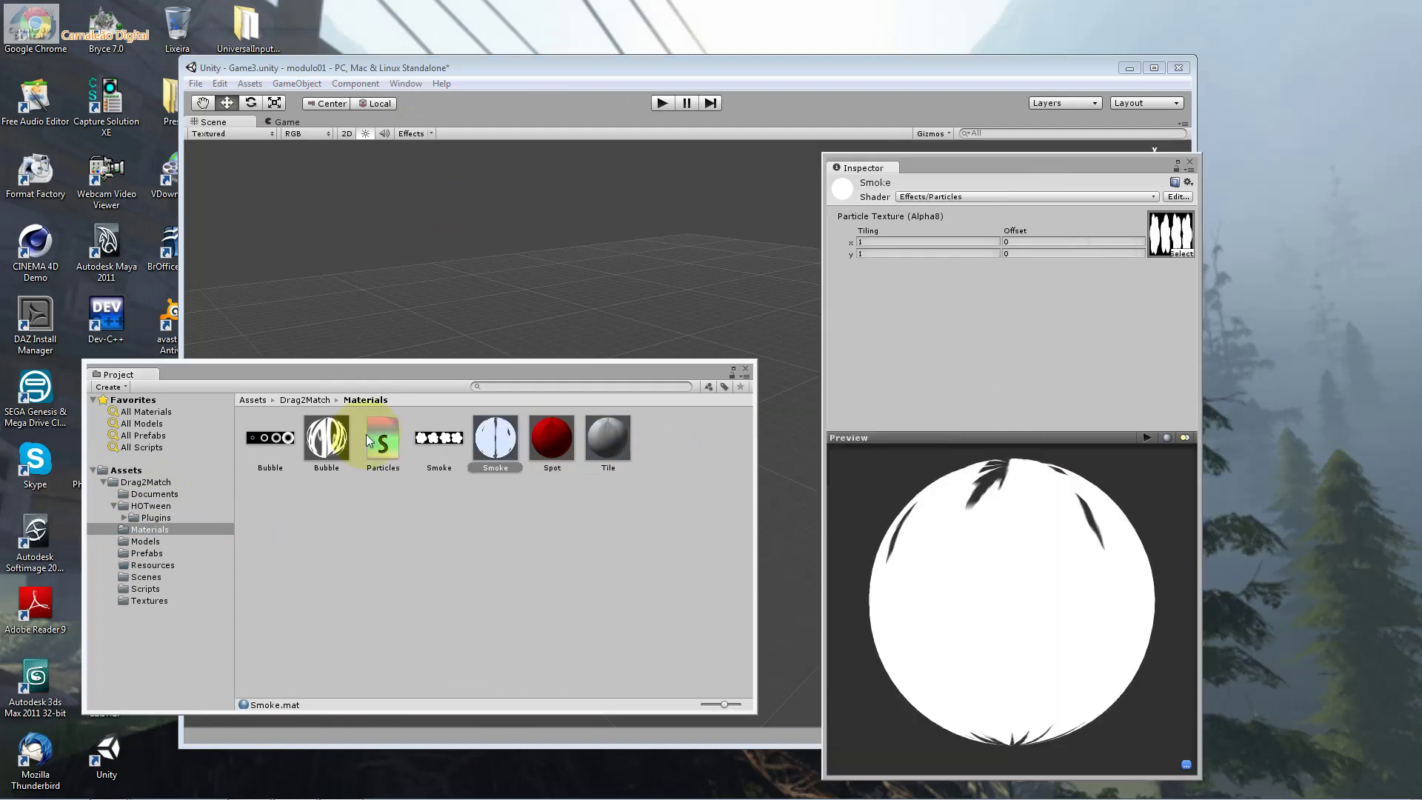
left_click(368, 440)
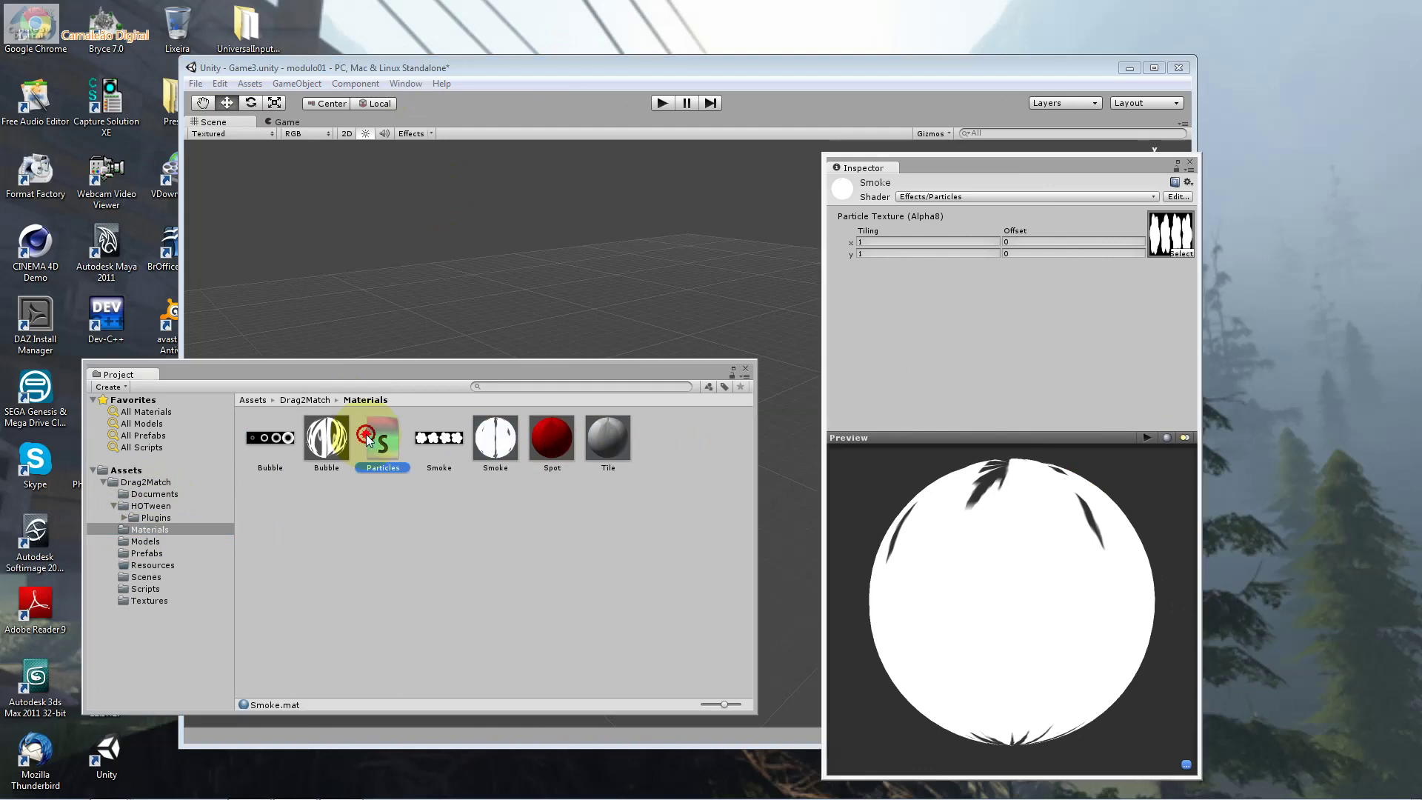
left_click(325, 453)
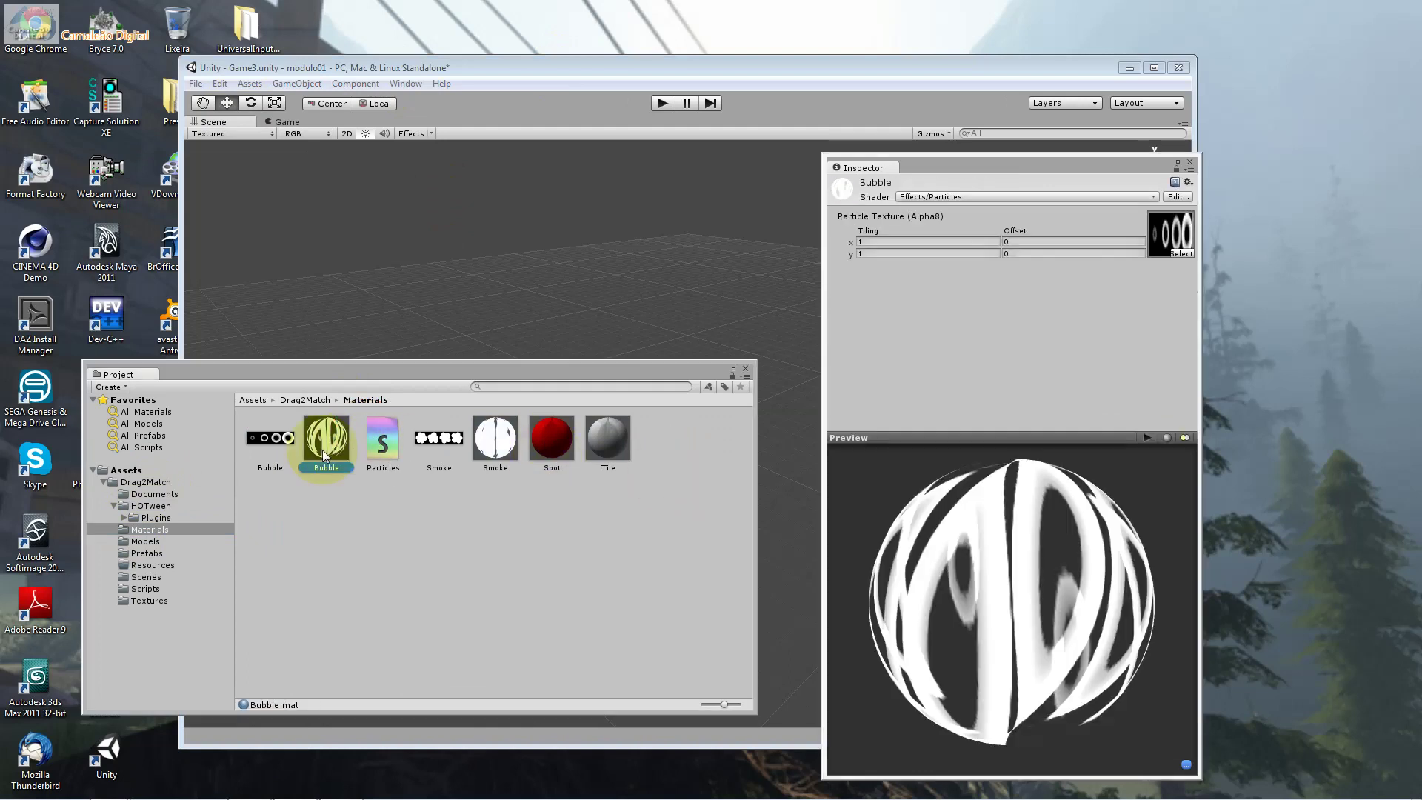
key("Left")
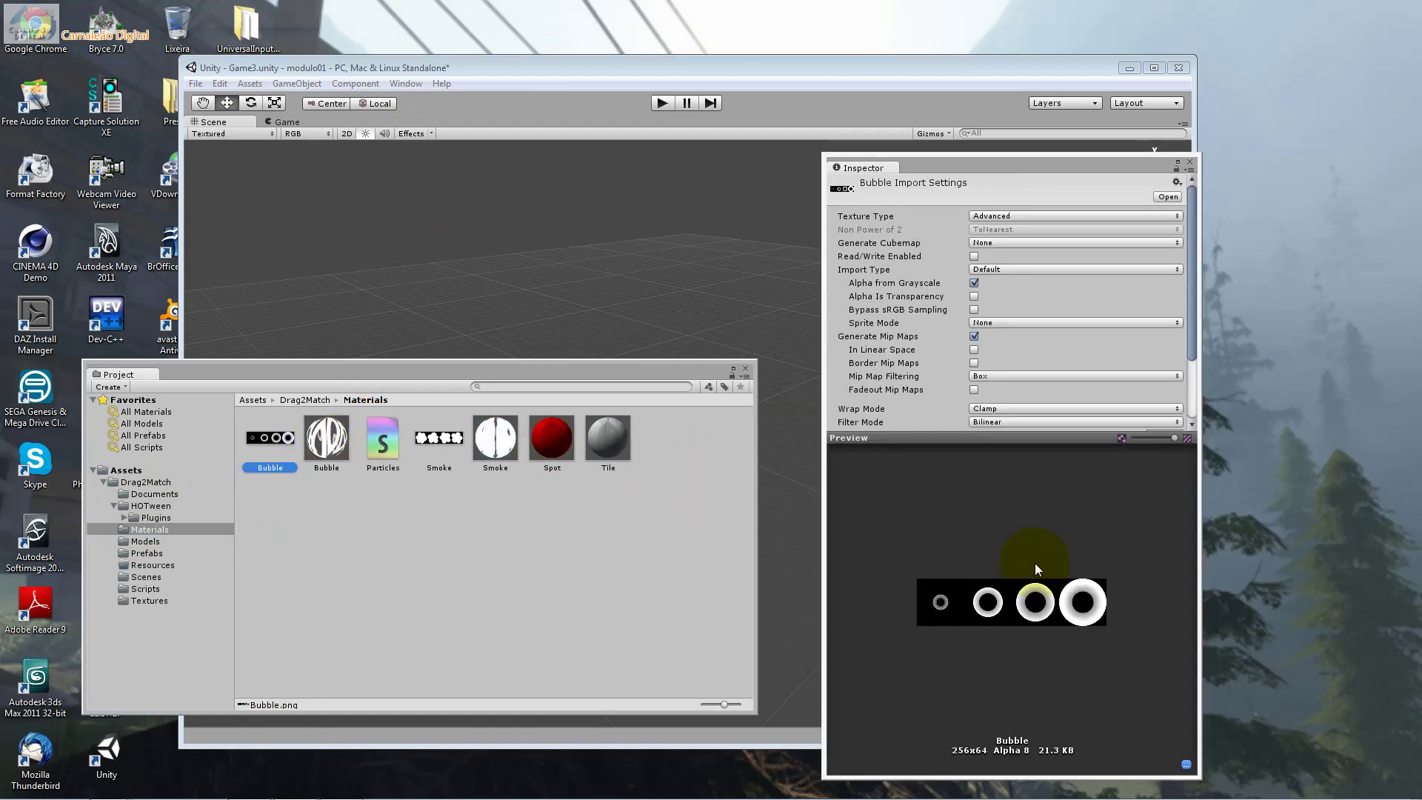
Open the Models folder and tilt the hexagon model preview to see its top.
left_click(1036, 566)
left_click(145, 541)
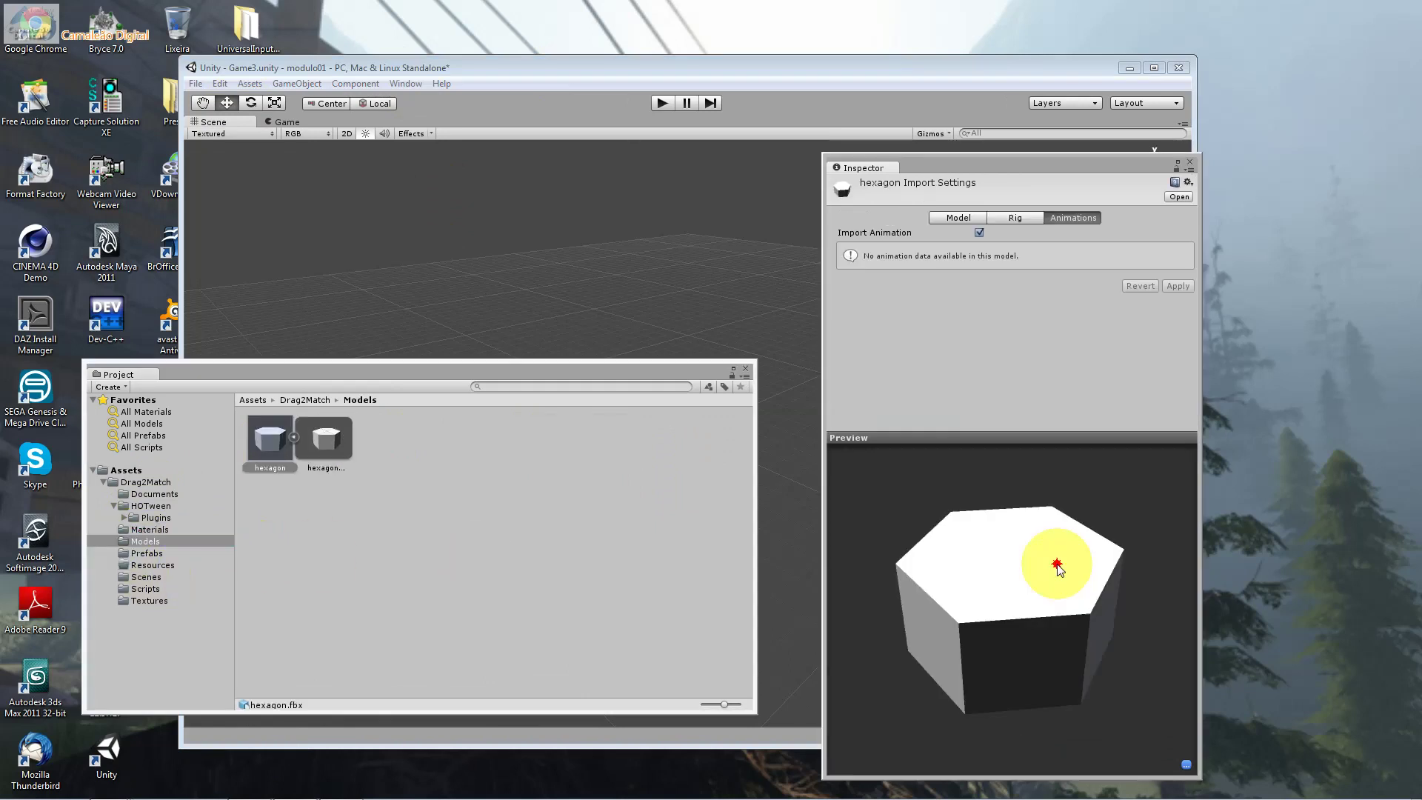
left_click_drag(1058, 567, 809, 589)
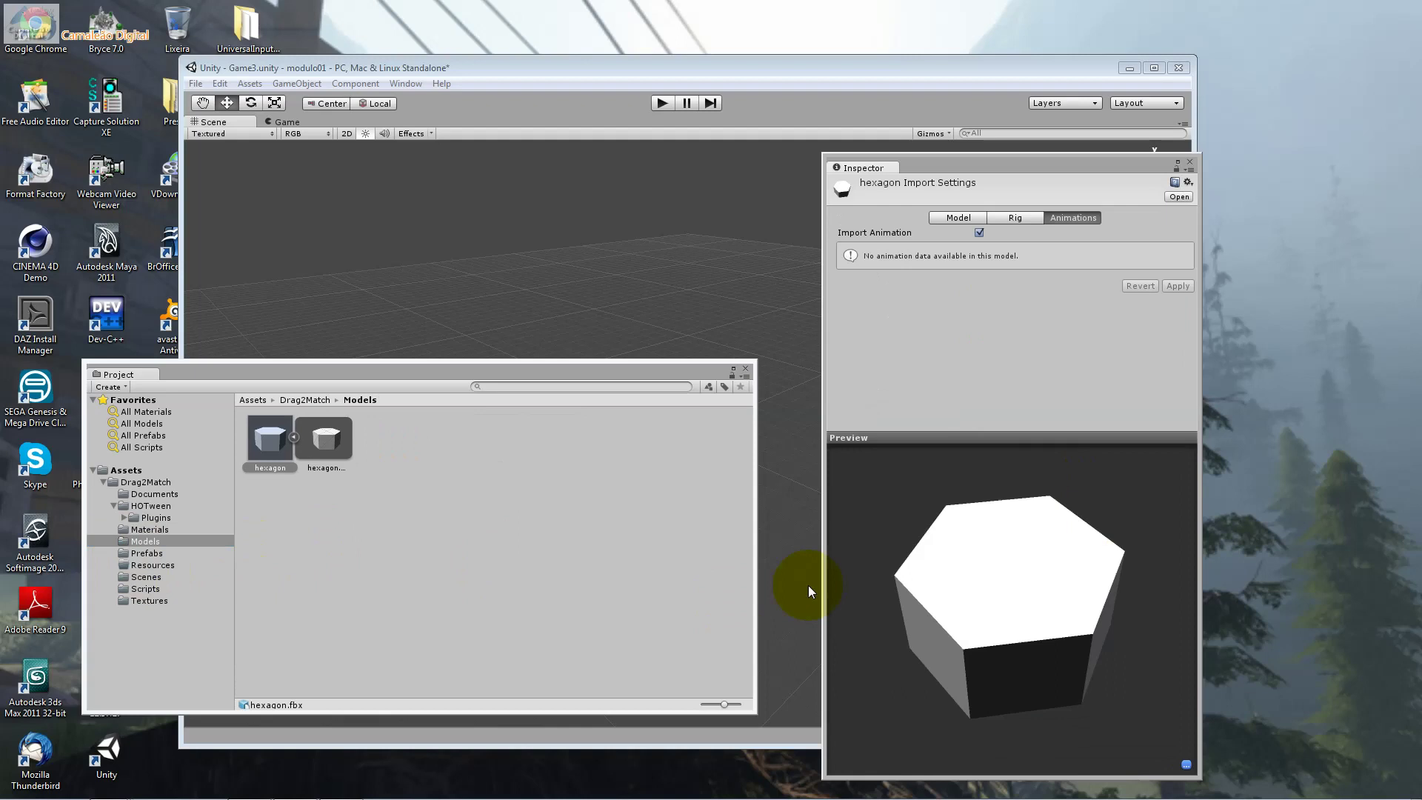
Inspect the Tile prefab's Choice, Shape and Hexa parts, then the BombEffect prefab's particle settings.
left_click(185, 551)
left_click(322, 443)
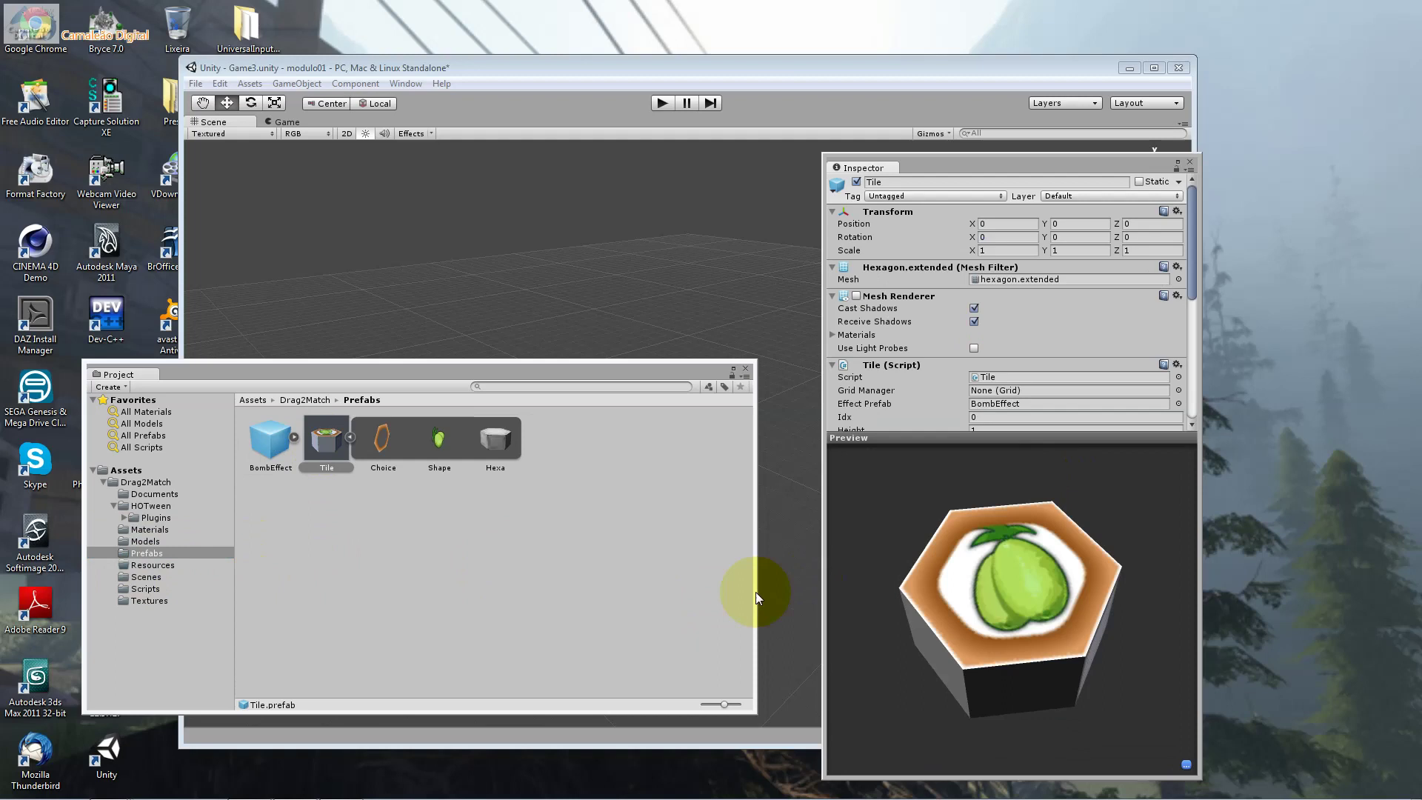
key("Right")
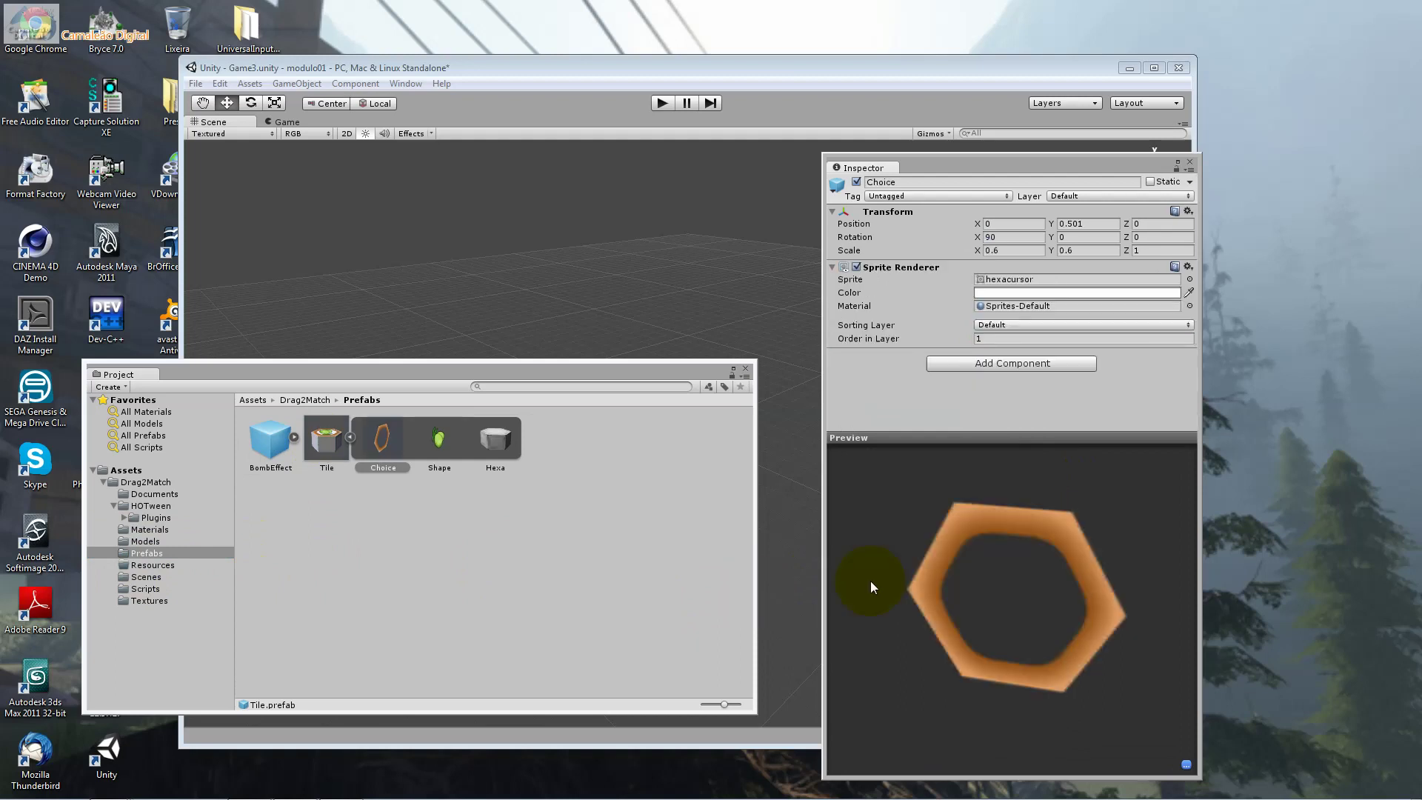
key("Right")
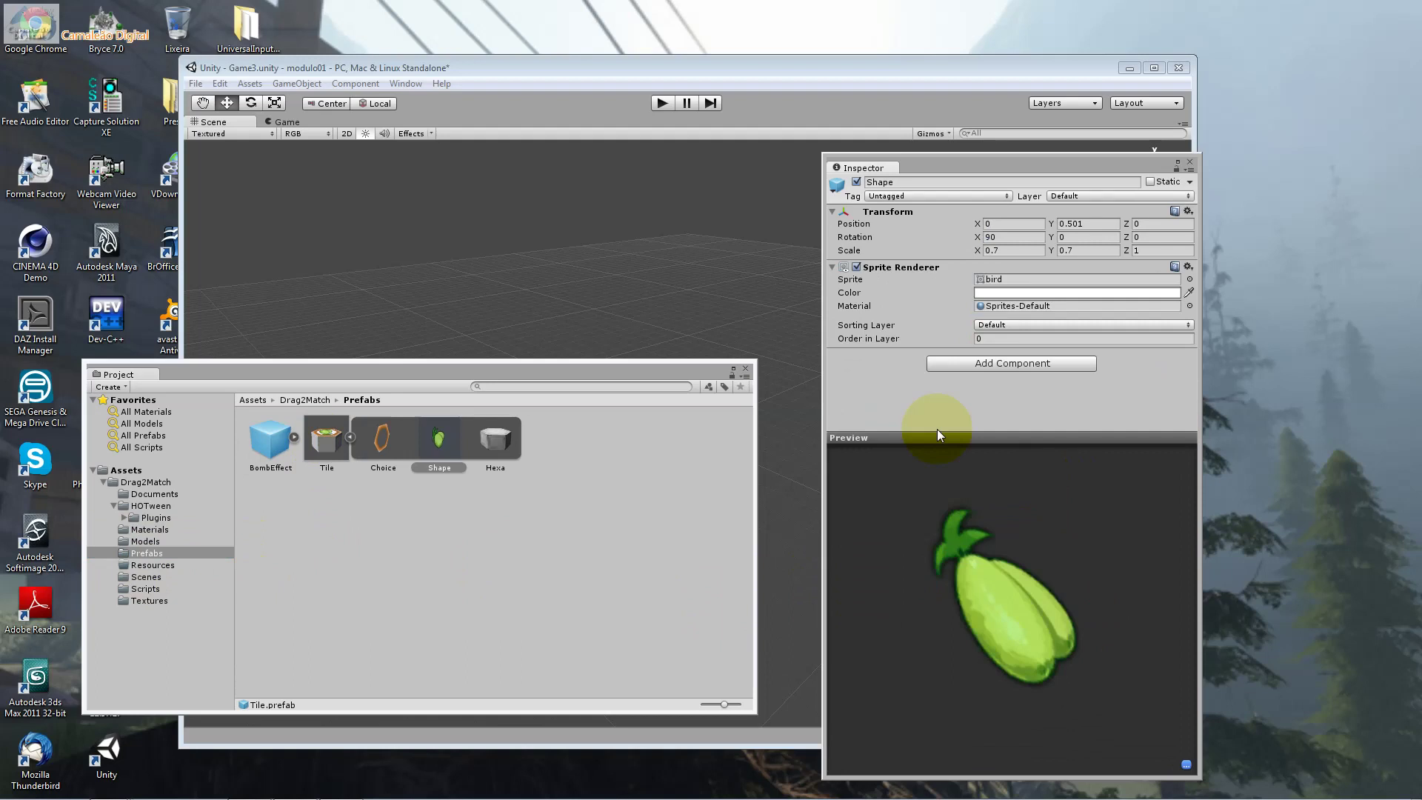
key("Right")
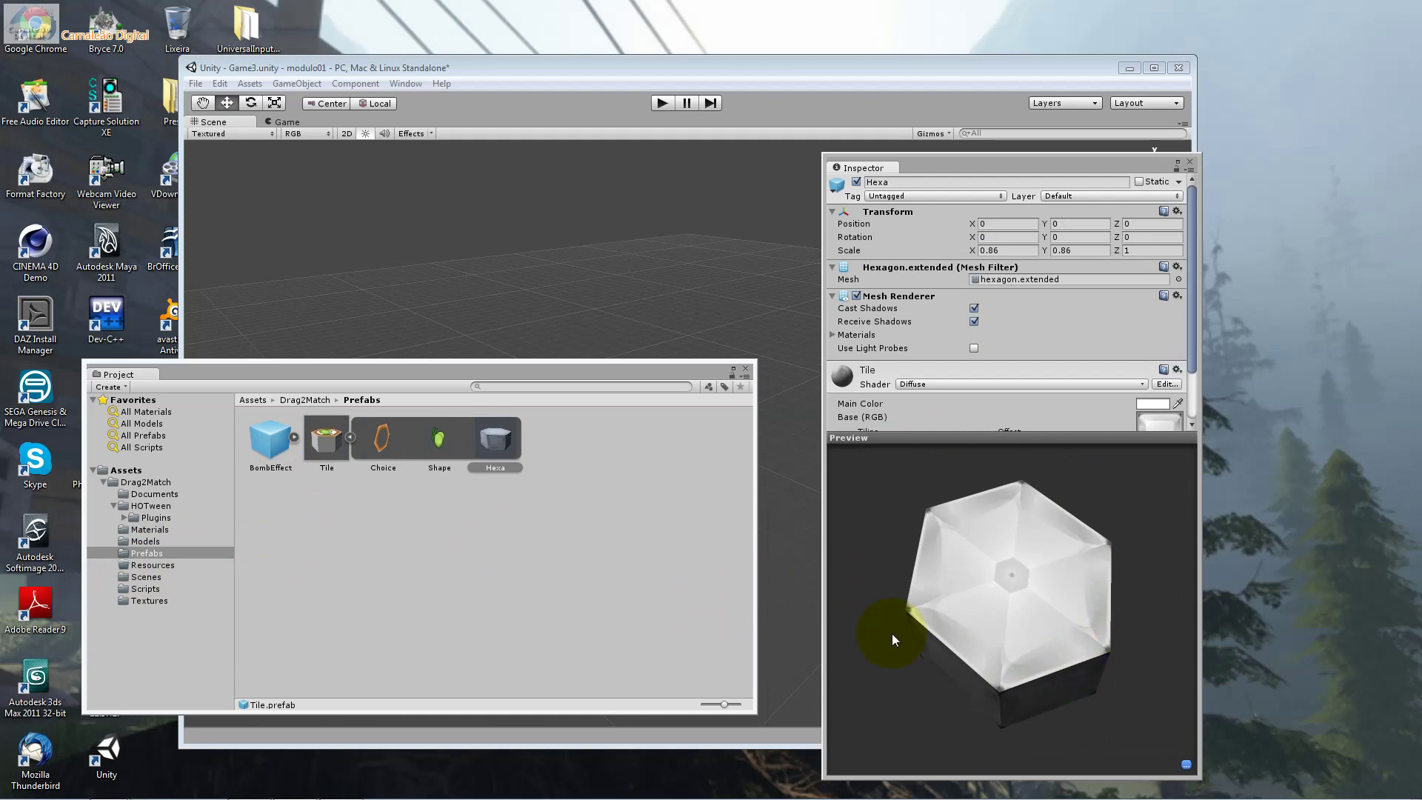
left_click(292, 443)
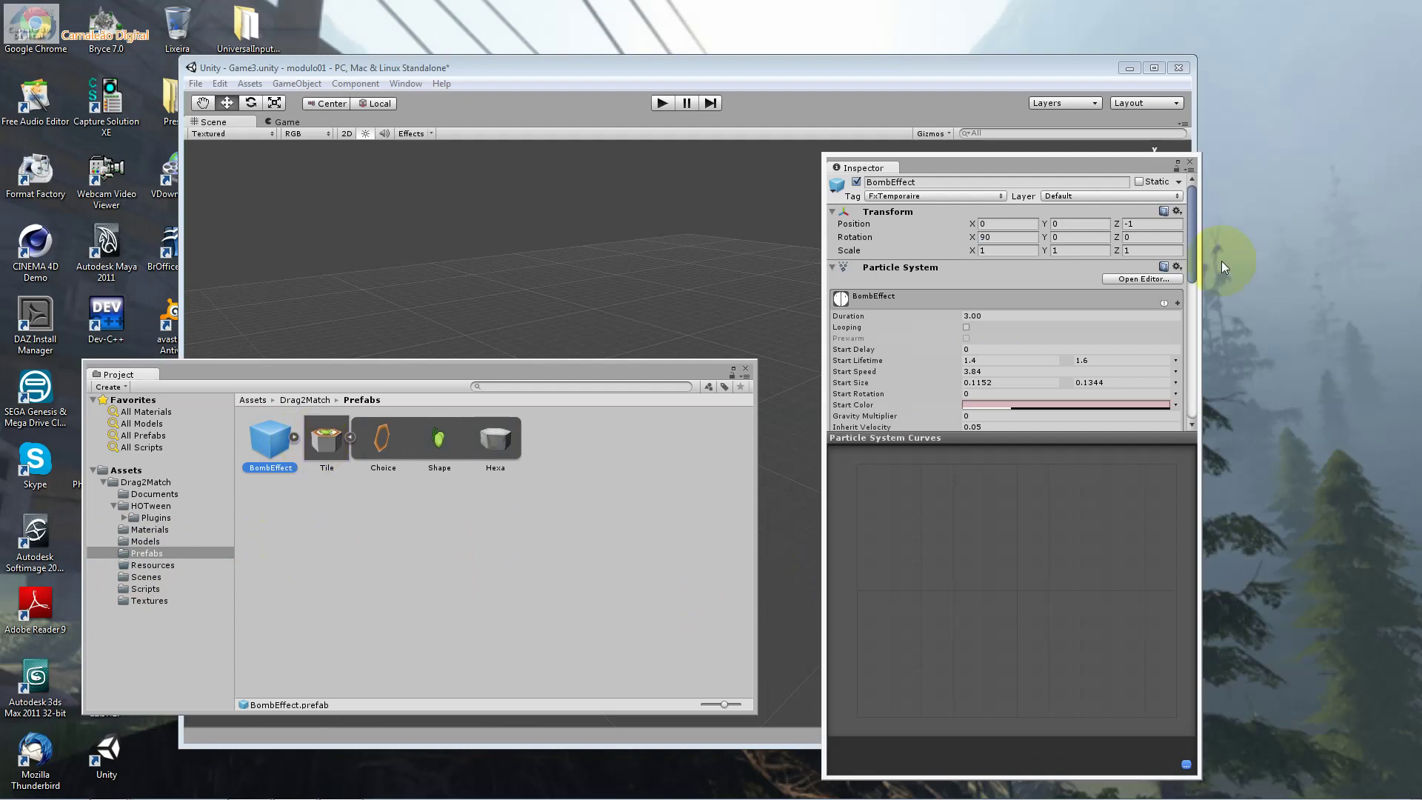
Locate BombEffect's DelayDestroy script in the Scripts folder and collapse its Particle System component.
left_click_drag(1192, 267, 1198, 390)
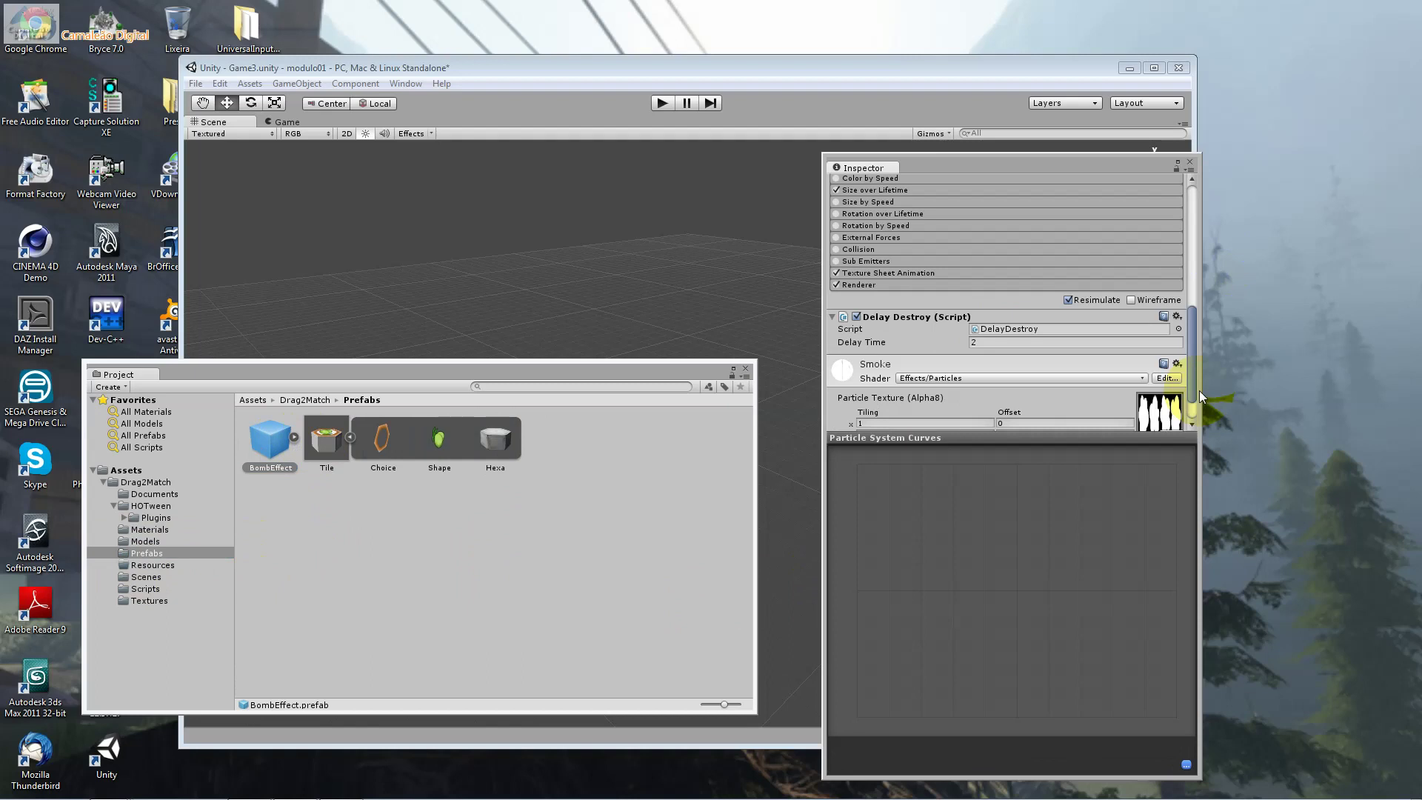
left_click(1069, 330)
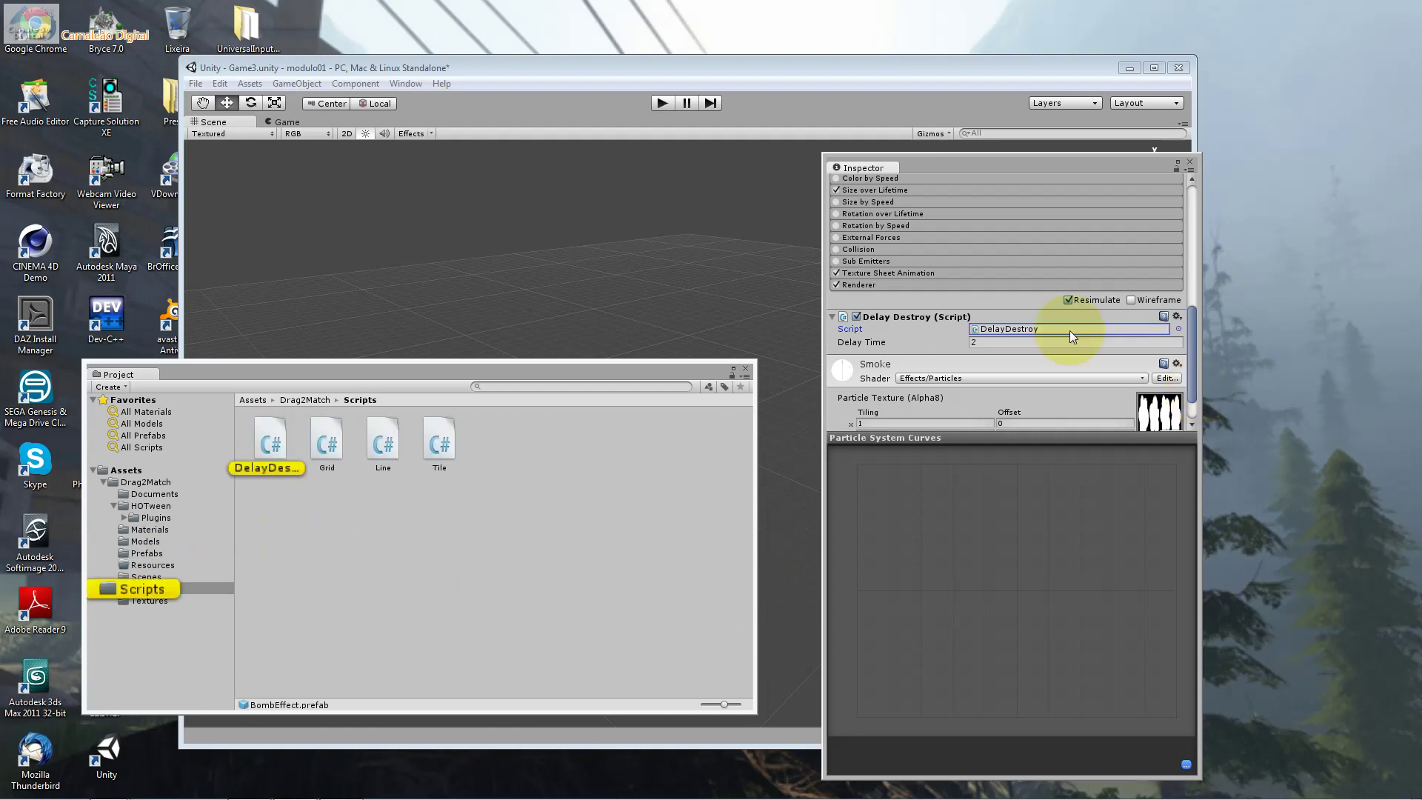
scroll(1177, 271, "up", 10)
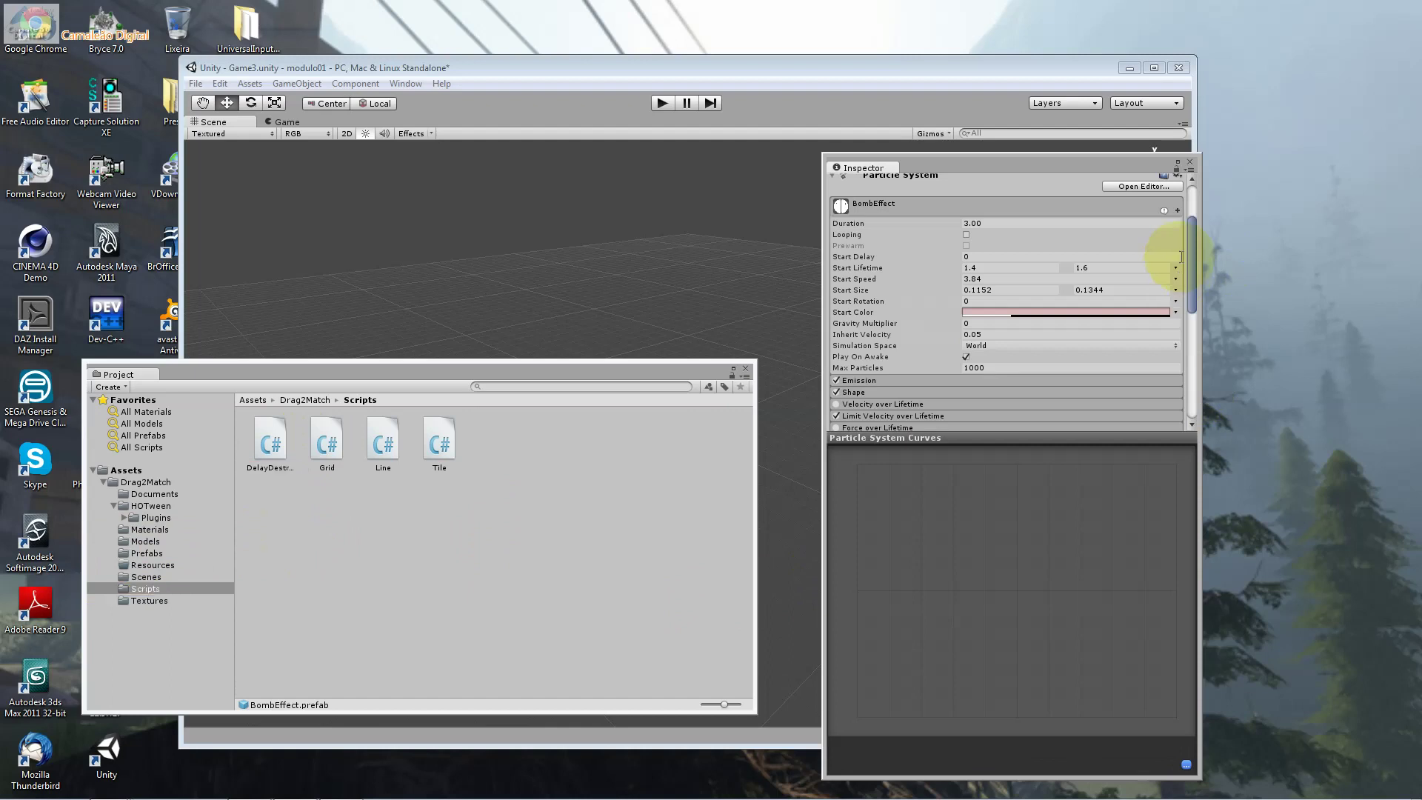
left_click_drag(1188, 248, 1020, 215)
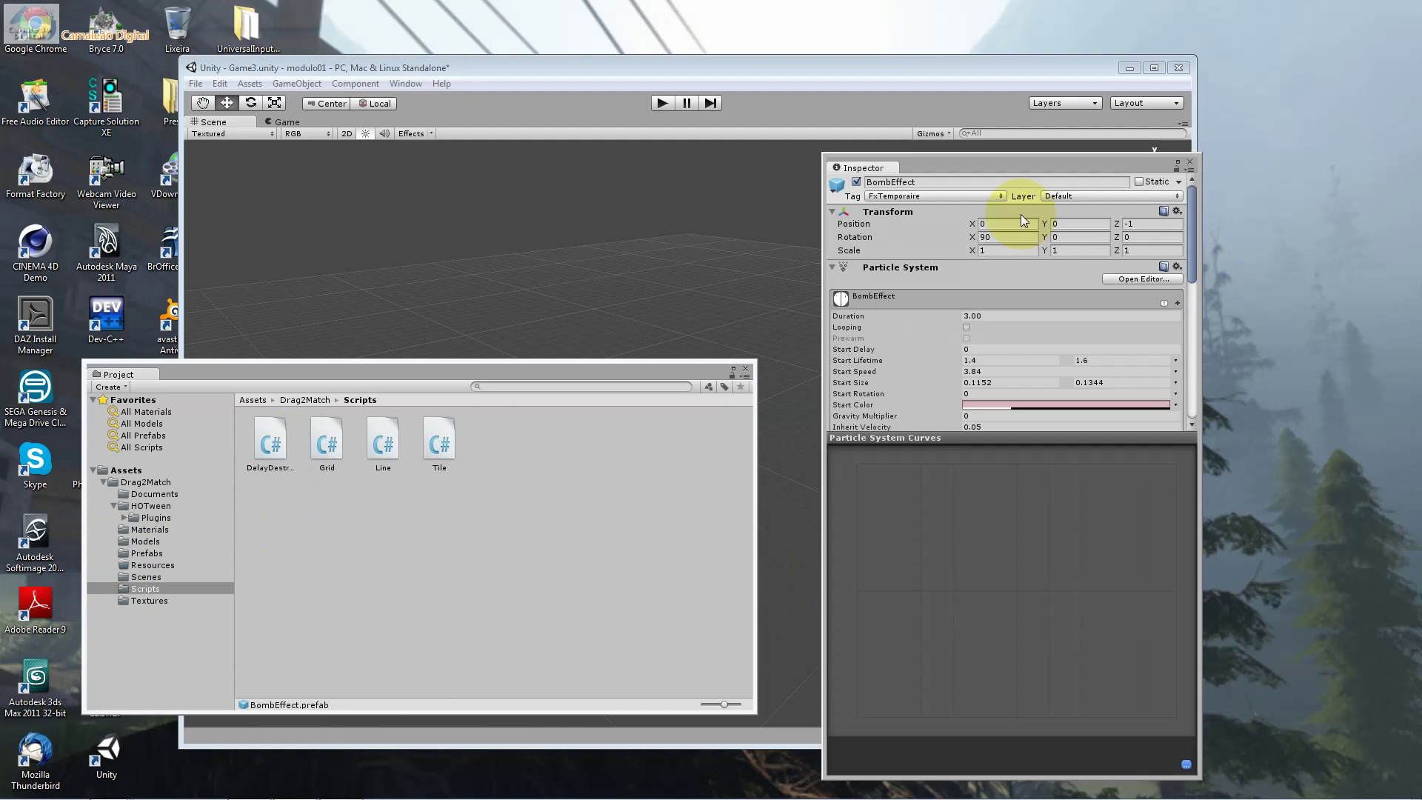
left_click(833, 266)
left_click(833, 265)
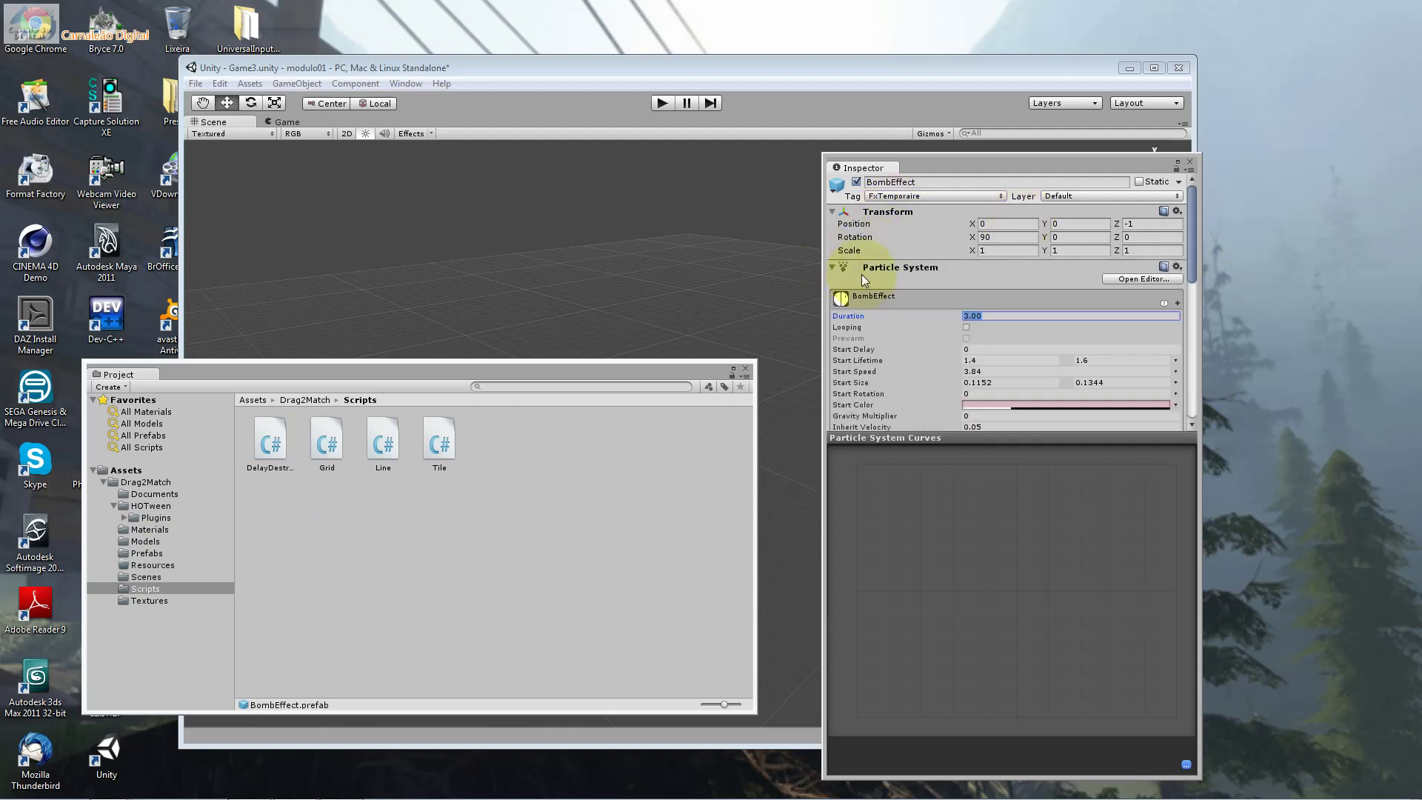
left_click(861, 273)
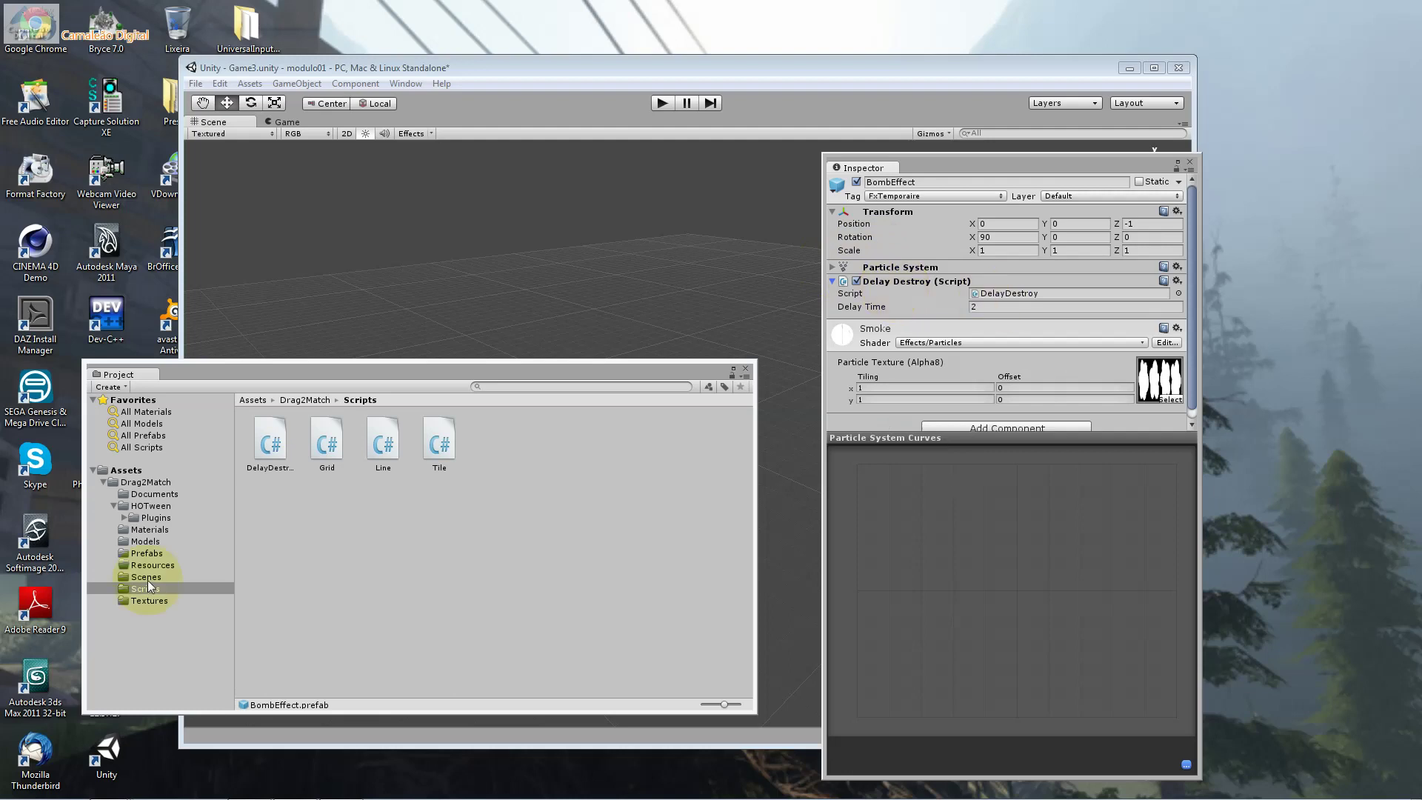
In the Textures folder, show the bottle, choice, Gear, starfish, sword and hexacursor sprites.
left_click(148, 601)
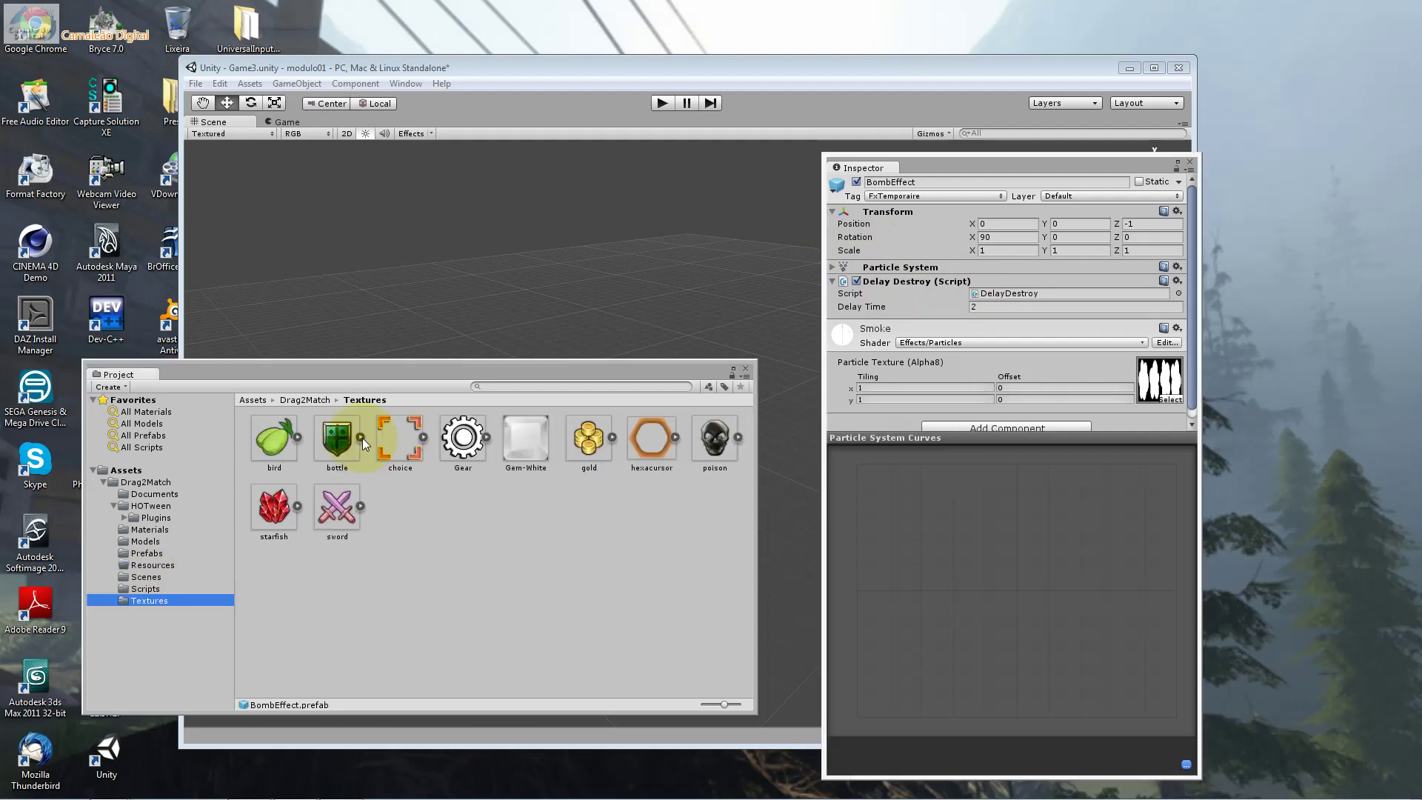
left_click(362, 437)
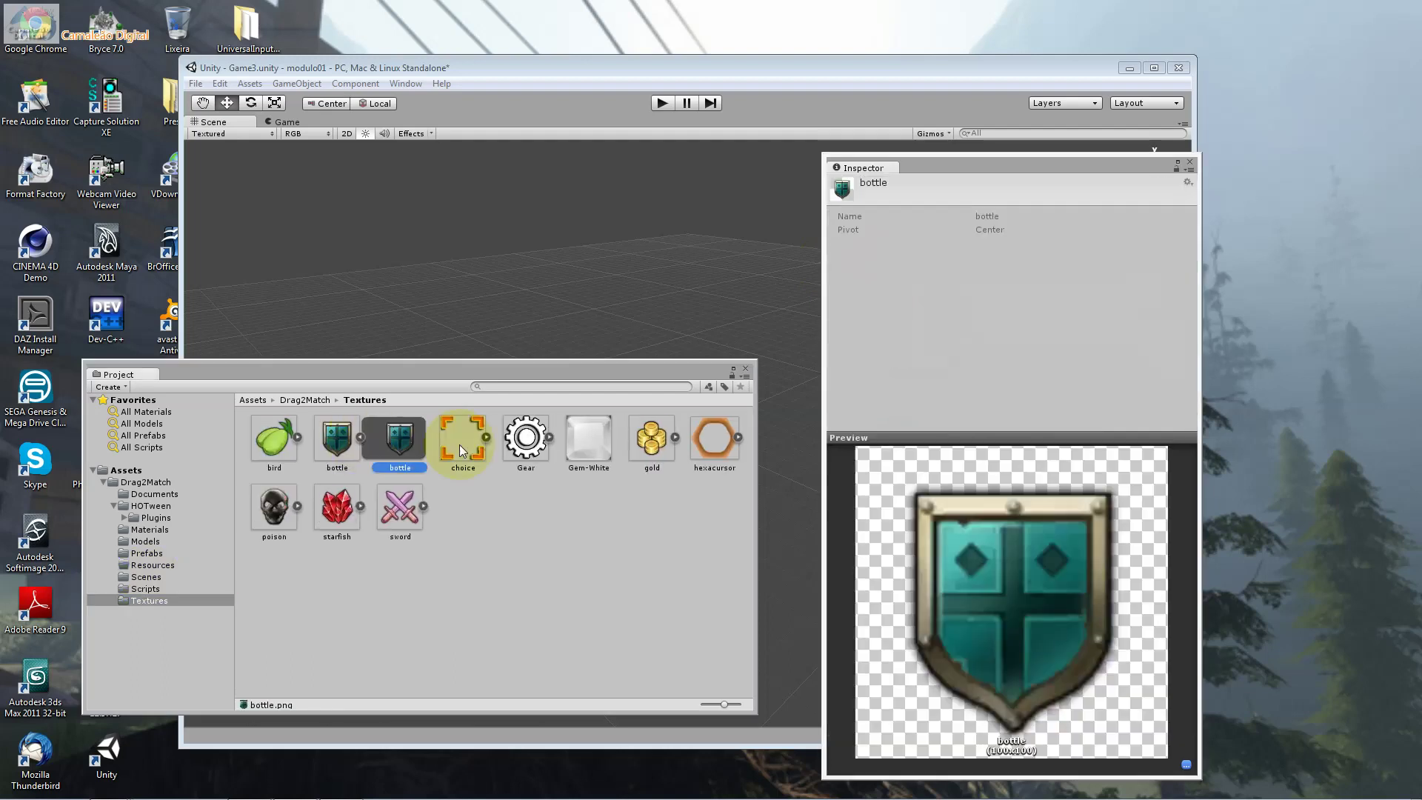
left_click(486, 437)
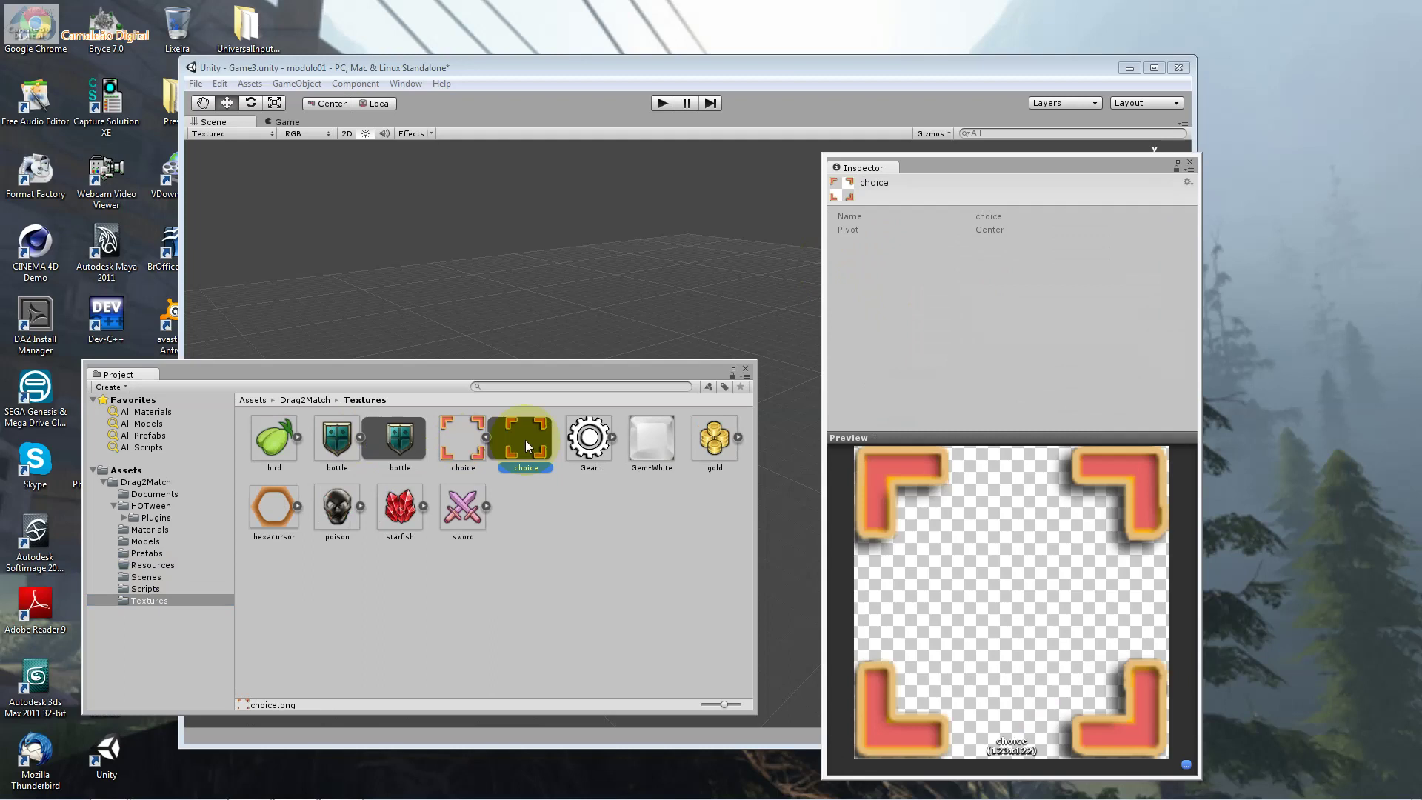
left_click(612, 437)
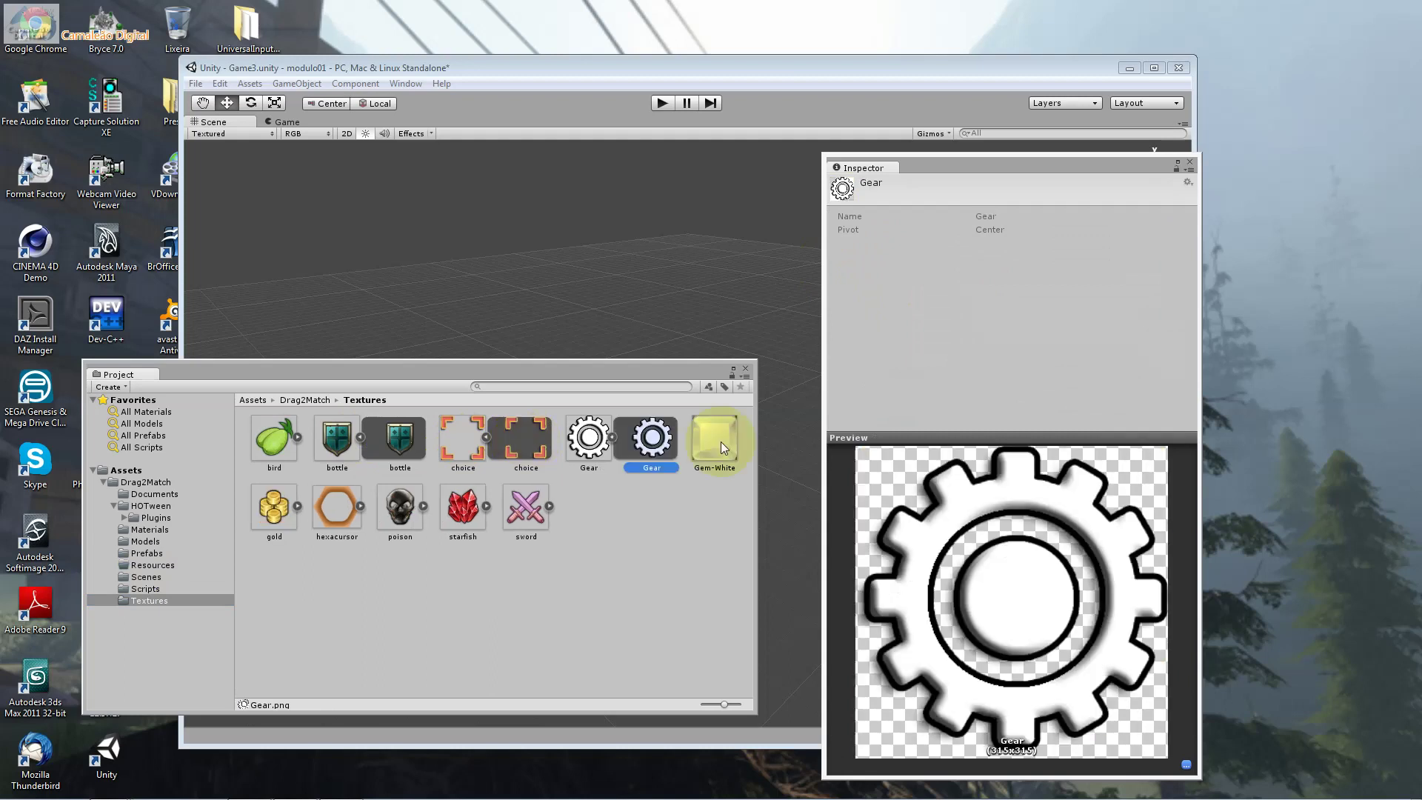
left_click(485, 505)
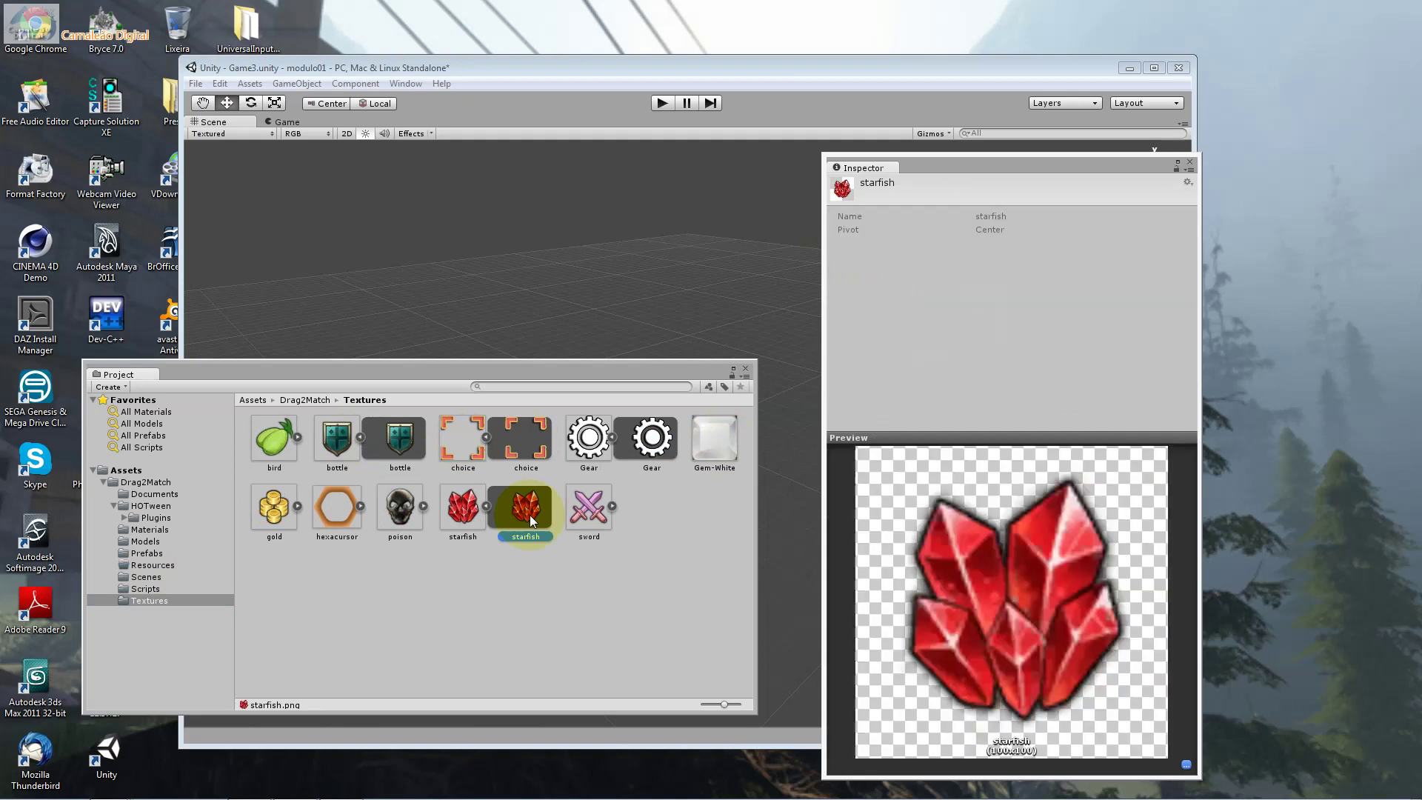
left_click(612, 506)
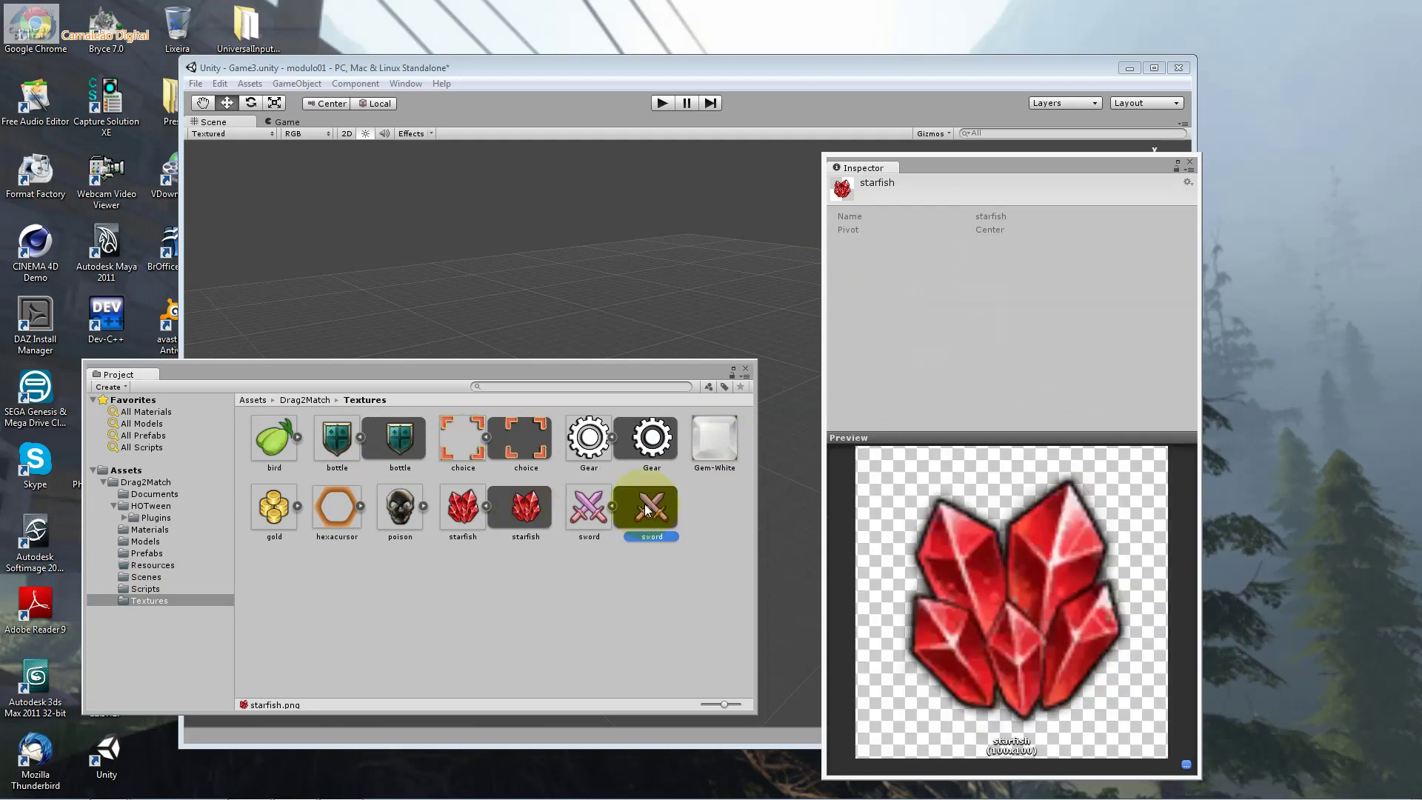
left_click(360, 506)
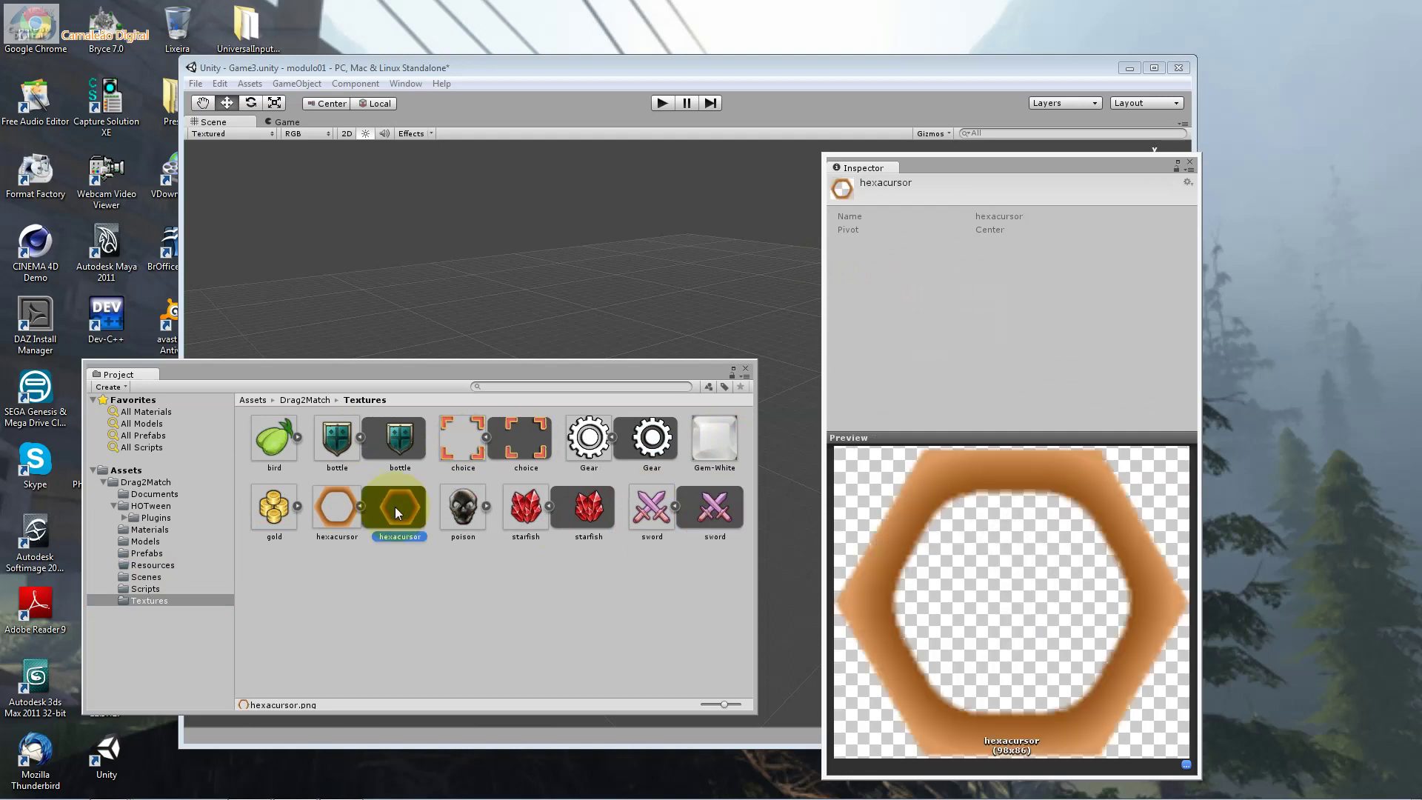
Check the bird sprite and Gem-White's import settings, then list the Scripts folder.
left_click(297, 437)
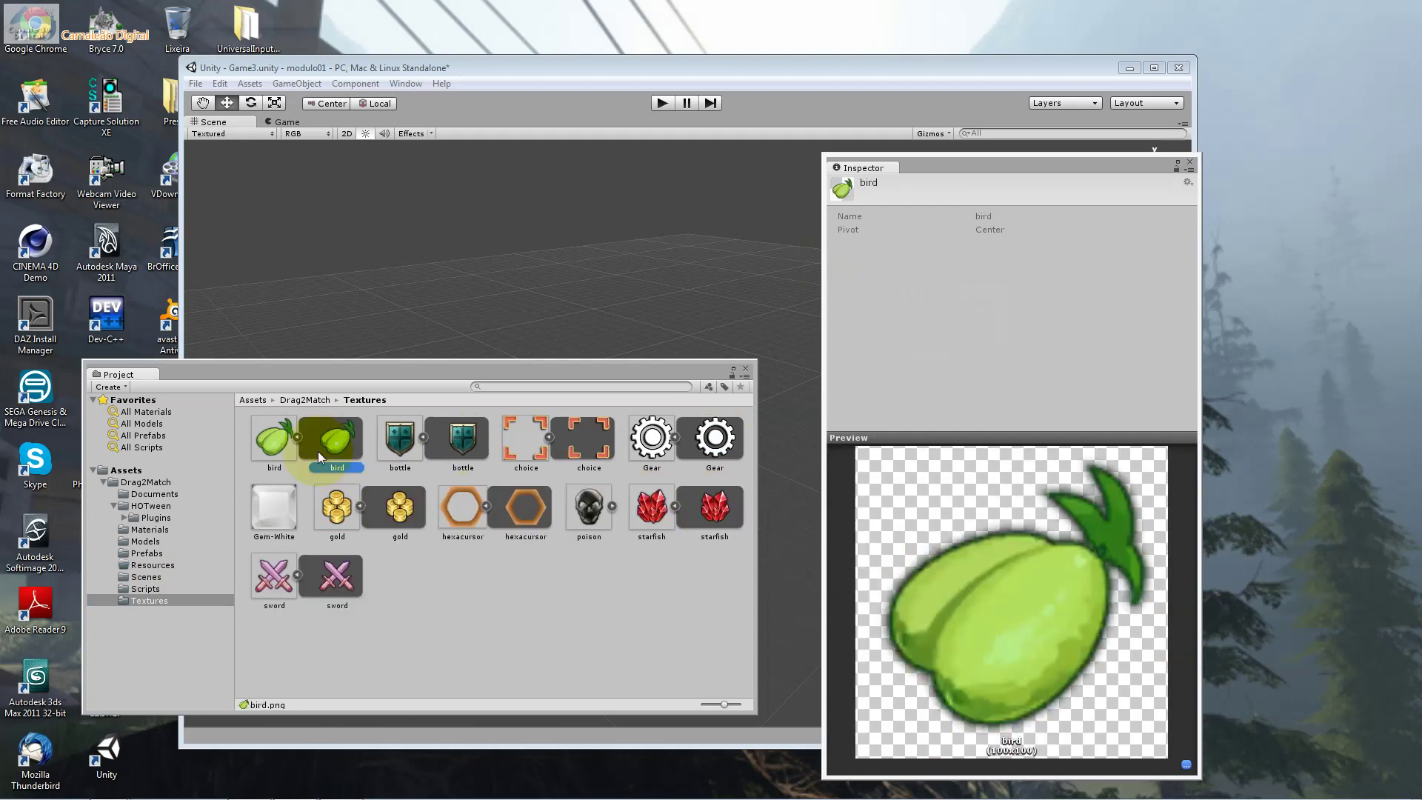
left_click(291, 517)
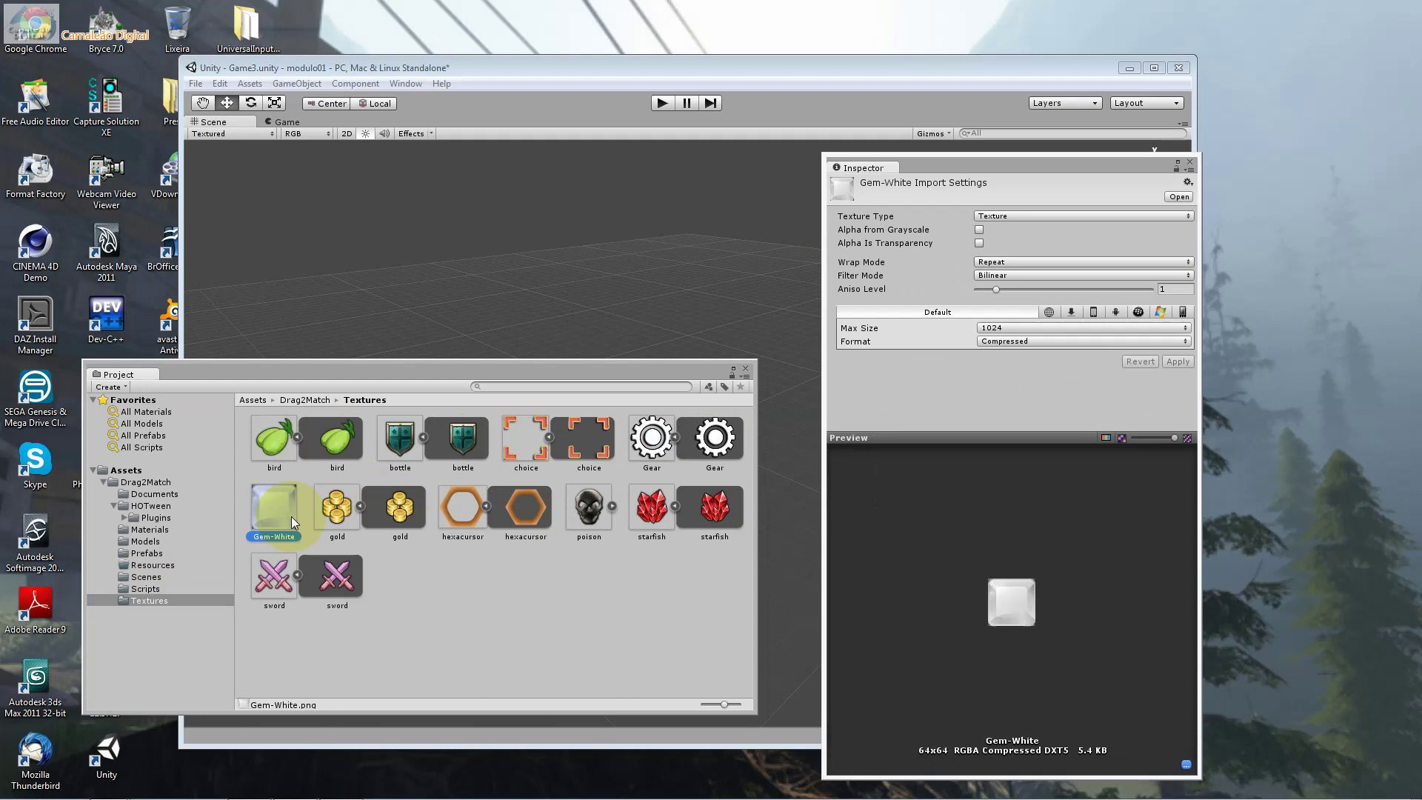
left_click(144, 588)
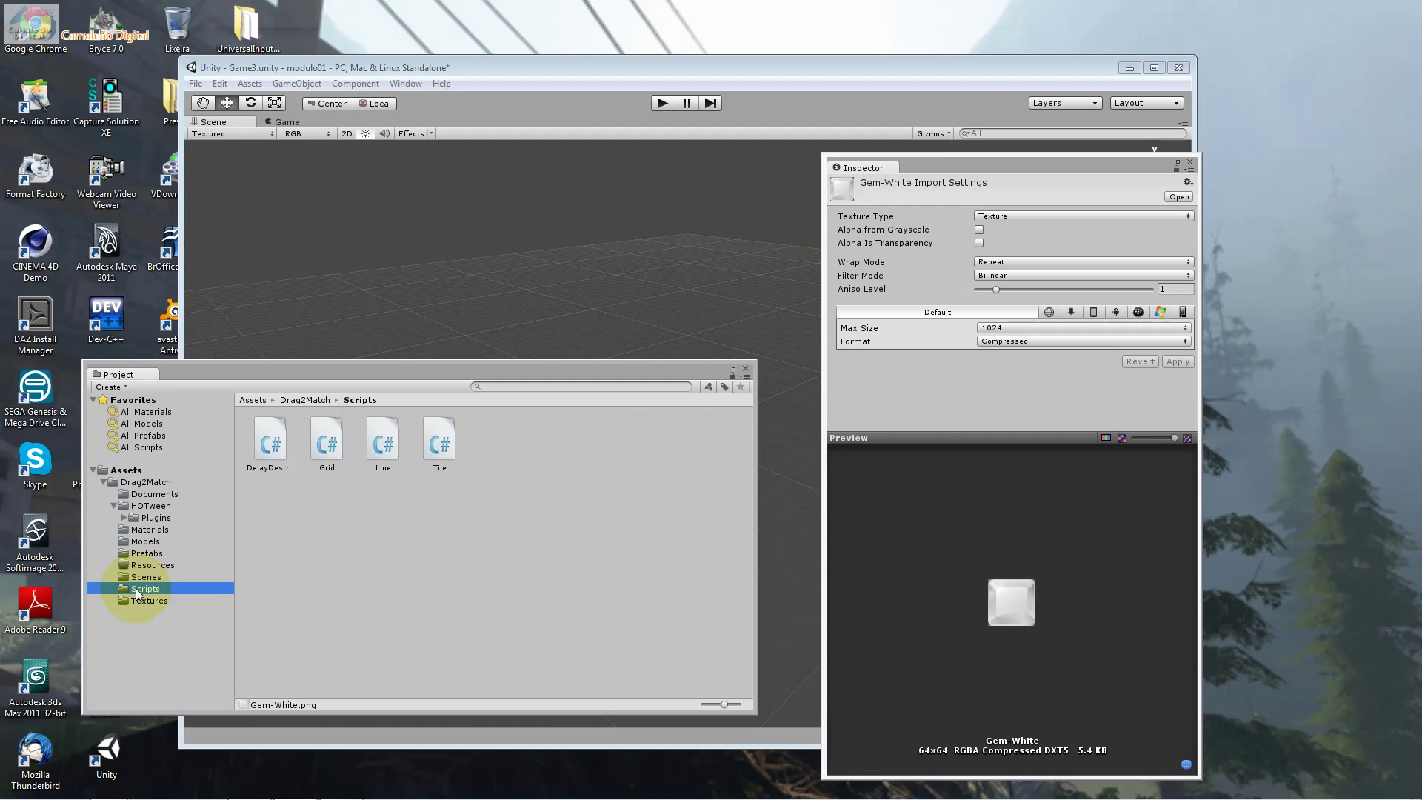
Open the Game1 scene from Scenes, glance at Plugins and Scripts, and reselect Game1.
left_click(143, 577)
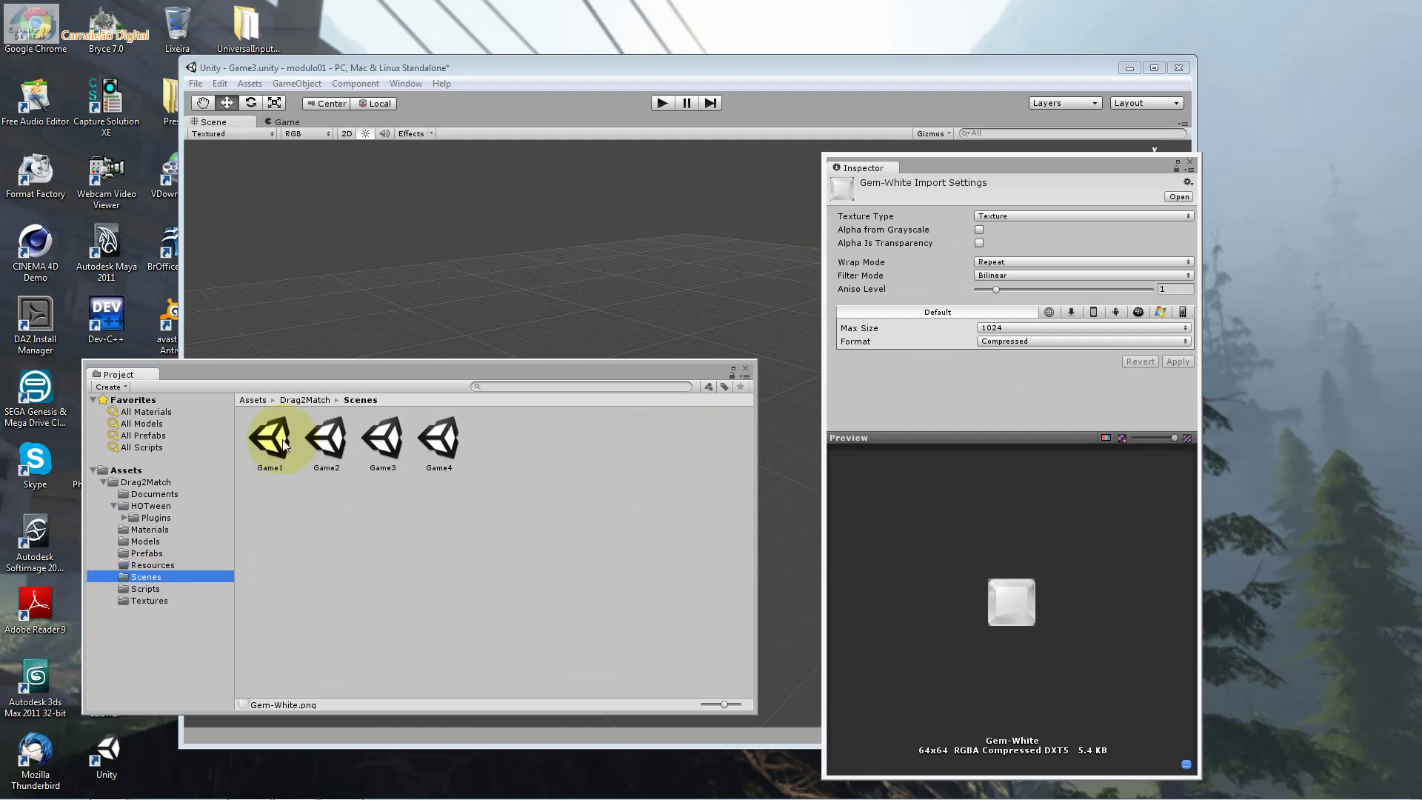
double_click(284, 442)
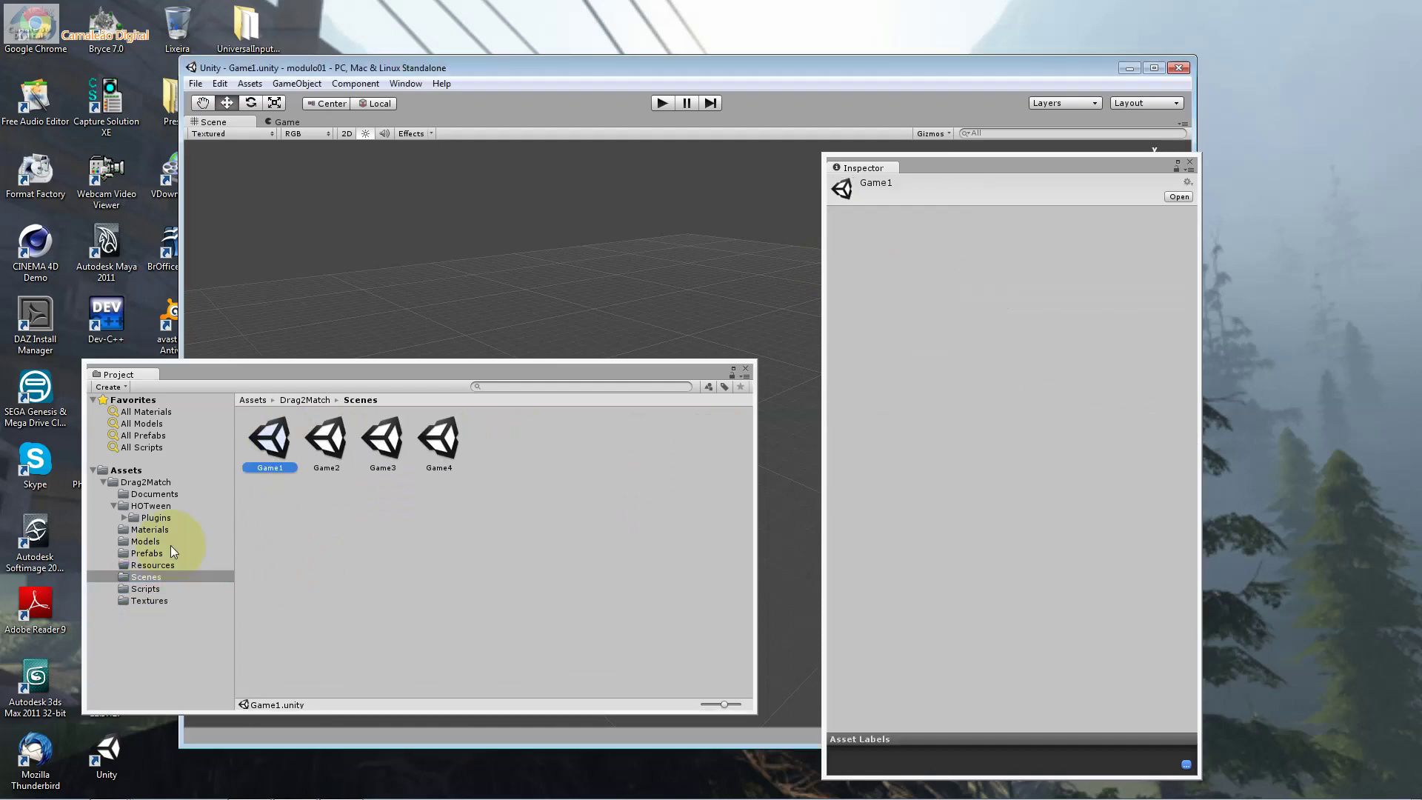
left_click(154, 517)
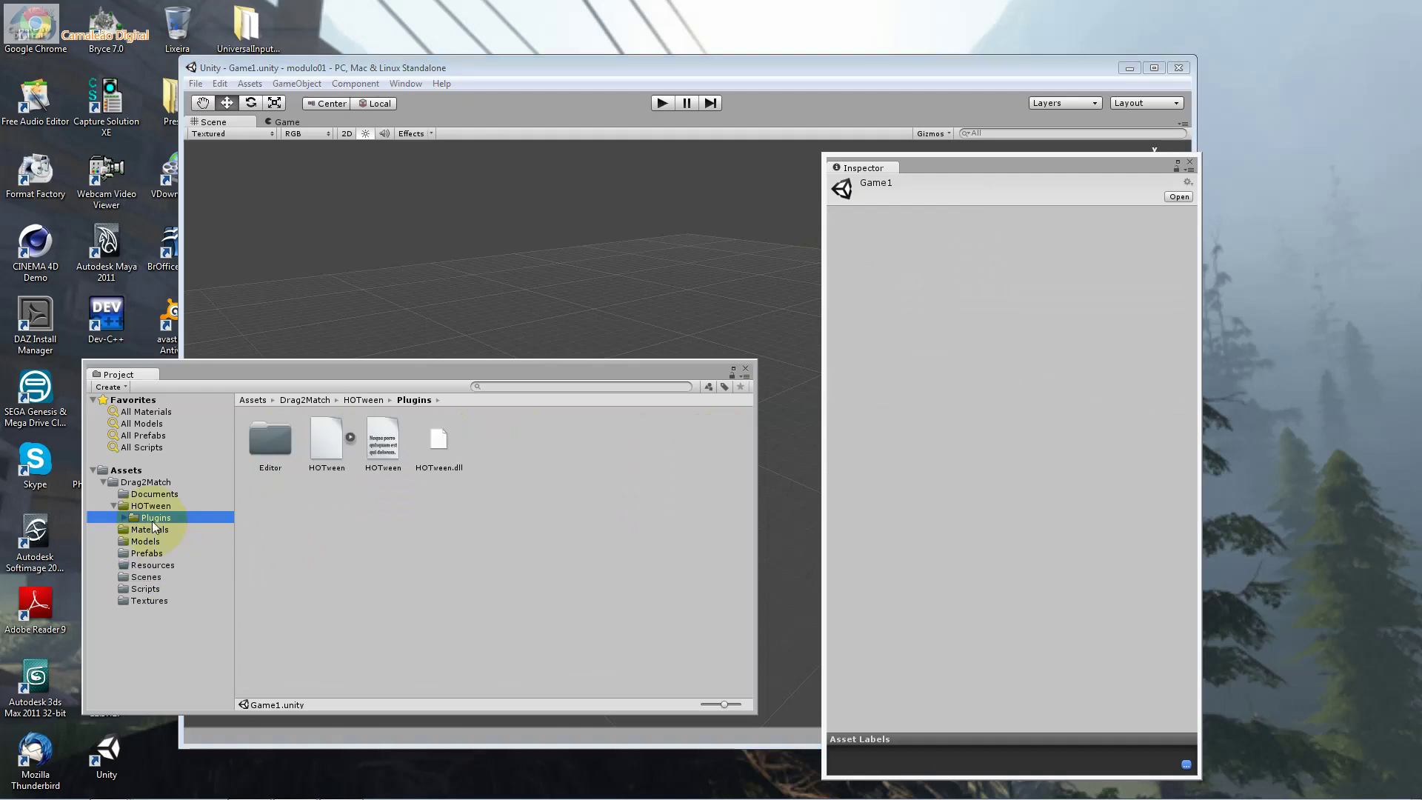
left_click(145, 588)
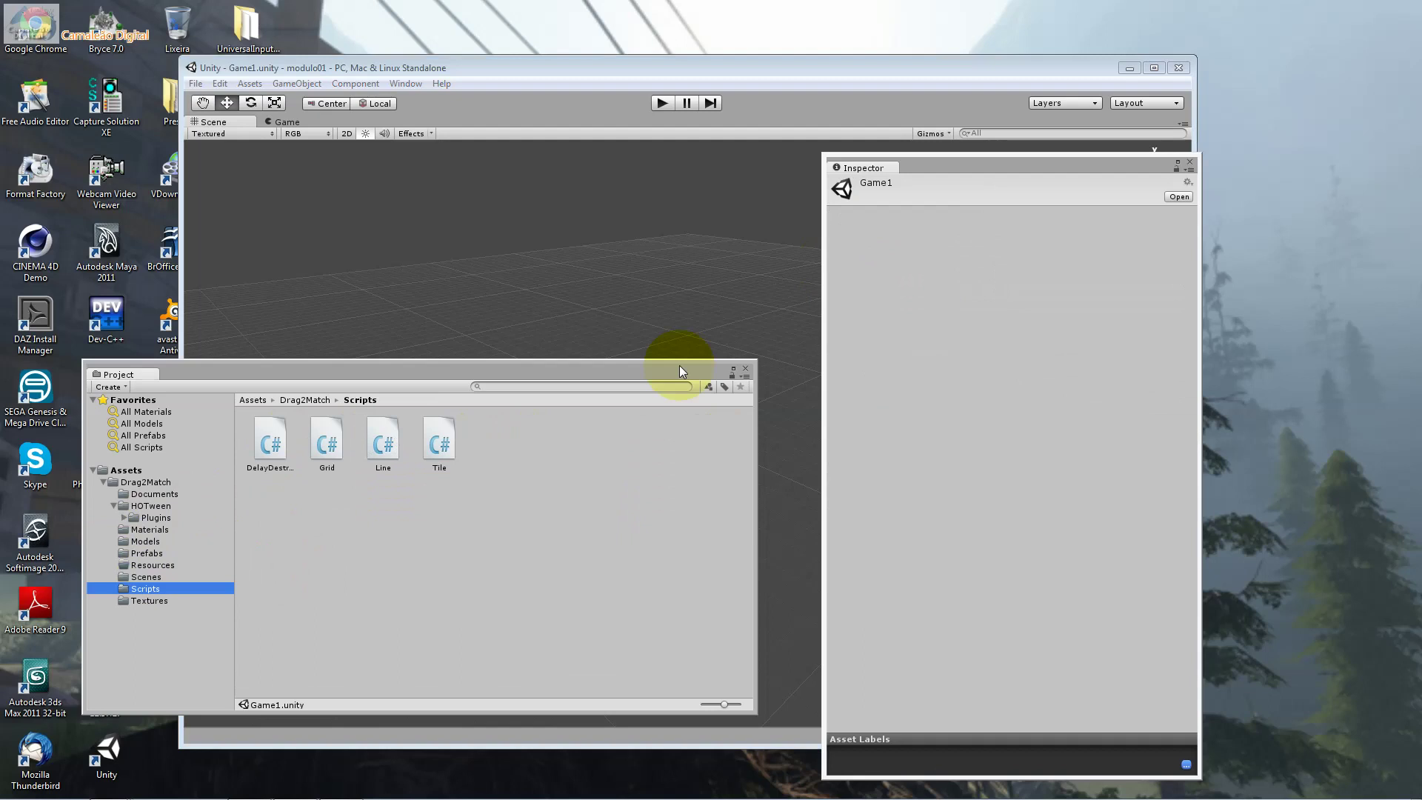
key("Up")
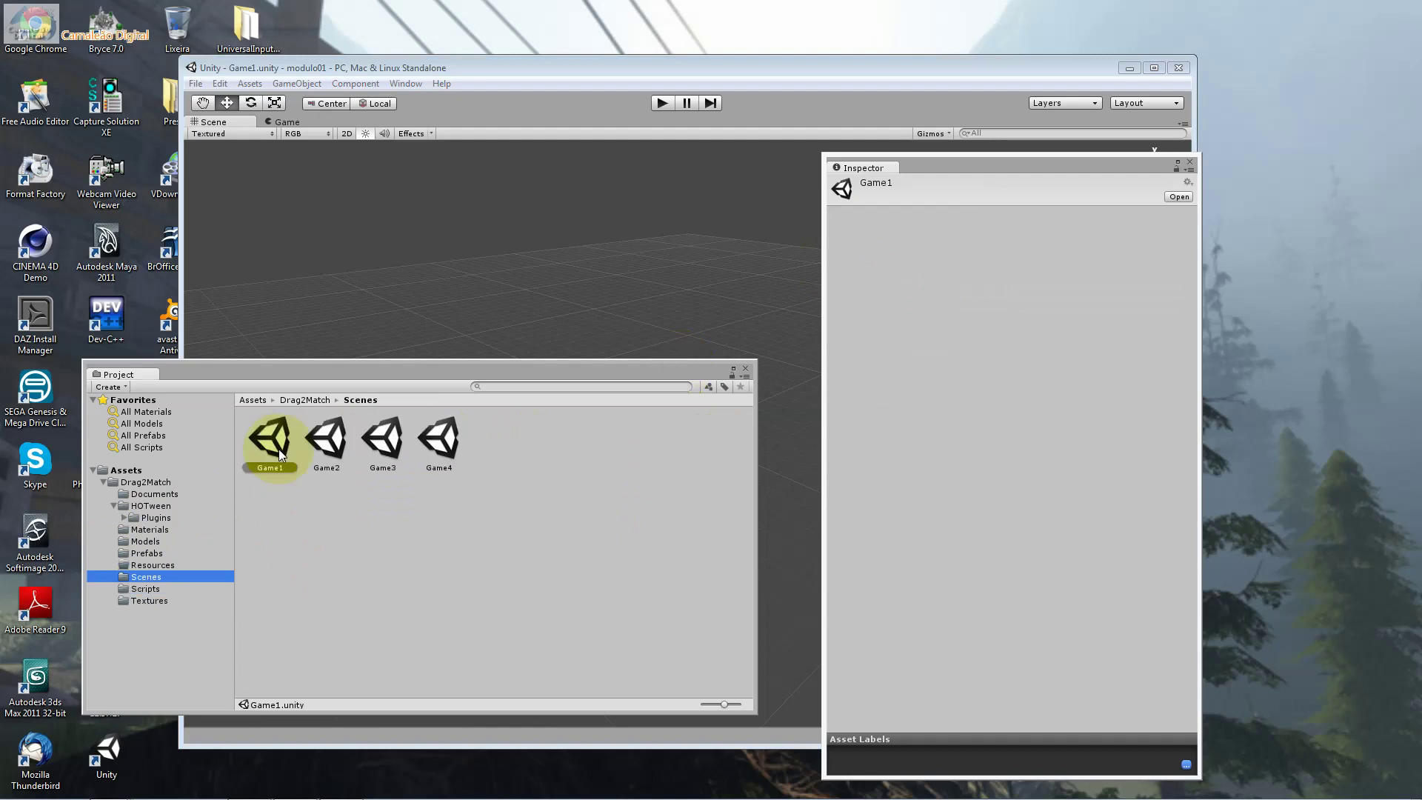
left_click(278, 449)
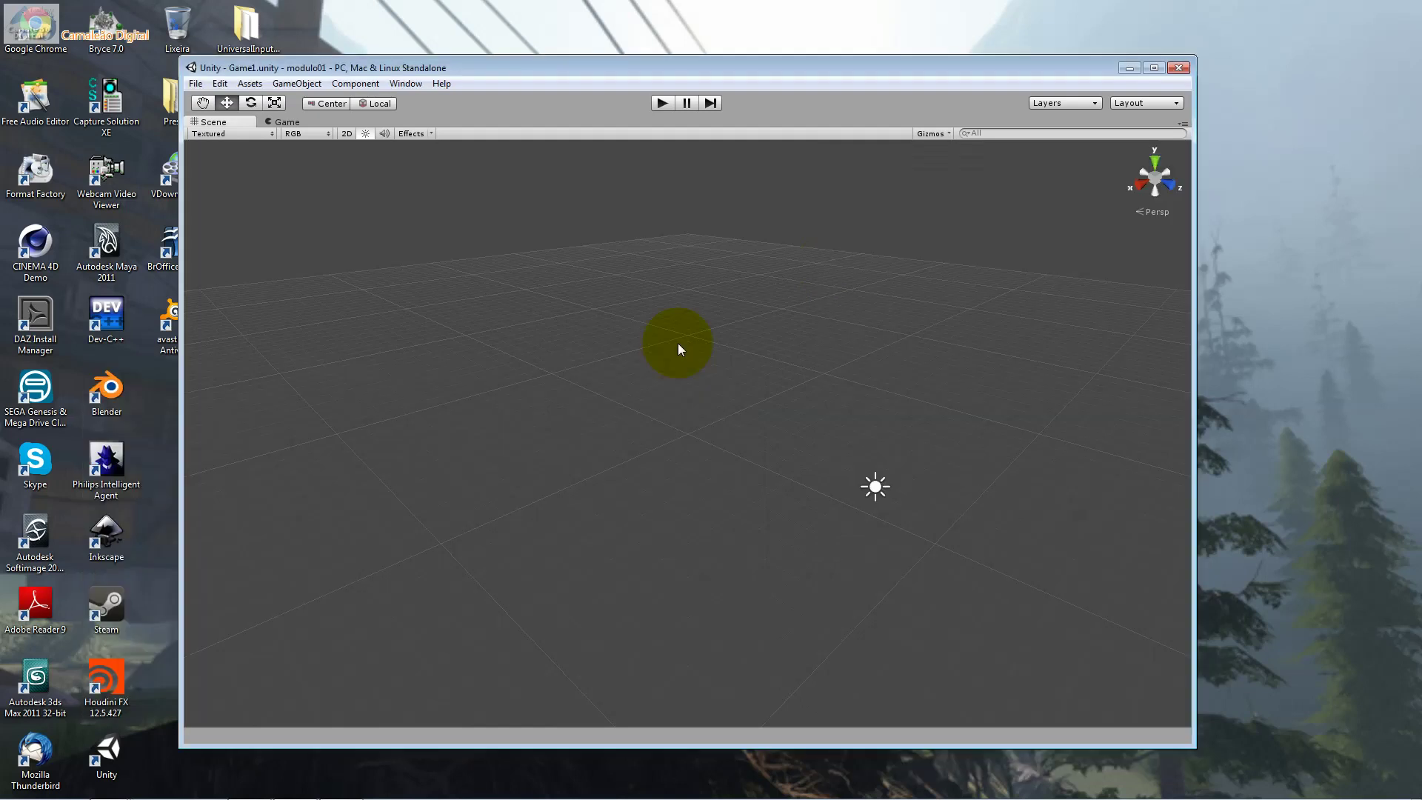
Orbit the scene, reopen the Project window on Scripts, and show a narrower Hierarchy panel.
key("alt")
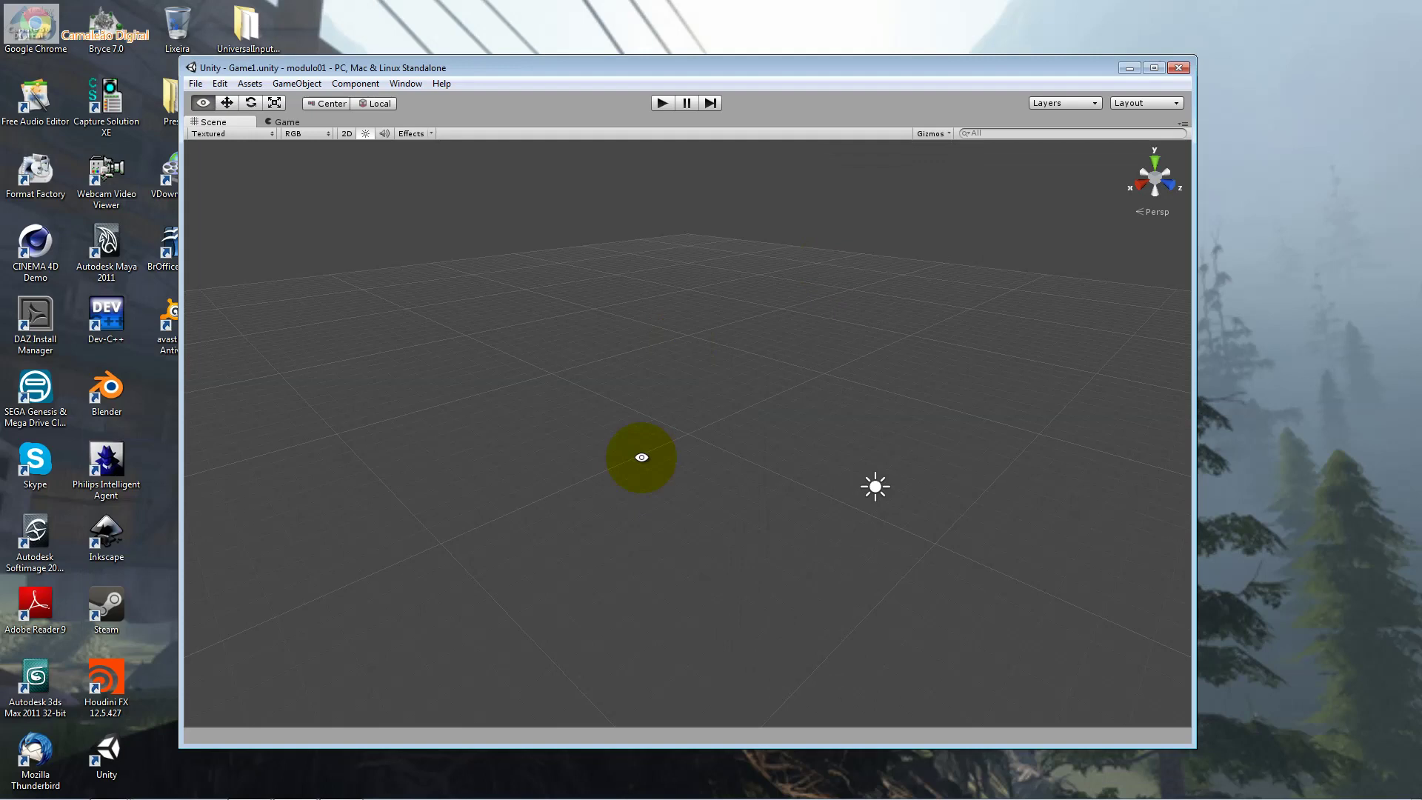
mouse_move(642, 457)
left_mouse_down("alt")
mouse_move(188, 419)
mouse_move(356, 222)
left_mouse_up("alt")
left_click(405, 83)
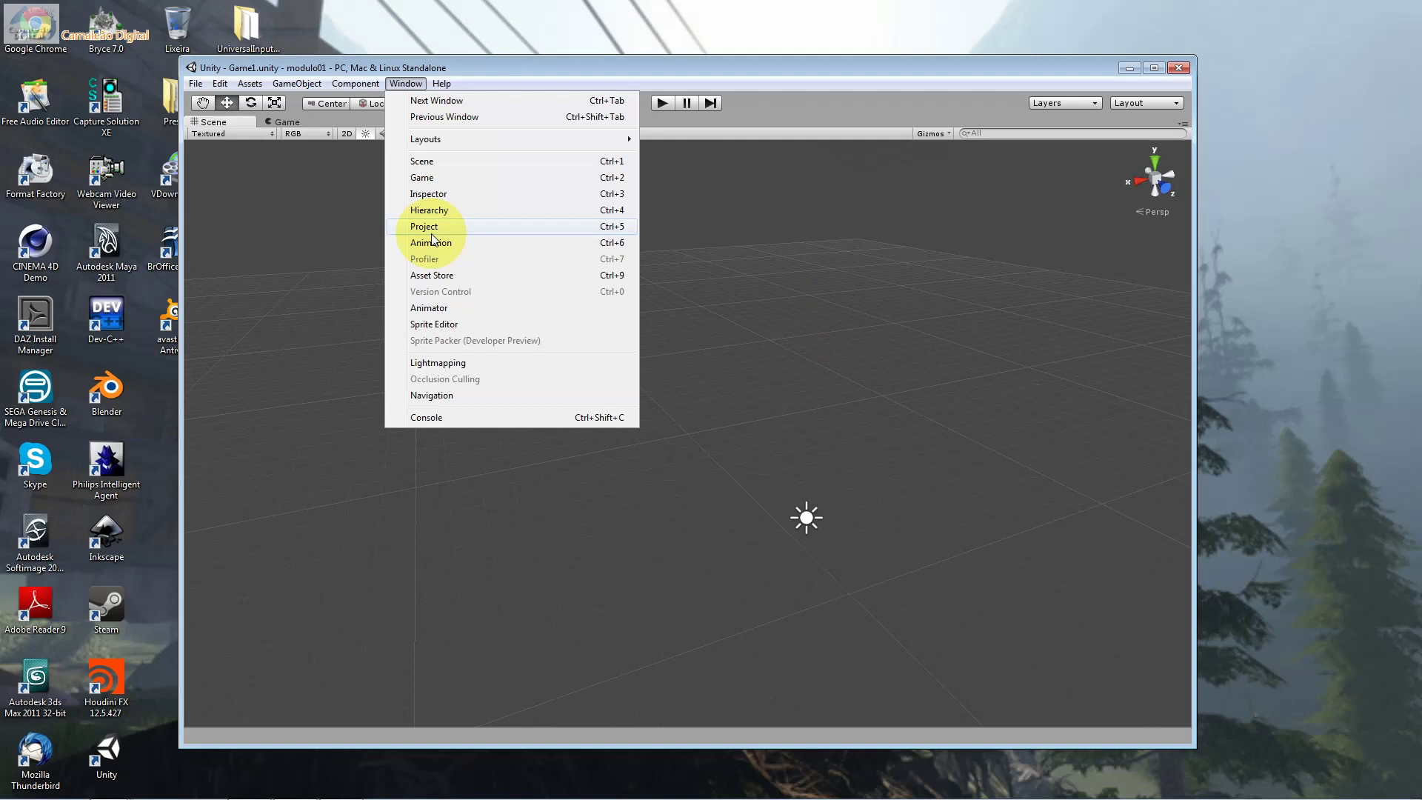
left_click(432, 232)
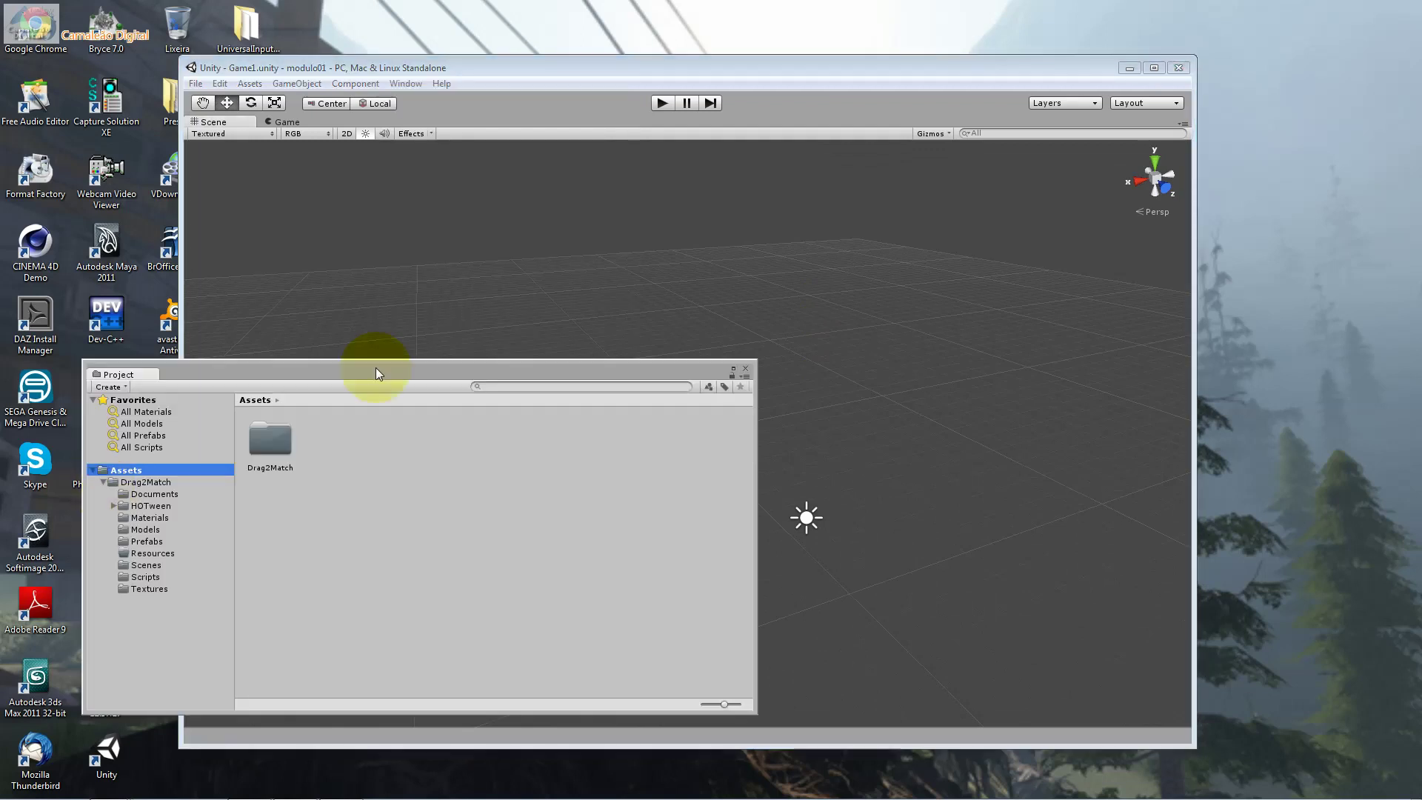
left_click_drag(376, 369, 349, 411)
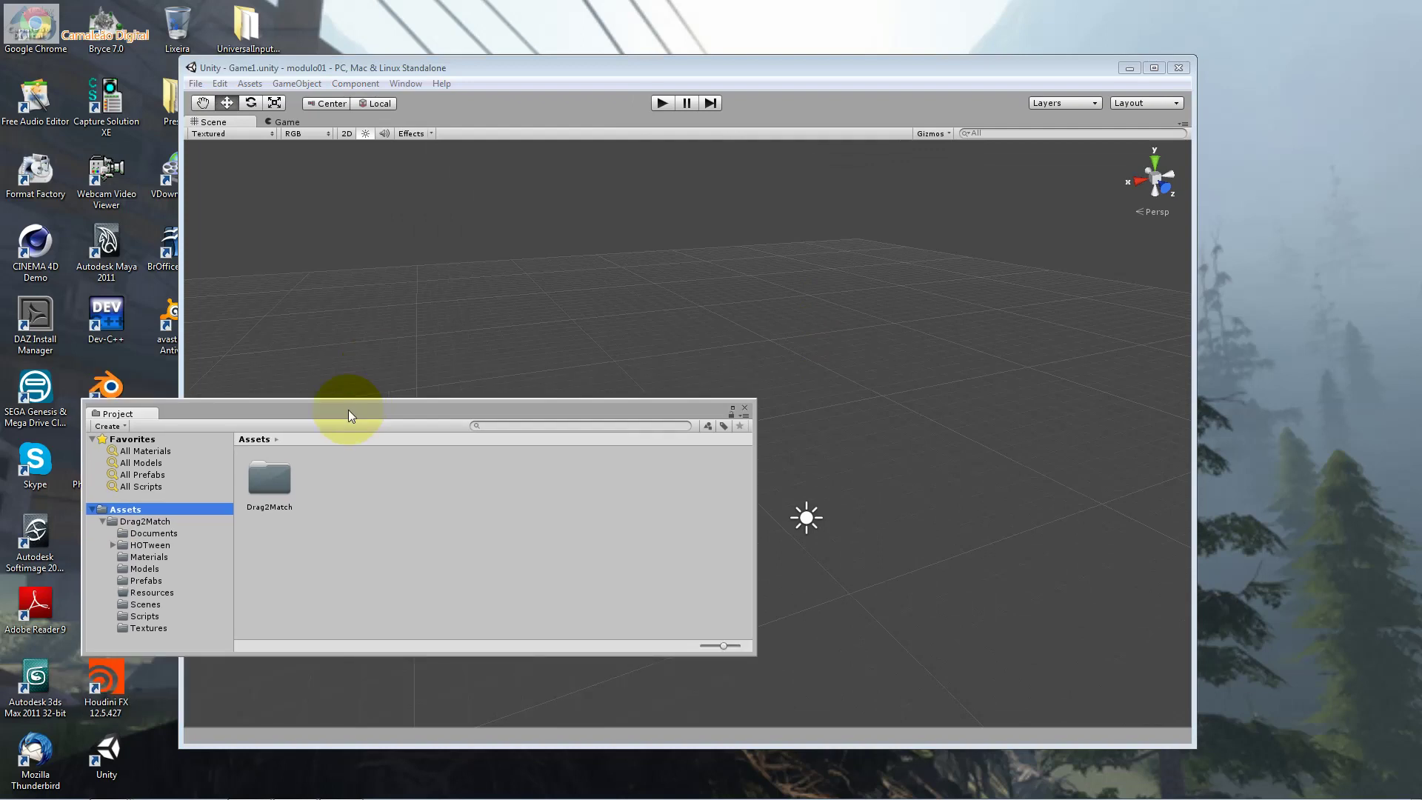
left_click(145, 616)
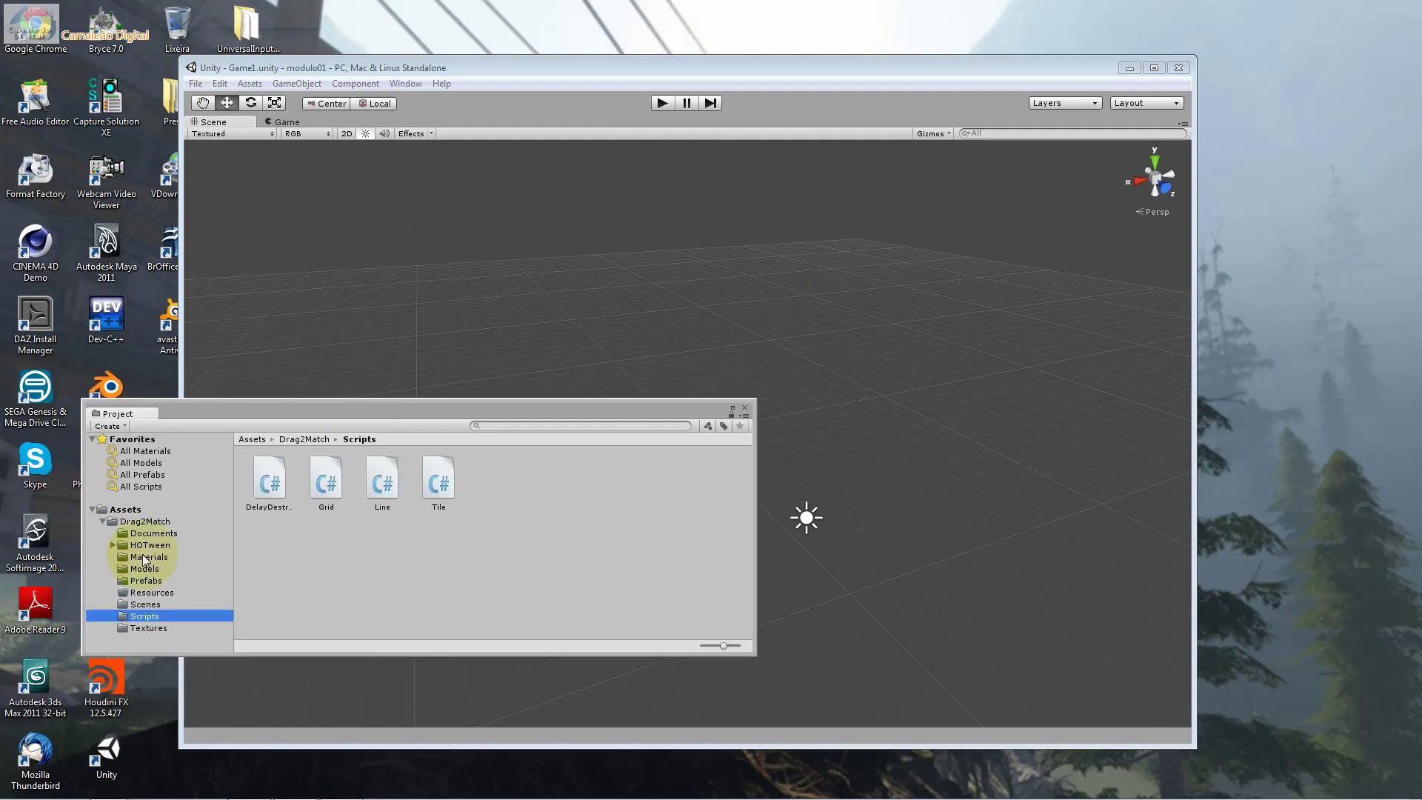
key("ctrl+4")
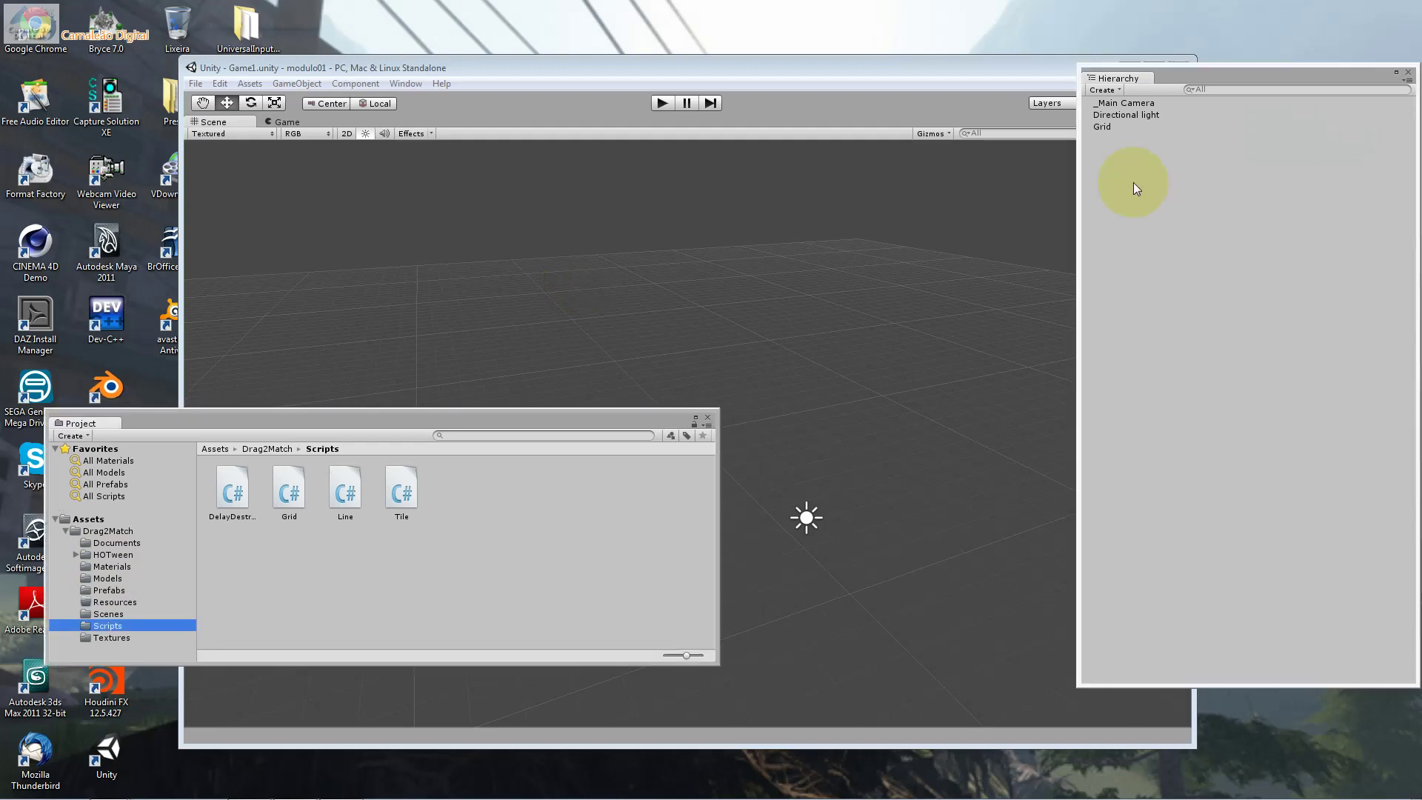
left_click_drag(1417, 177, 1325, 177)
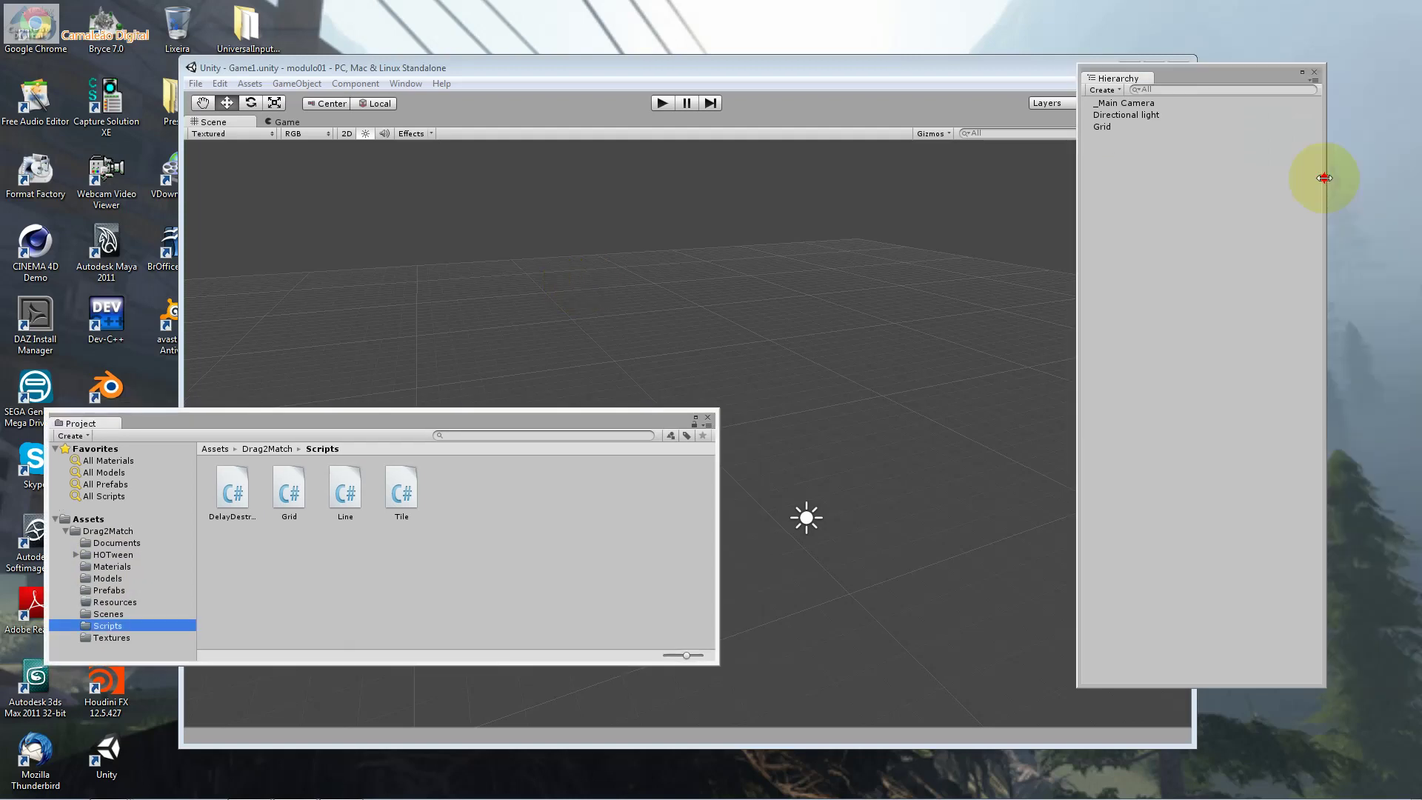
Frame _Main Camera, Directional light and then Grid in the Scene view, shortening the Hierarchy.
double_click(1126, 103)
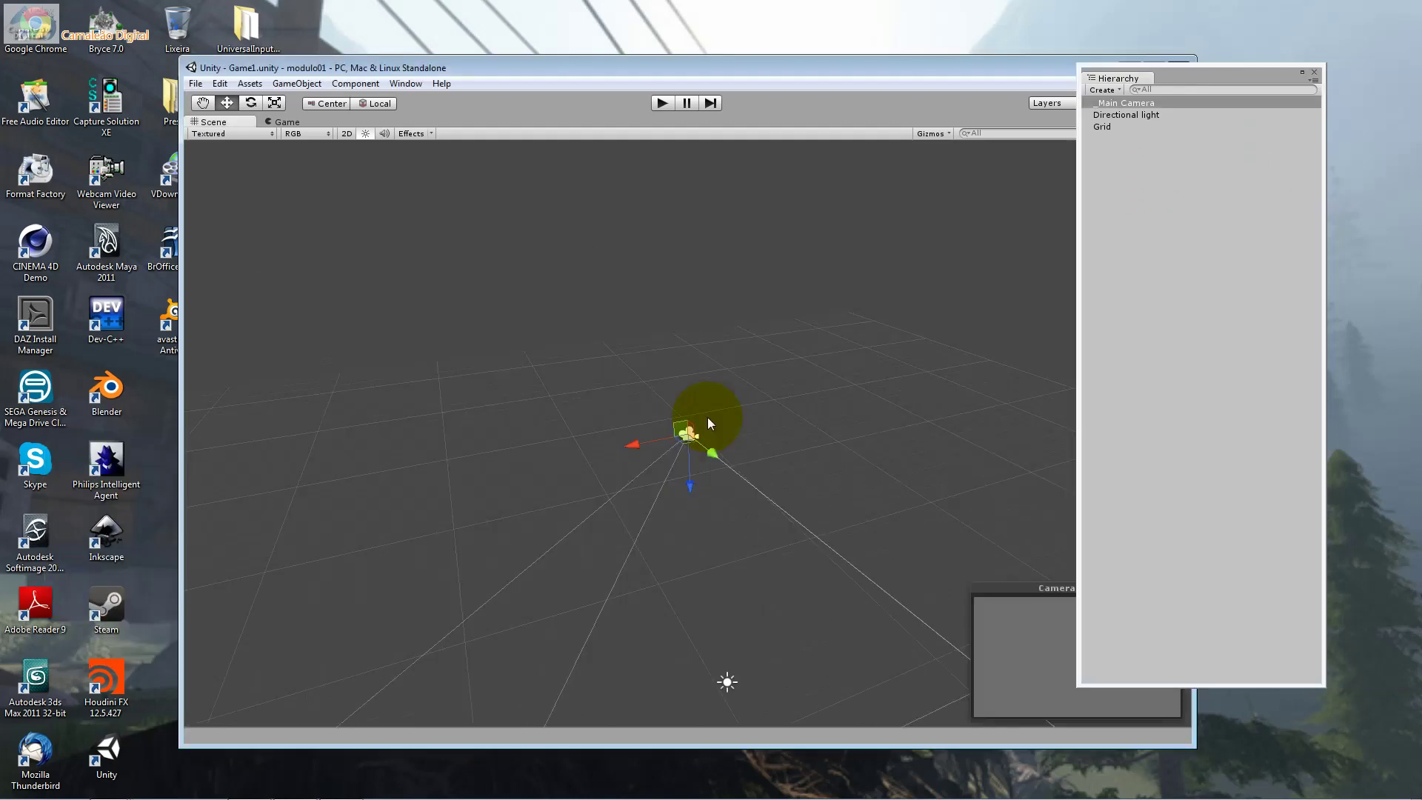
mouse_move(1141, 686)
left_mouse_down()
mouse_move(1142, 472)
mouse_move(1142, 493)
left_mouse_up()
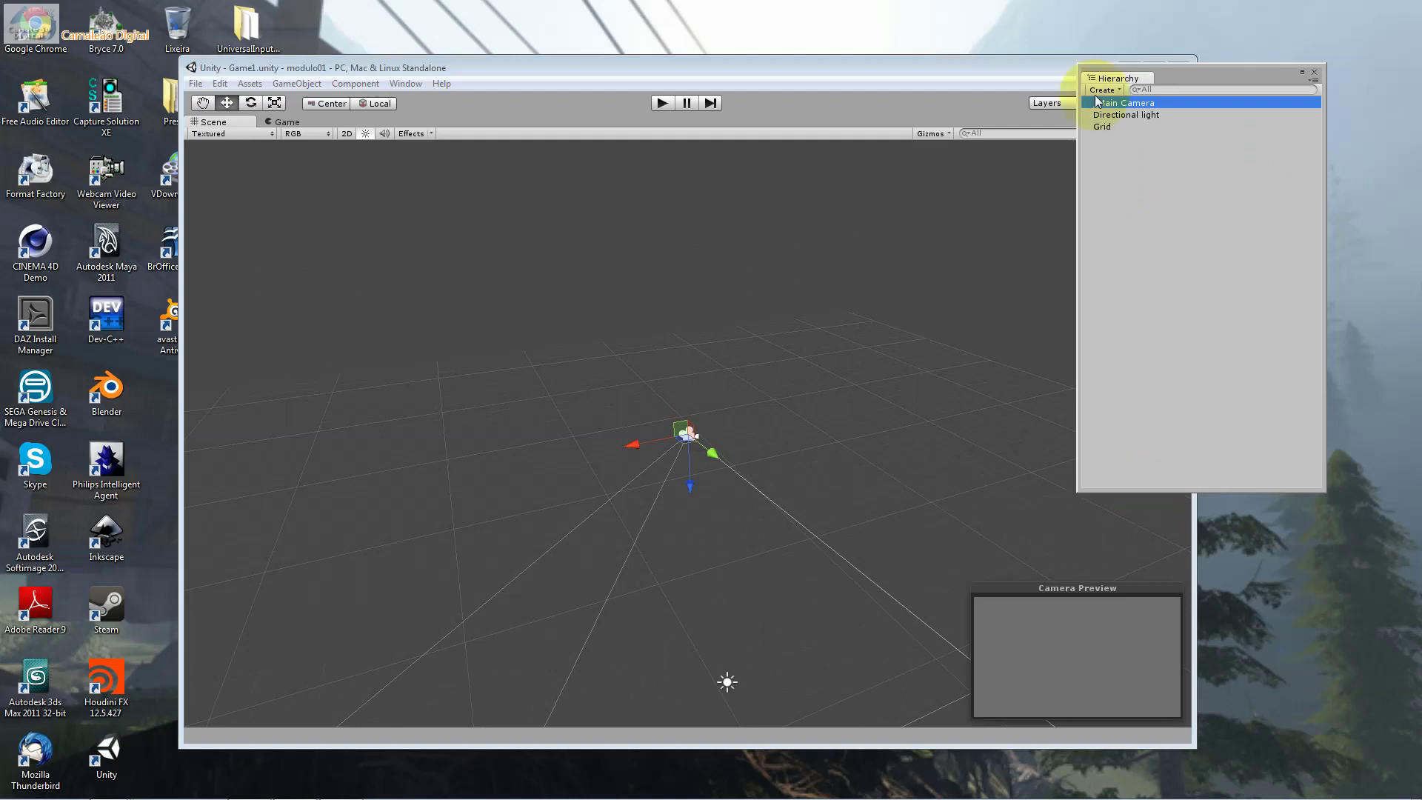
double_click(1104, 116)
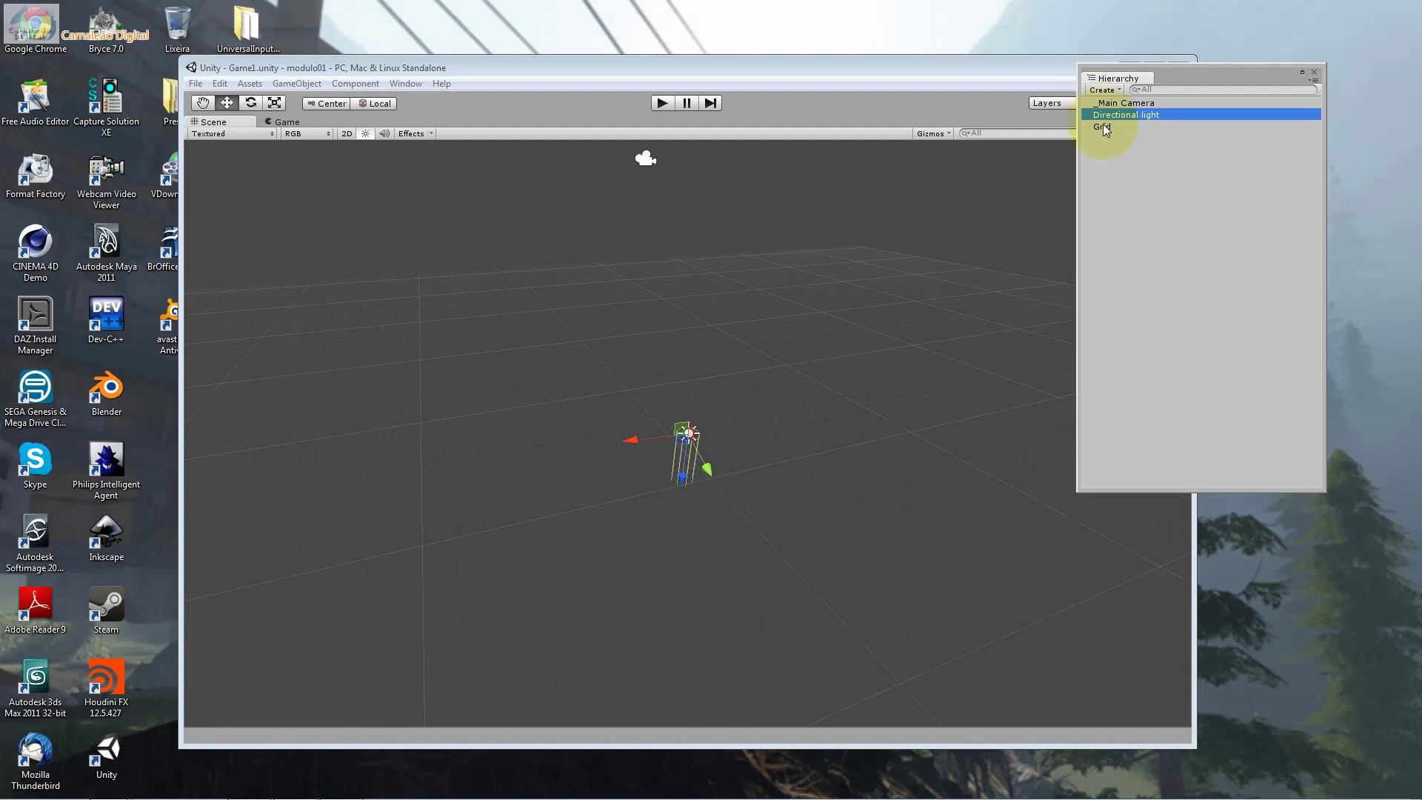
double_click(1103, 126)
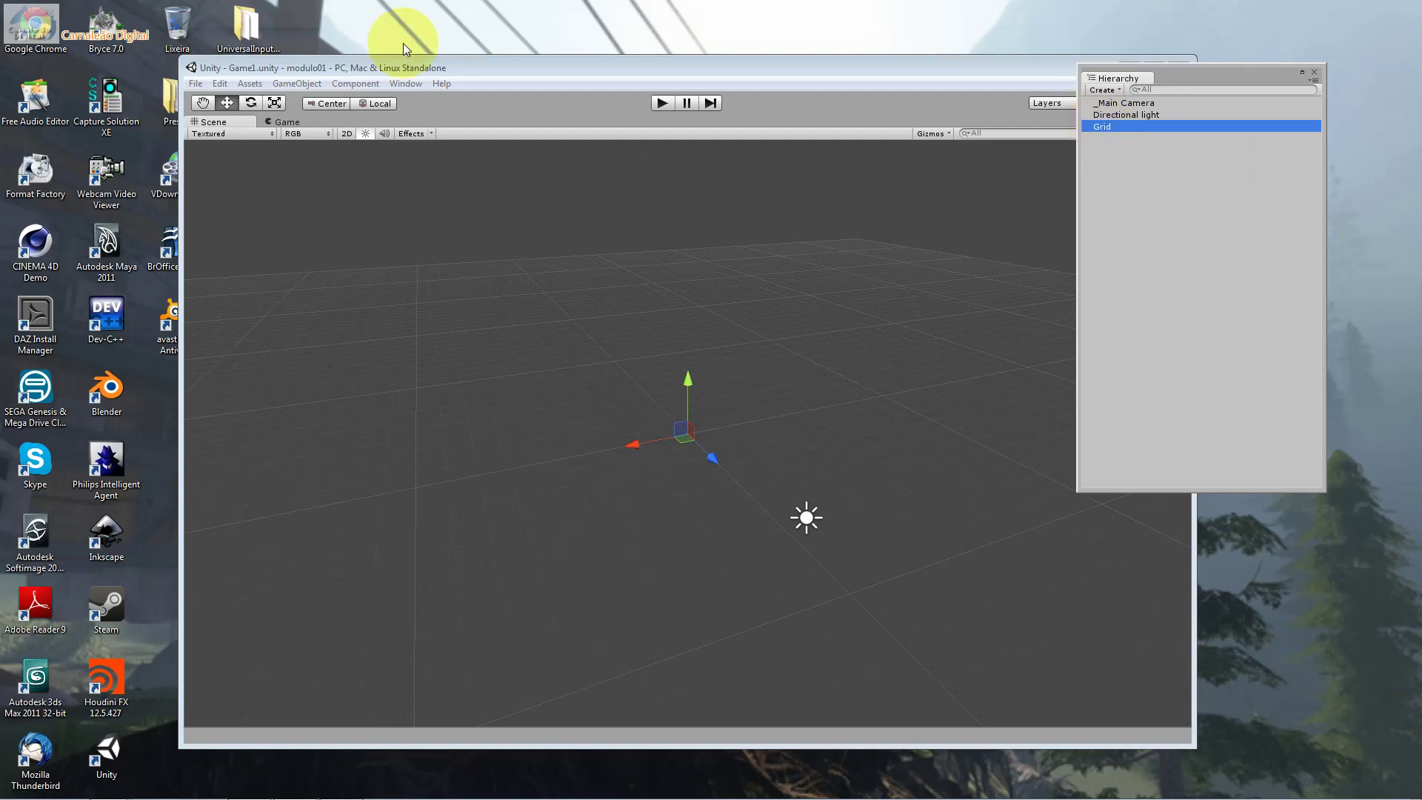
Show Grid's Inspector on the left, expand its Items list, and keep Is Tube and Is Auto checked.
key("ctrl+3")
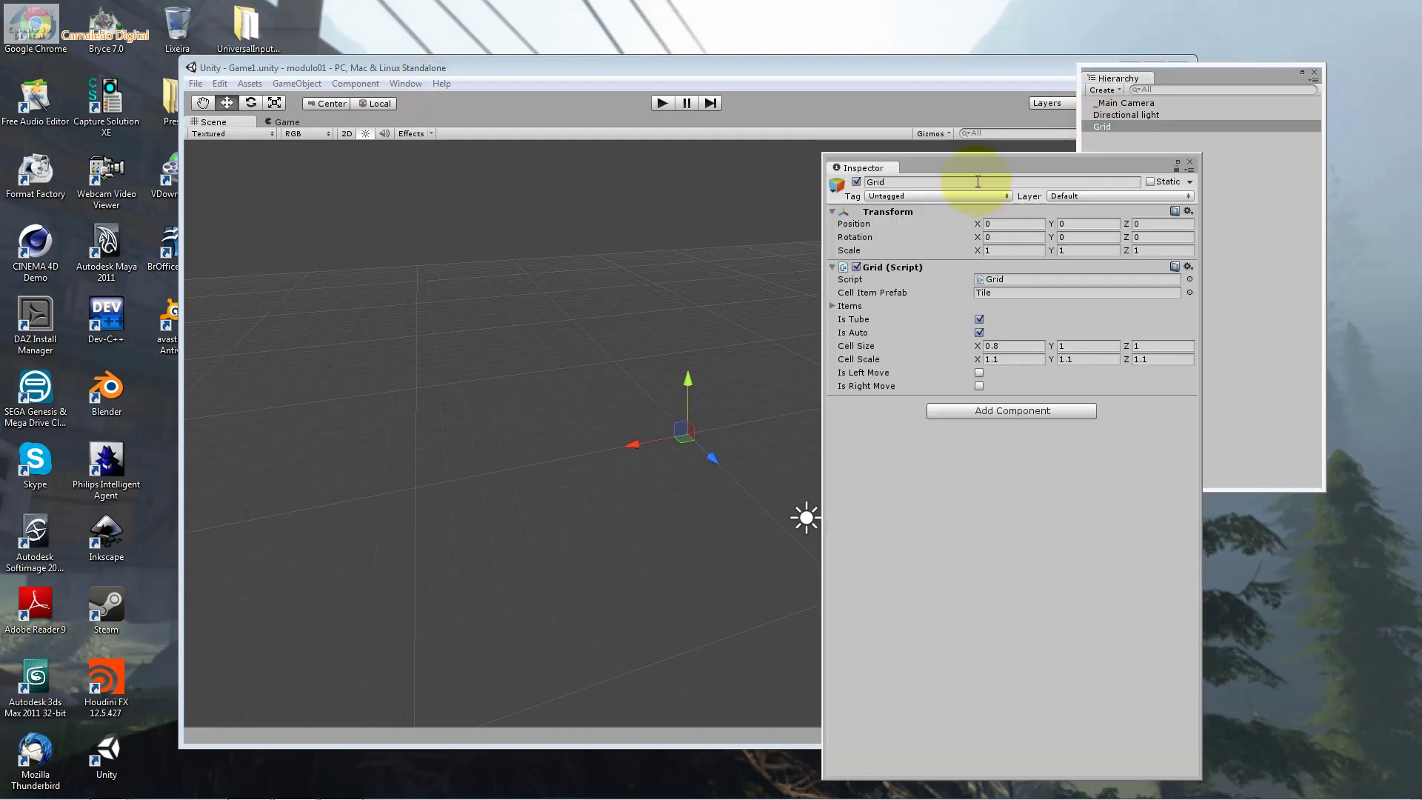
left_click_drag(978, 181, 323, 186)
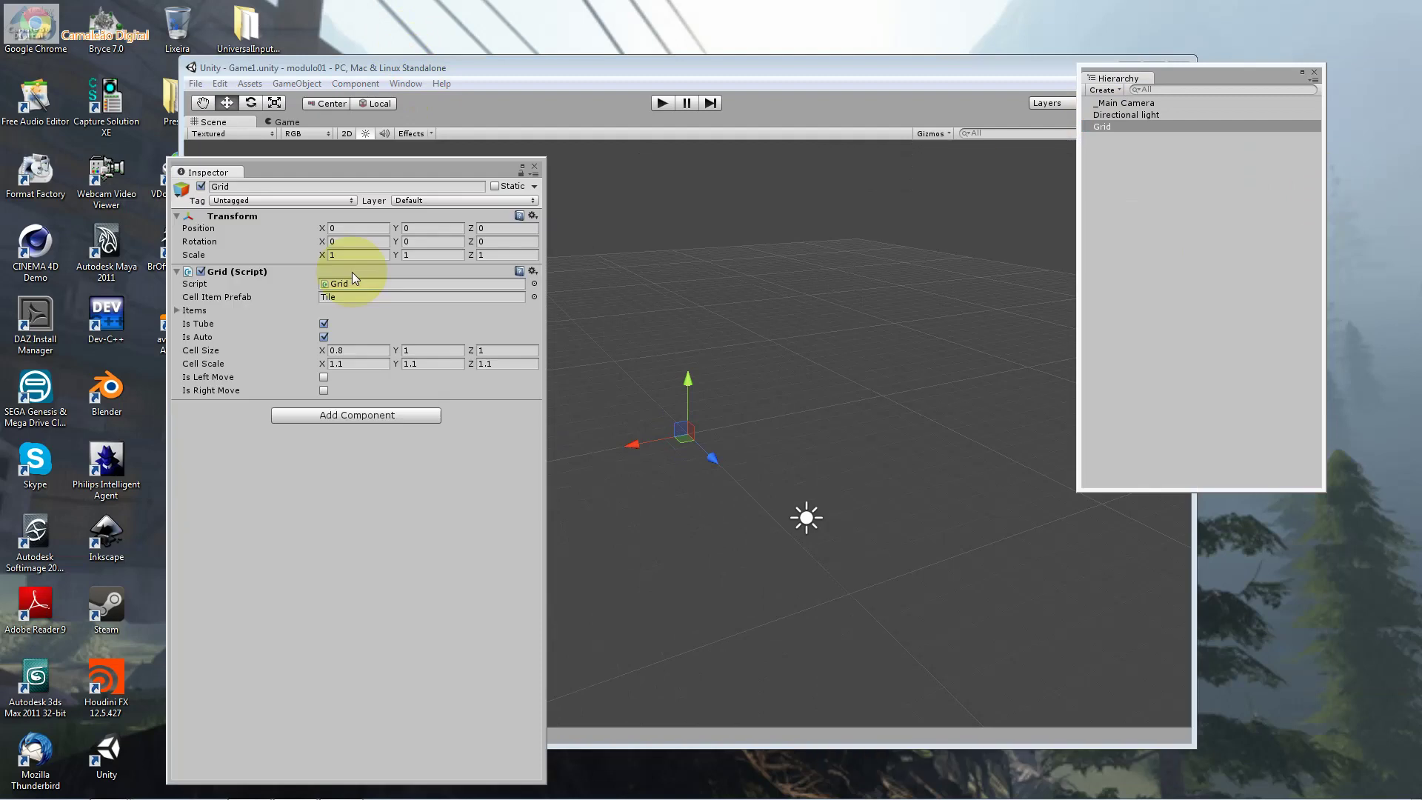
left_click(351, 282)
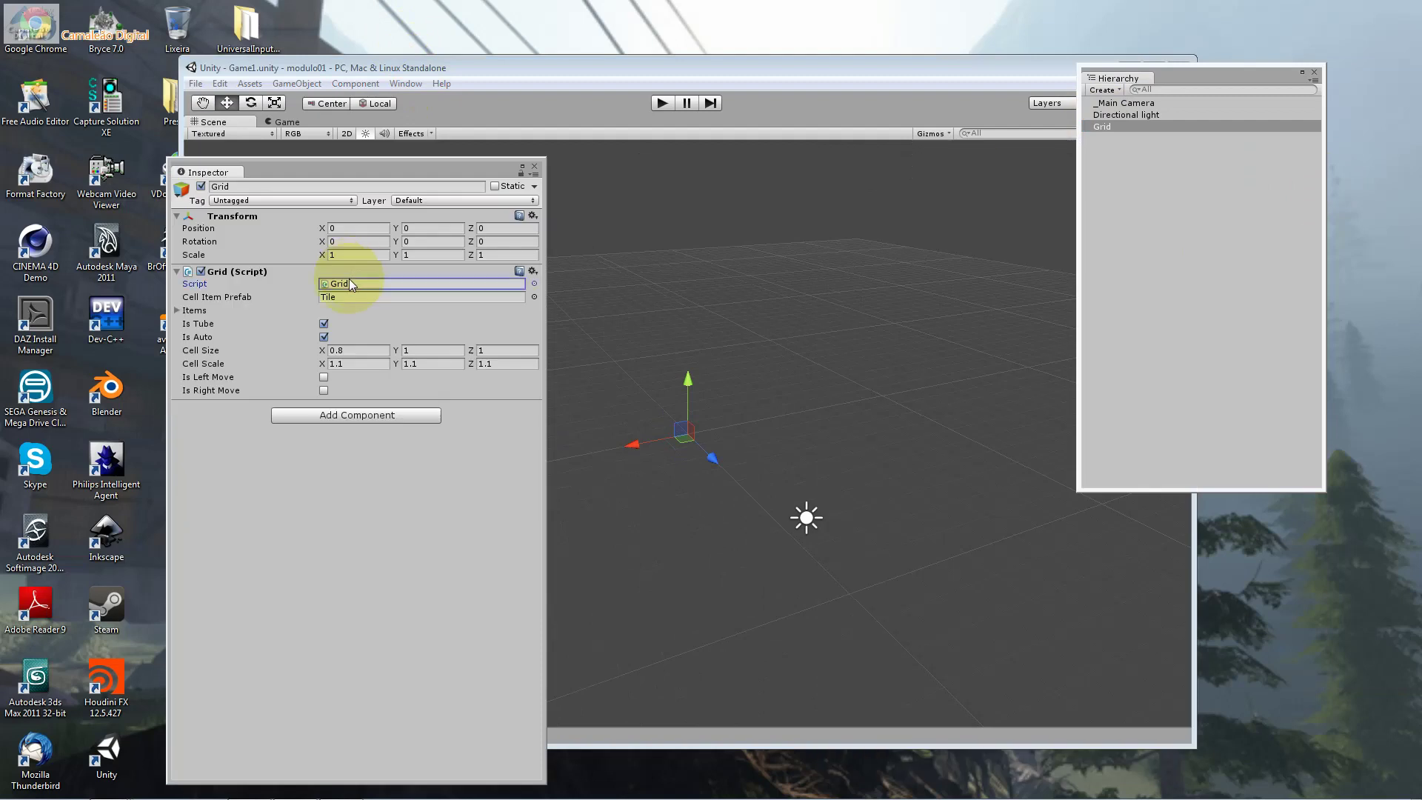
left_click(177, 311)
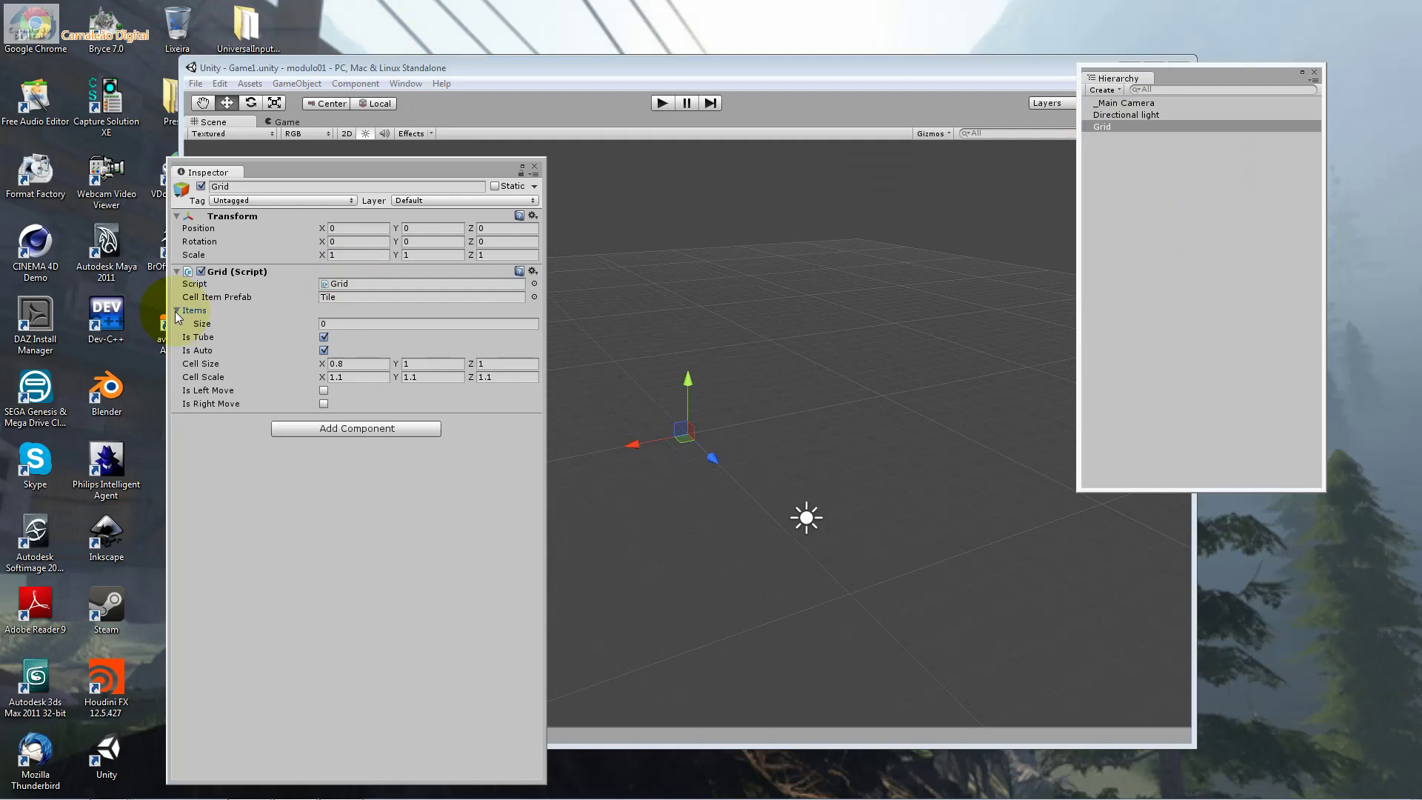
left_click(321, 341)
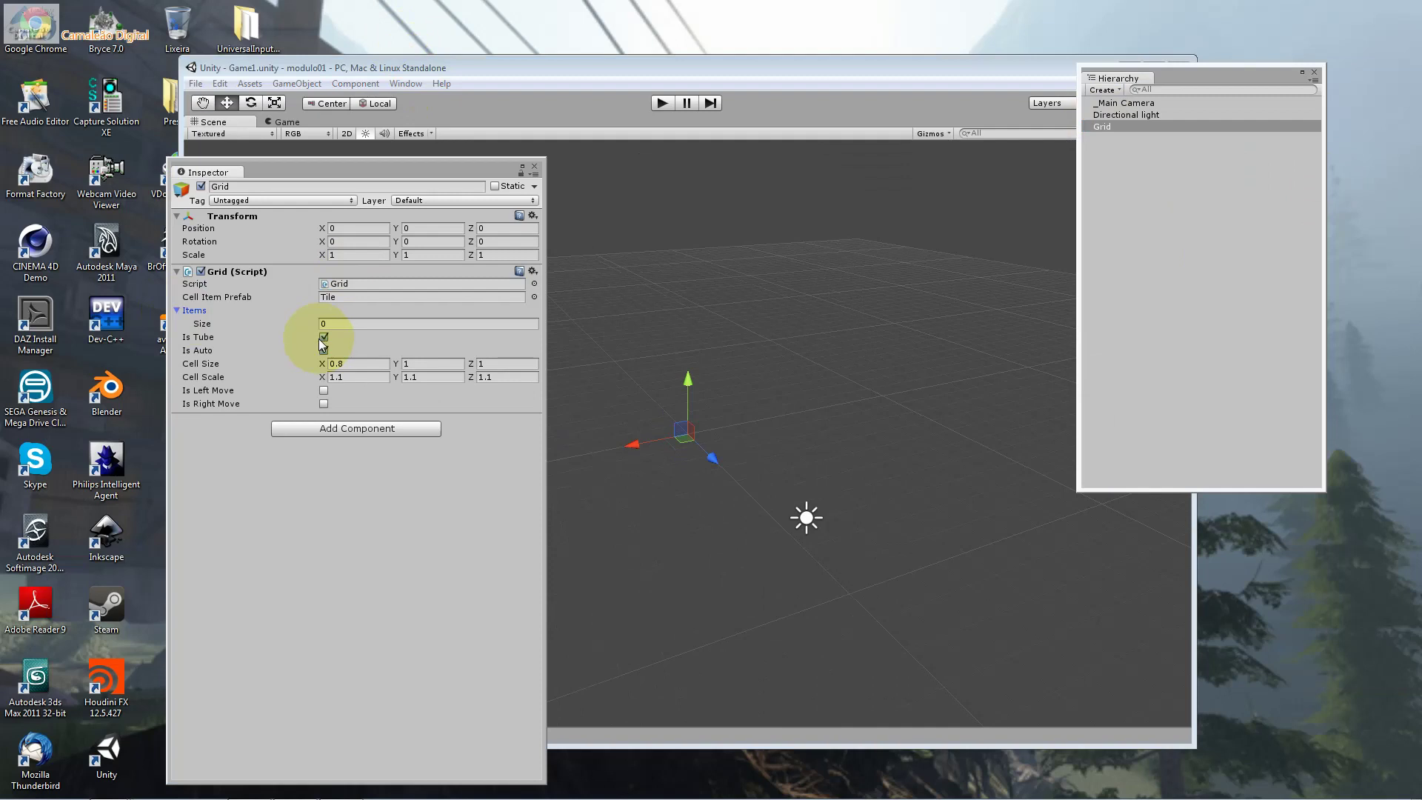
left_click(320, 339)
left_click(323, 345)
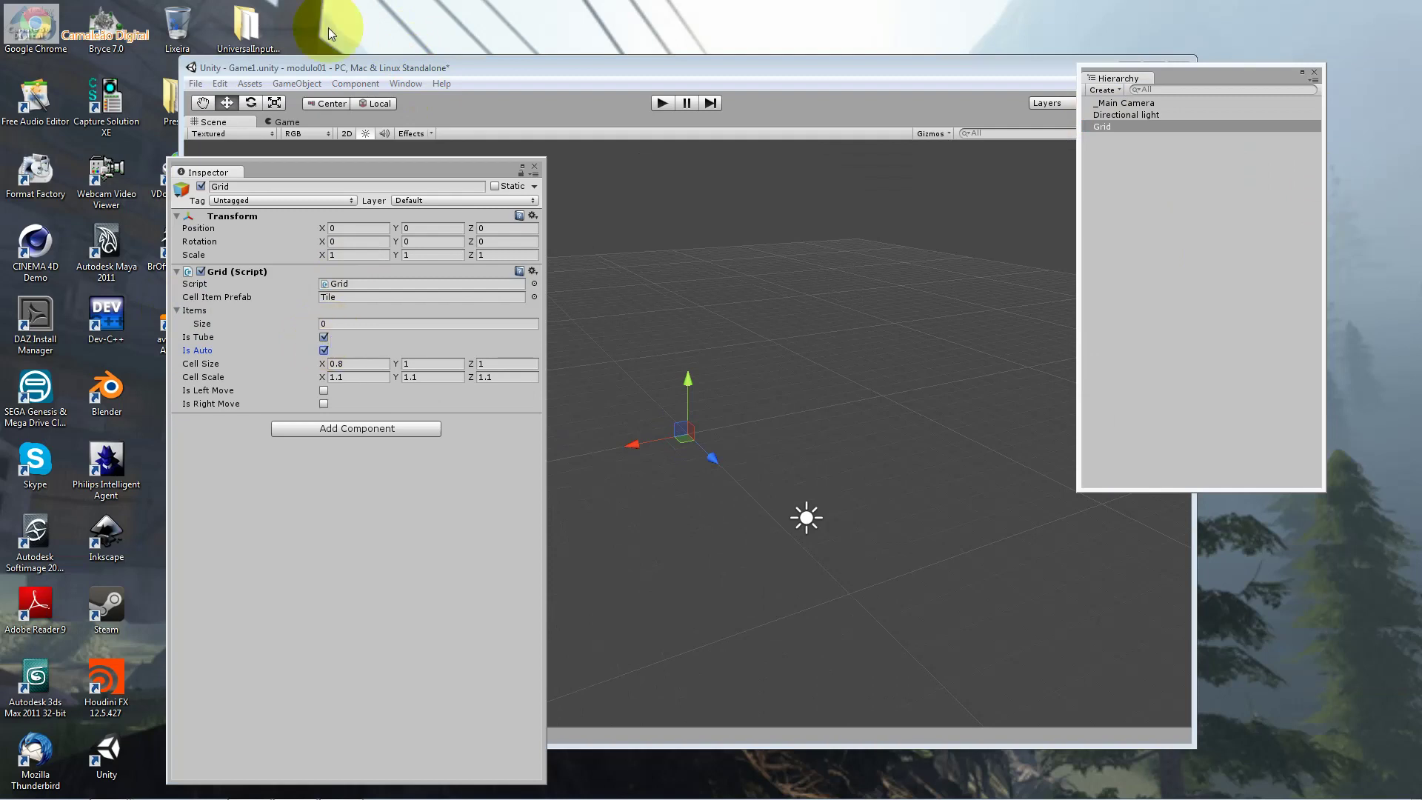
left_click_drag(423, 67, 454, 72)
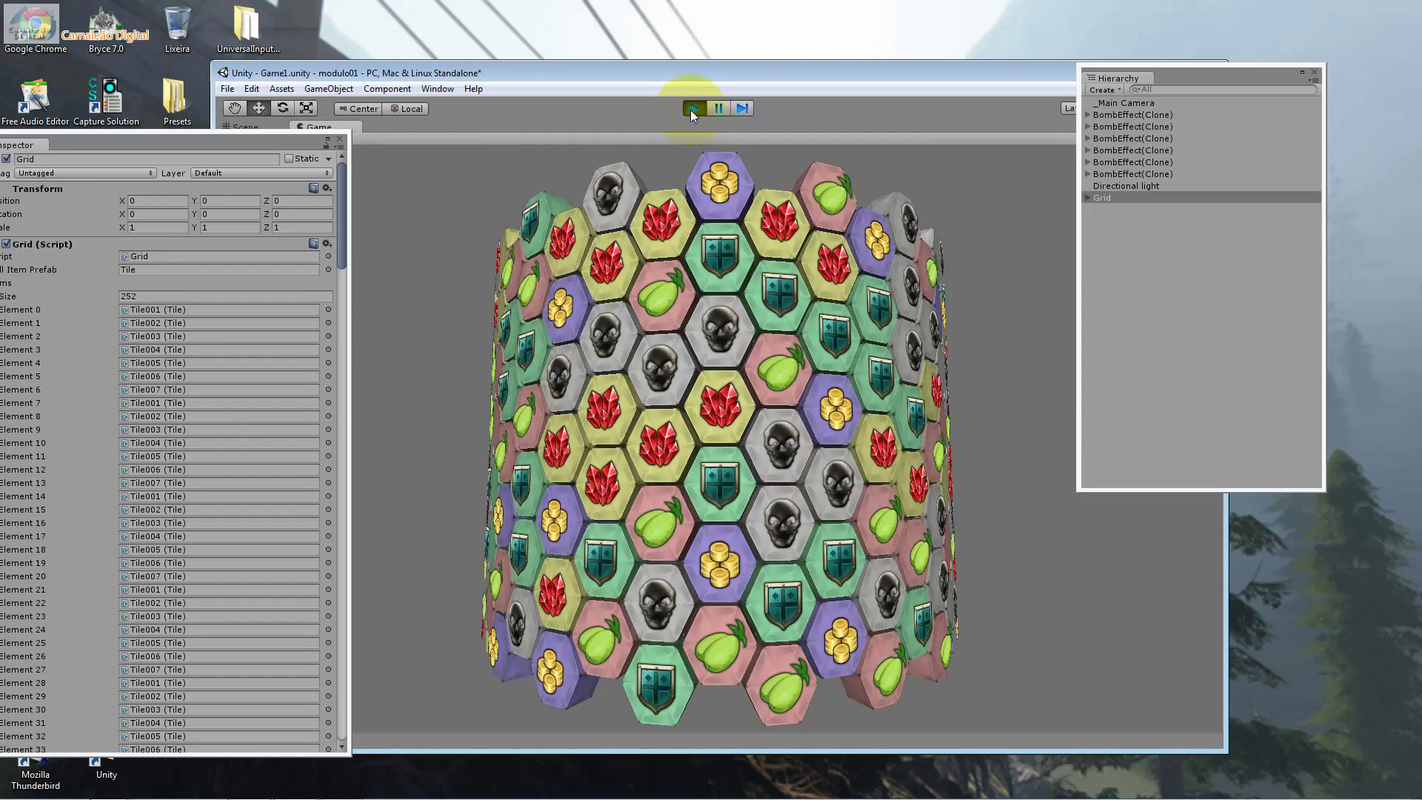
Rerun the game clearing a skull-tile group, then tick Is Tube and open Grid.cs in MonoDevelop.
key("ctrl+p")
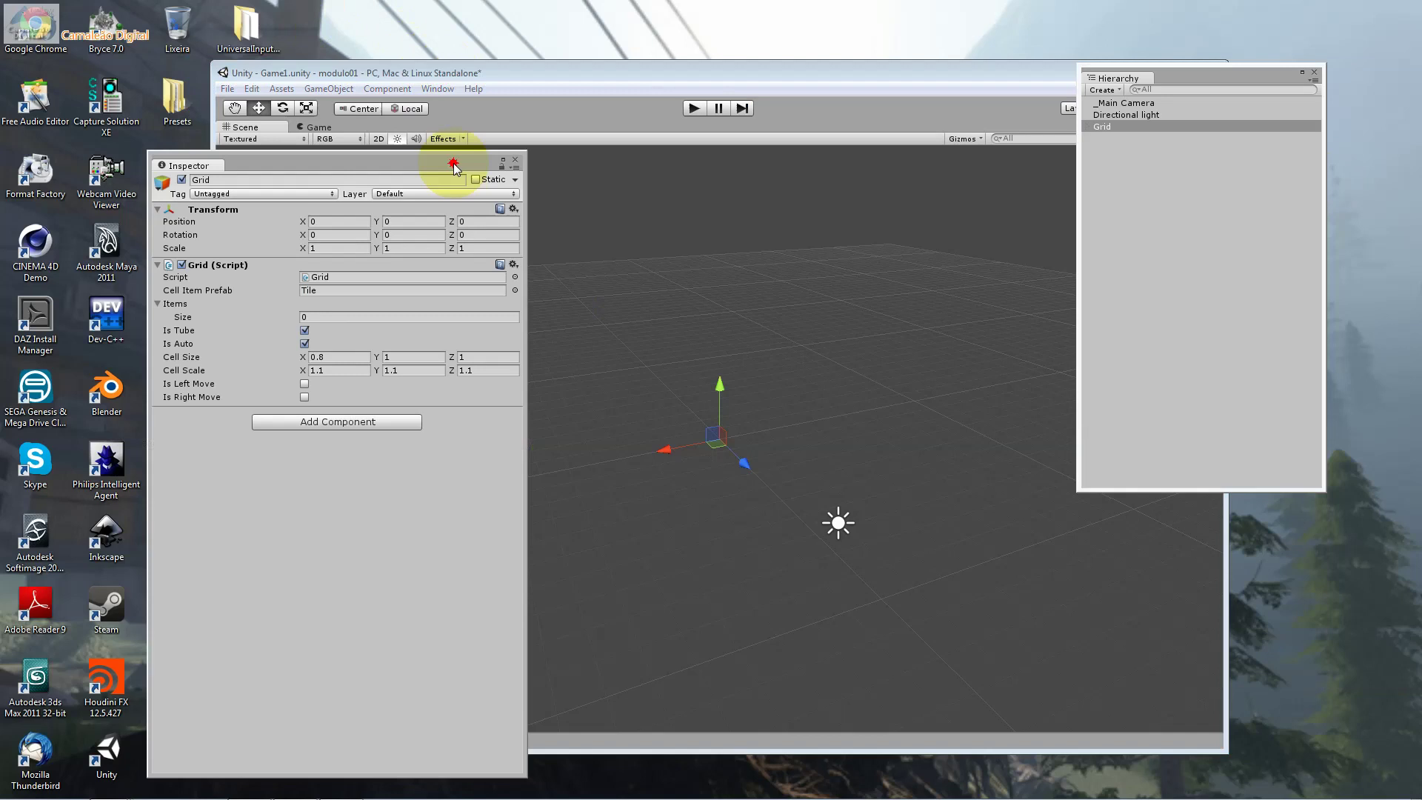
left_click_drag(454, 167, 497, 179)
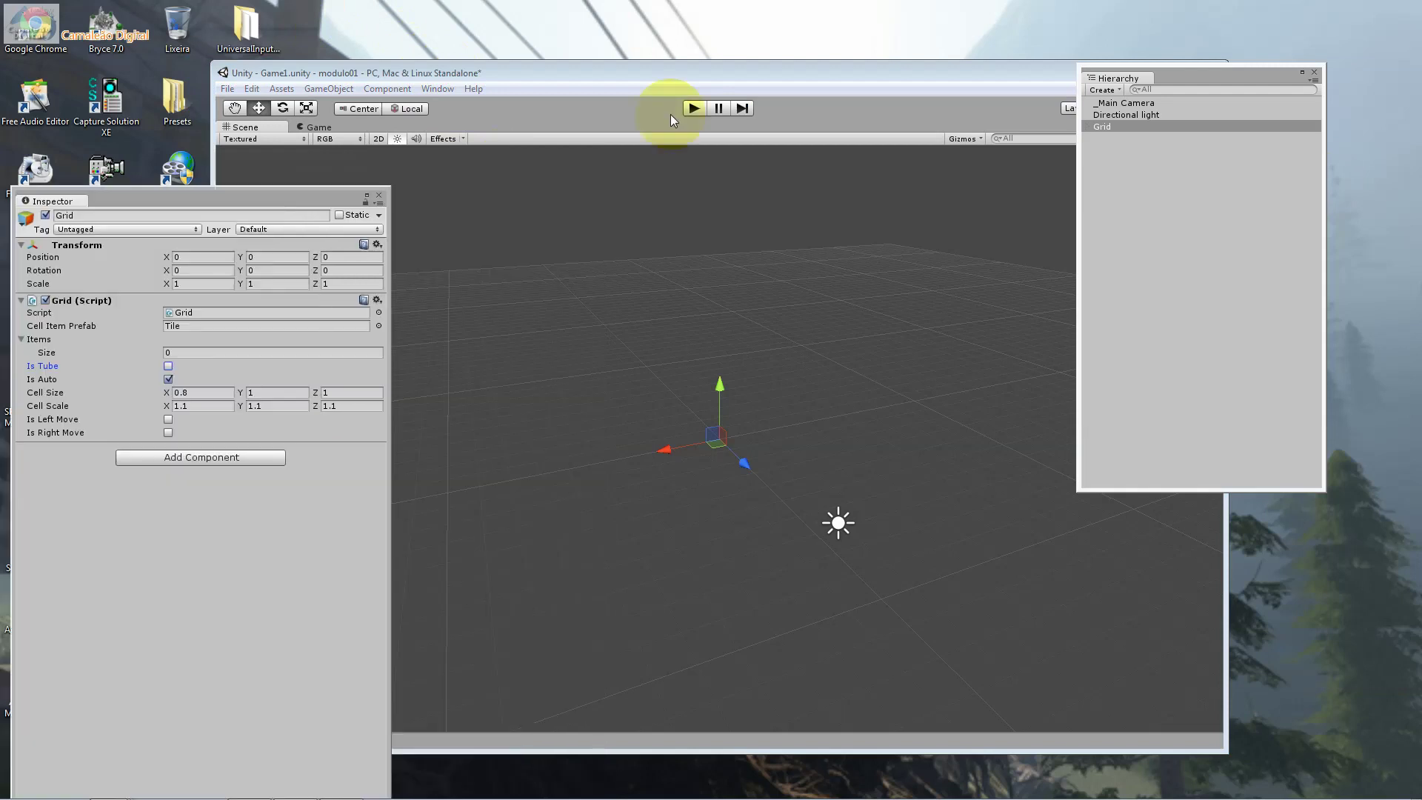
left_click(693, 108)
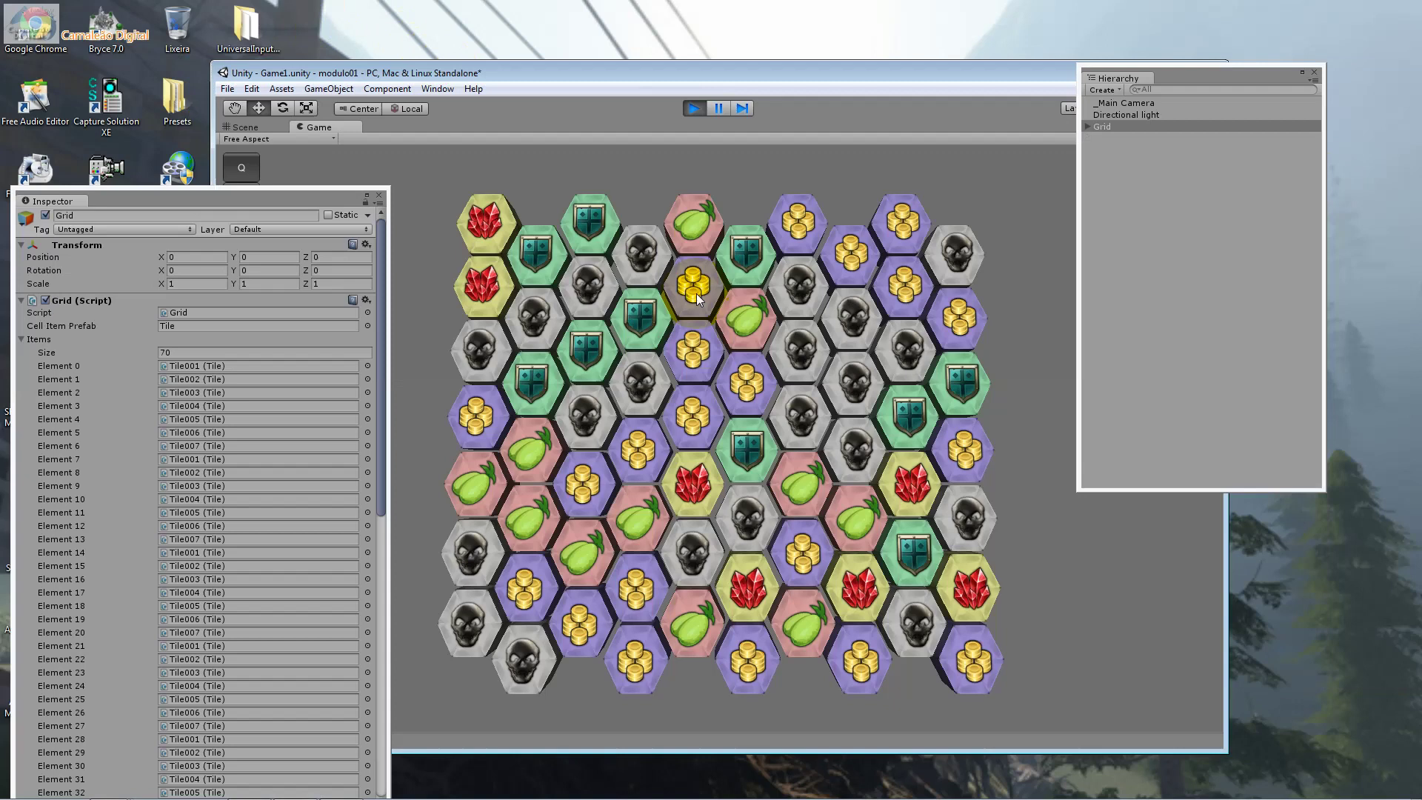
left_click(663, 248)
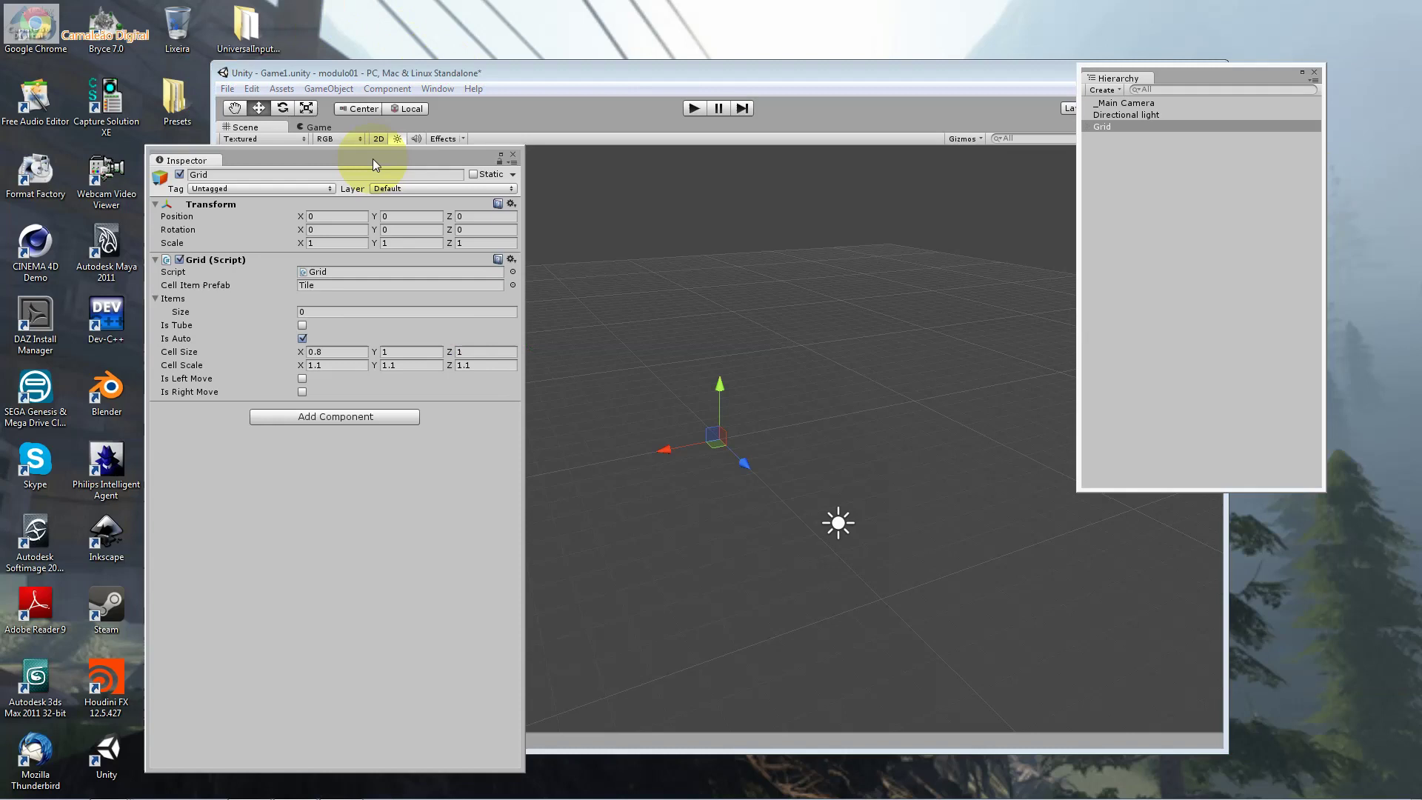
left_click(302, 325)
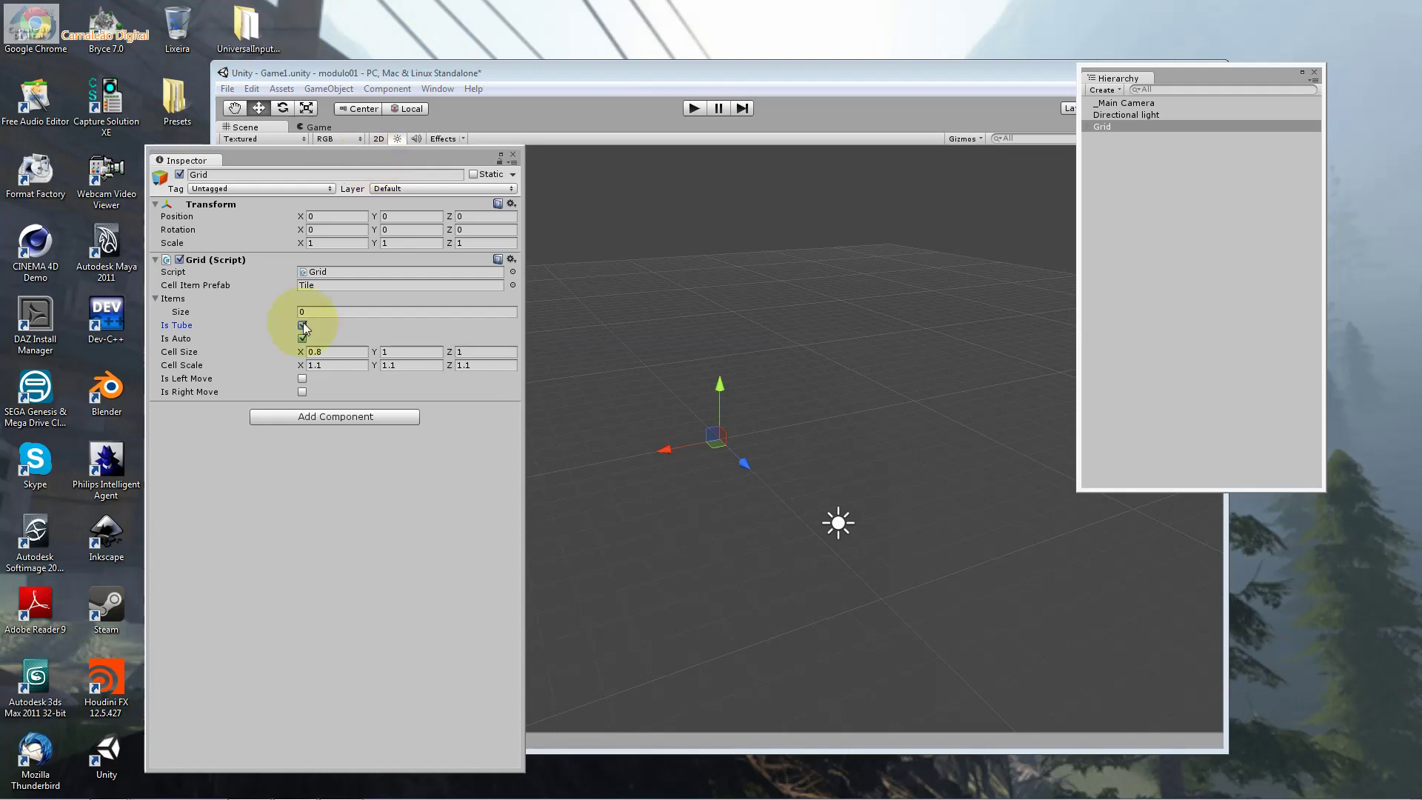
left_click(319, 275)
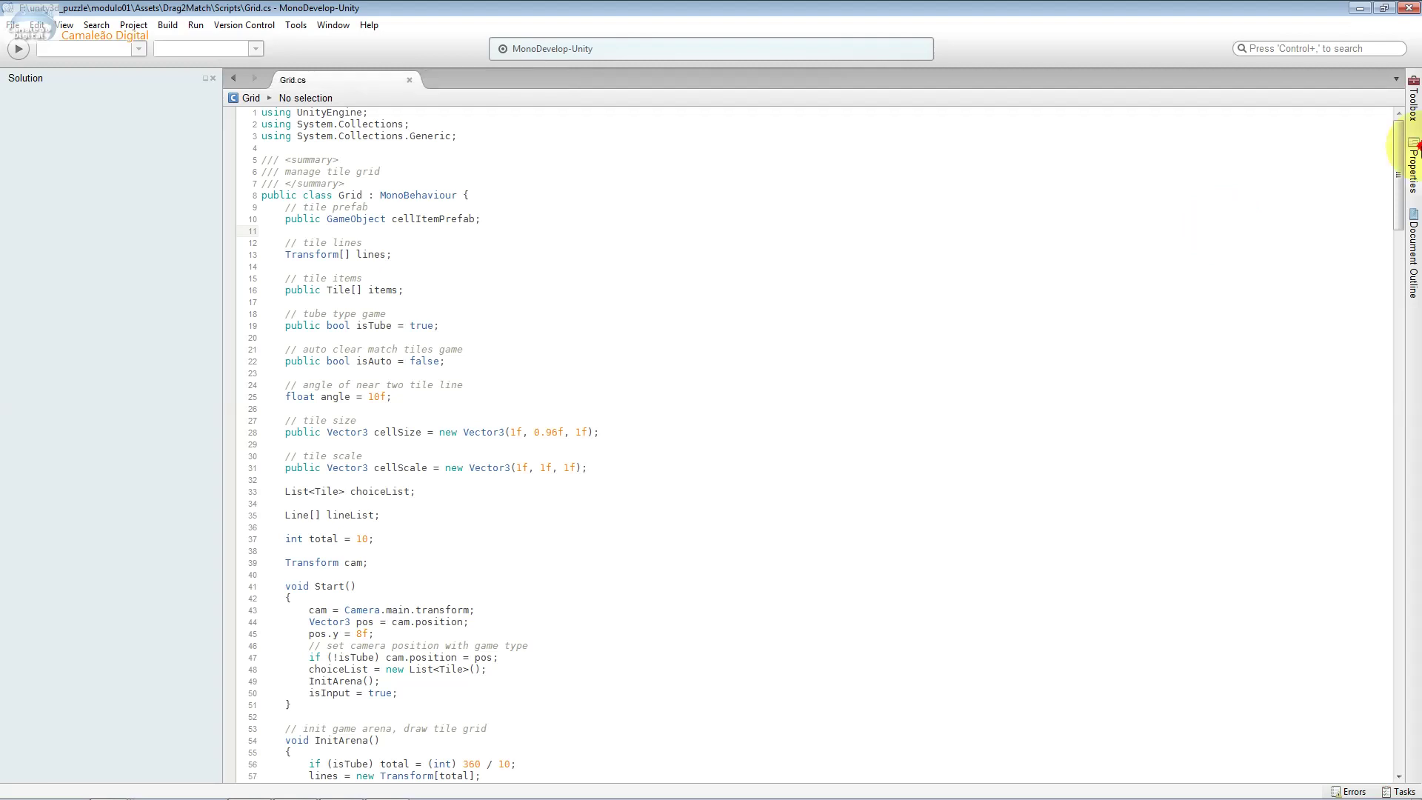
left_click(1413, 145)
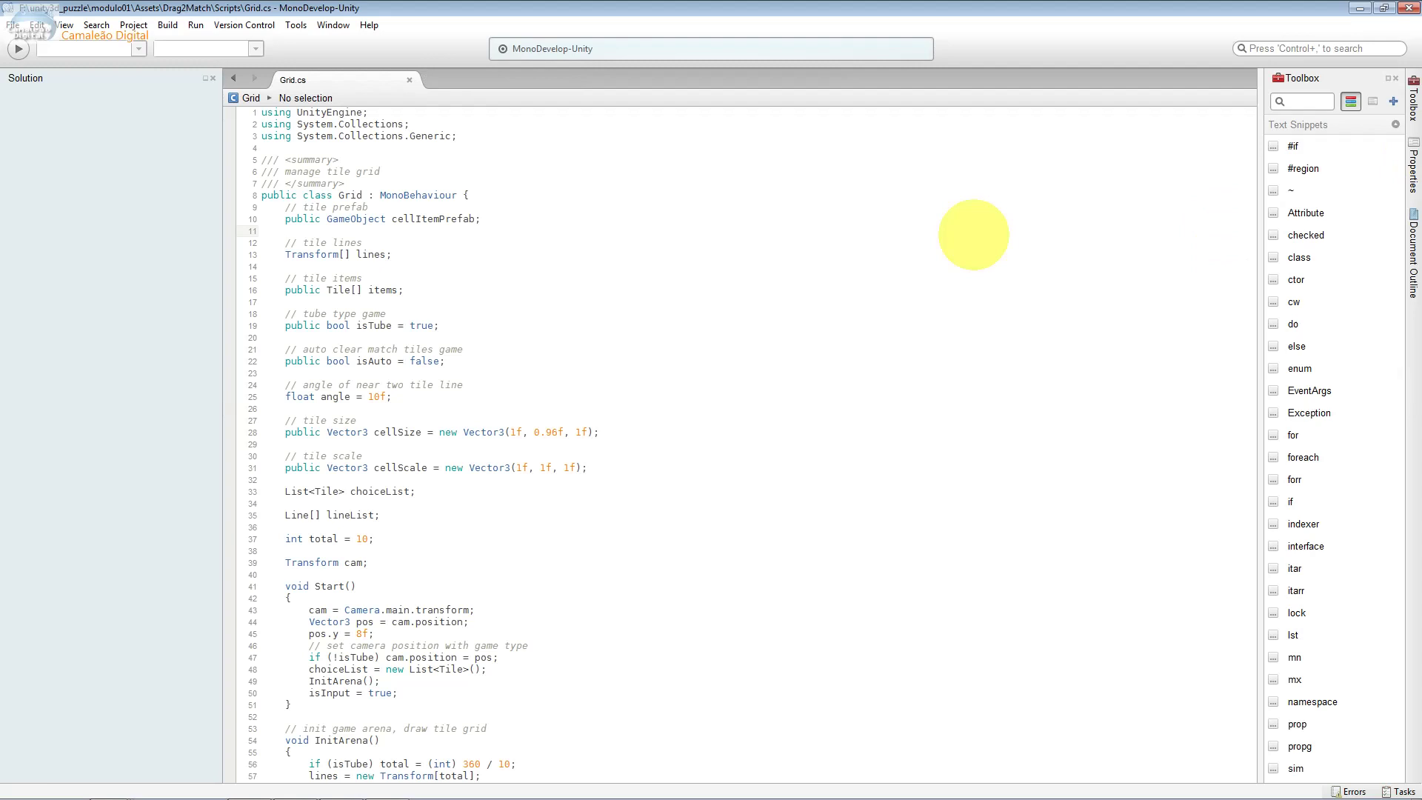
left_click(1396, 141)
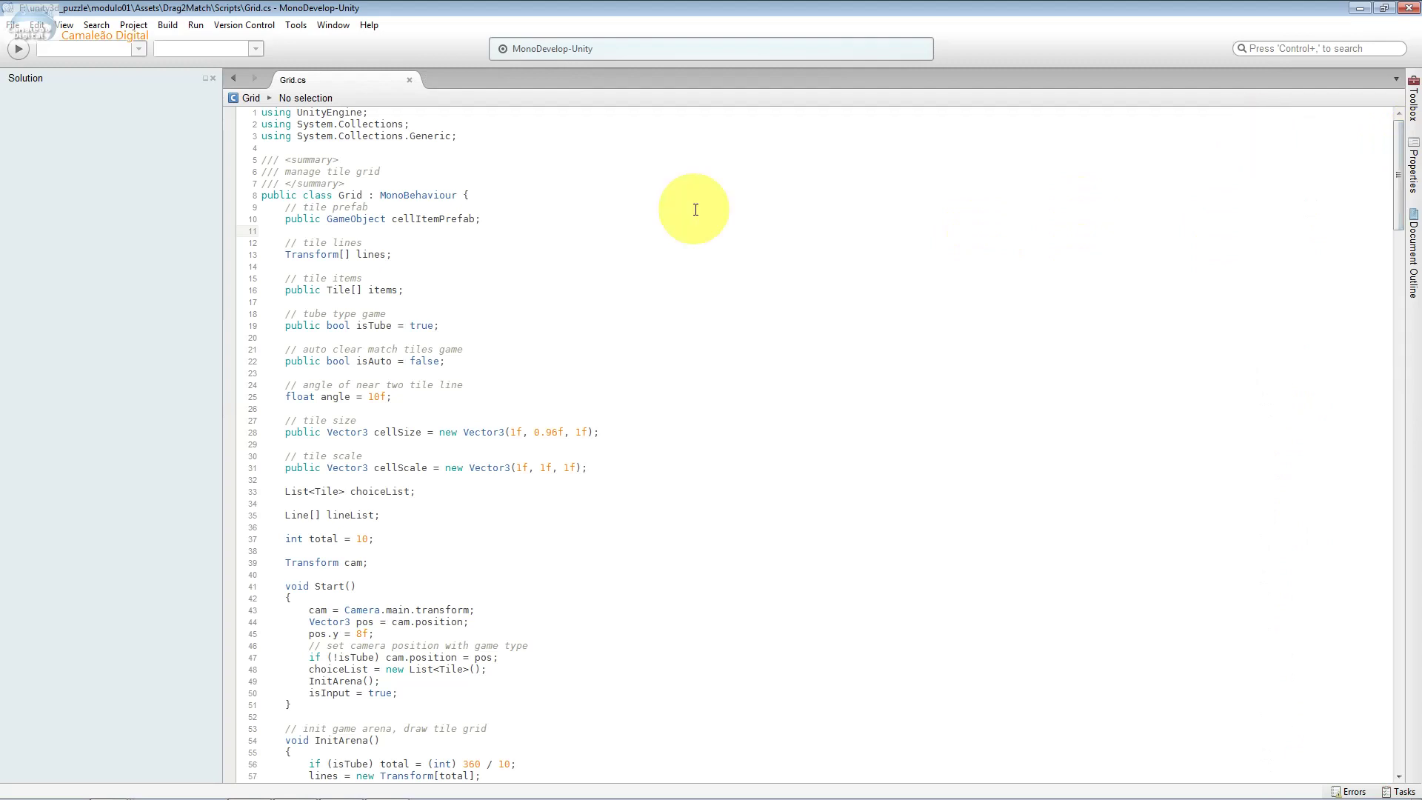
left_click_drag(297, 112, 592, 160)
key("shift+Home")
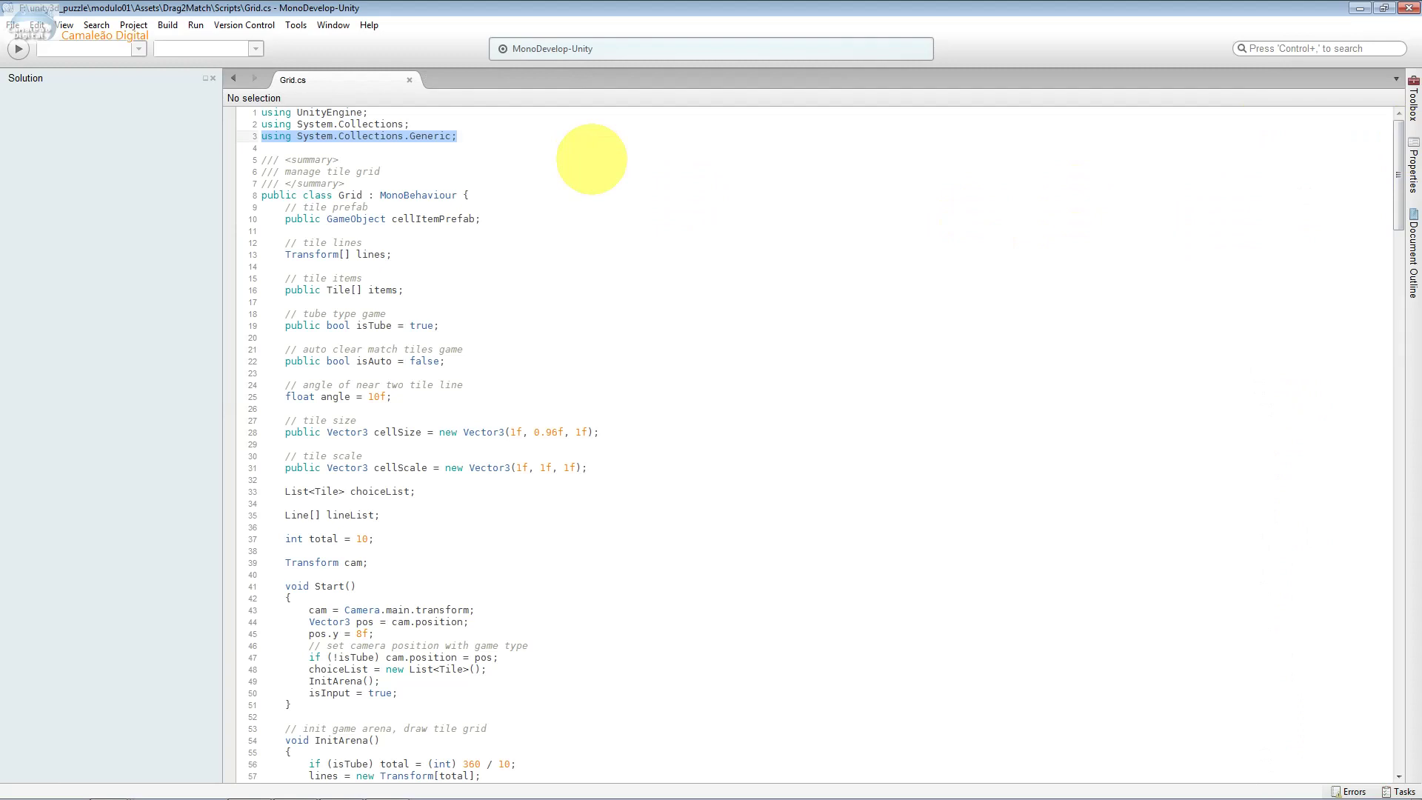
key("Down")
key("Down")
key("Down")
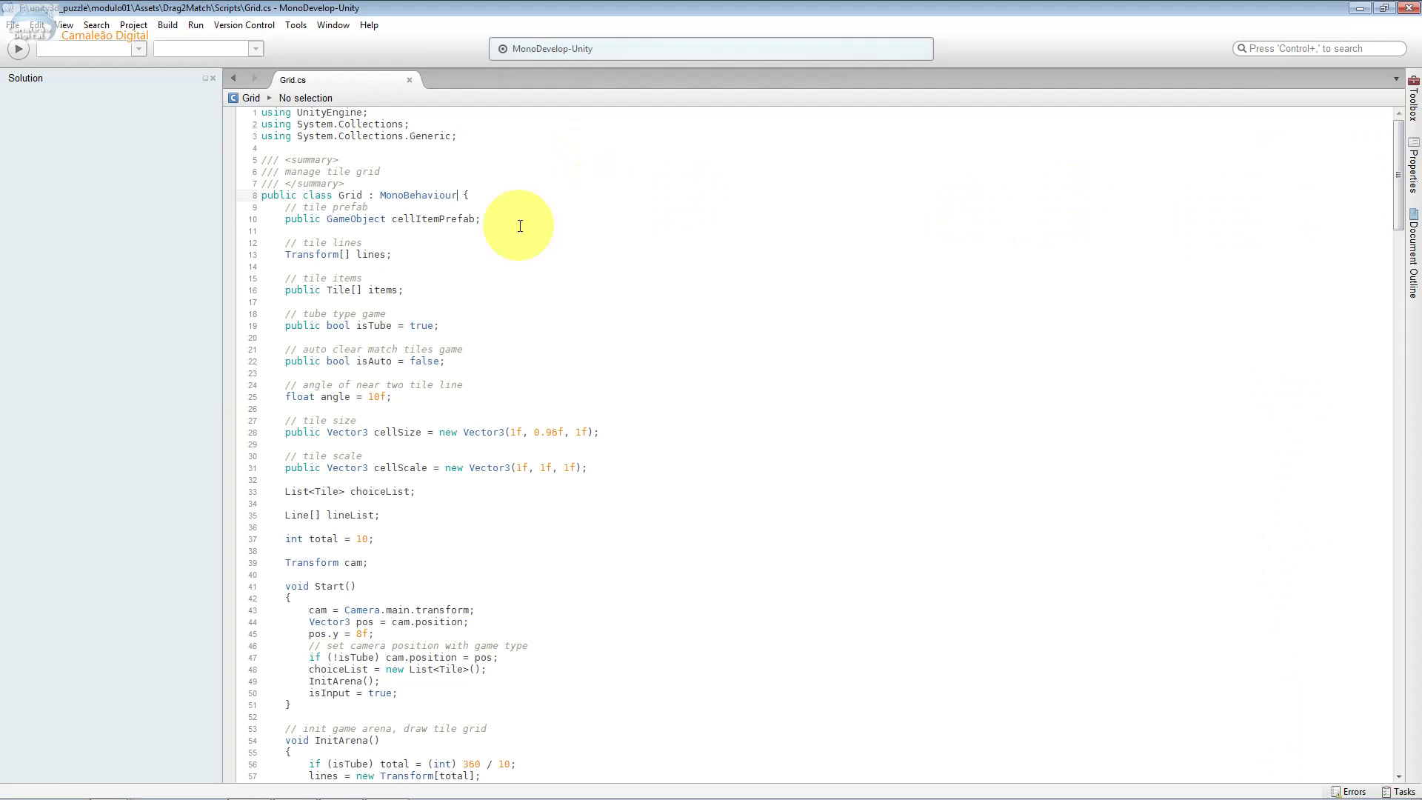
left_click_drag(520, 226, 392, 220)
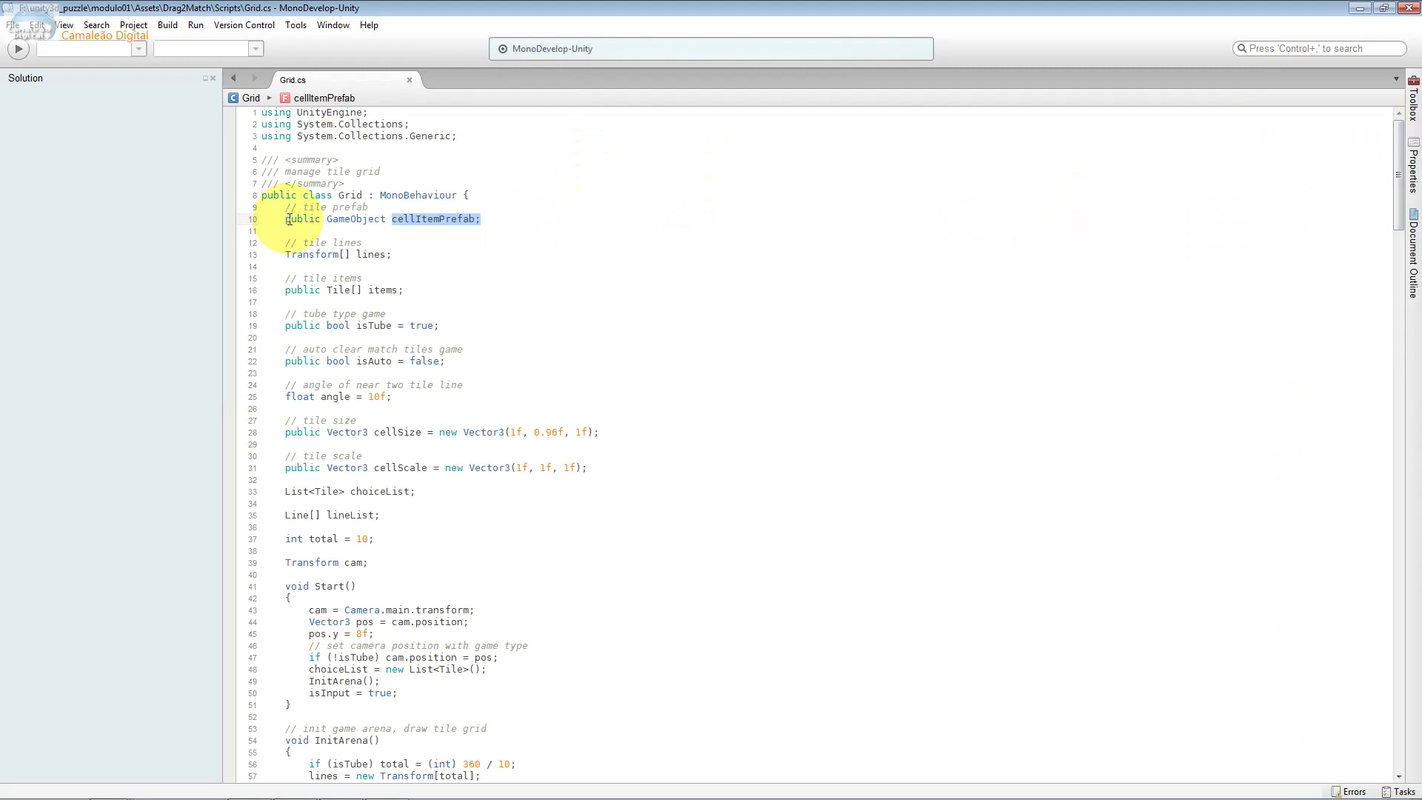
left_click(393, 256)
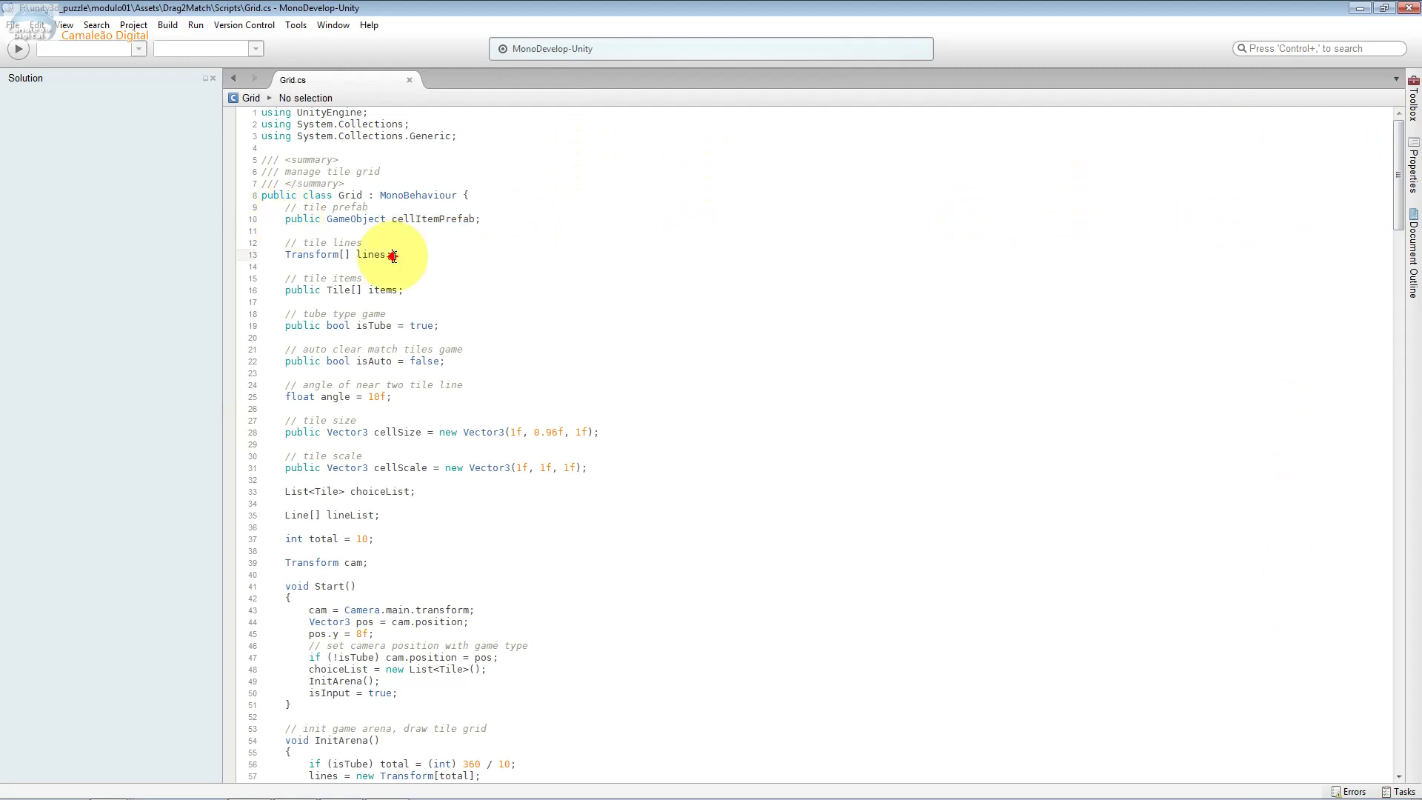
triple_click(392, 256)
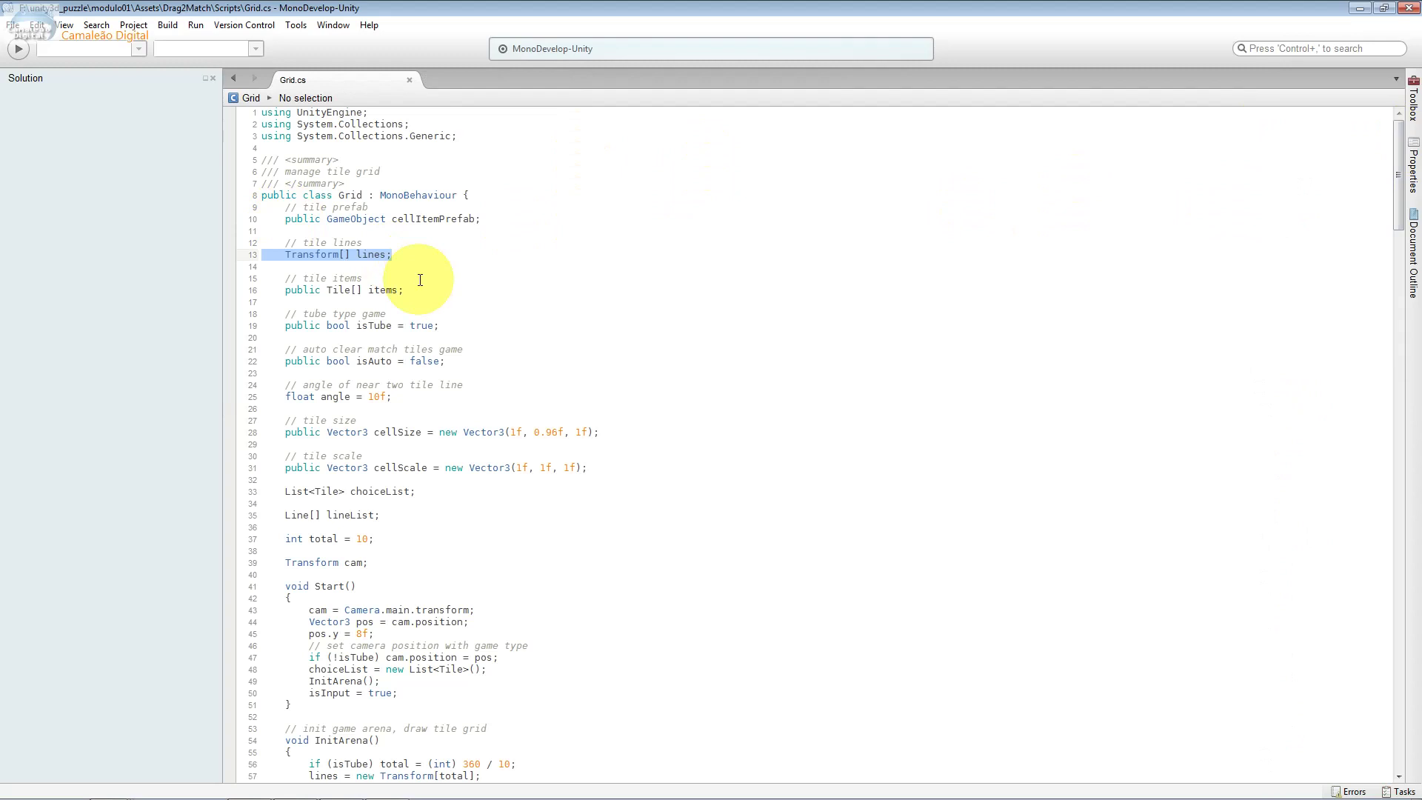
left_click(424, 296)
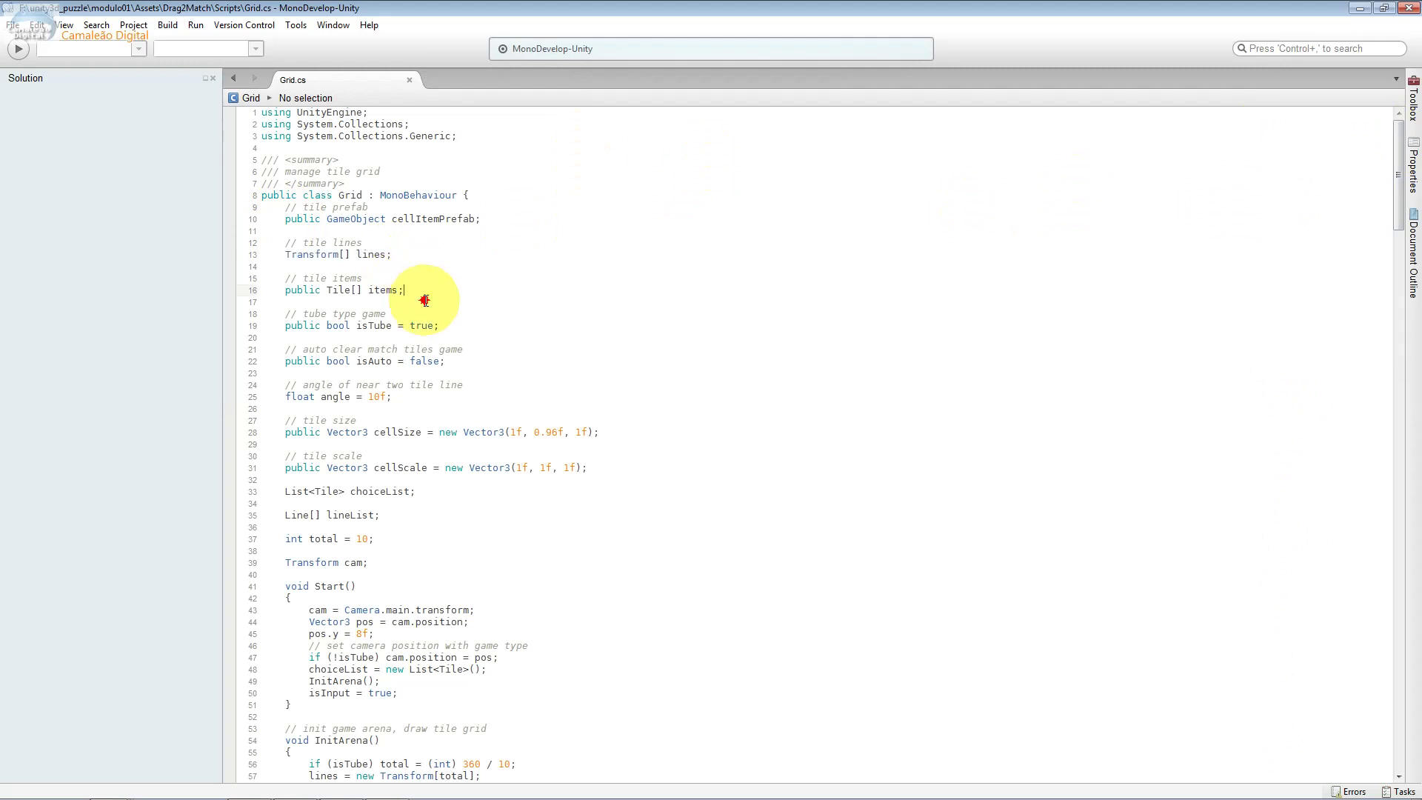
left_click_drag(424, 296, 277, 292)
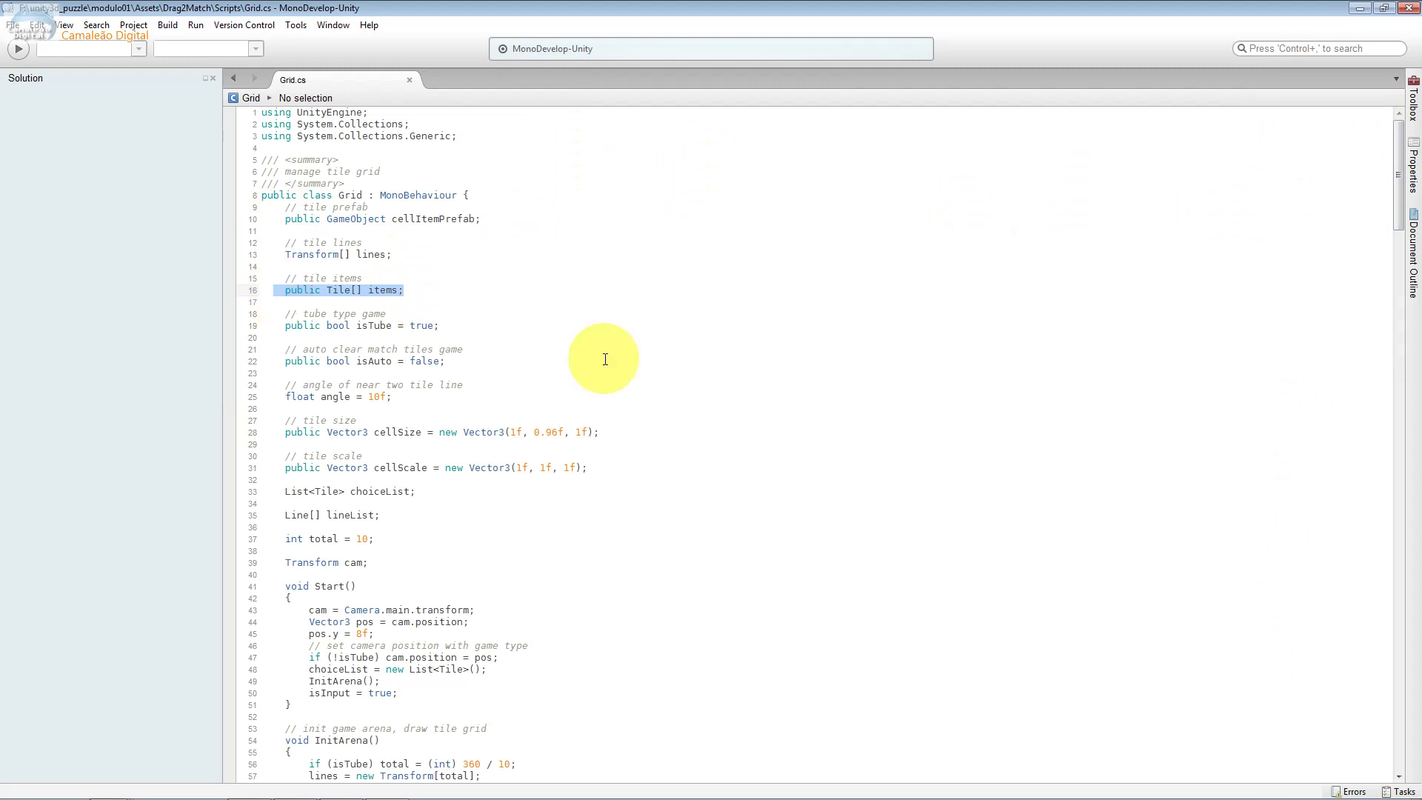
left_click_drag(440, 326, 409, 326)
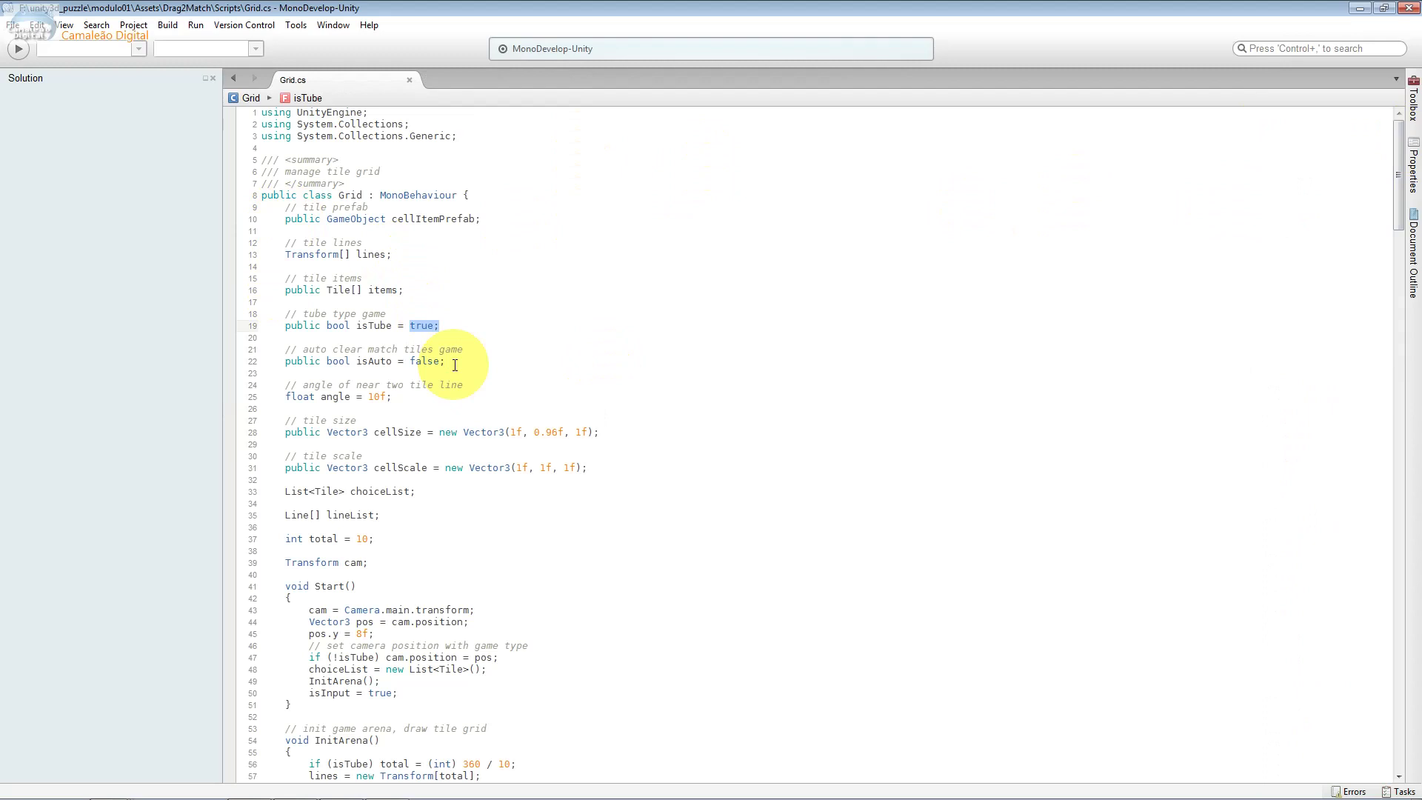
Highlight the isTube bool field and the isAuto default value false in Grid.cs.
left_click(432, 331)
left_click_drag(391, 326, 353, 326)
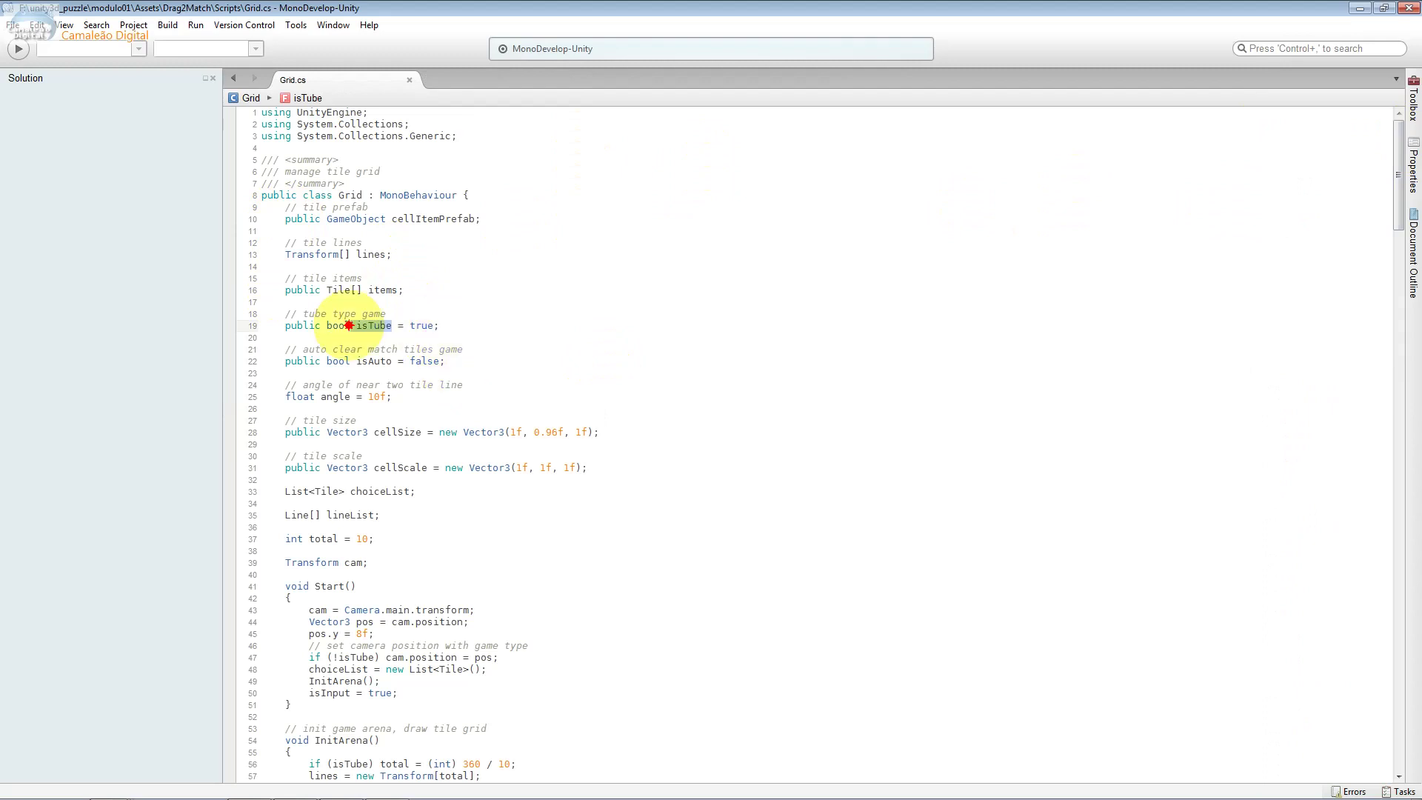
double_click(345, 326)
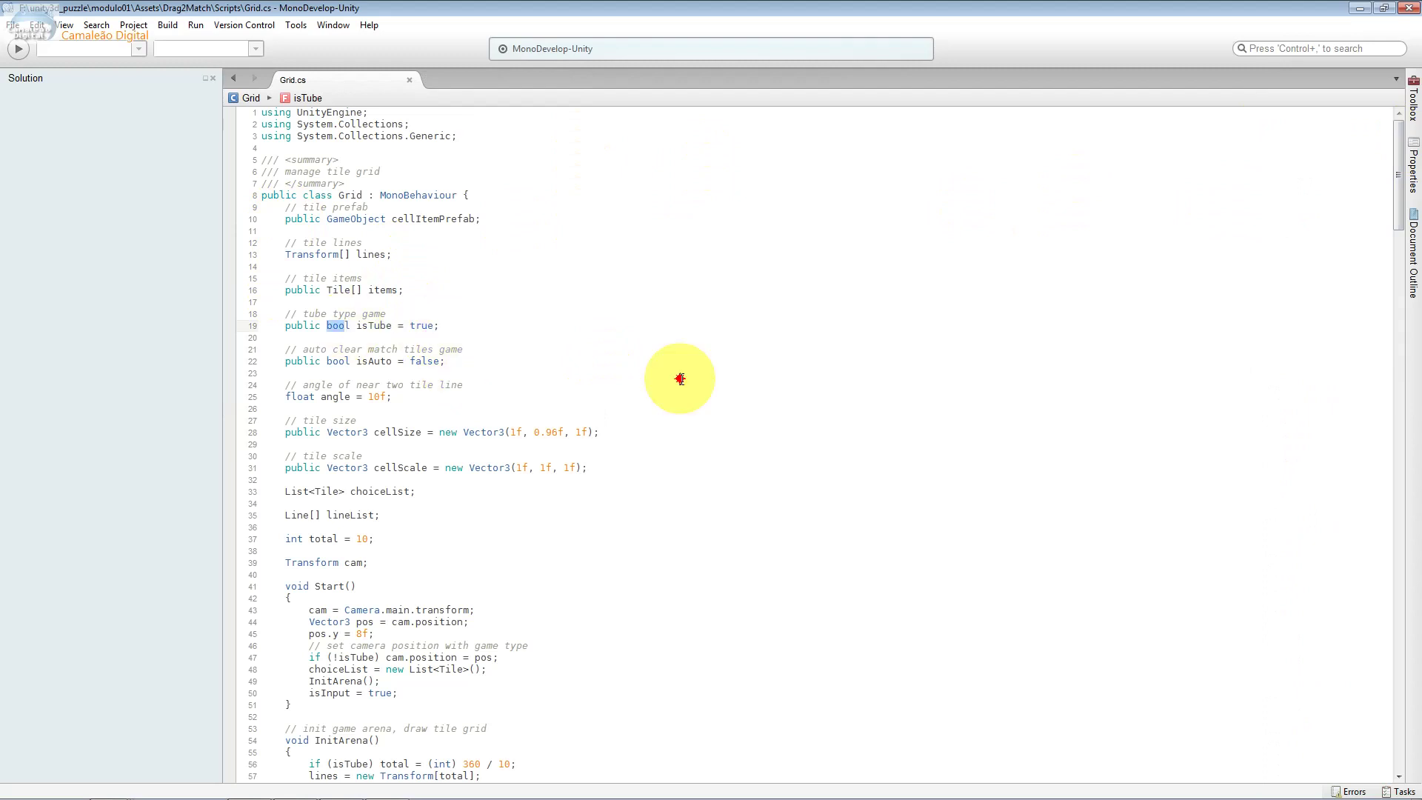
left_click(452, 363)
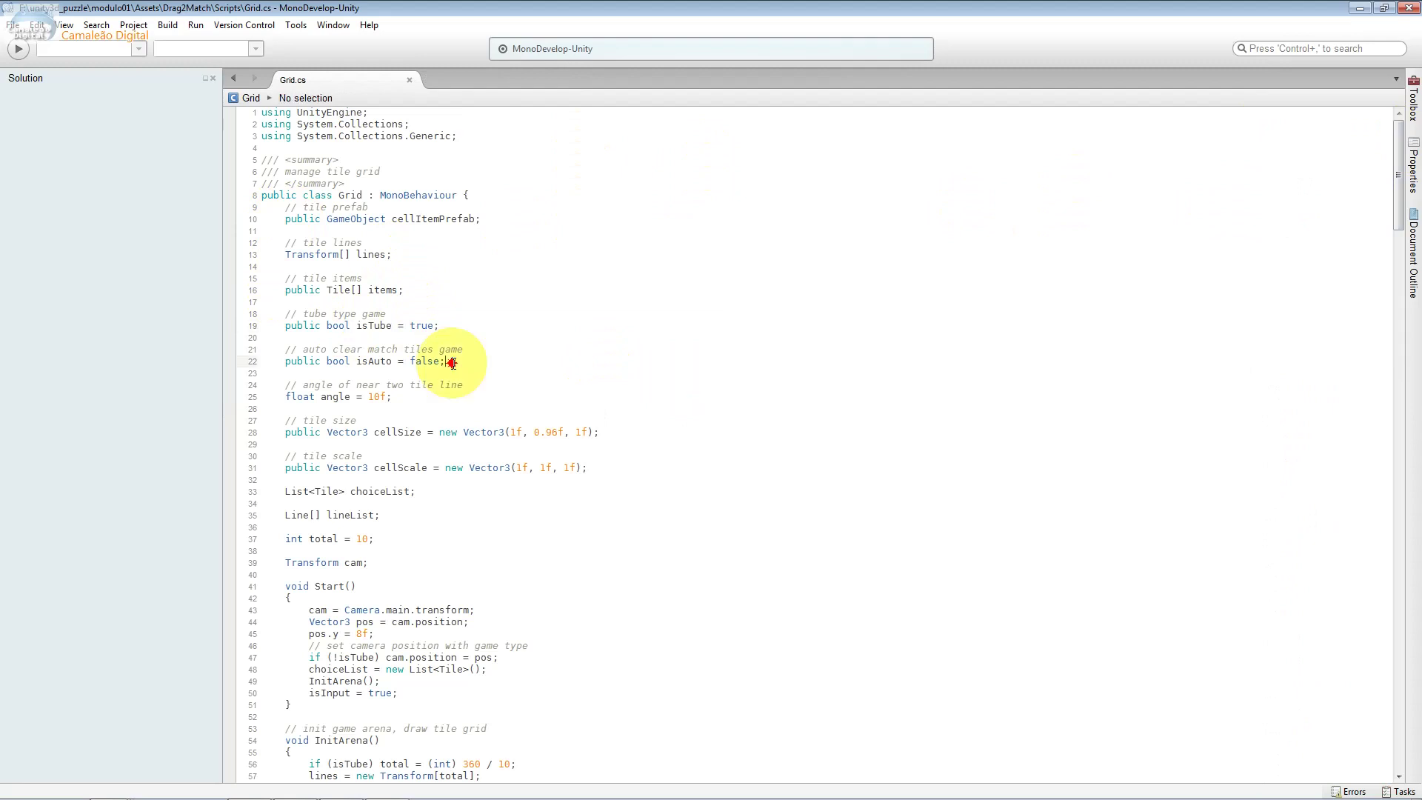
double_click(452, 362)
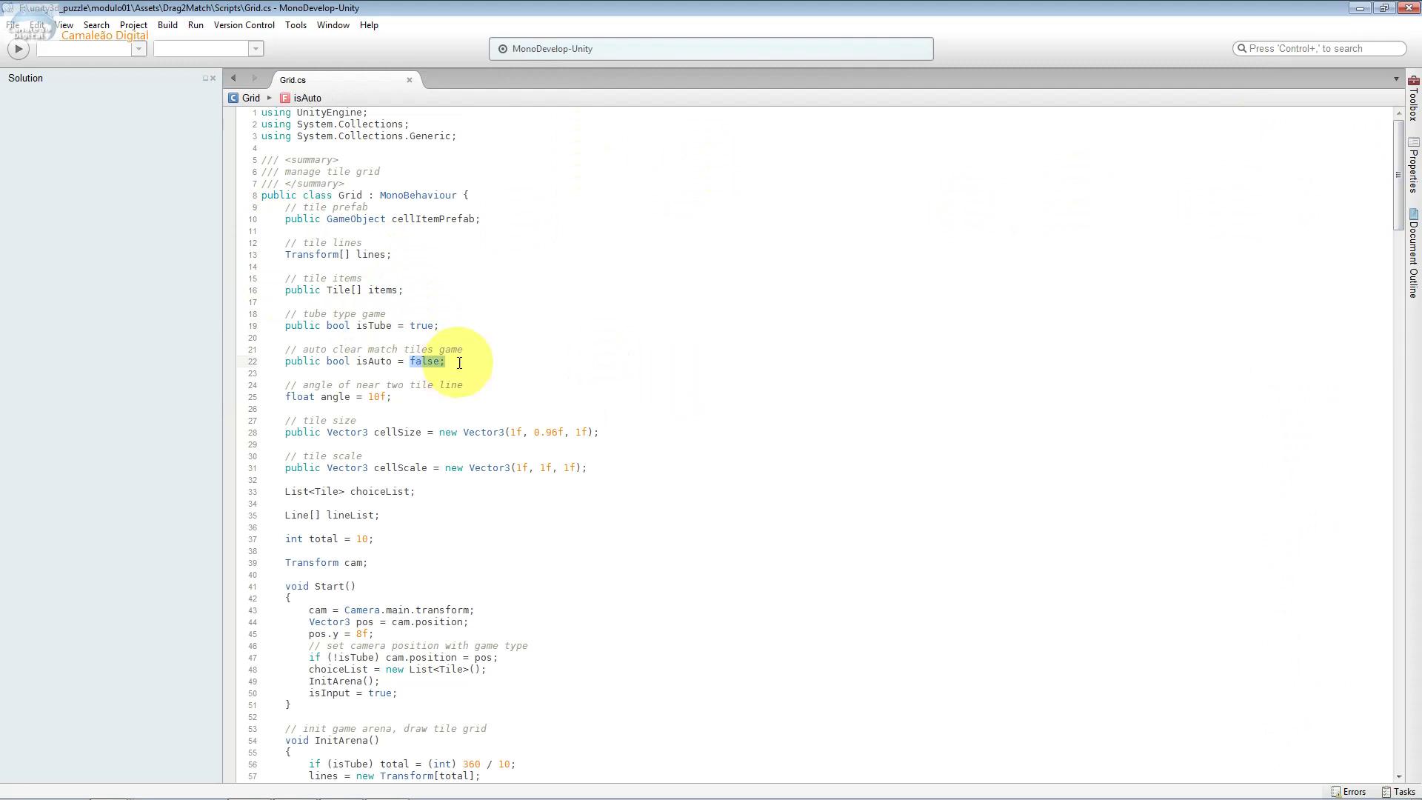
Change the angle default on line 25 from 10f to 90f, then return to Unity.
mouse_move(392, 398)
left_mouse_down()
mouse_move(312, 396)
mouse_move(368, 397)
left_mouse_up()
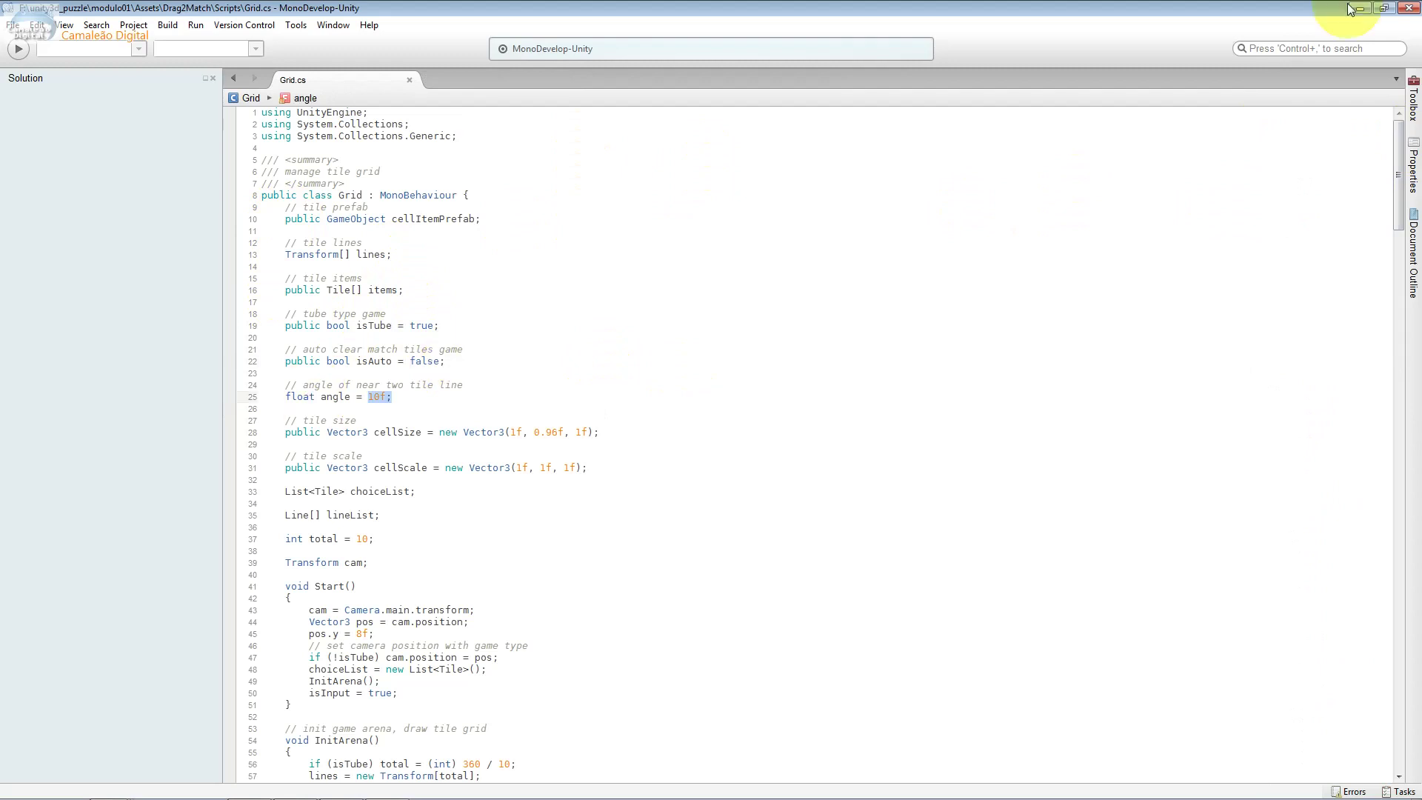
left_click(1274, 12)
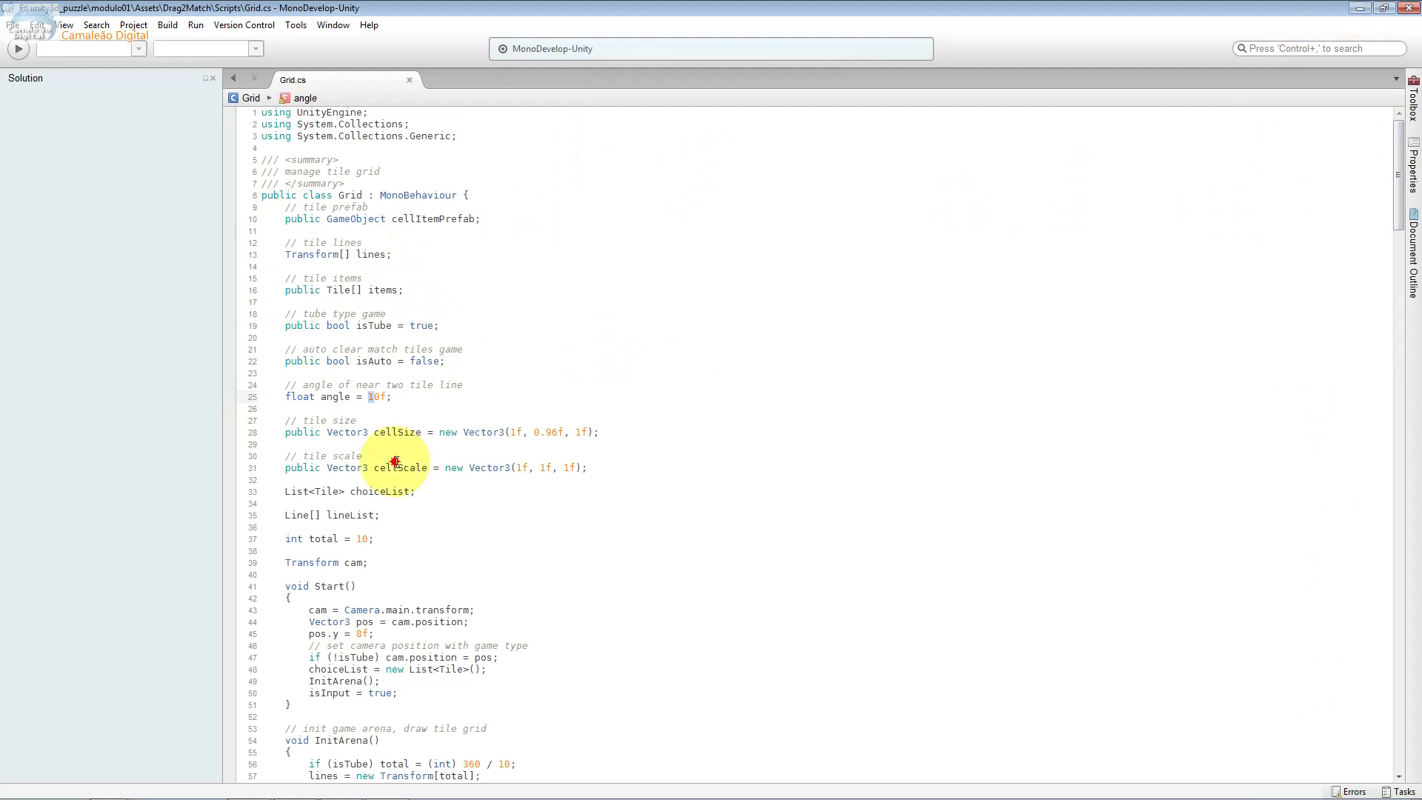
type("9")
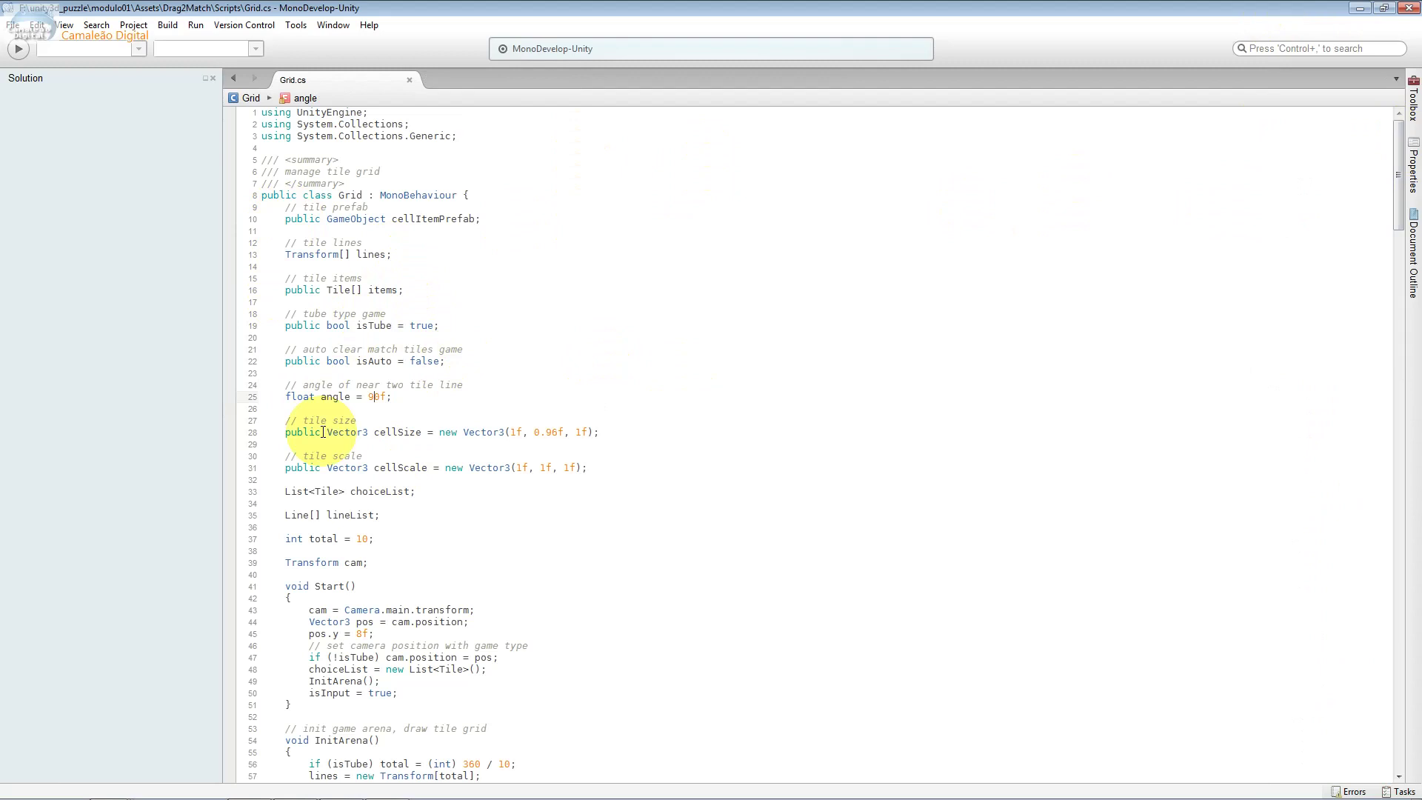
left_click(1331, 93)
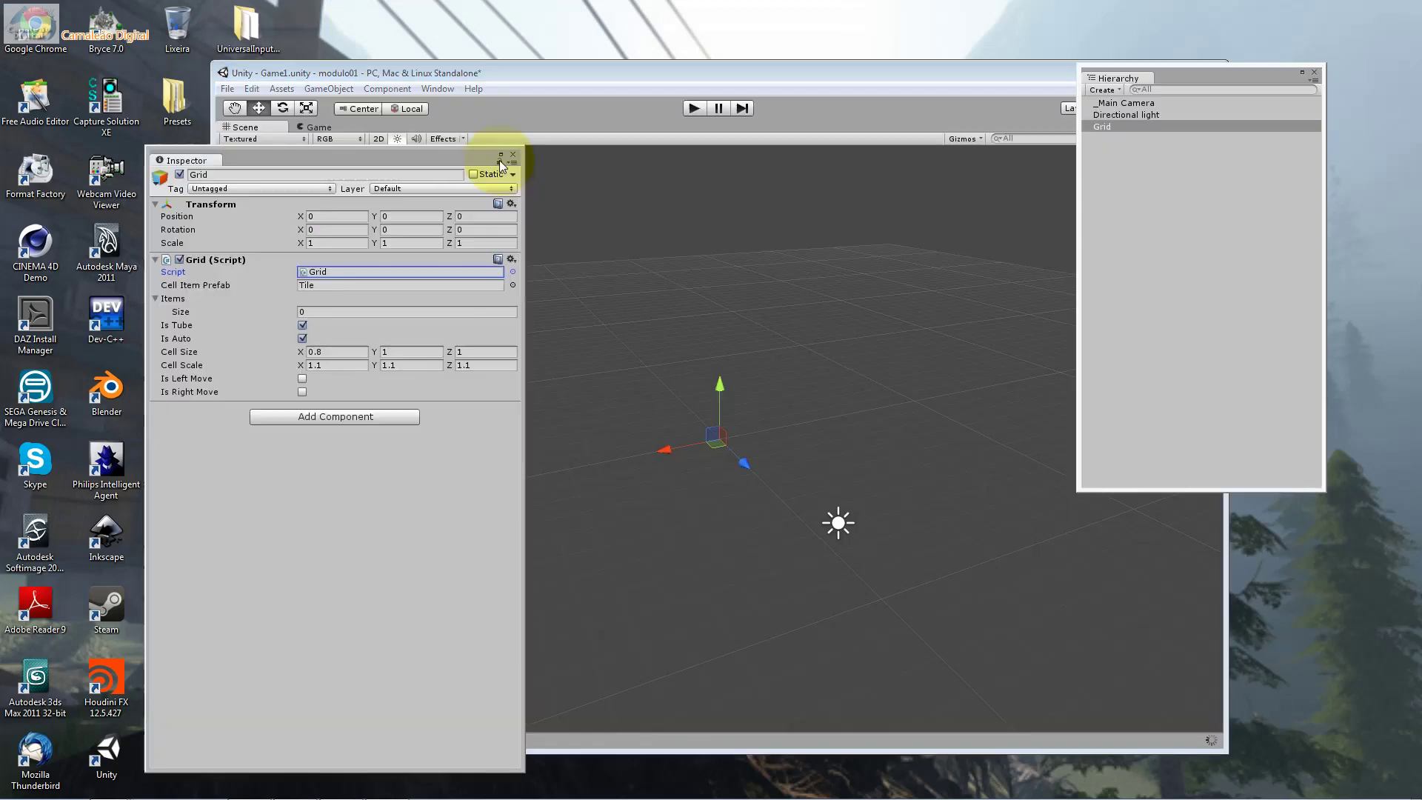
Close the floating Inspector, run the game, and restore the angle default to 10f.
left_click(512, 155)
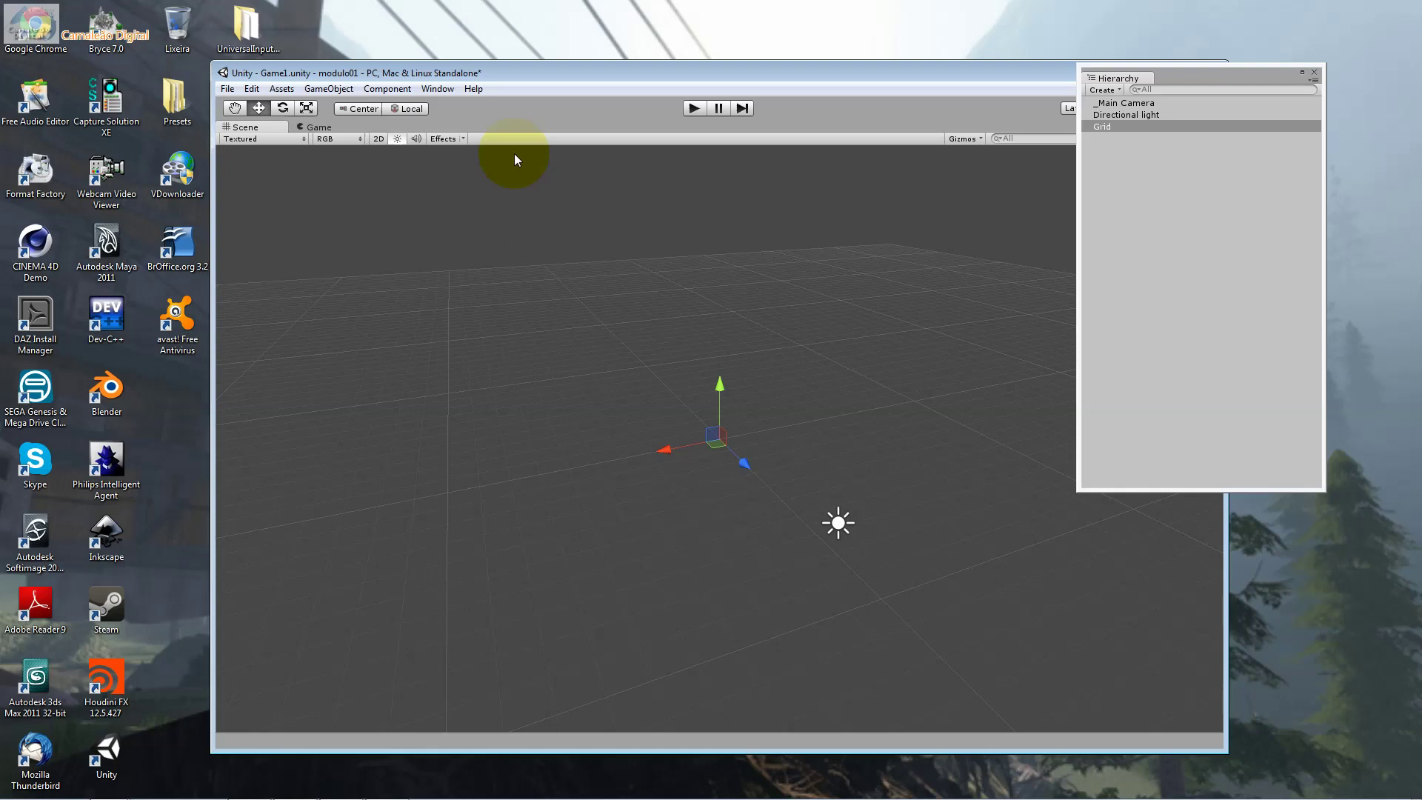
key("ctrl+p")
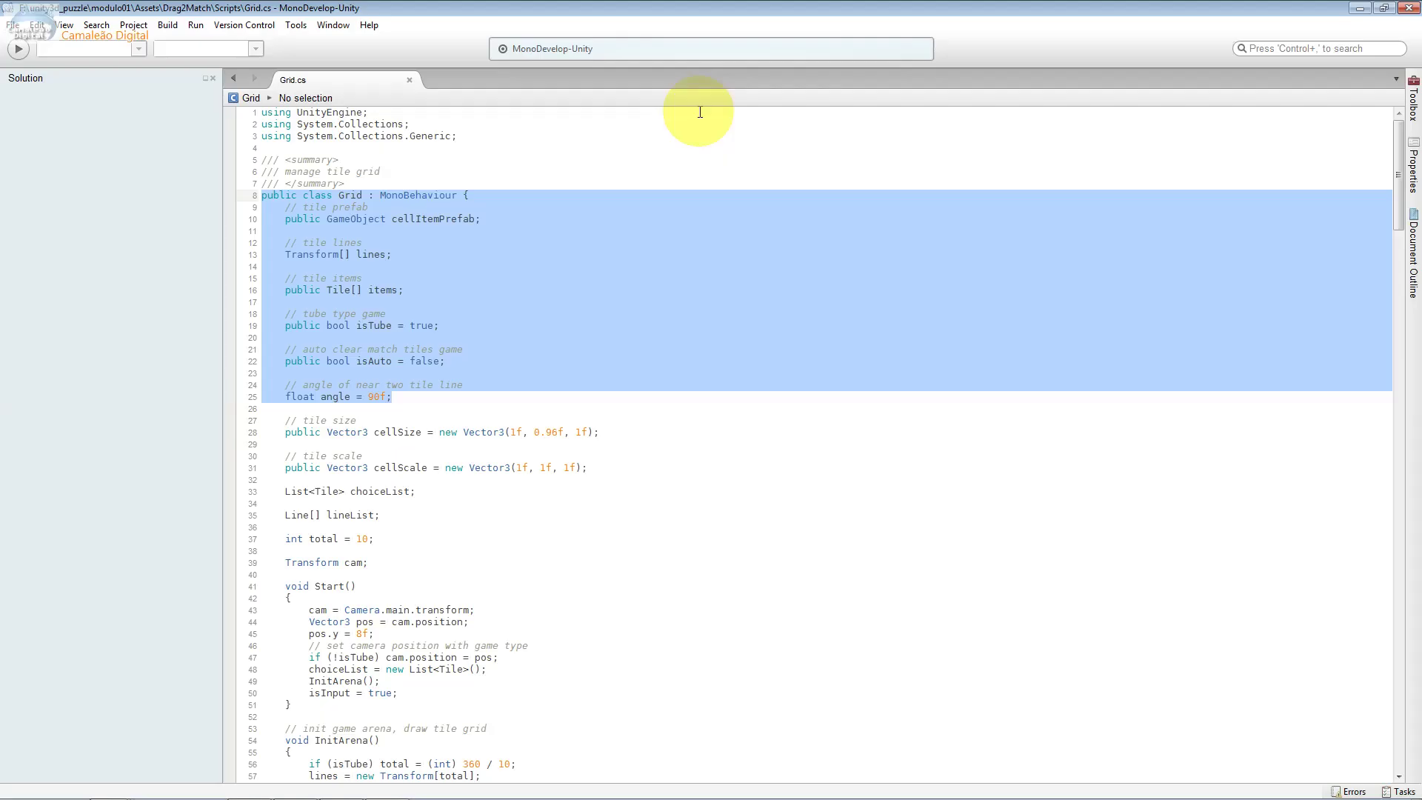
left_click(369, 398)
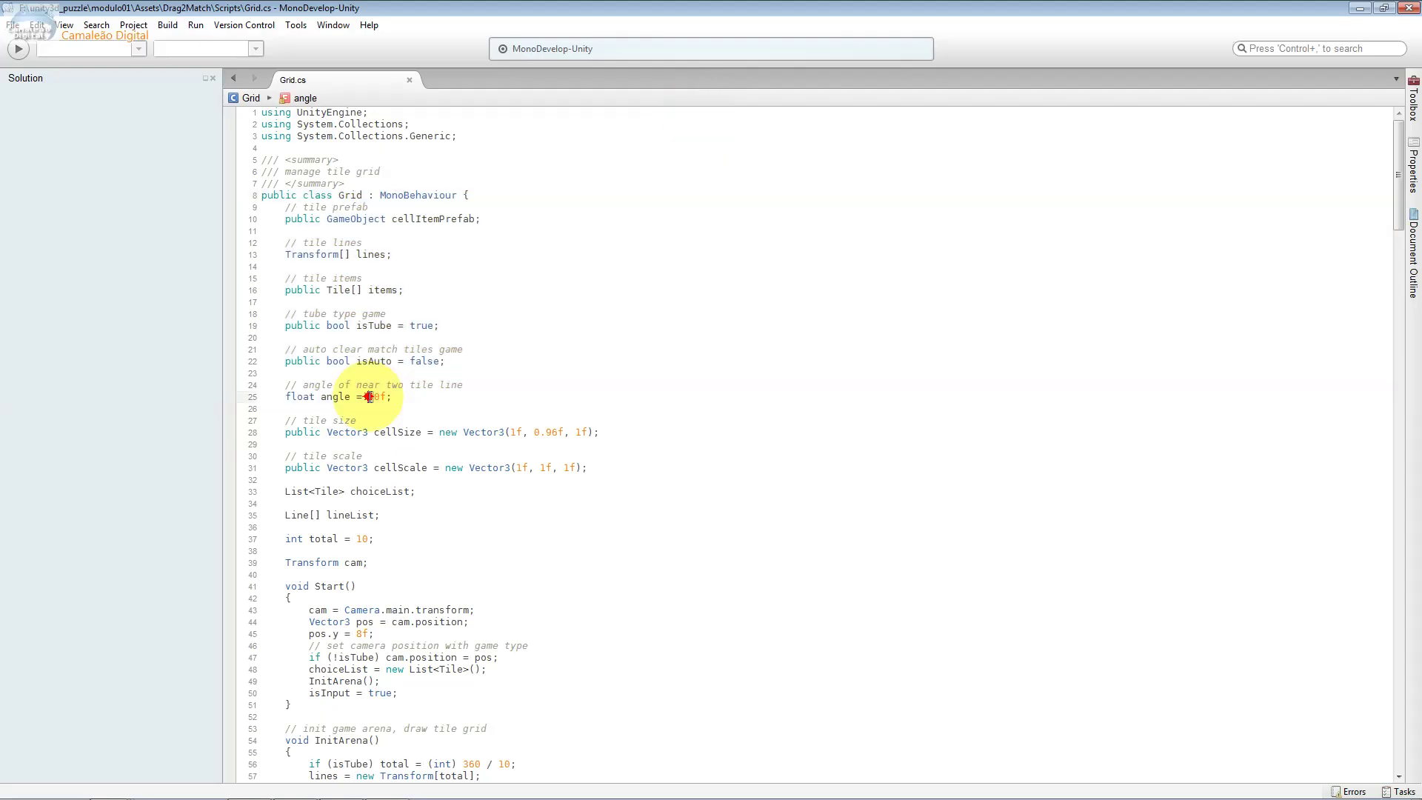
type("1")
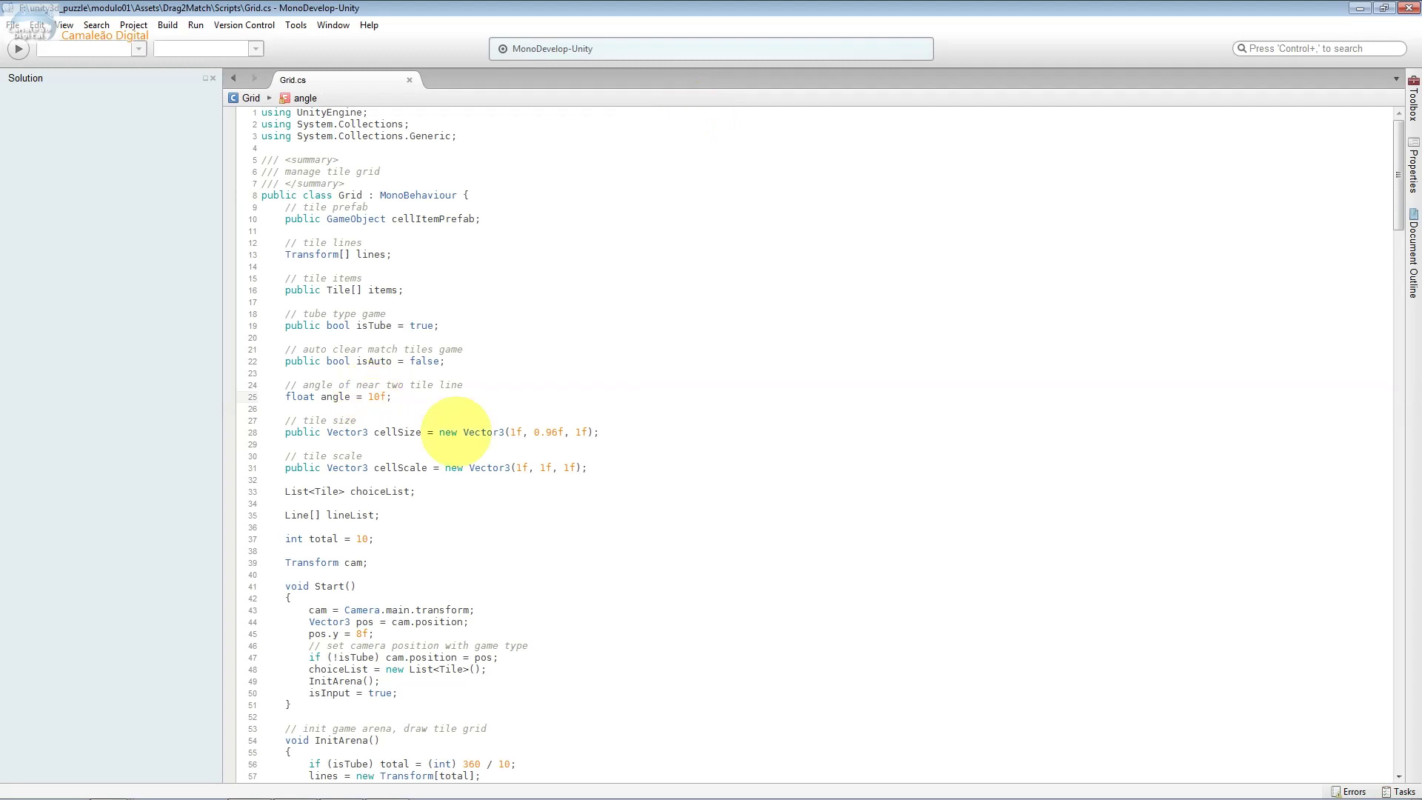
key("alt+Tab")
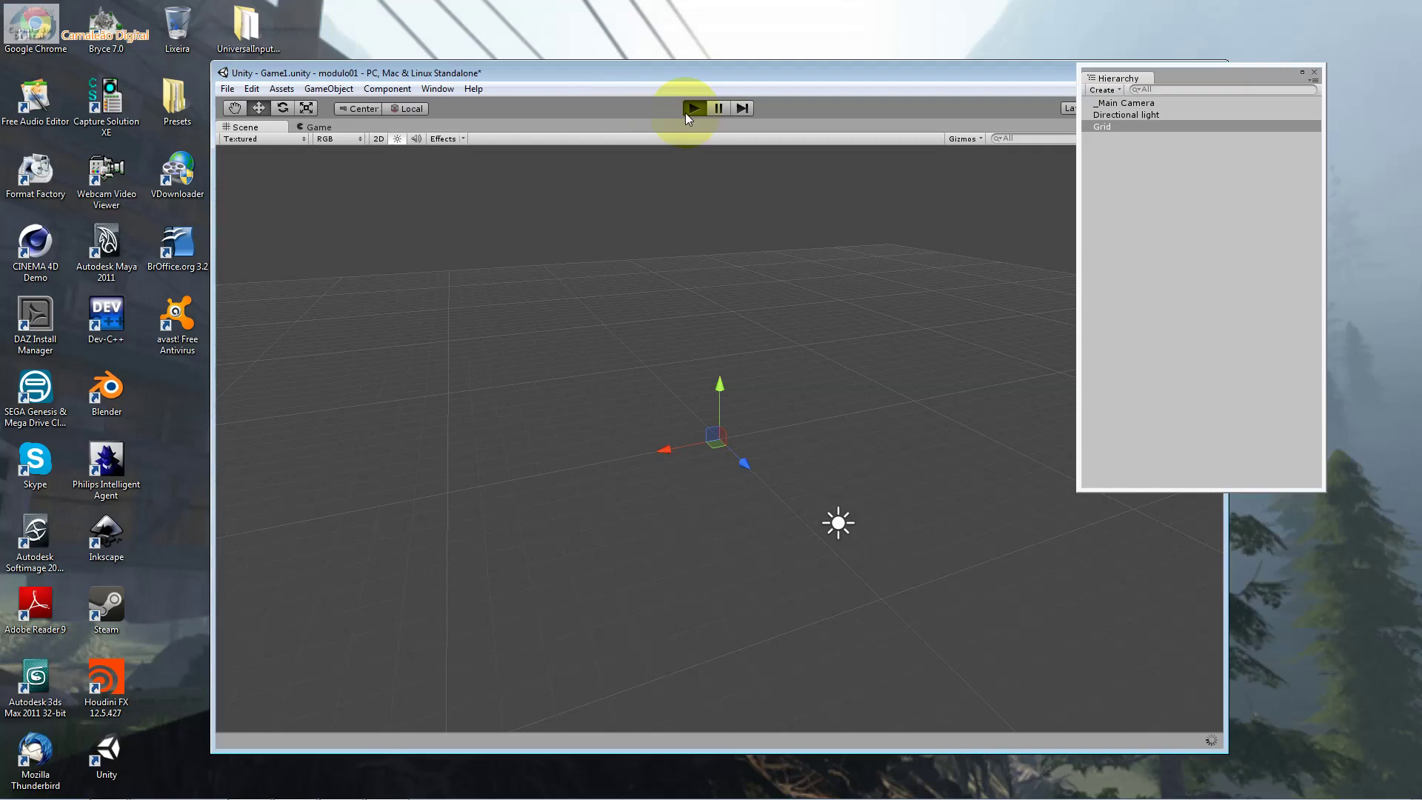
key("alt+Tab")
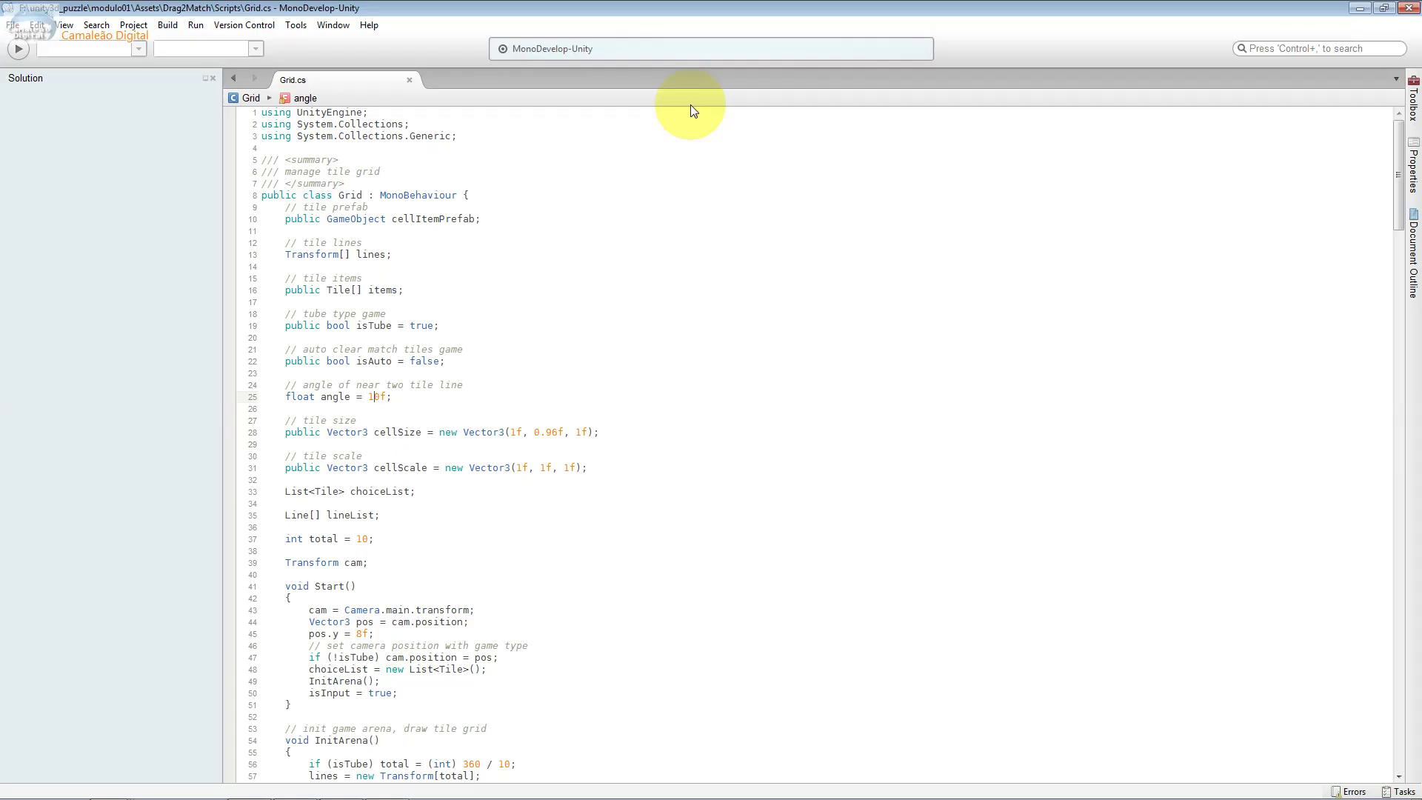
triple_click(426, 426)
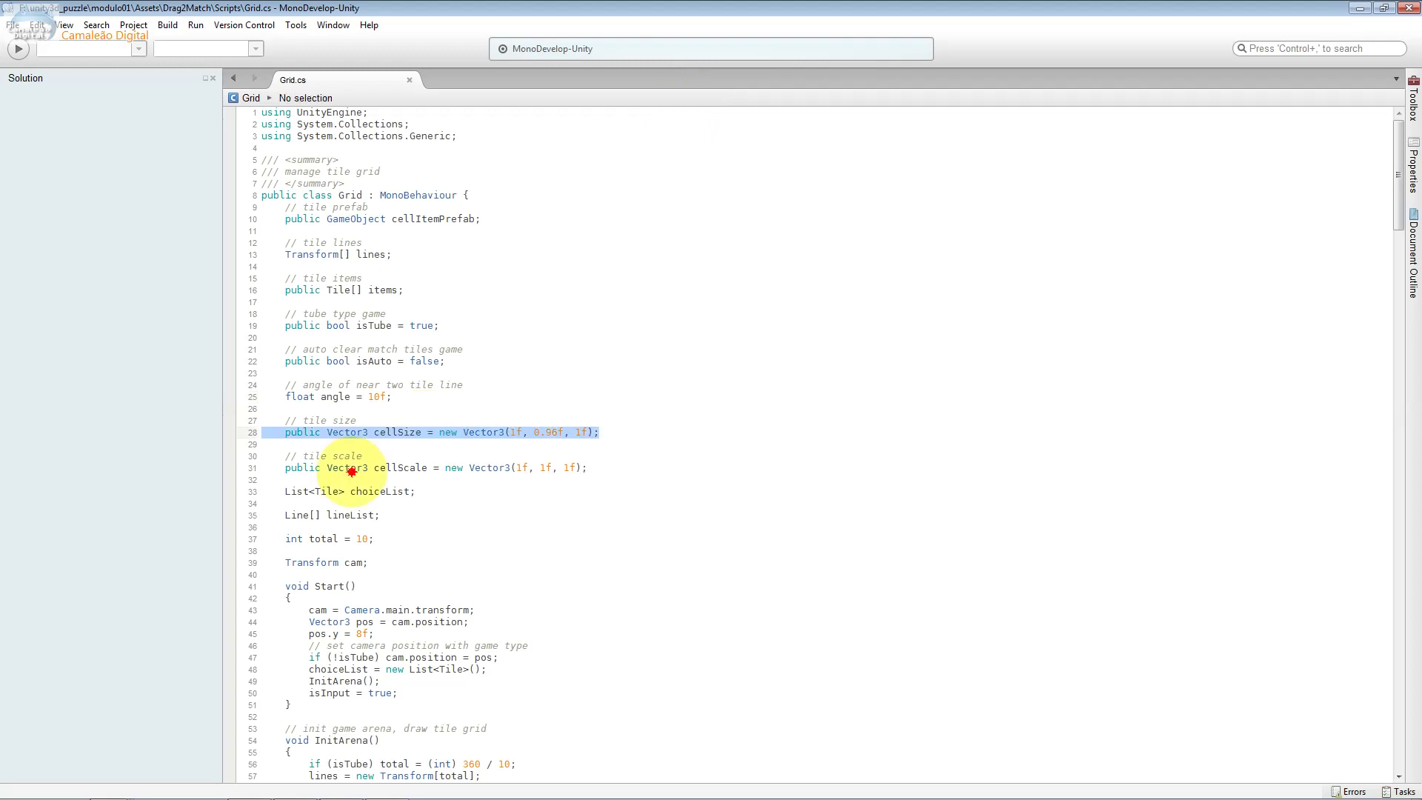
mouse_move(364, 464)
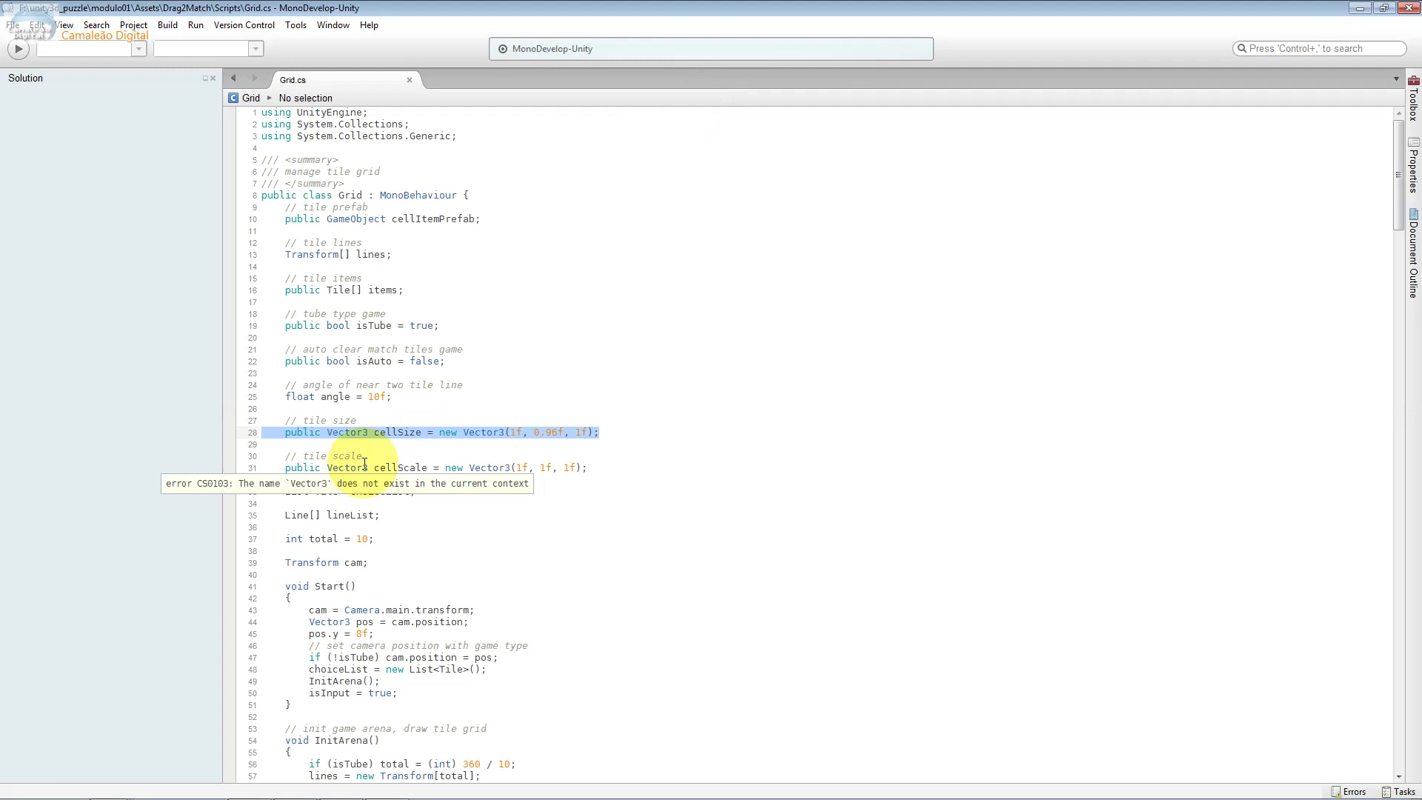
left_click(344, 433)
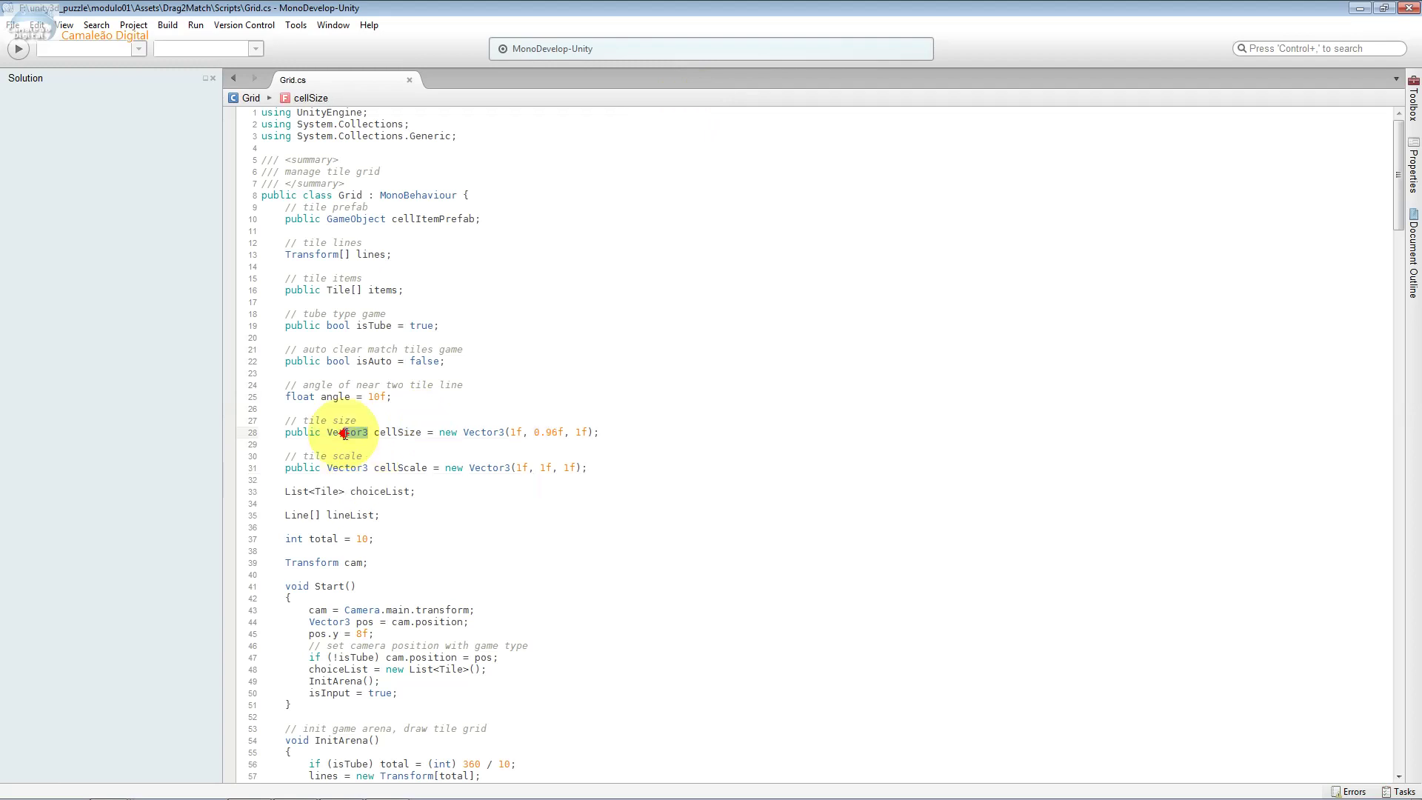
double_click(344, 433)
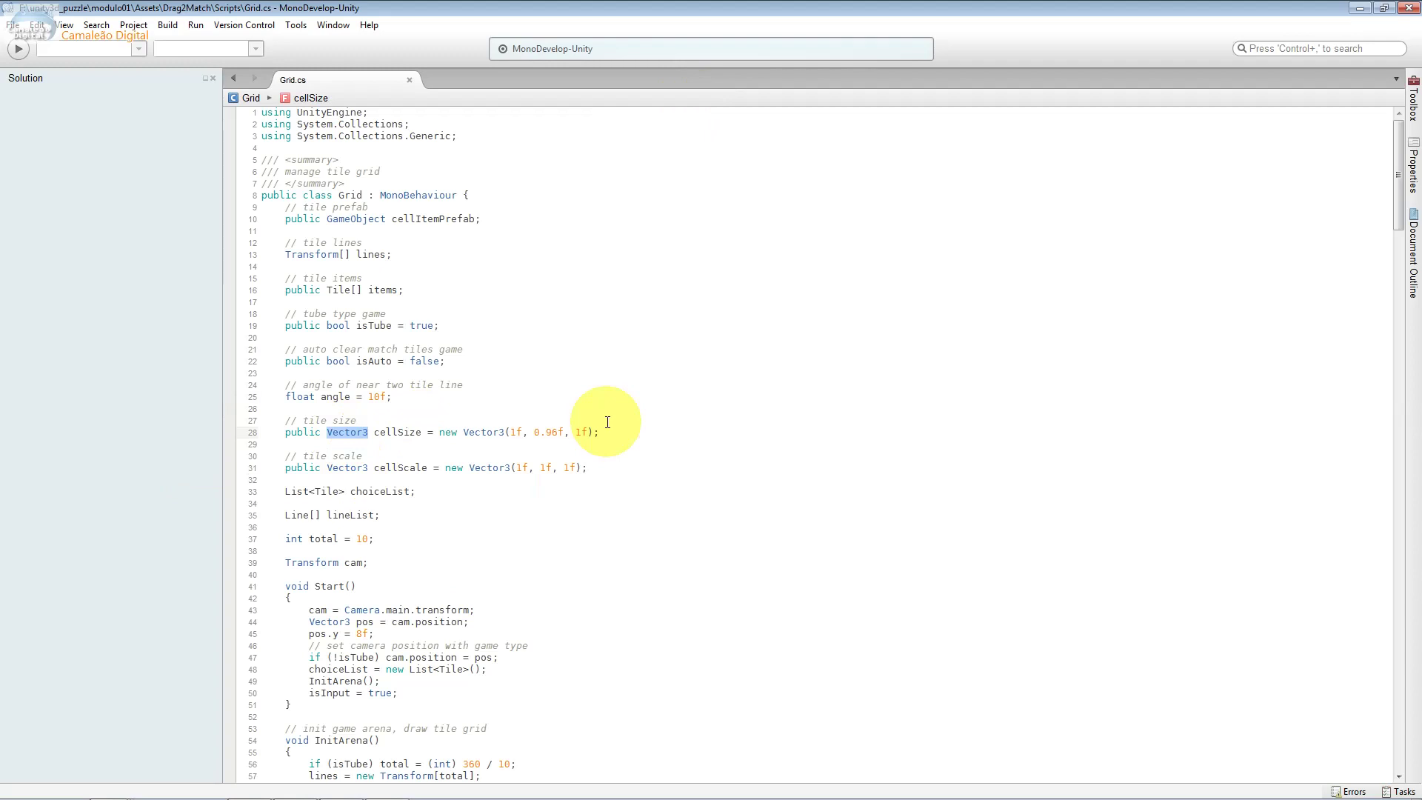
left_click(550, 469)
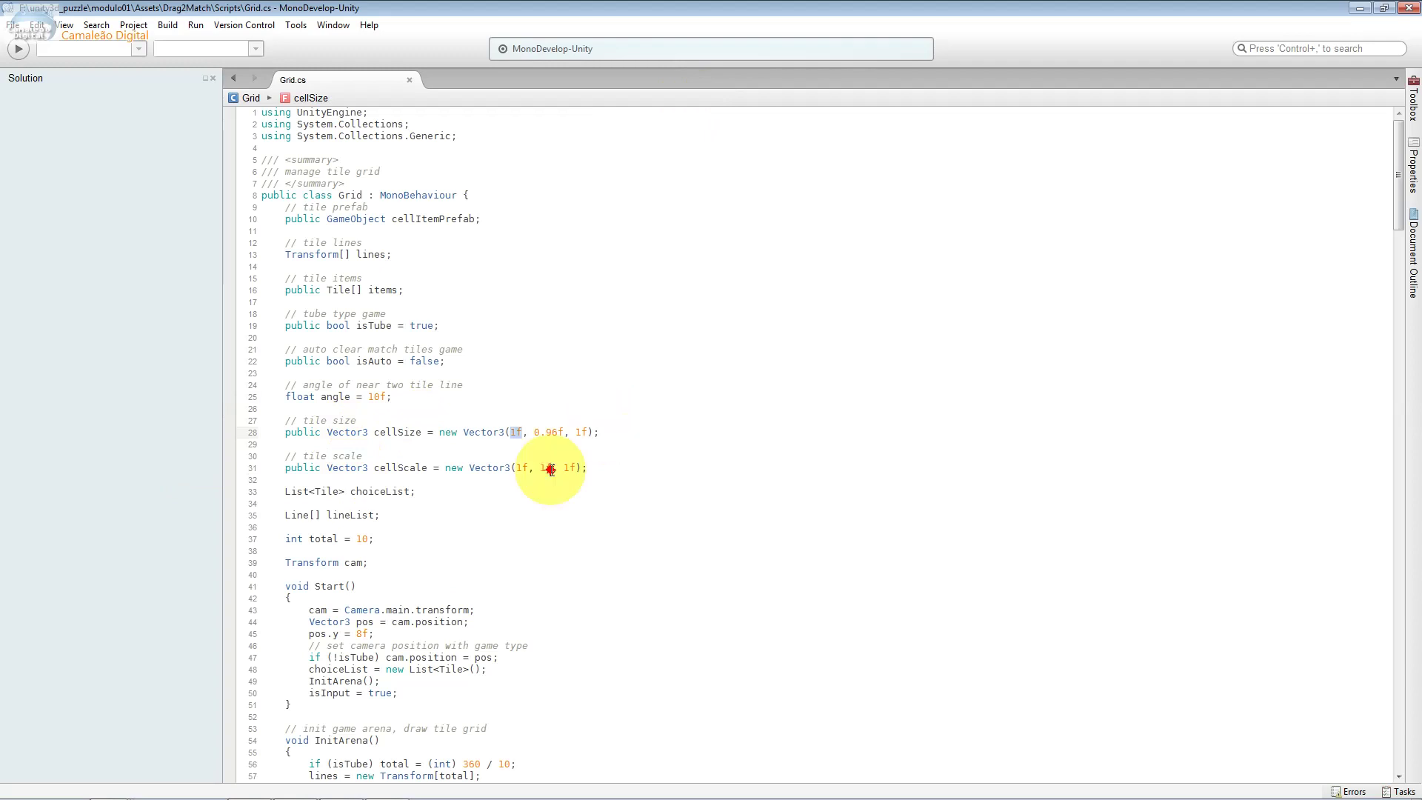
left_click(553, 431)
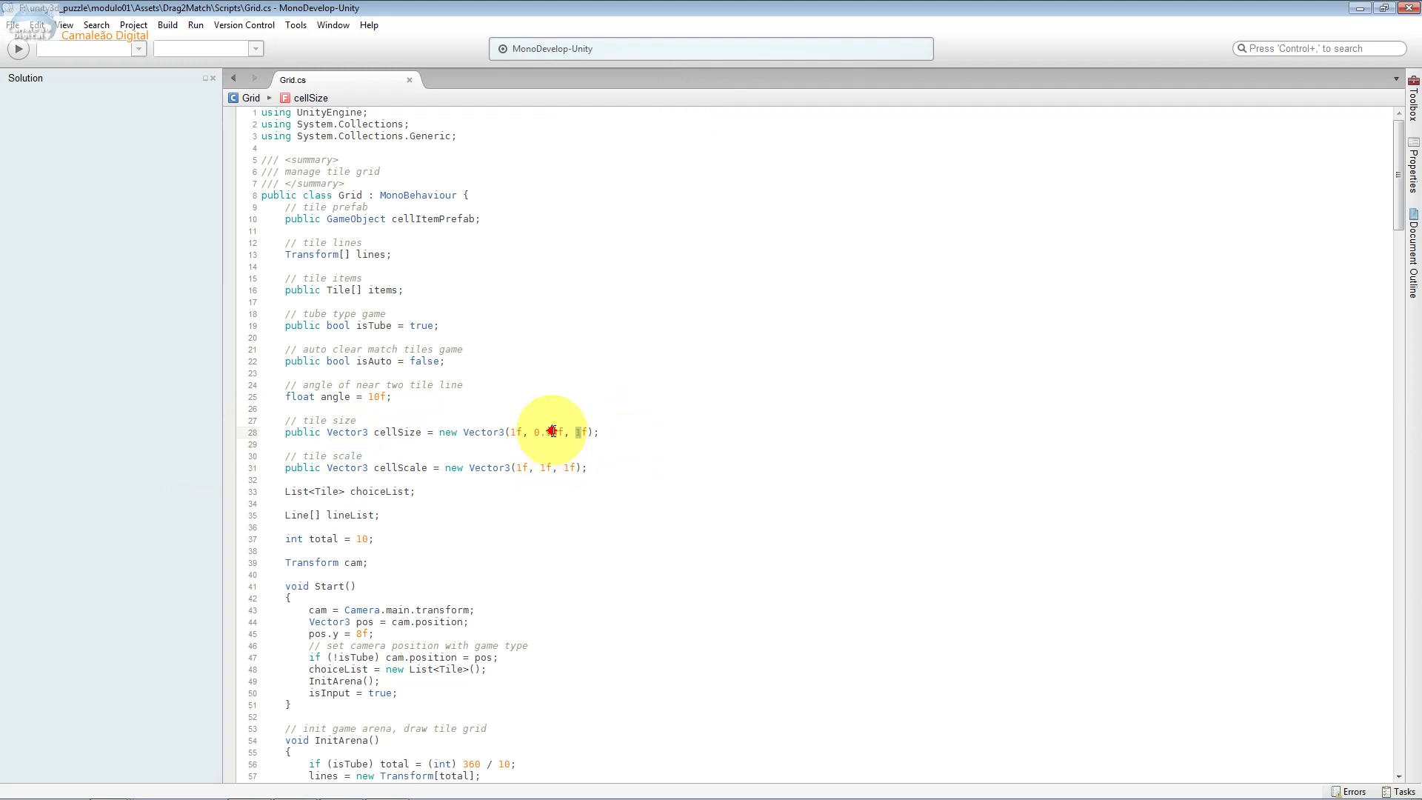
left_click_drag(505, 432, 440, 440)
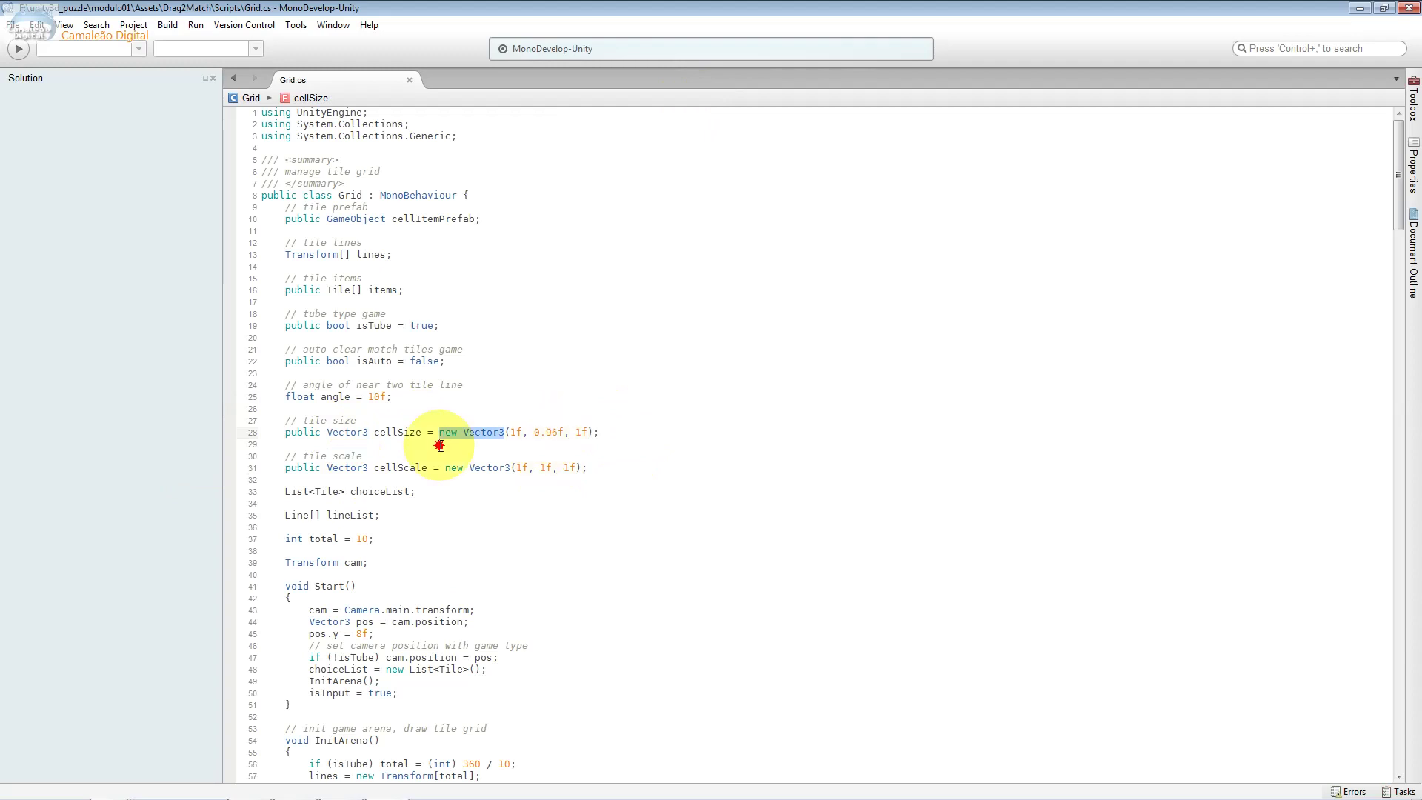
left_click(438, 432)
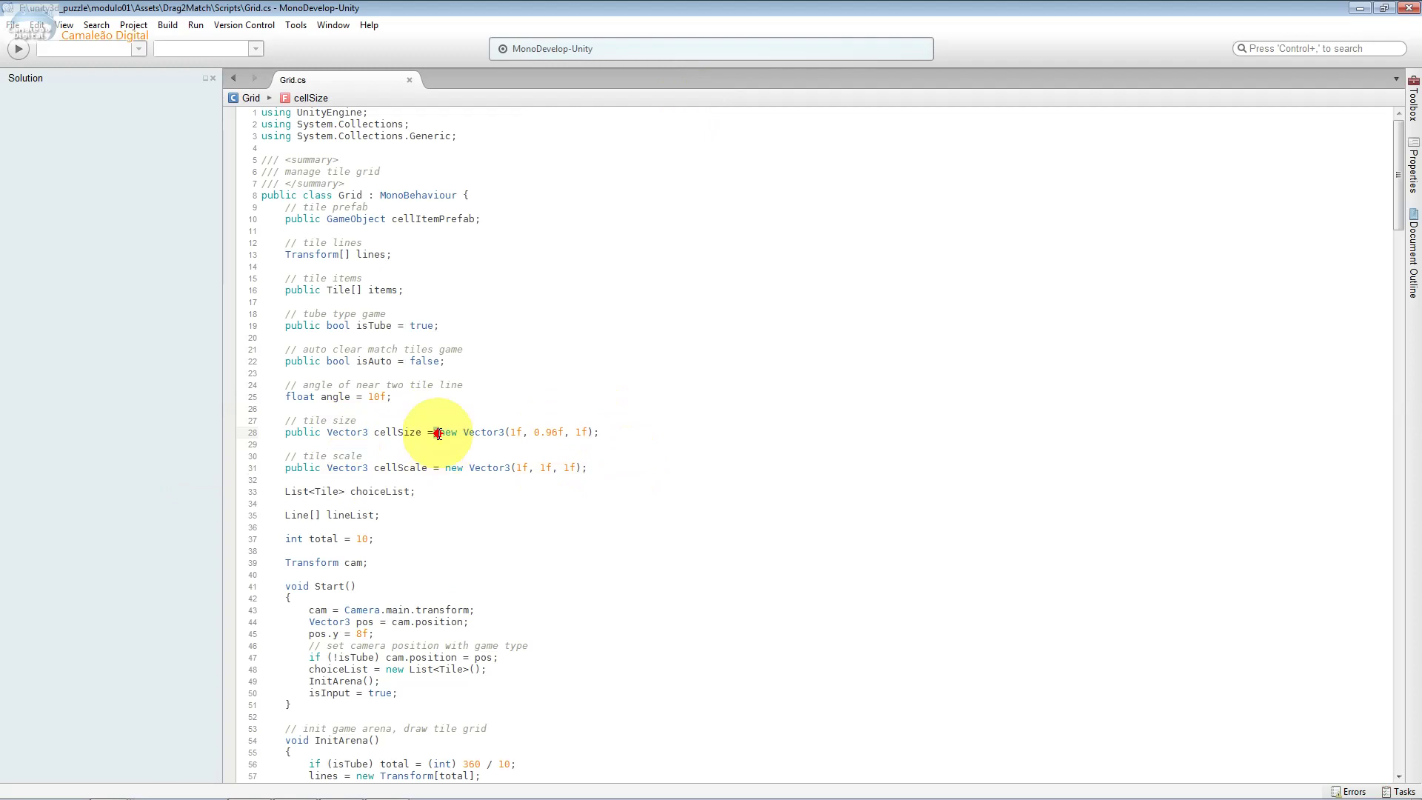
left_click(375, 432)
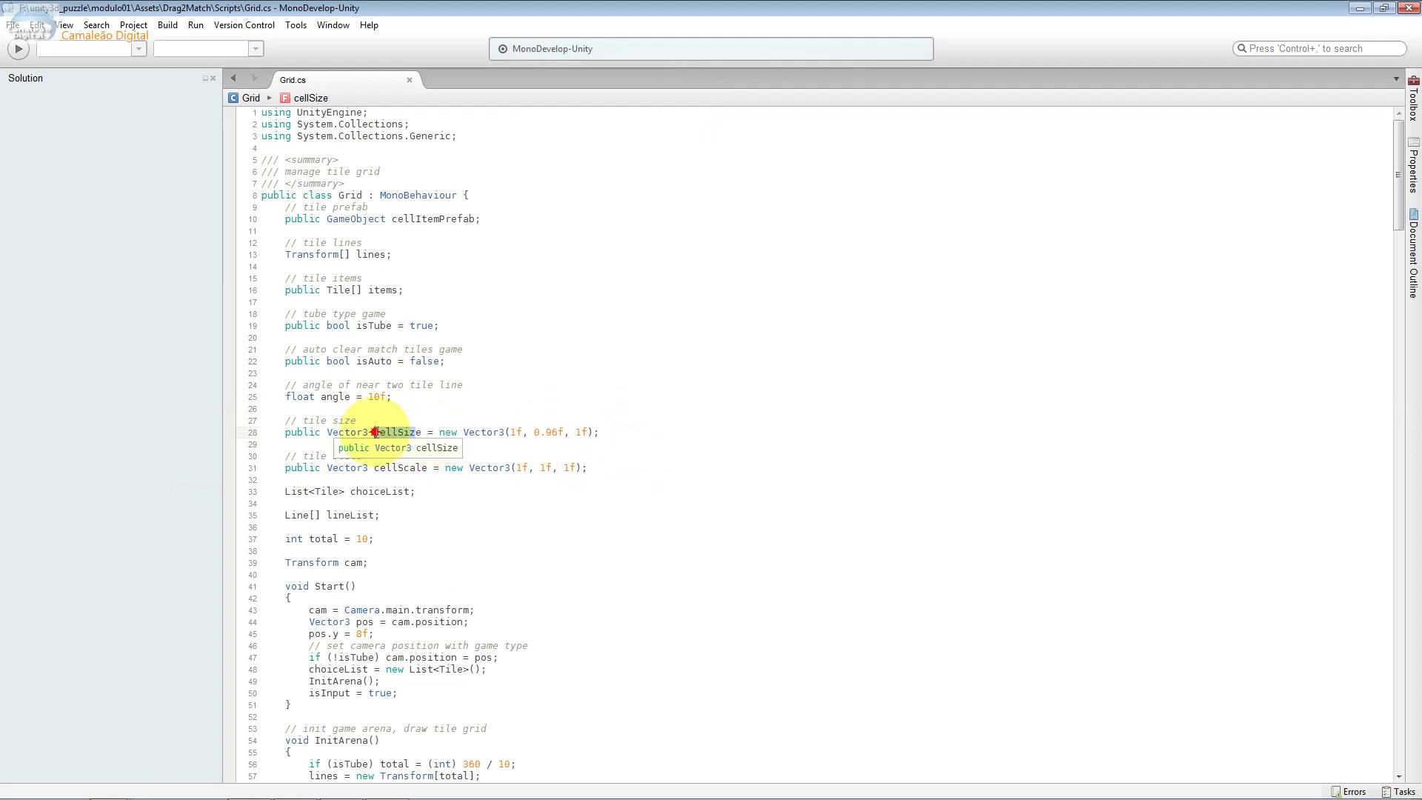
mouse_move(374, 432)
left_mouse_down()
mouse_move(417, 433)
mouse_move(327, 431)
left_mouse_up()
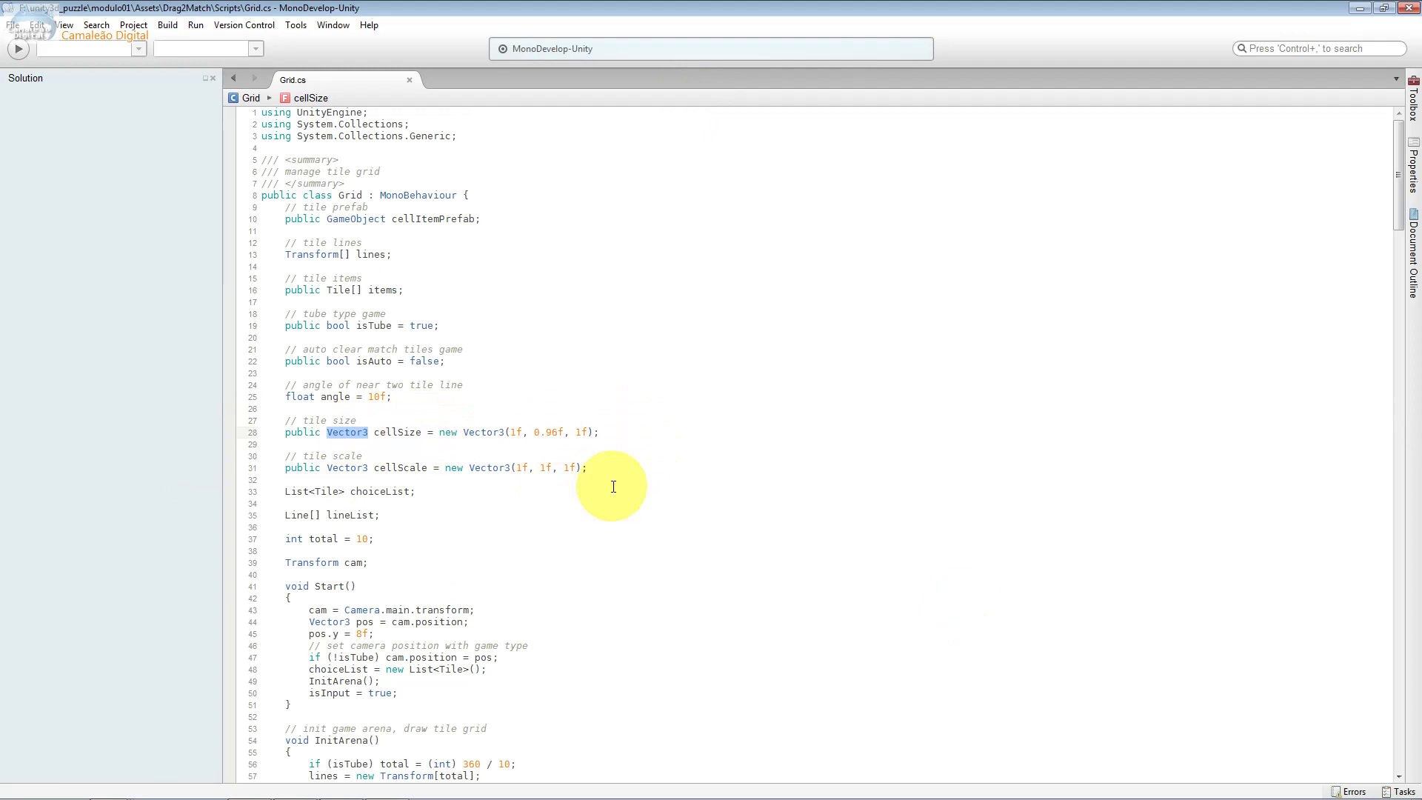
left_click_drag(589, 467, 509, 463)
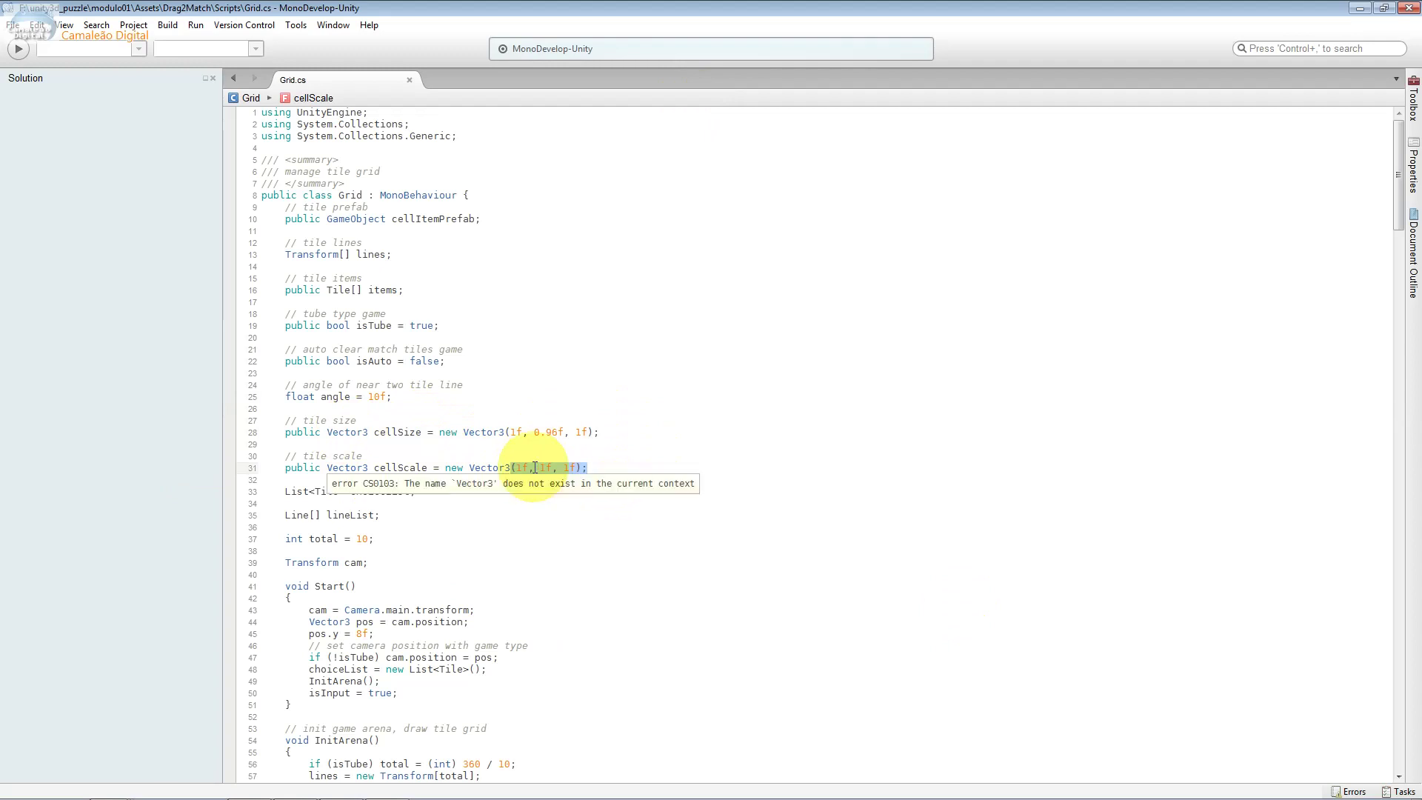
left_click(424, 469)
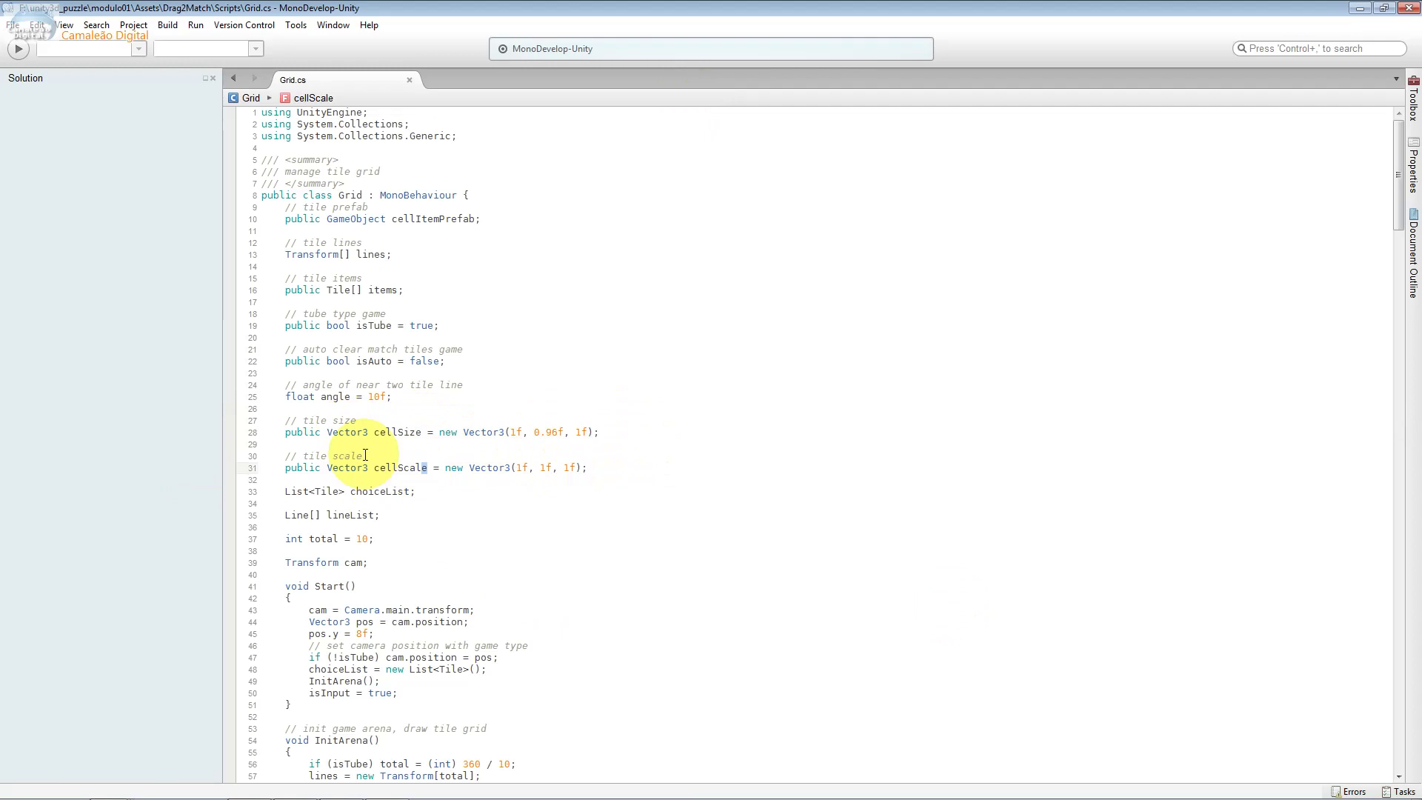
double_click(368, 471)
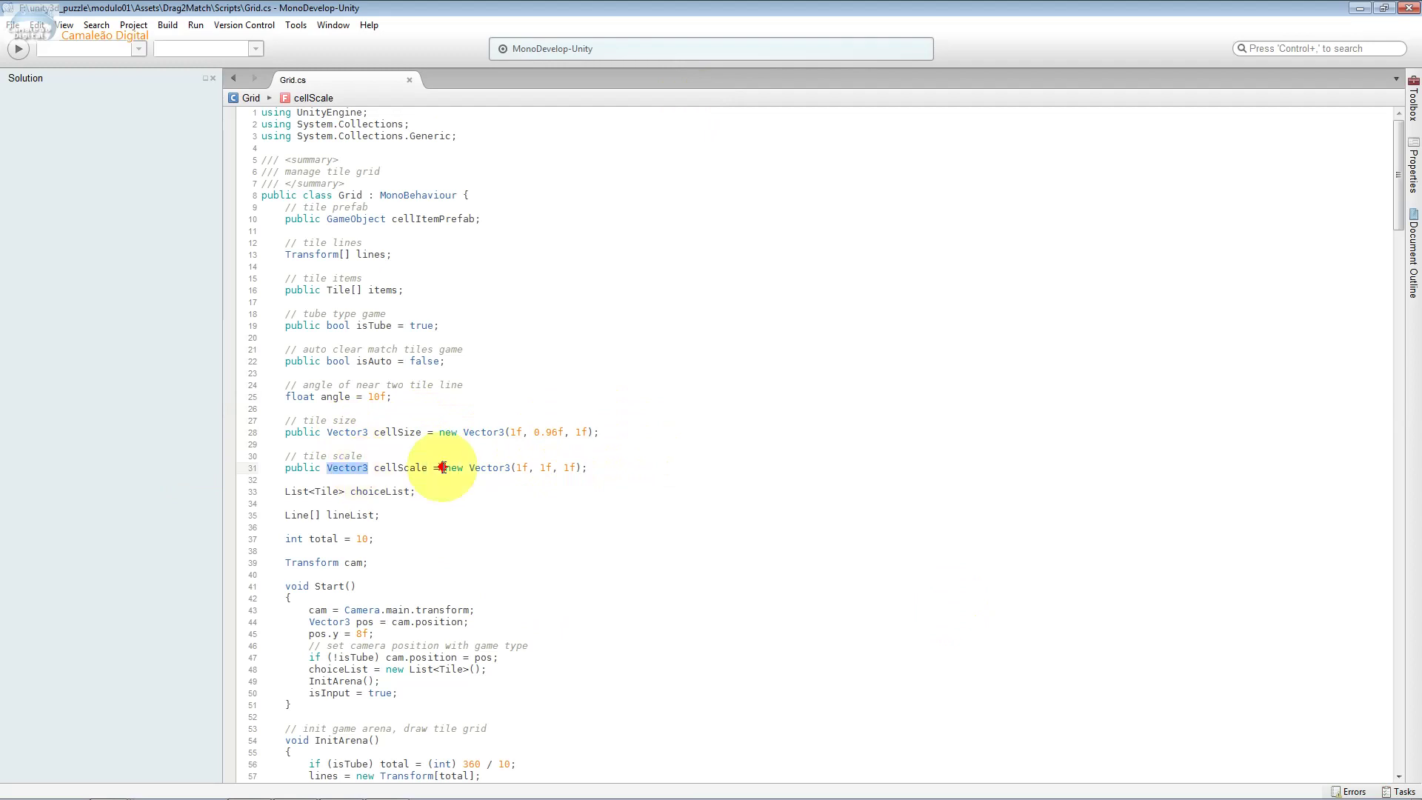
double_click(404, 490)
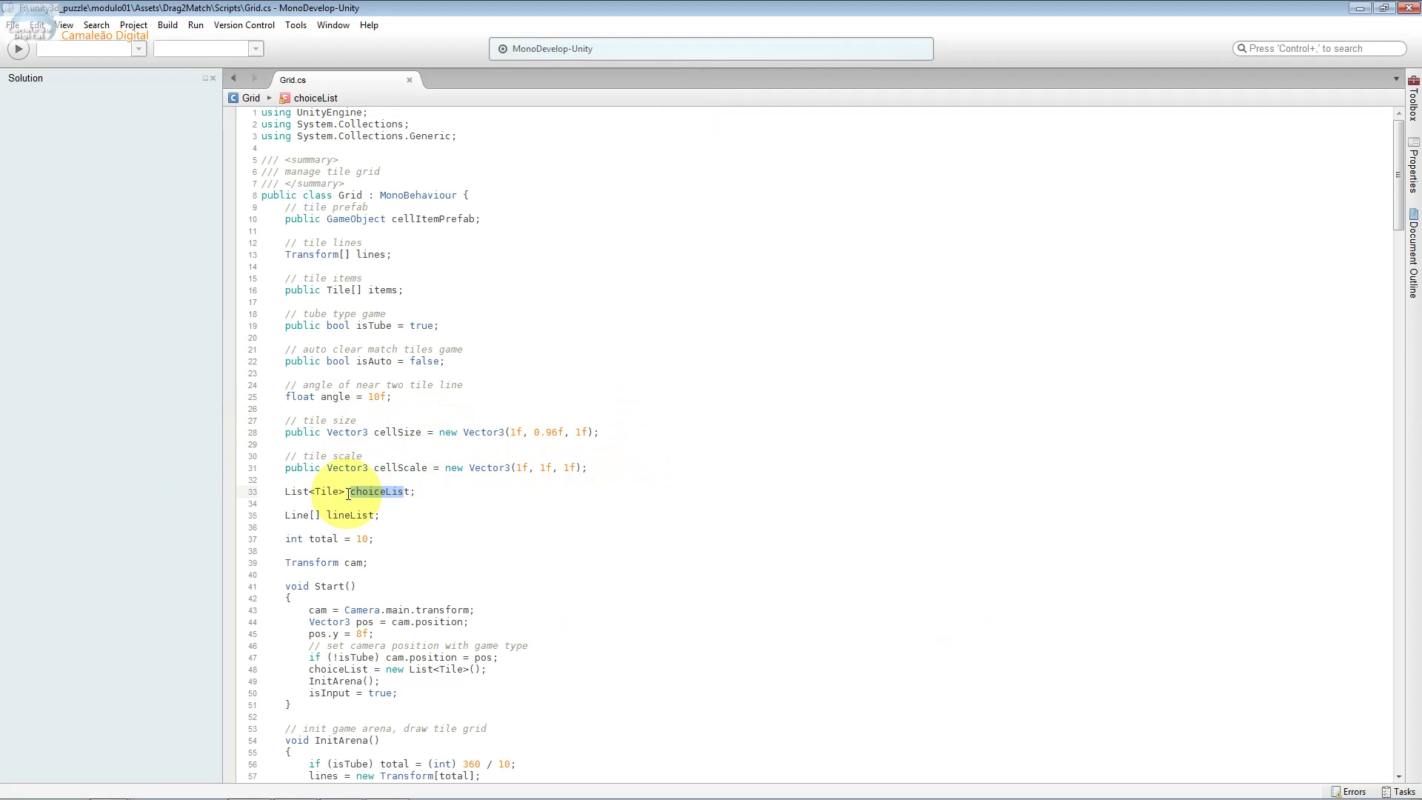
left_click(412, 491)
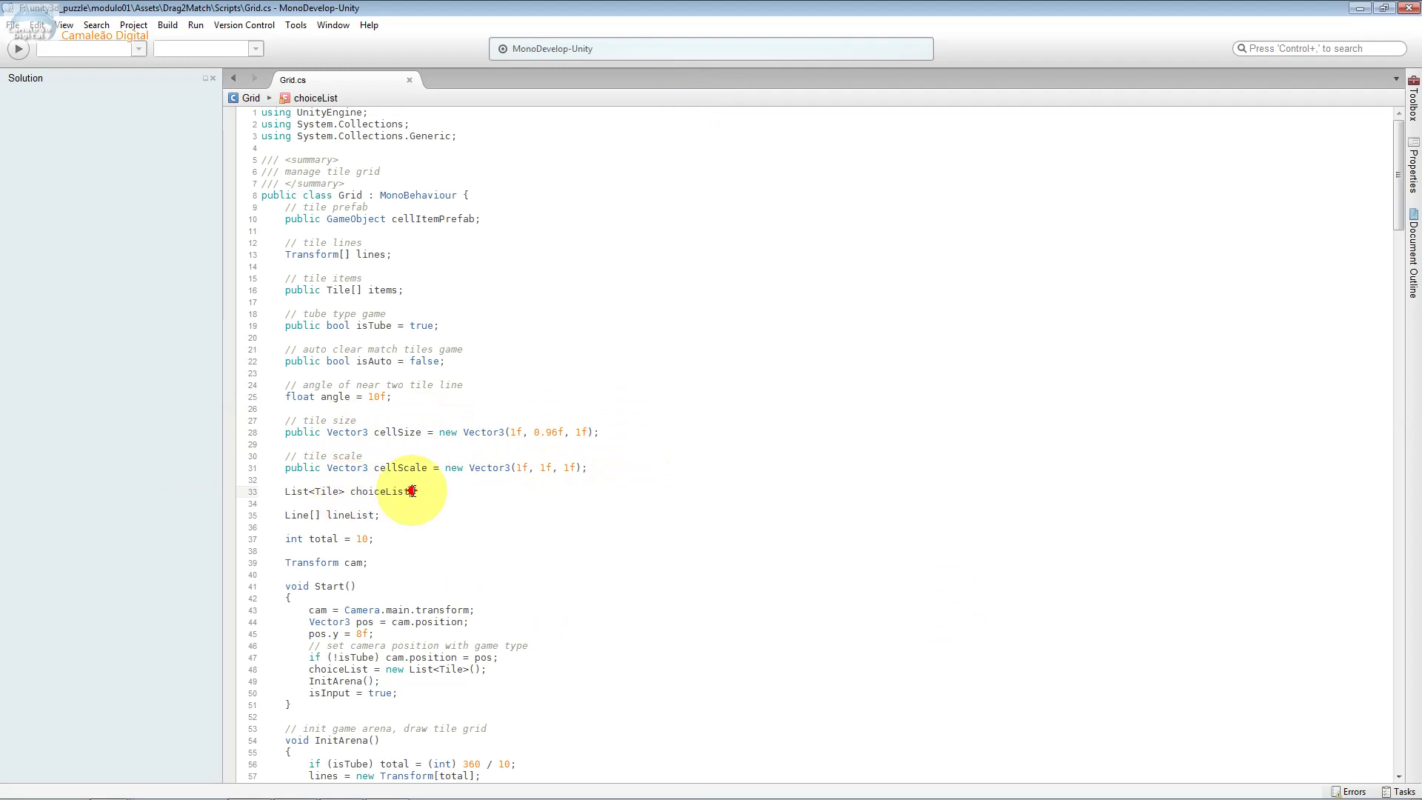
left_click_drag(412, 491, 285, 491)
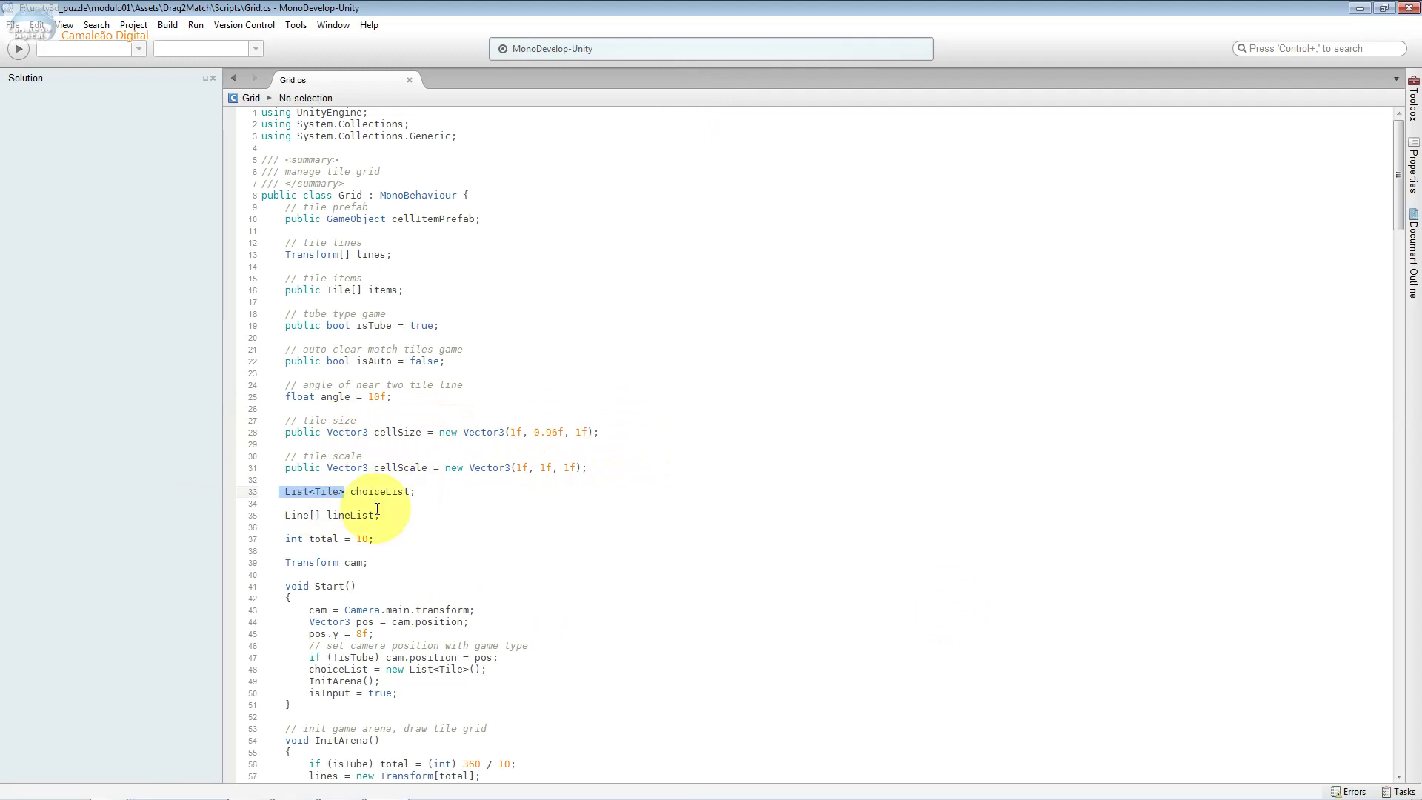
left_click_drag(377, 509, 280, 517)
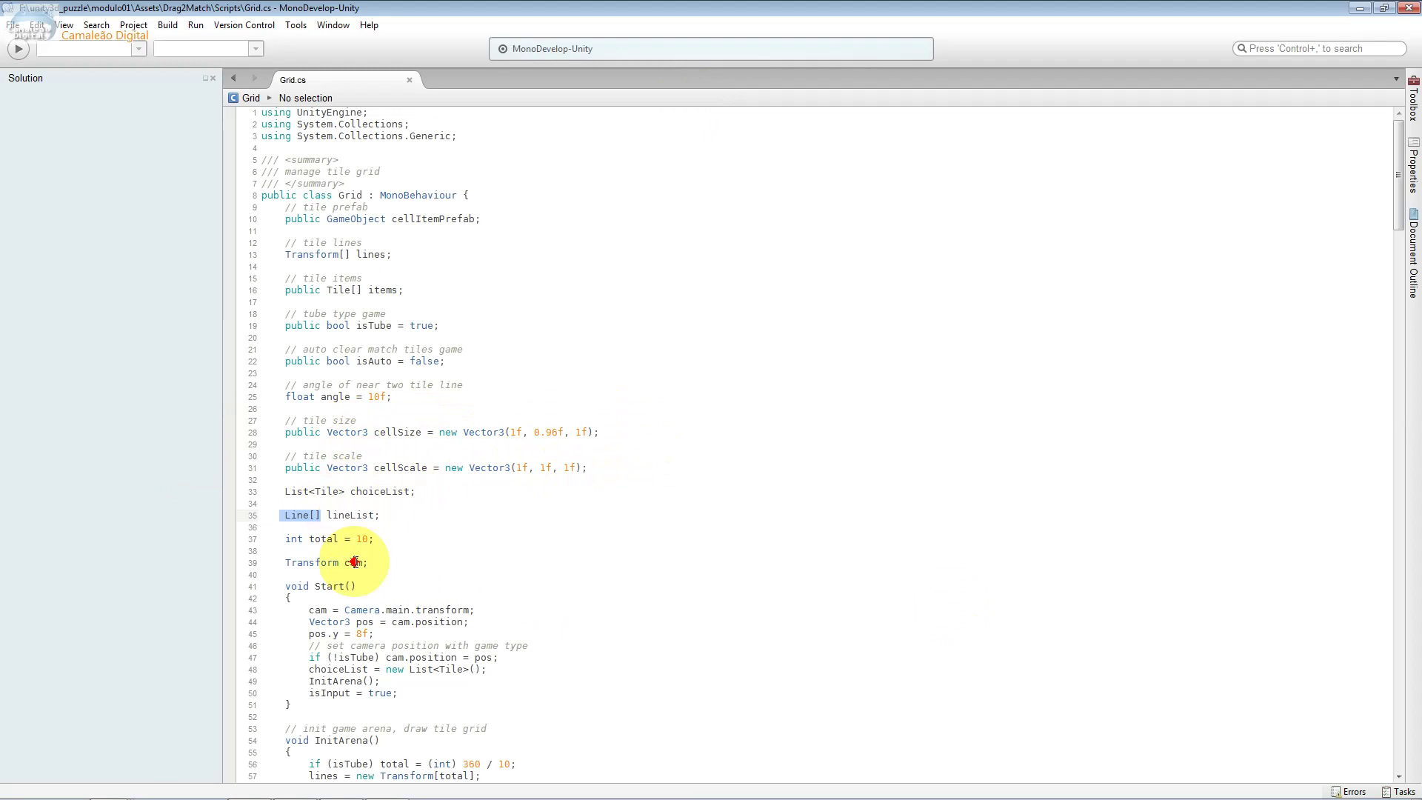
left_click_drag(374, 540, 366, 542)
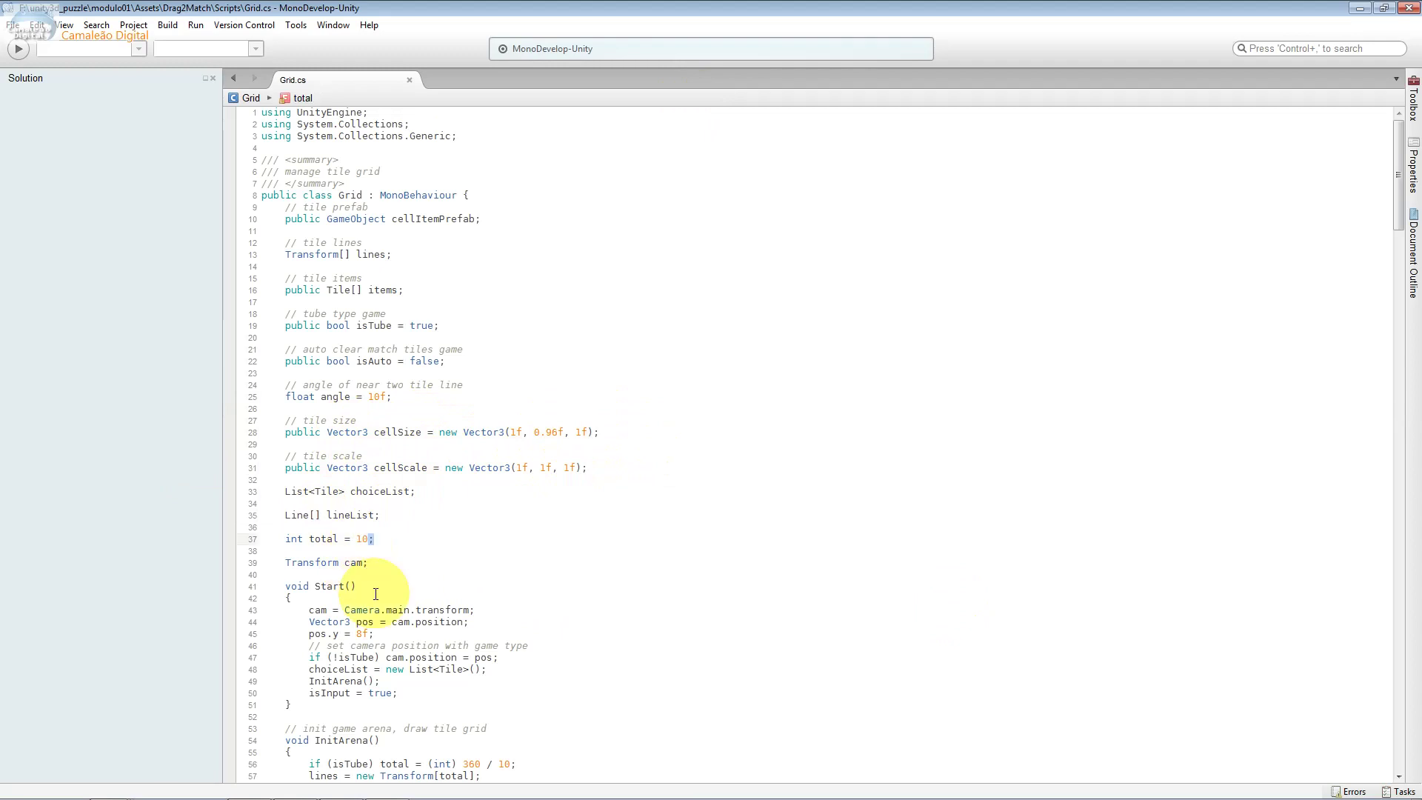
left_click(416, 645)
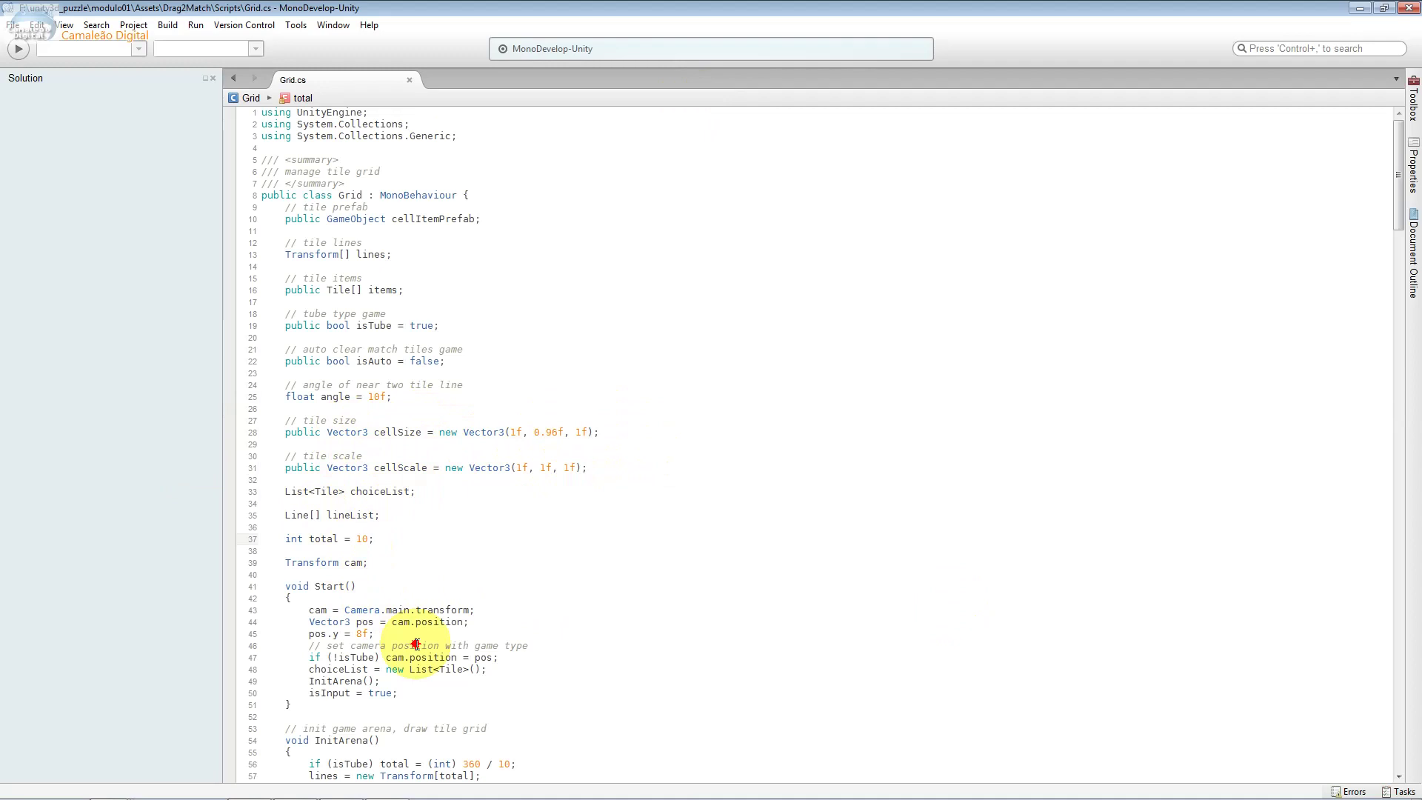
left_click(356, 539)
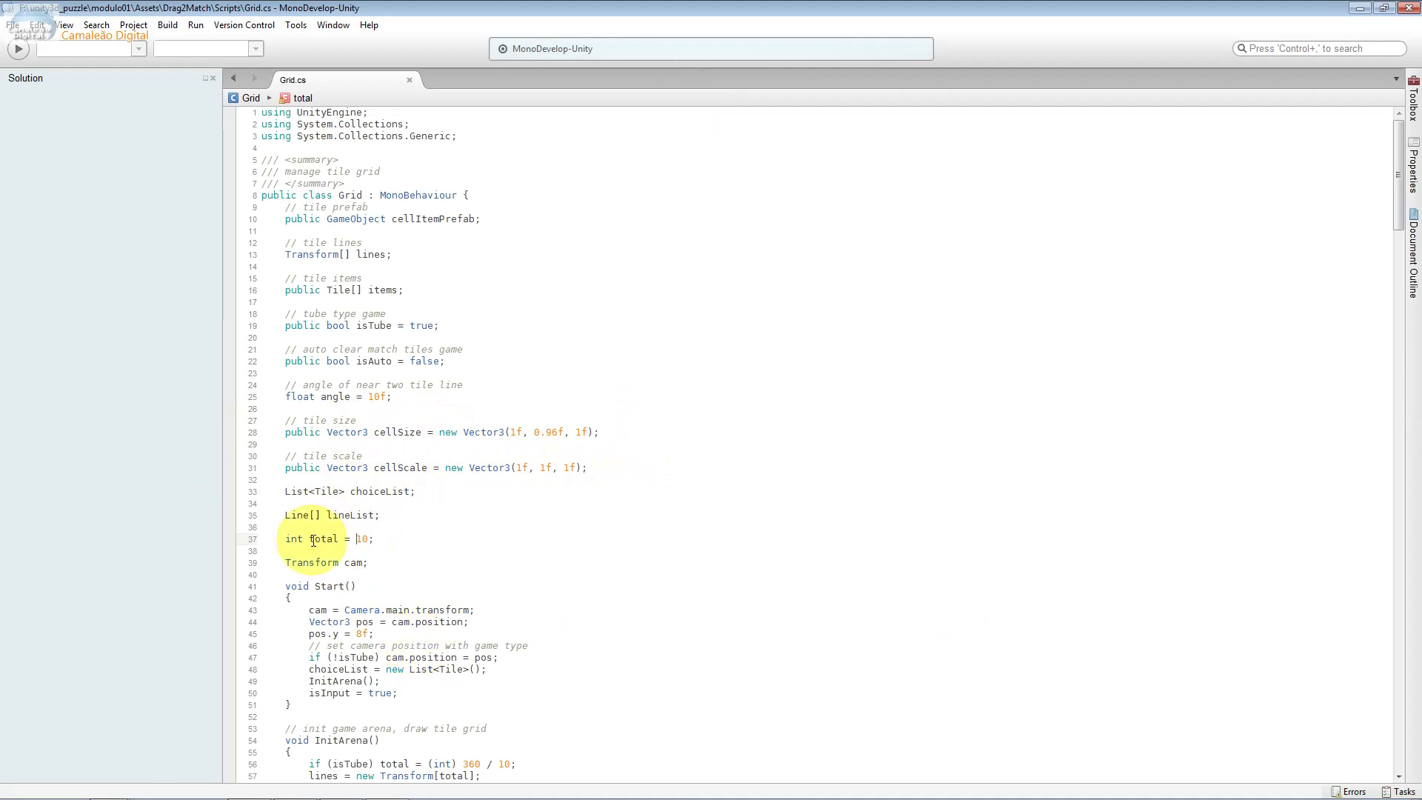
double_click(313, 540)
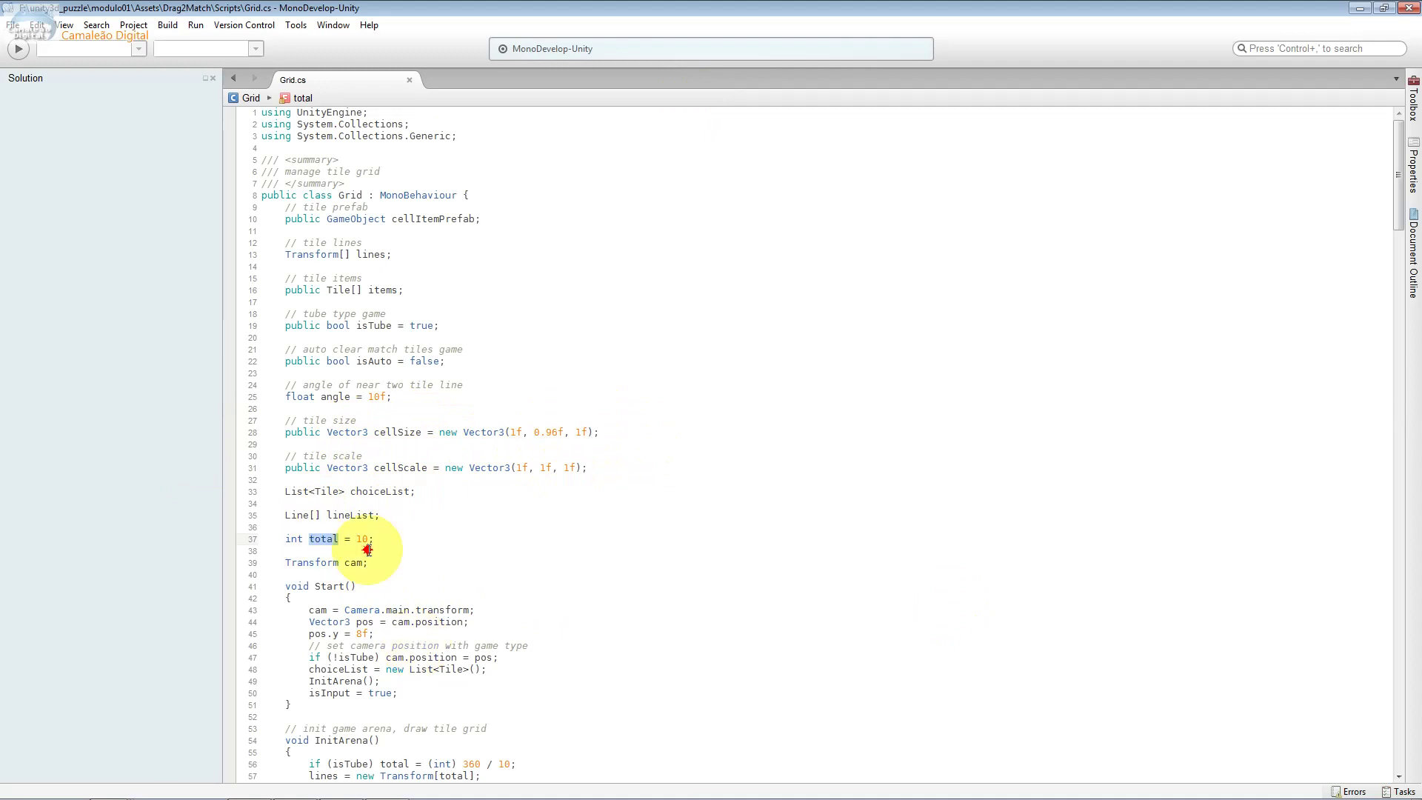
left_click(251, 430)
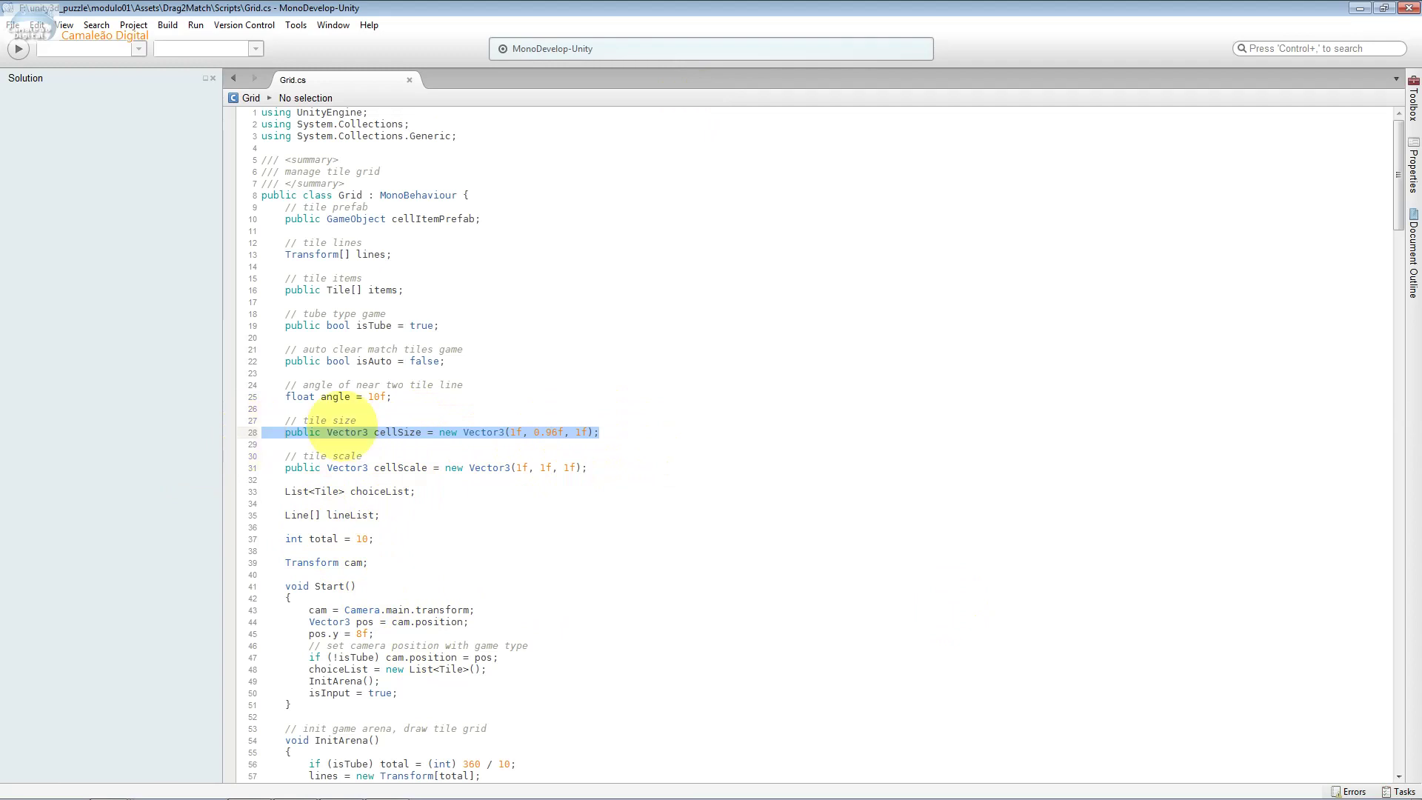
left_click(598, 475)
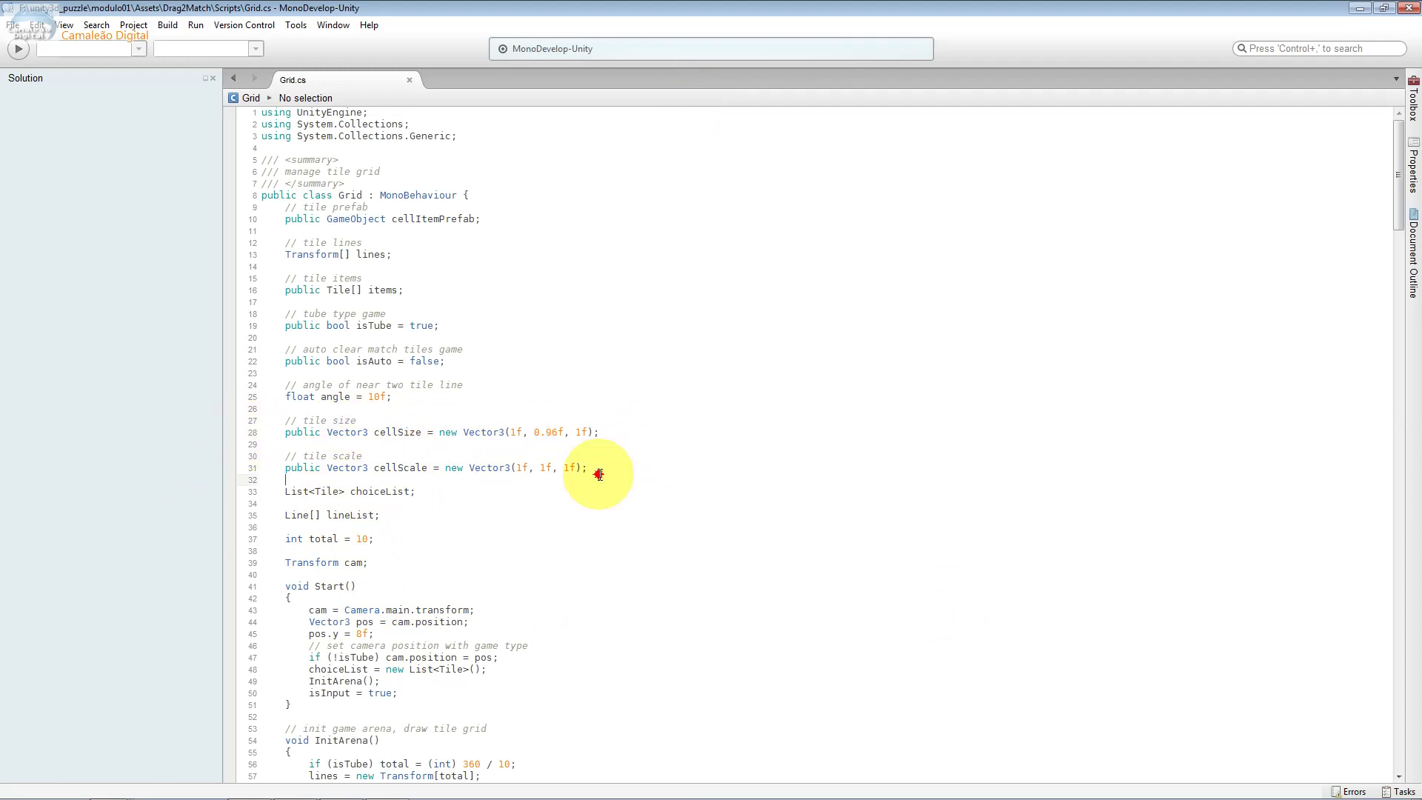
left_click(253, 492)
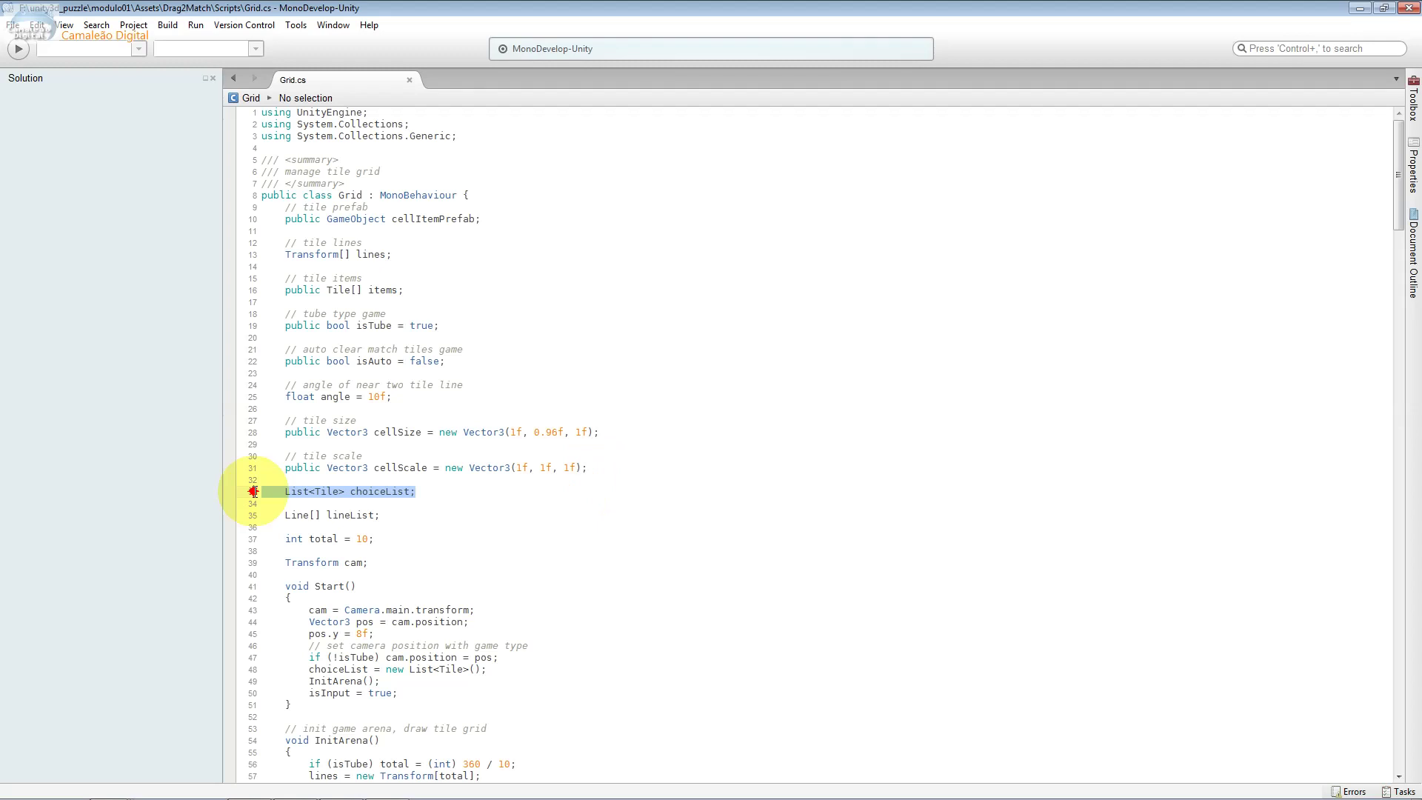
left_click_drag(314, 385, 348, 401)
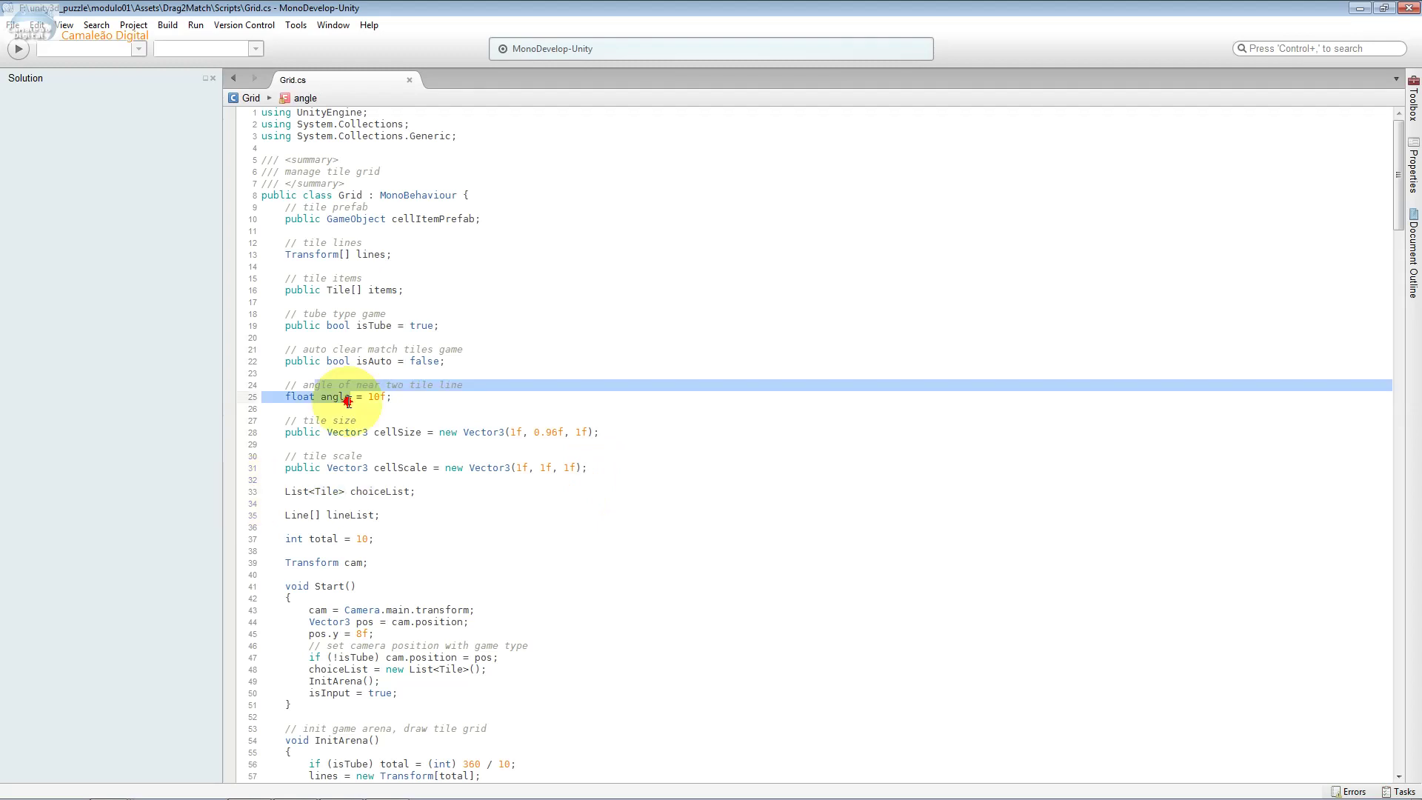
mouse_move(291, 326)
left_mouse_down()
mouse_move(439, 326)
mouse_move(285, 219)
left_mouse_up()
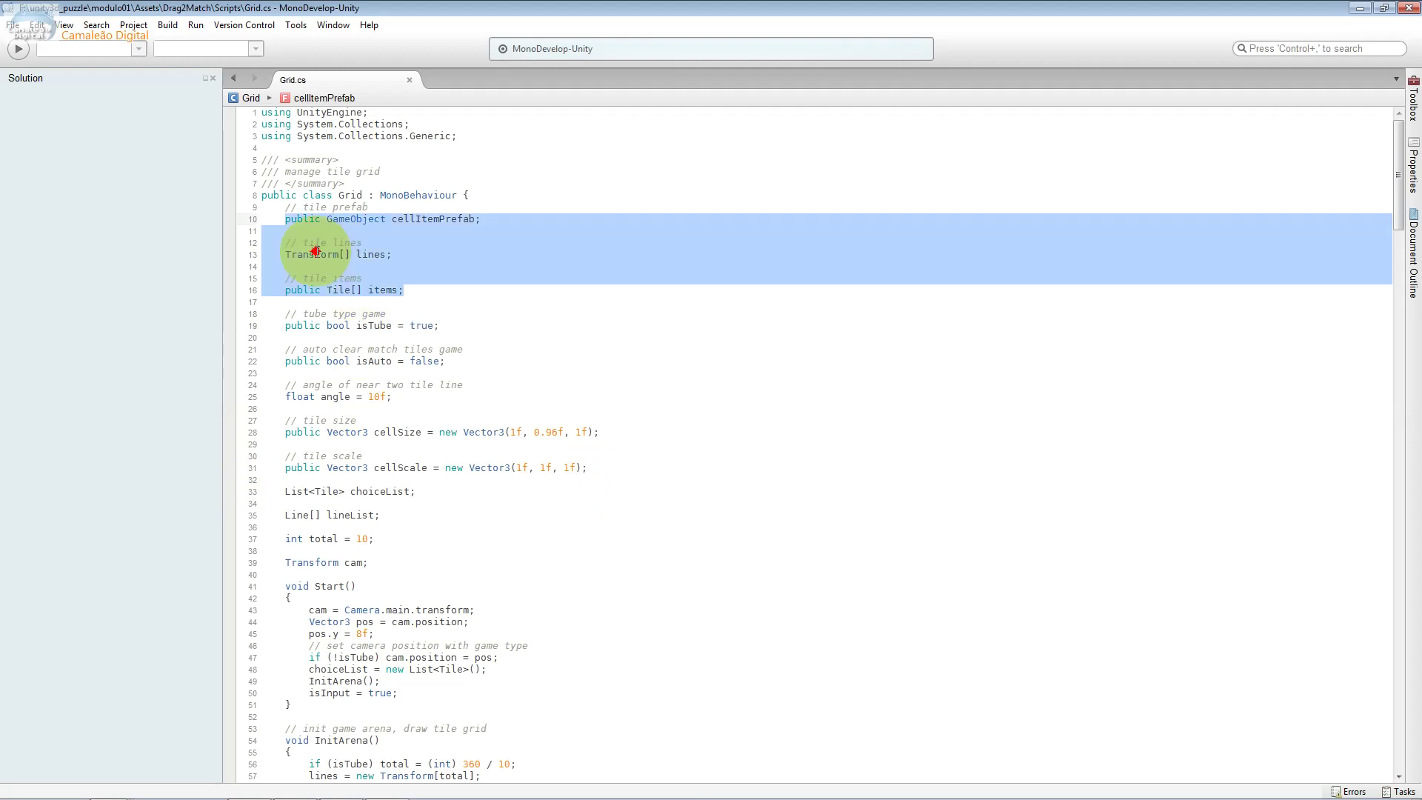
Change the tile total from 10 to 20 and run the game in Unity.
left_click(314, 302)
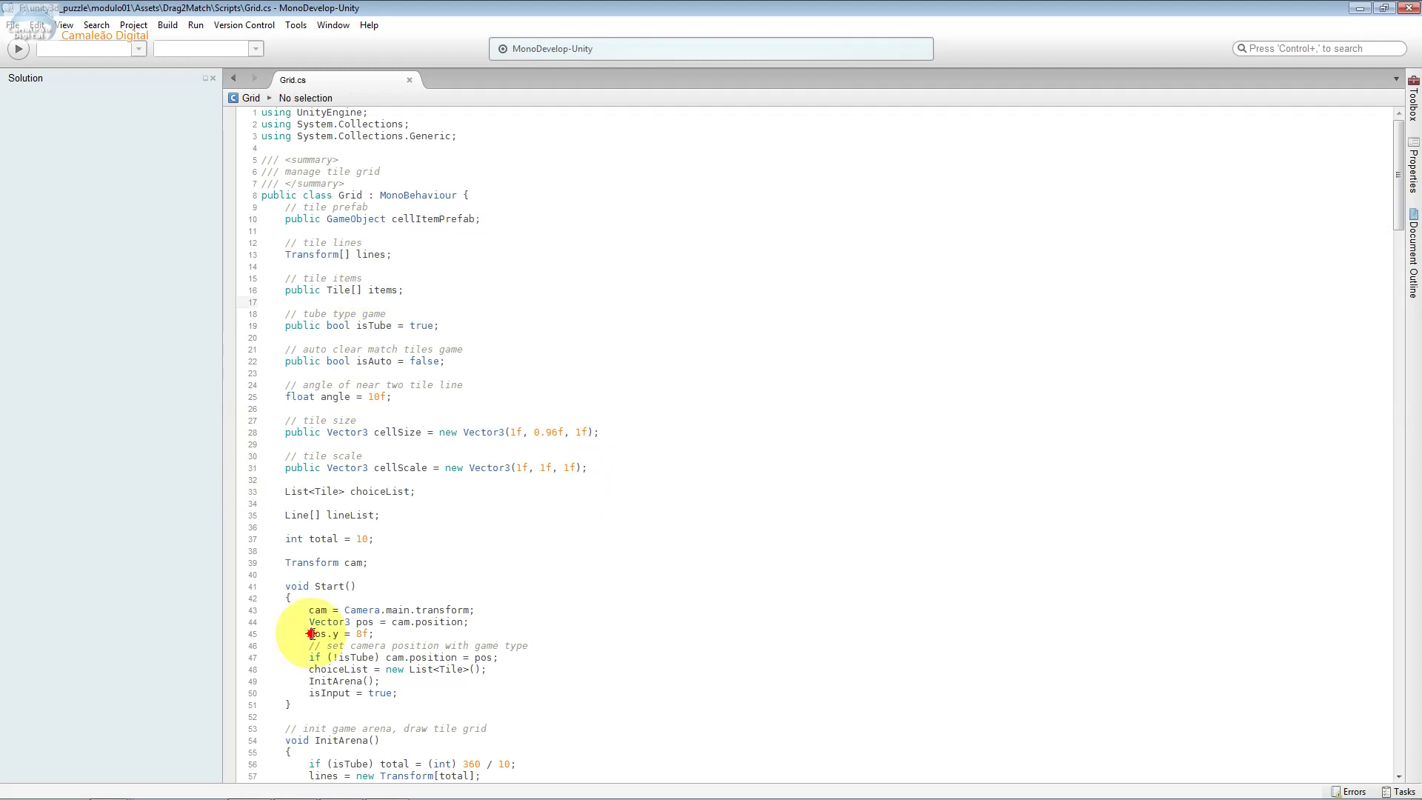
left_click(363, 540)
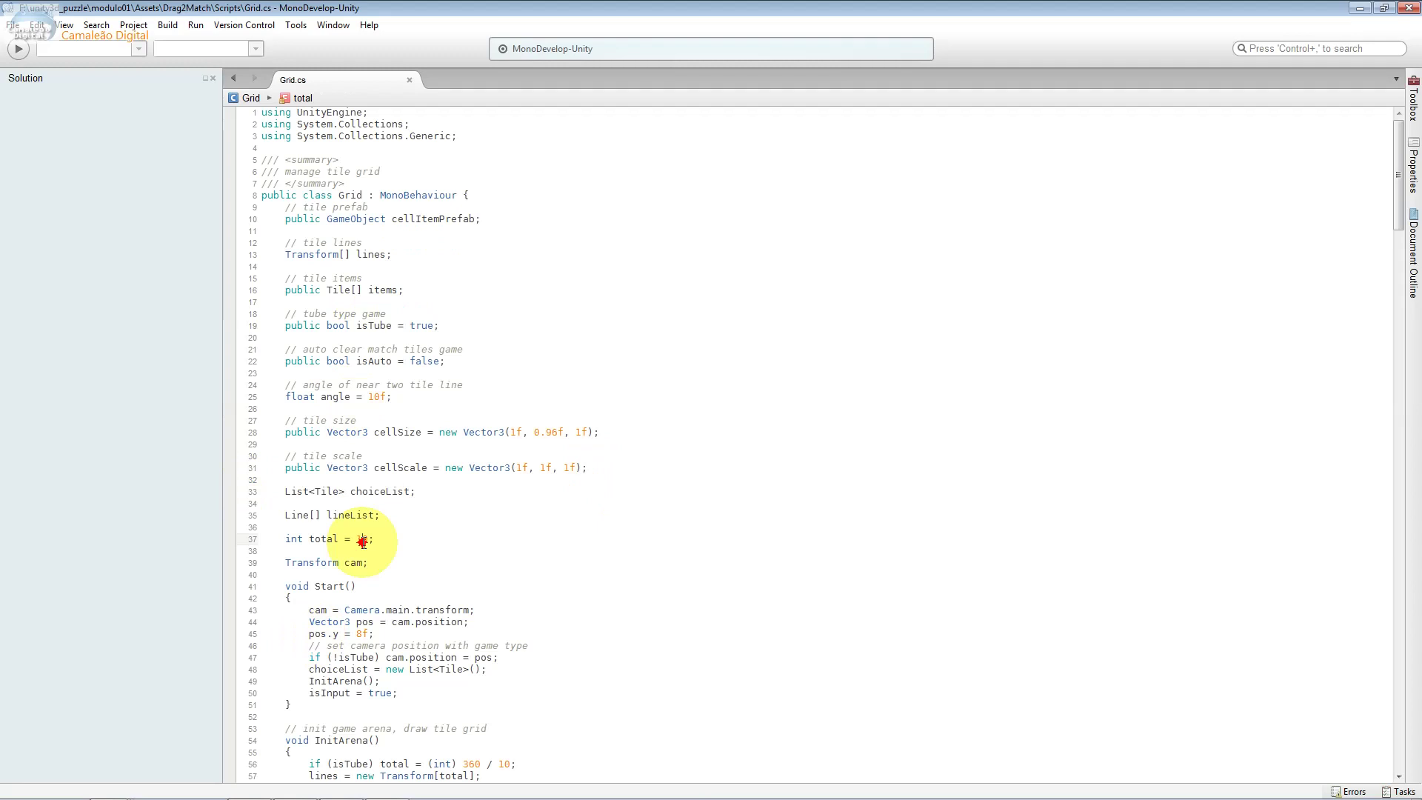
left_click_drag(363, 540, 357, 540)
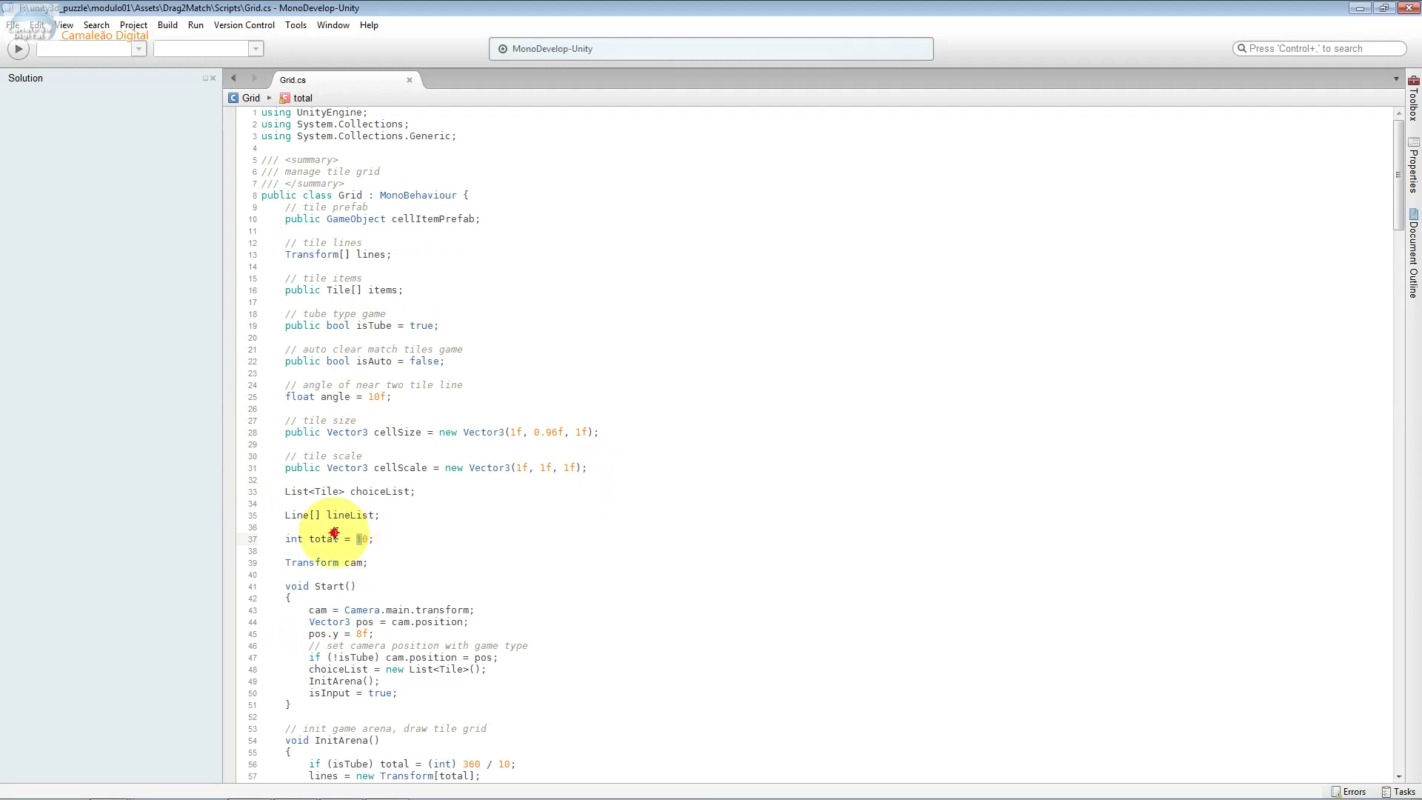
type("2")
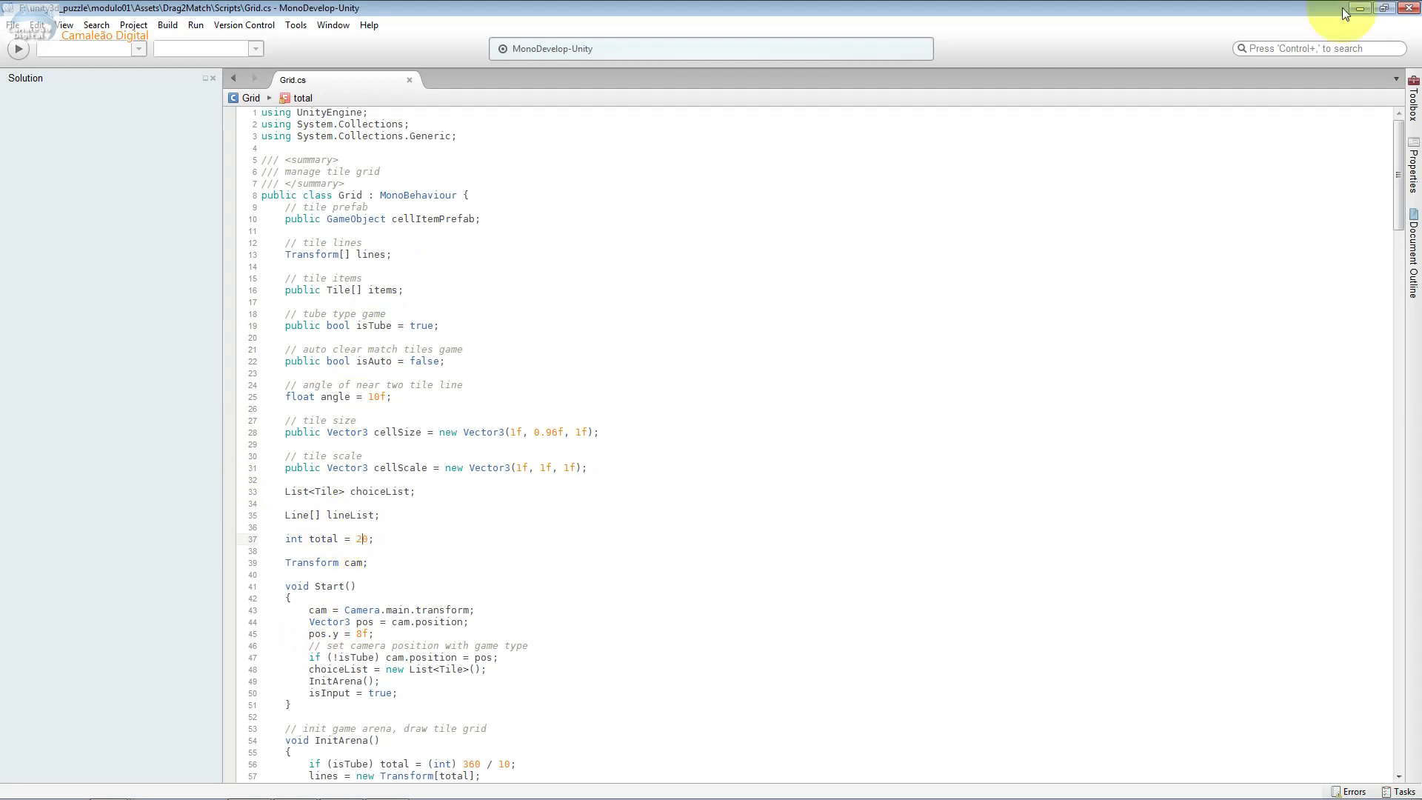
left_click(1348, 10)
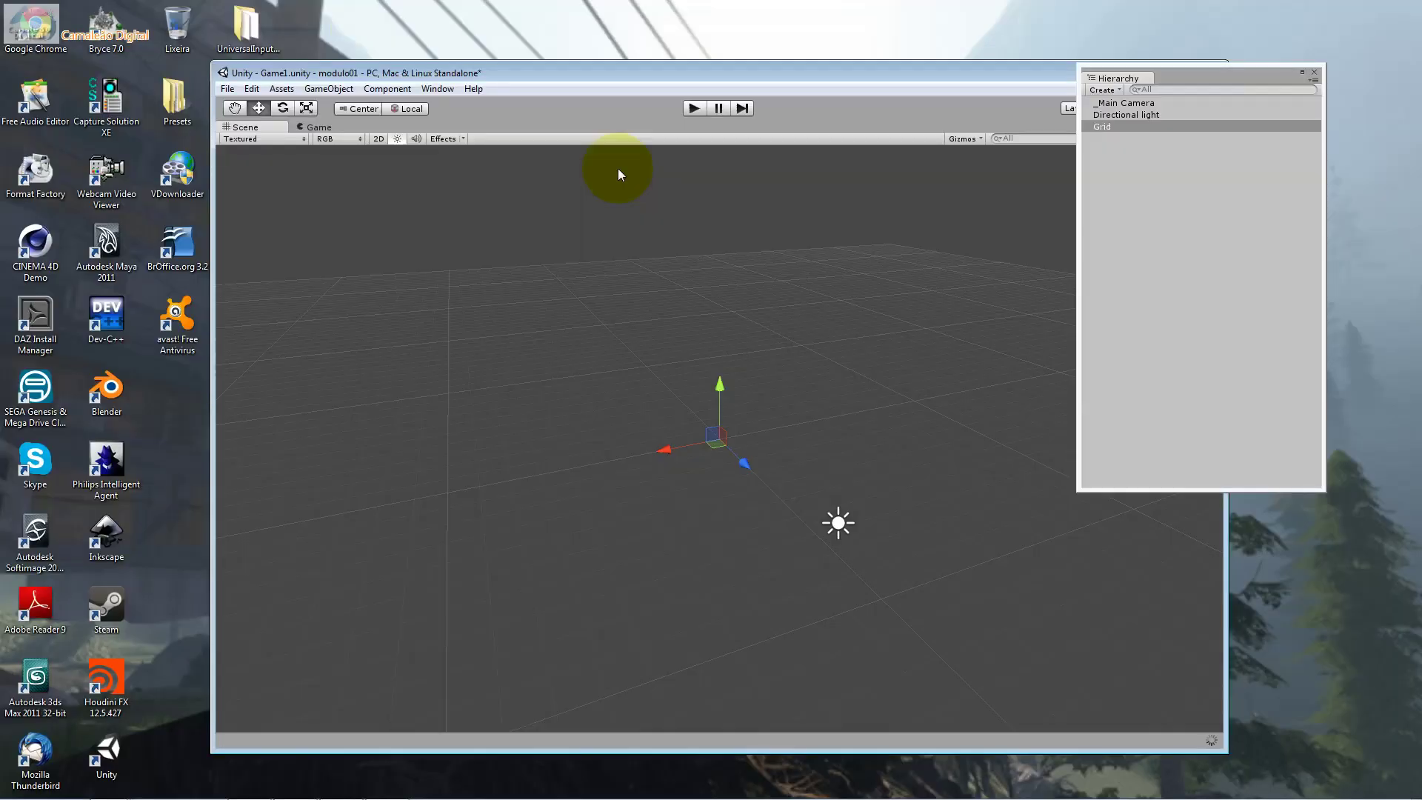
left_click(689, 111)
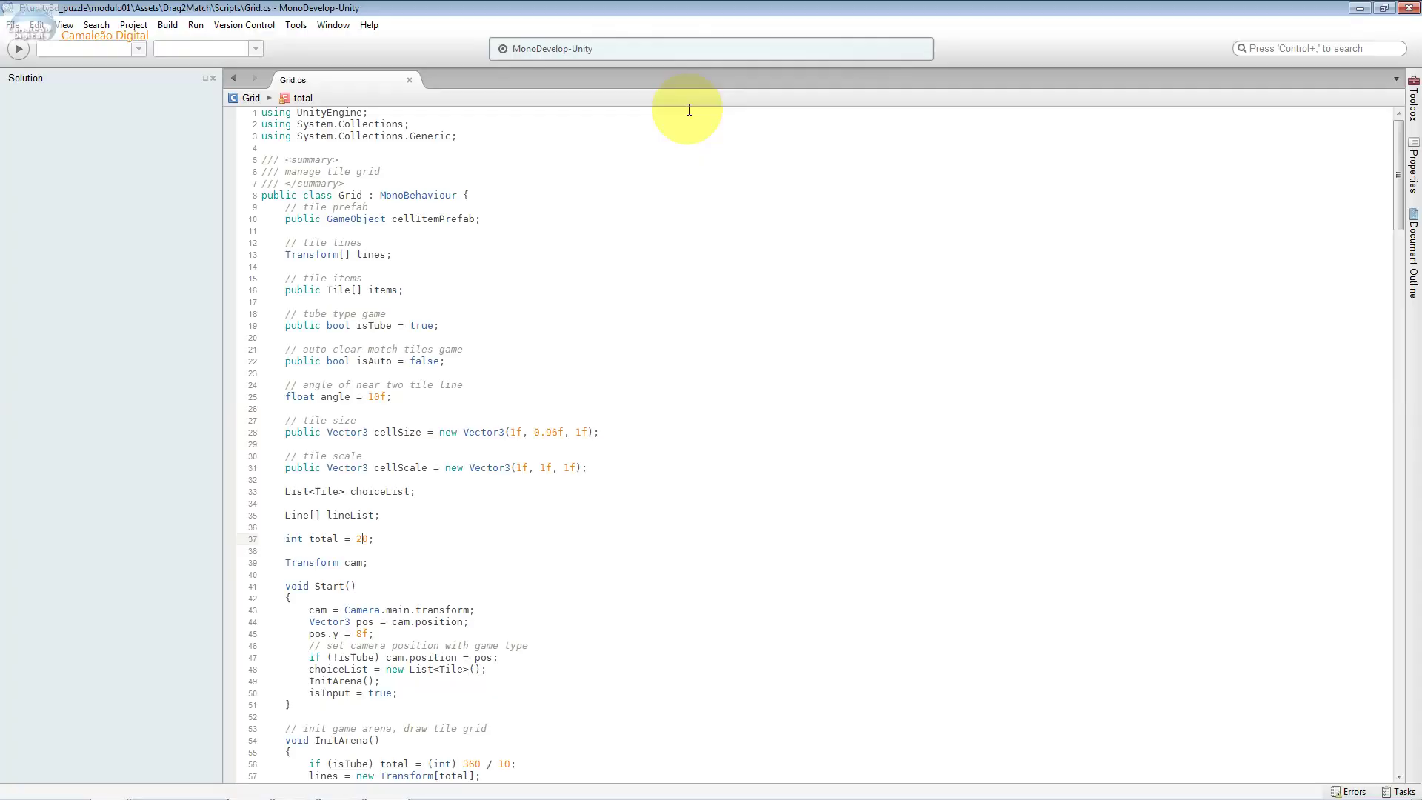
Set the tile total back to 10 and save Grid.cs.
key("BackSpace")
type("1")
key("ctrl+s")
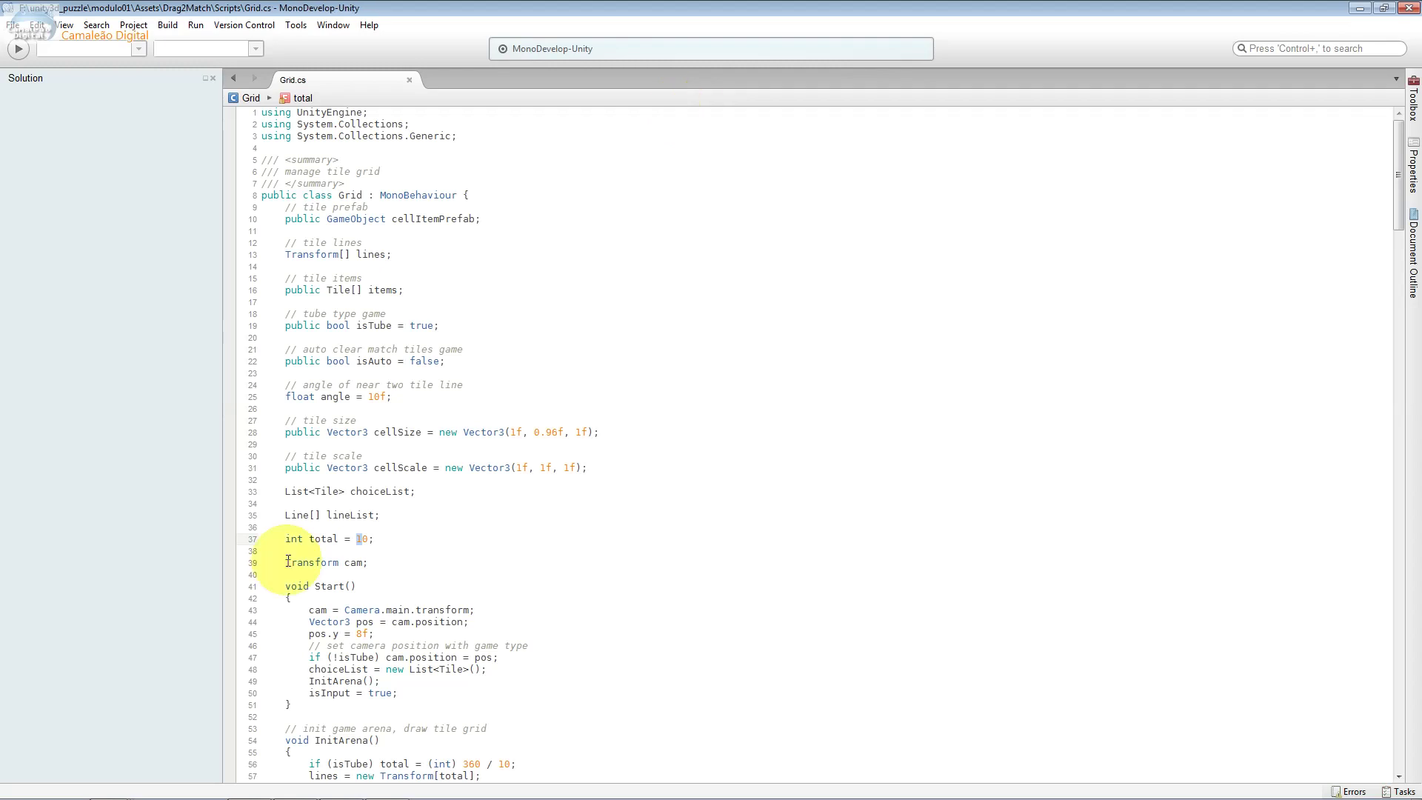
scroll(288, 562, "down", 8)
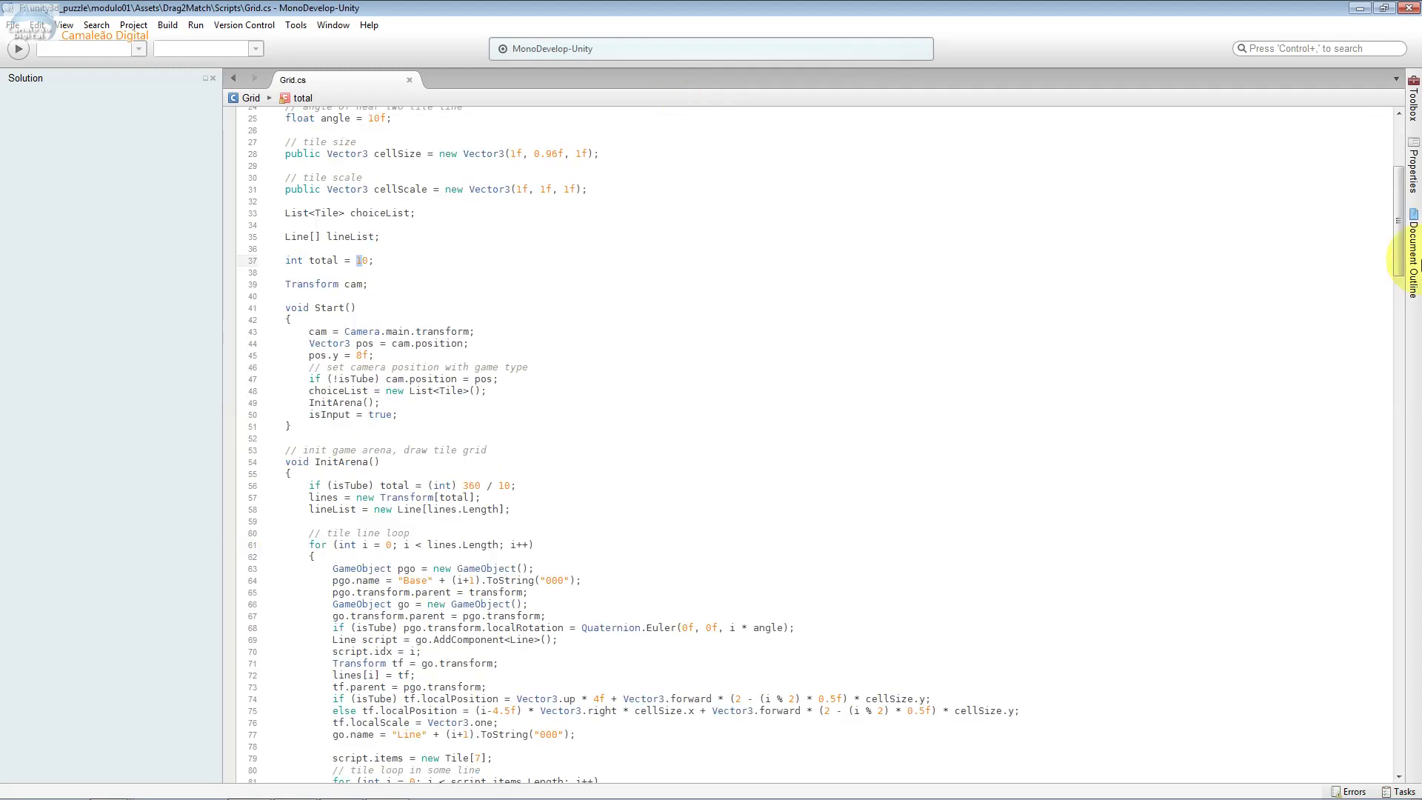
left_click(1400, 160)
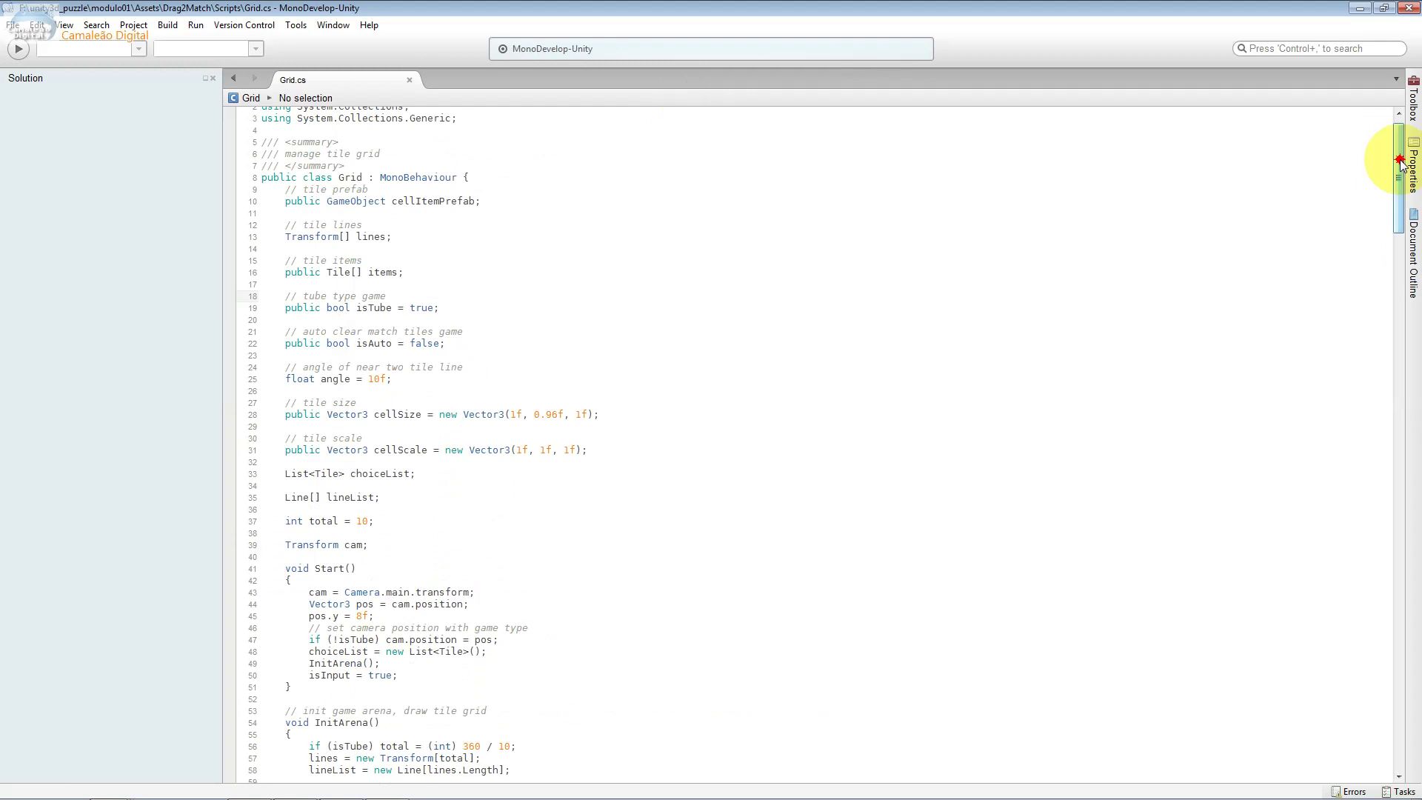
left_click_drag(1400, 160, 1389, 556)
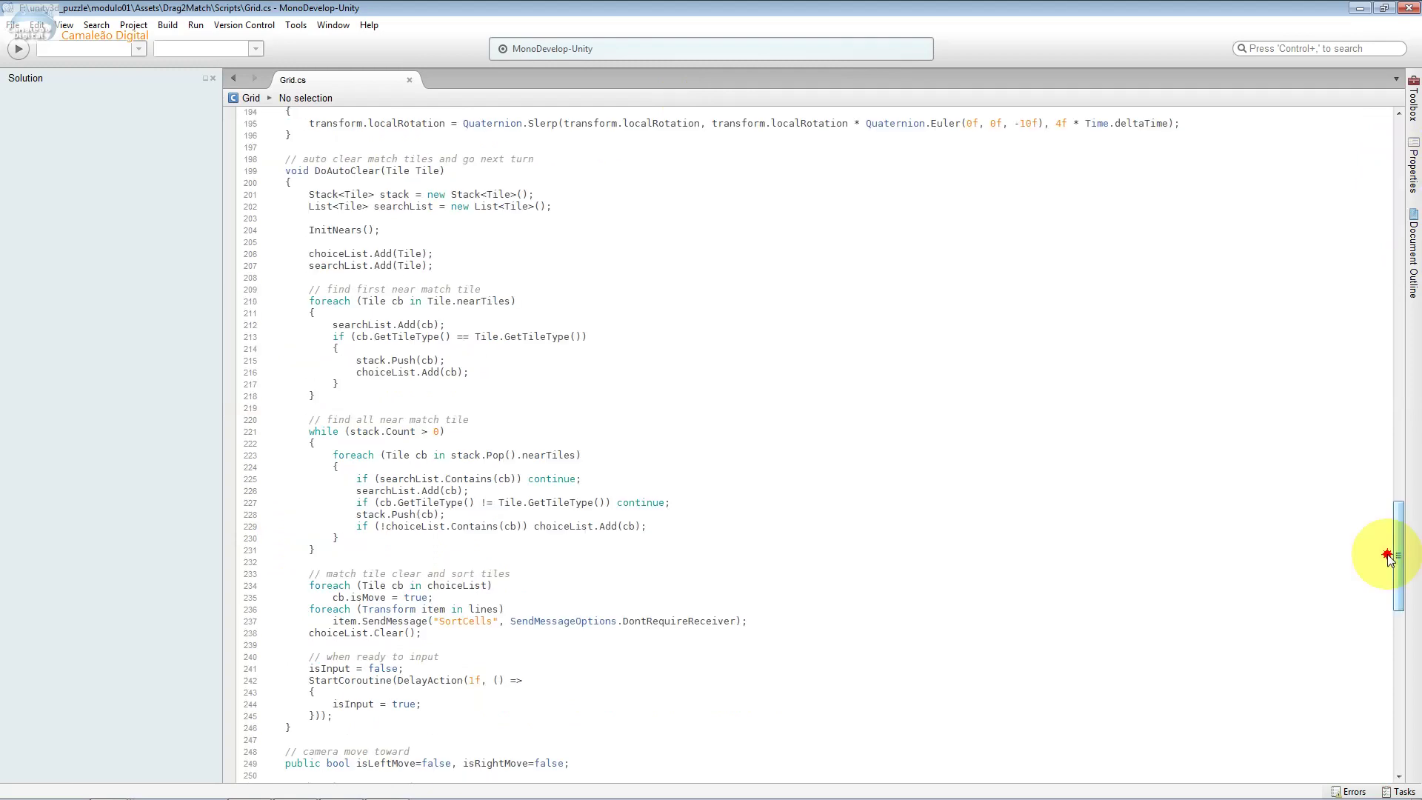
left_click_drag(1389, 555, 1421, 748)
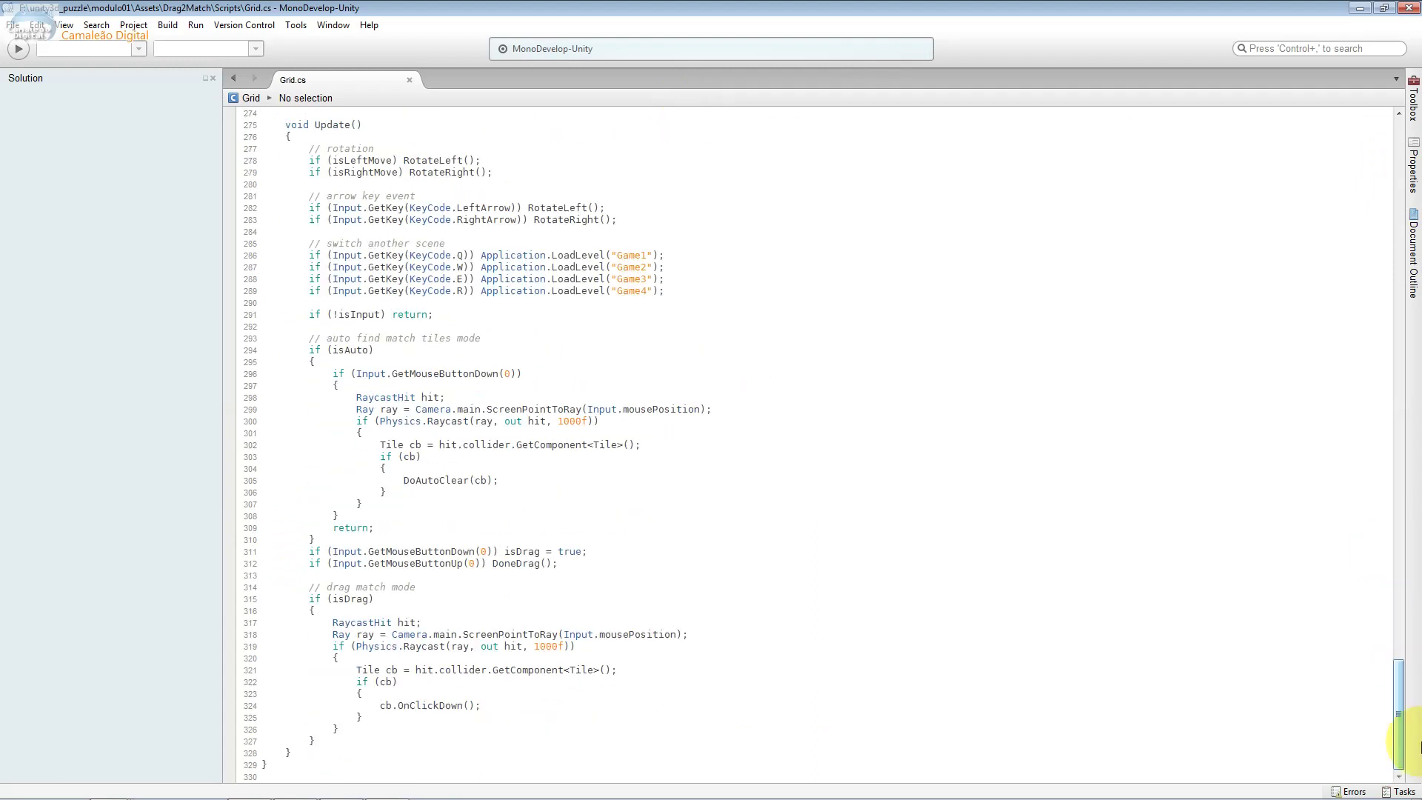
scroll(300, 212, "up", 2)
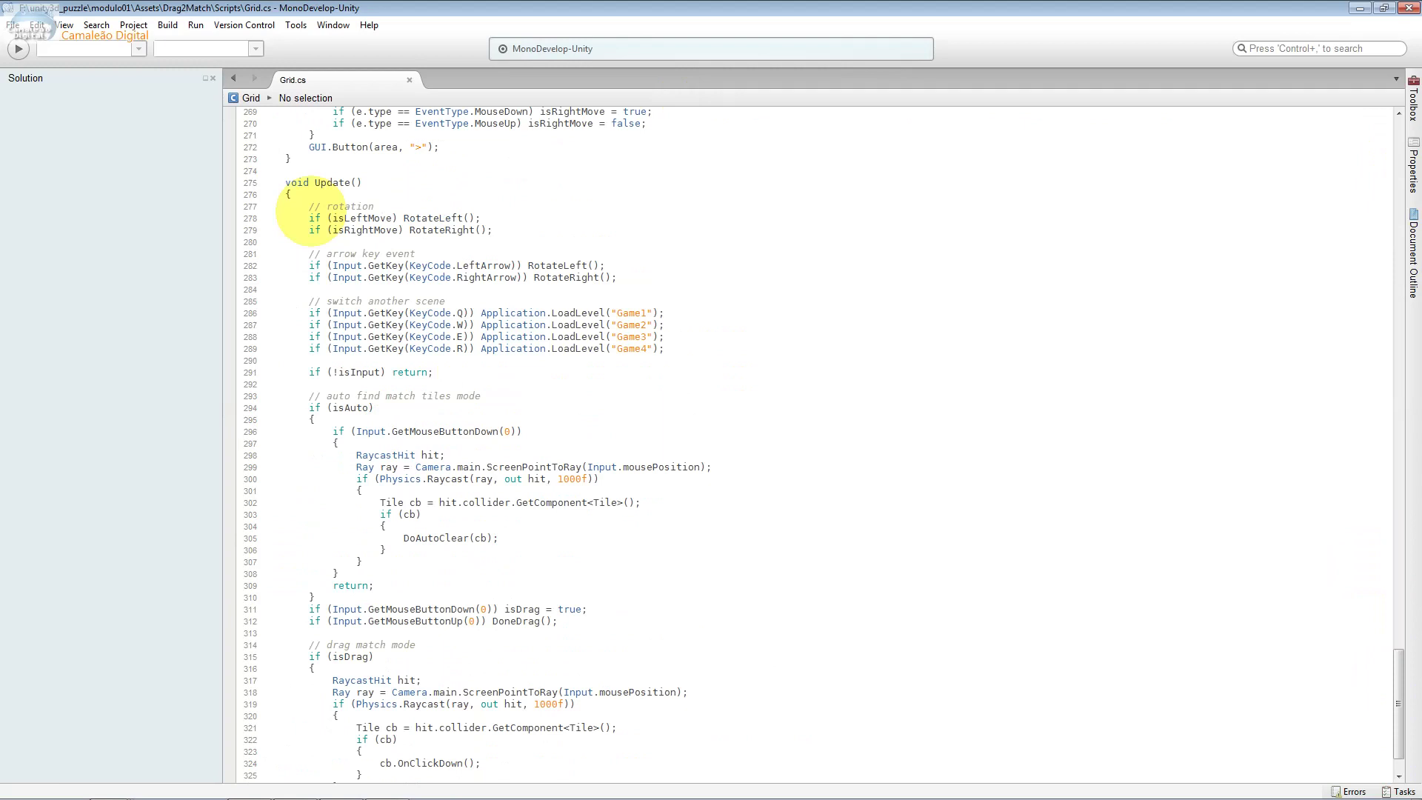
left_click_drag(300, 208, 1418, 567)
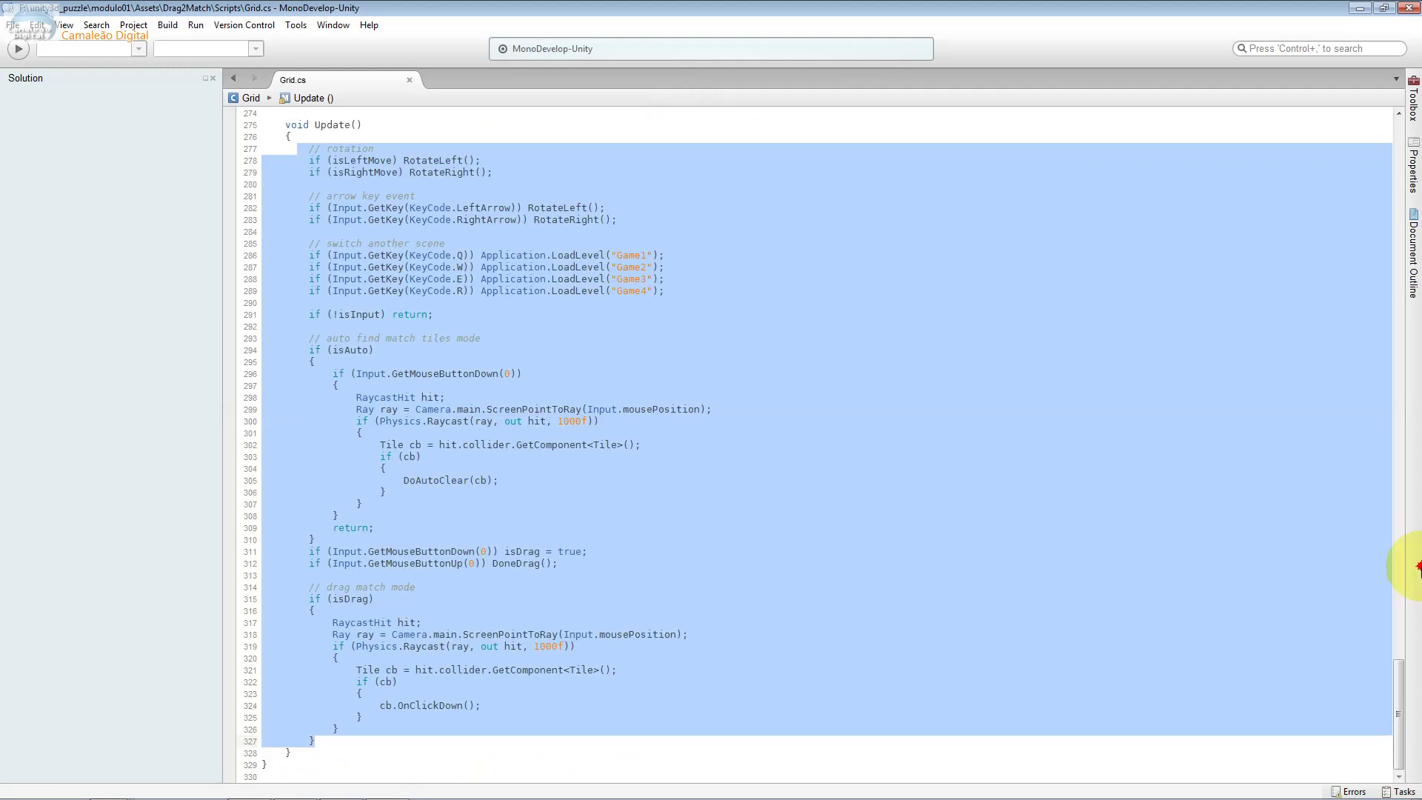
left_click_drag(1399, 676, 1310, 178)
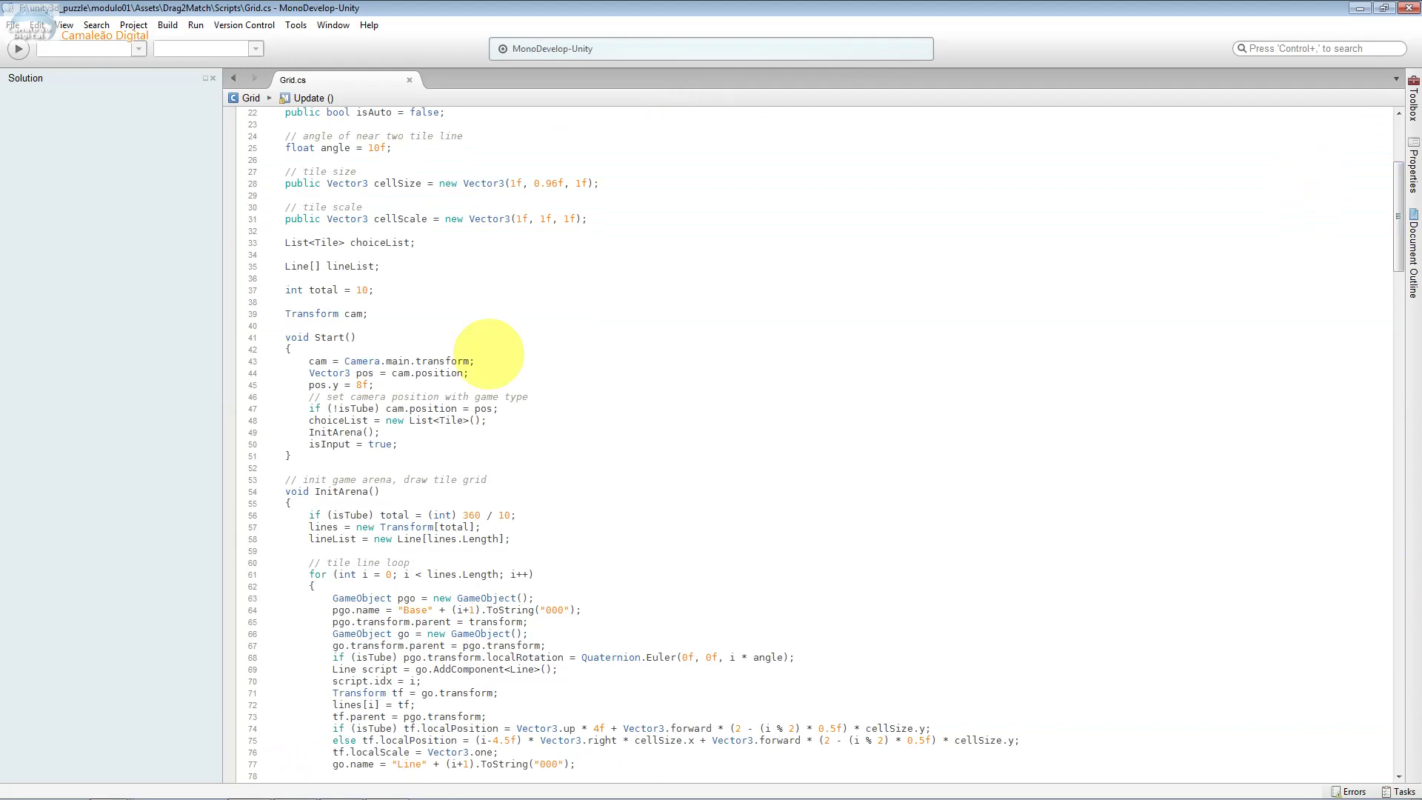
left_click_drag(481, 360, 385, 363)
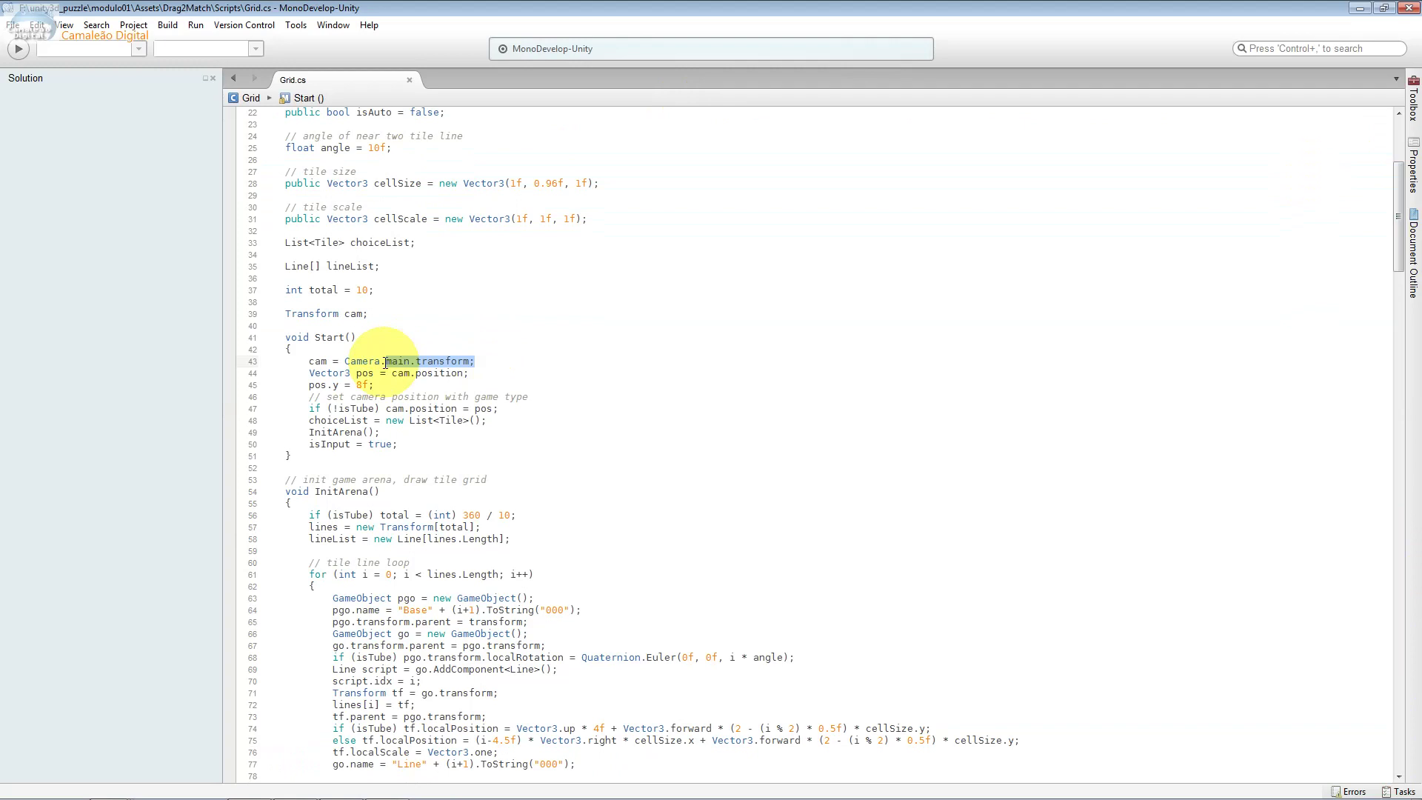
left_click(371, 365)
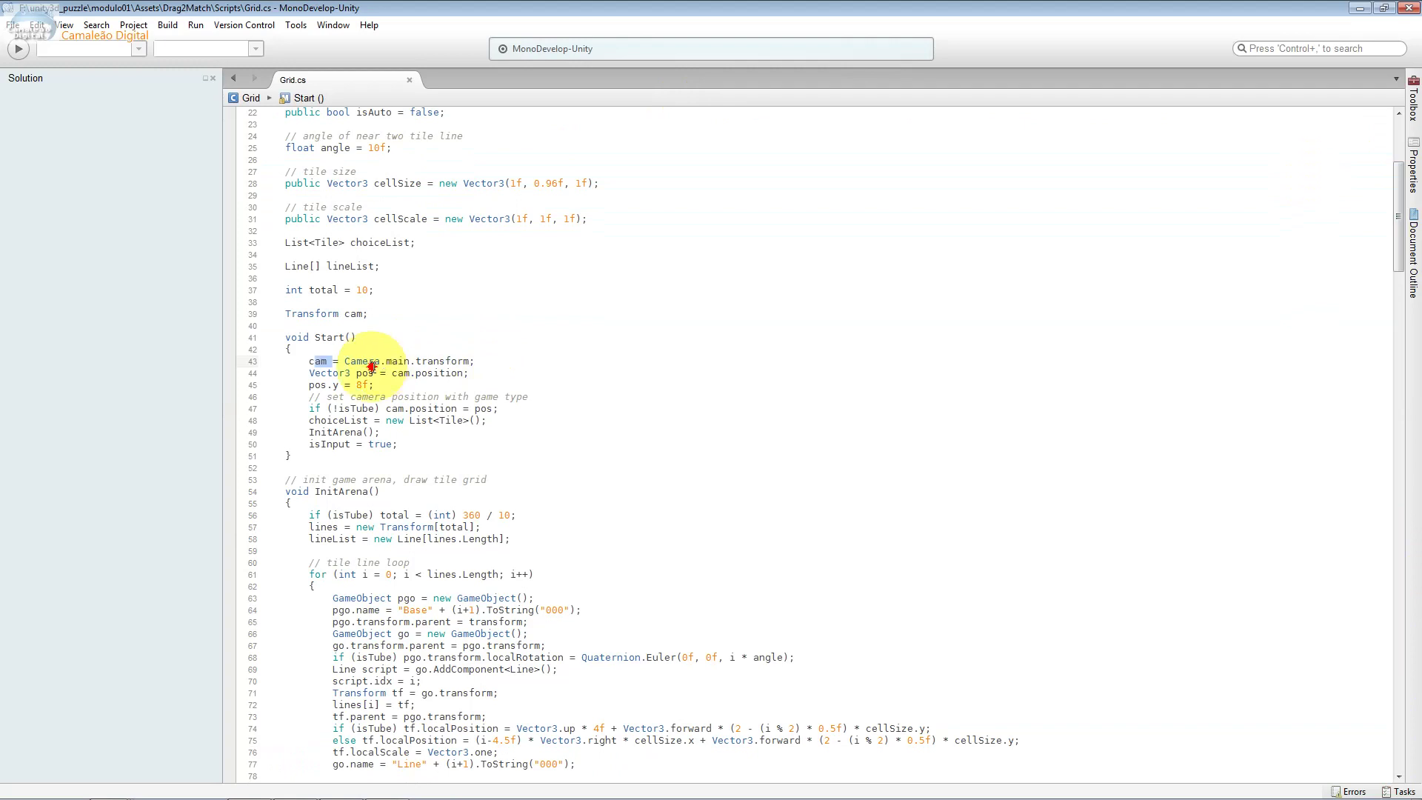
left_click(384, 373)
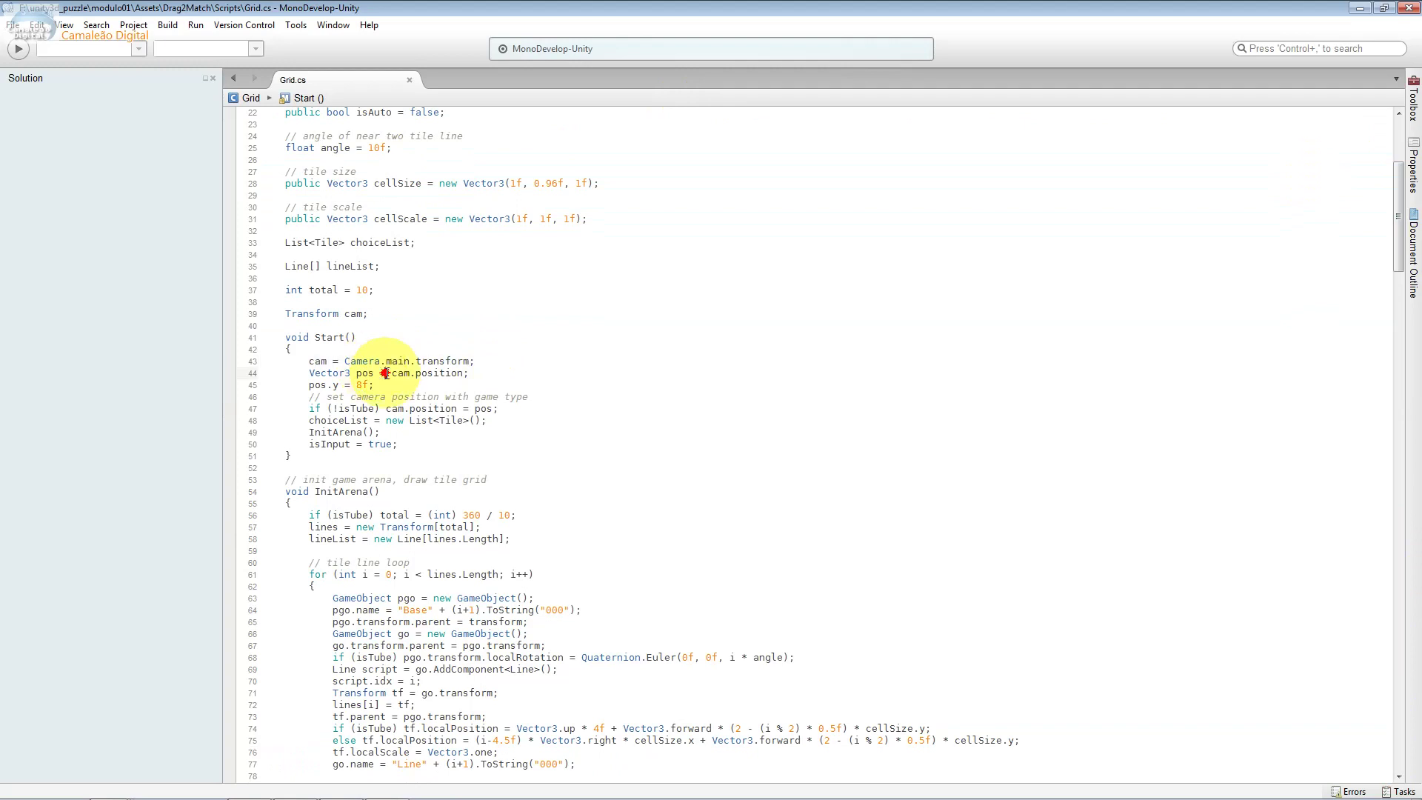
double_click(358, 385)
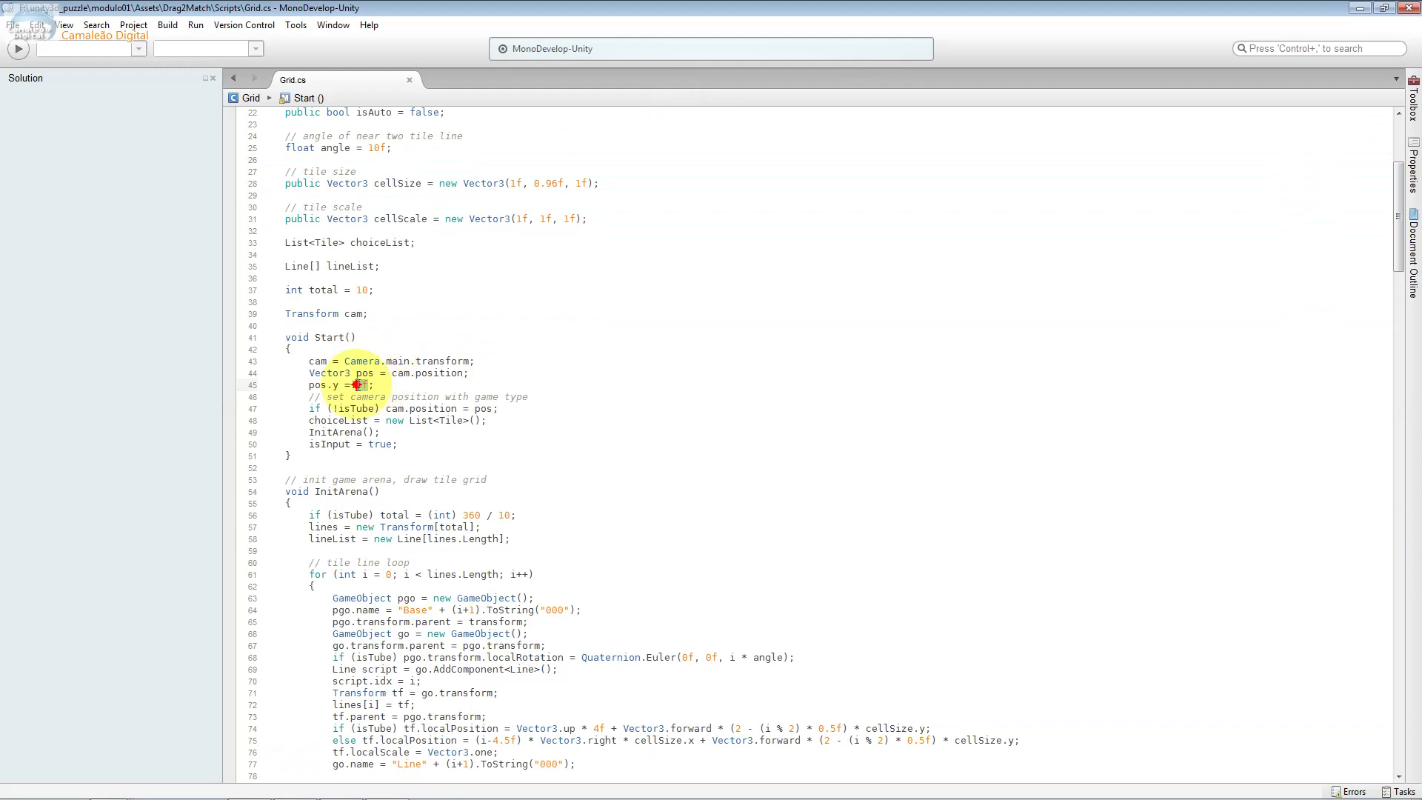
left_click(334, 386)
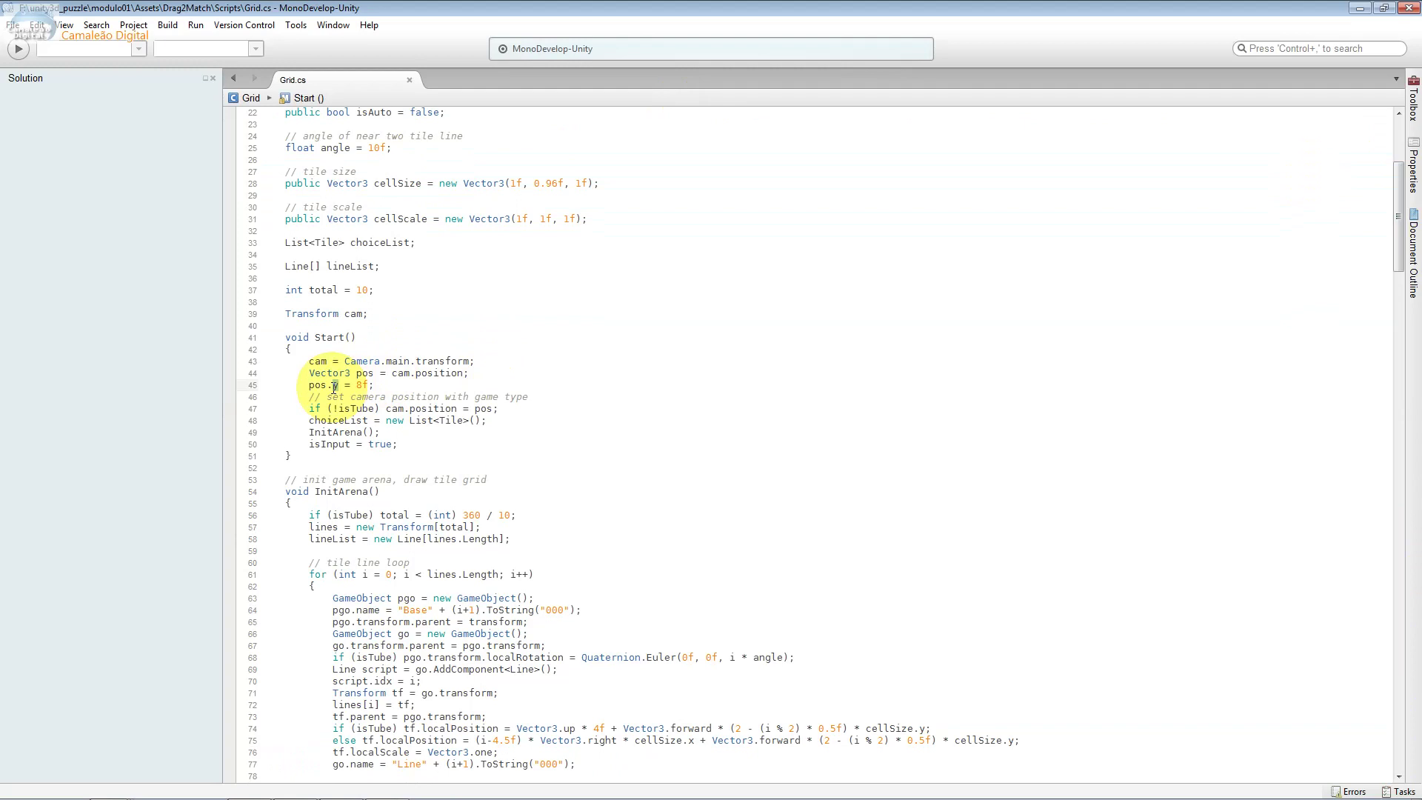
left_click(432, 404)
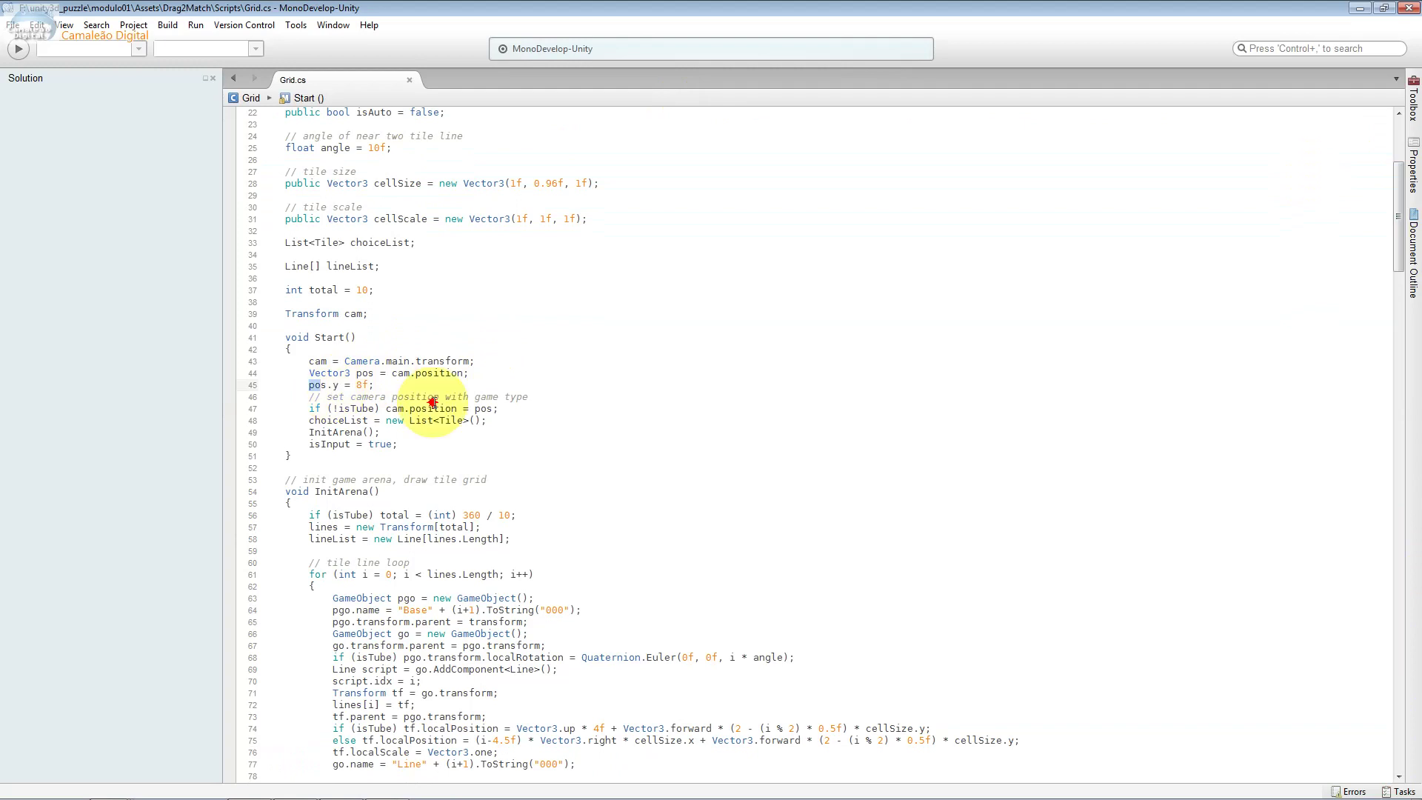
left_click(485, 412)
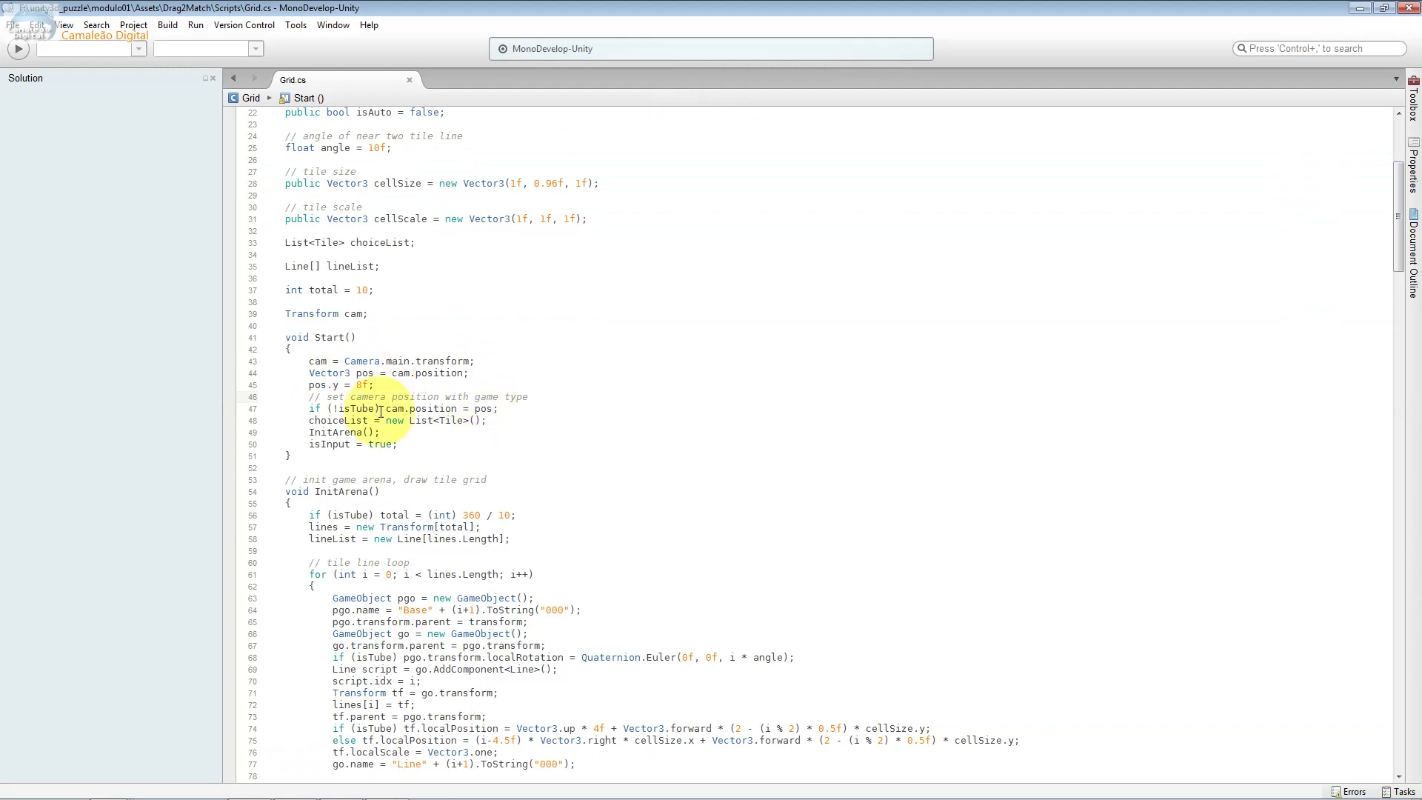
left_click_drag(380, 411, 334, 409)
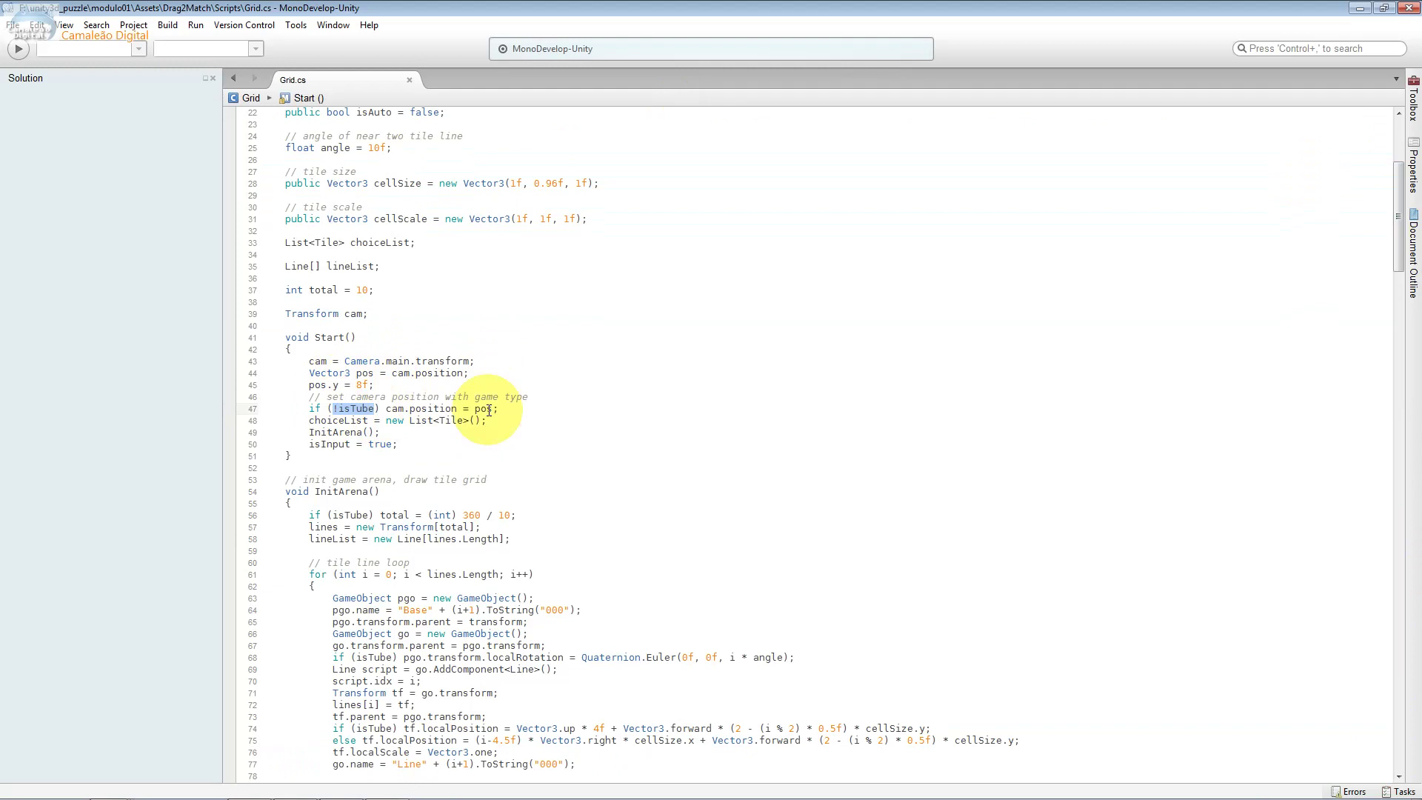
left_click_drag(499, 409, 476, 412)
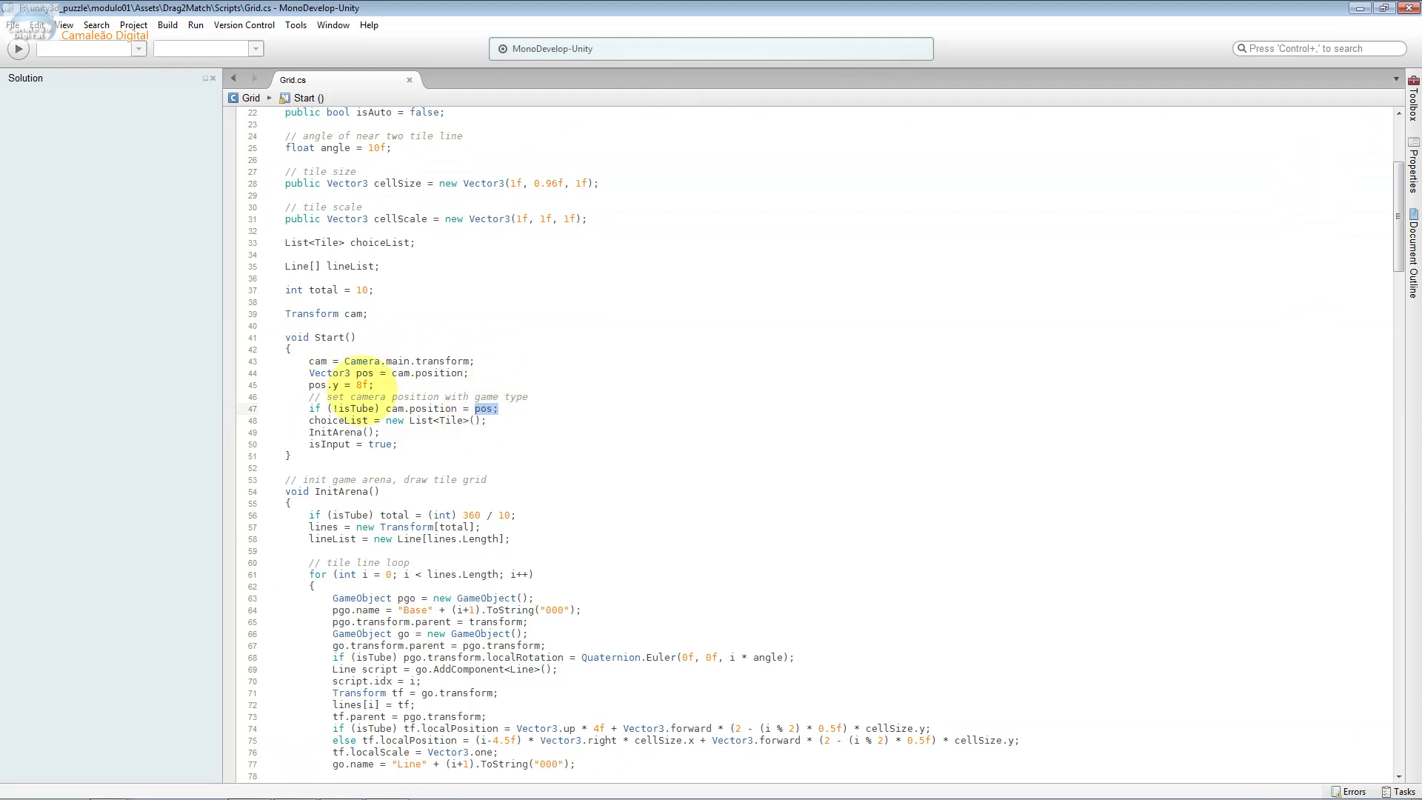
left_click(447, 410)
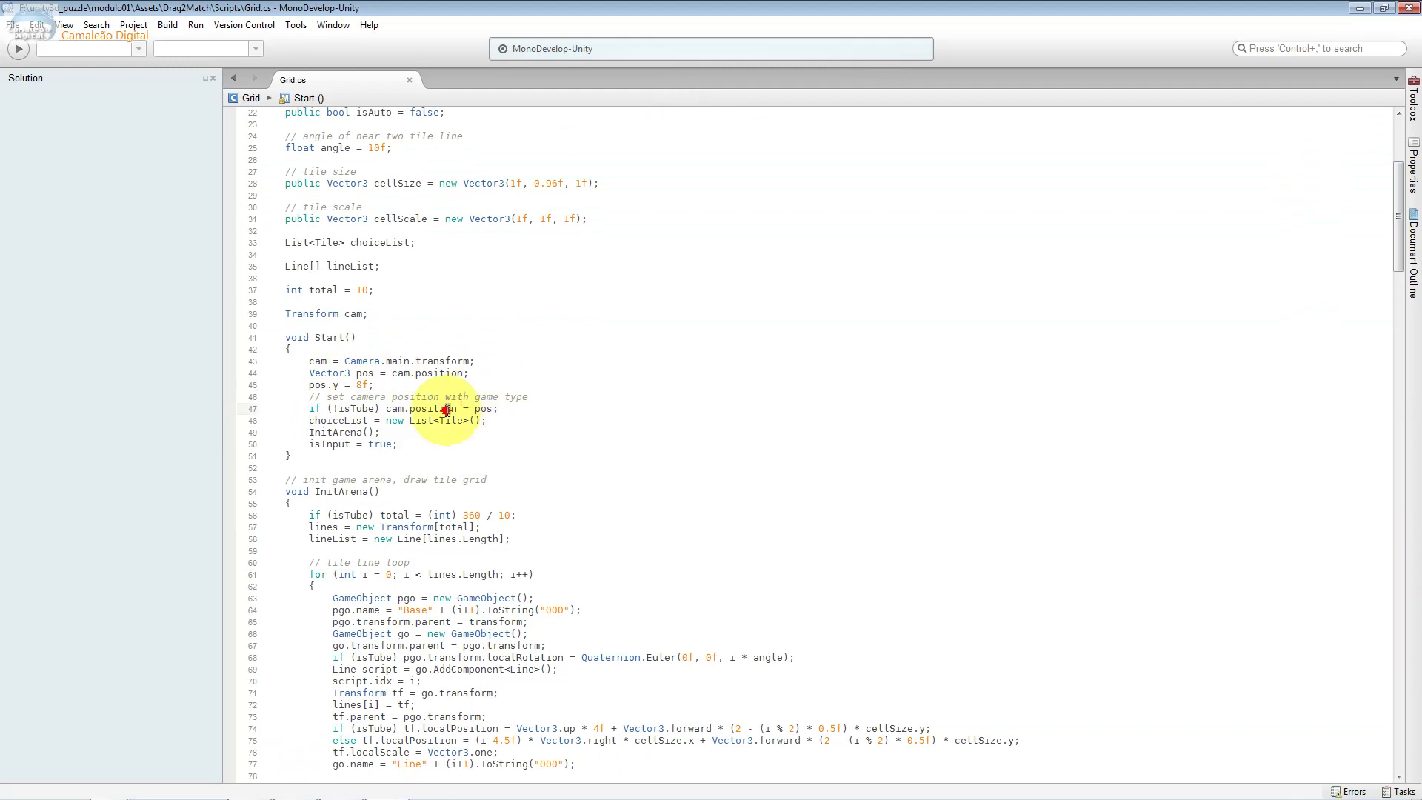
left_click_drag(446, 410, 386, 409)
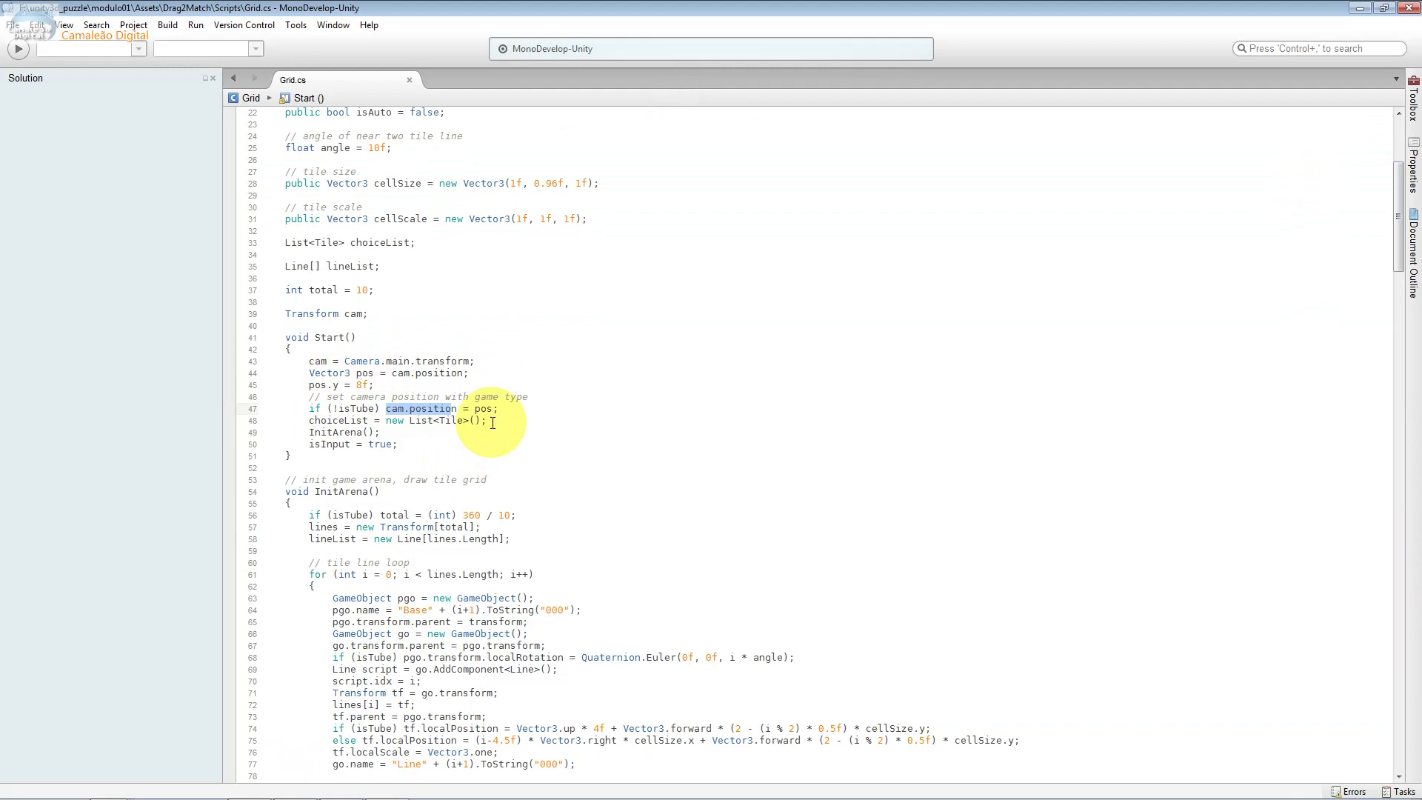
left_click_drag(492, 423, 462, 422)
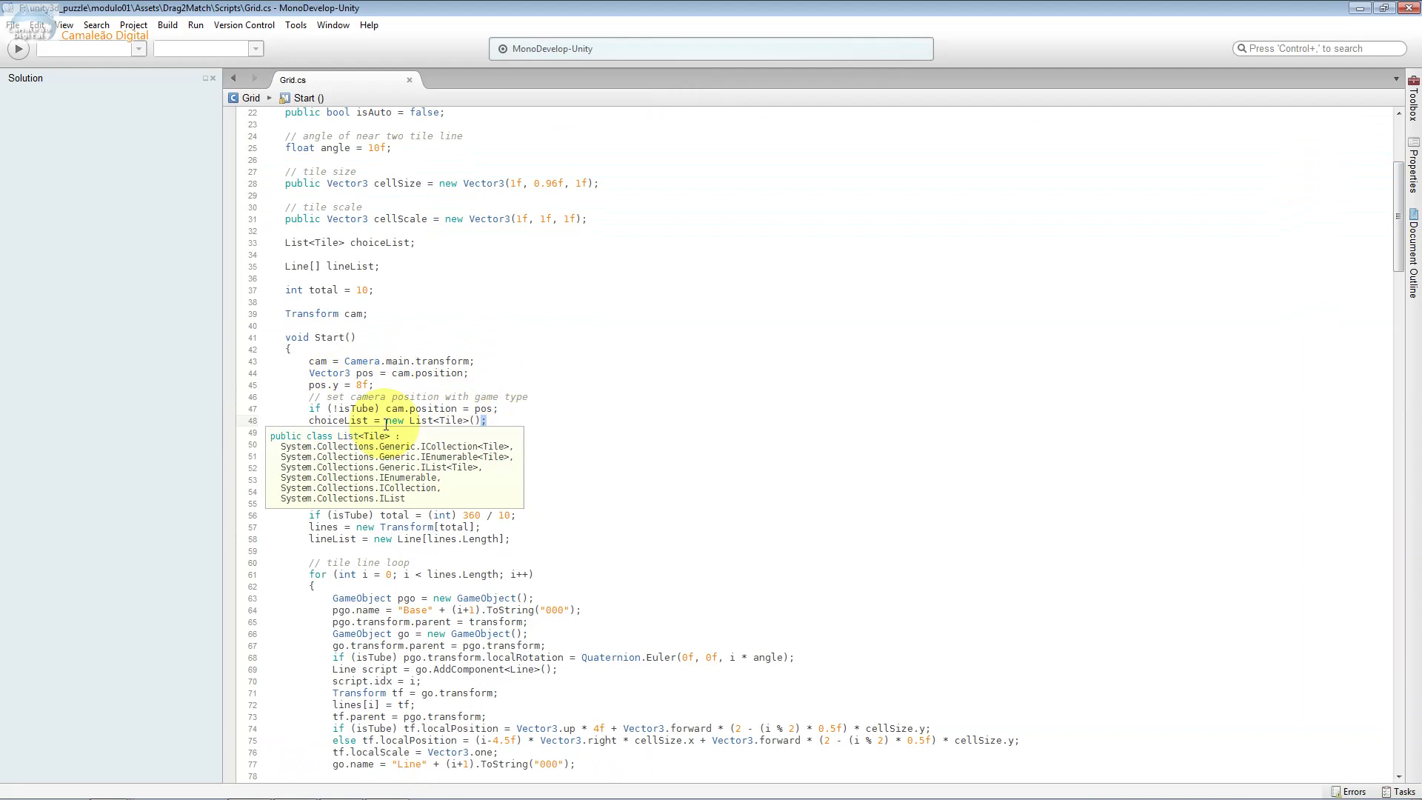
double_click(315, 422)
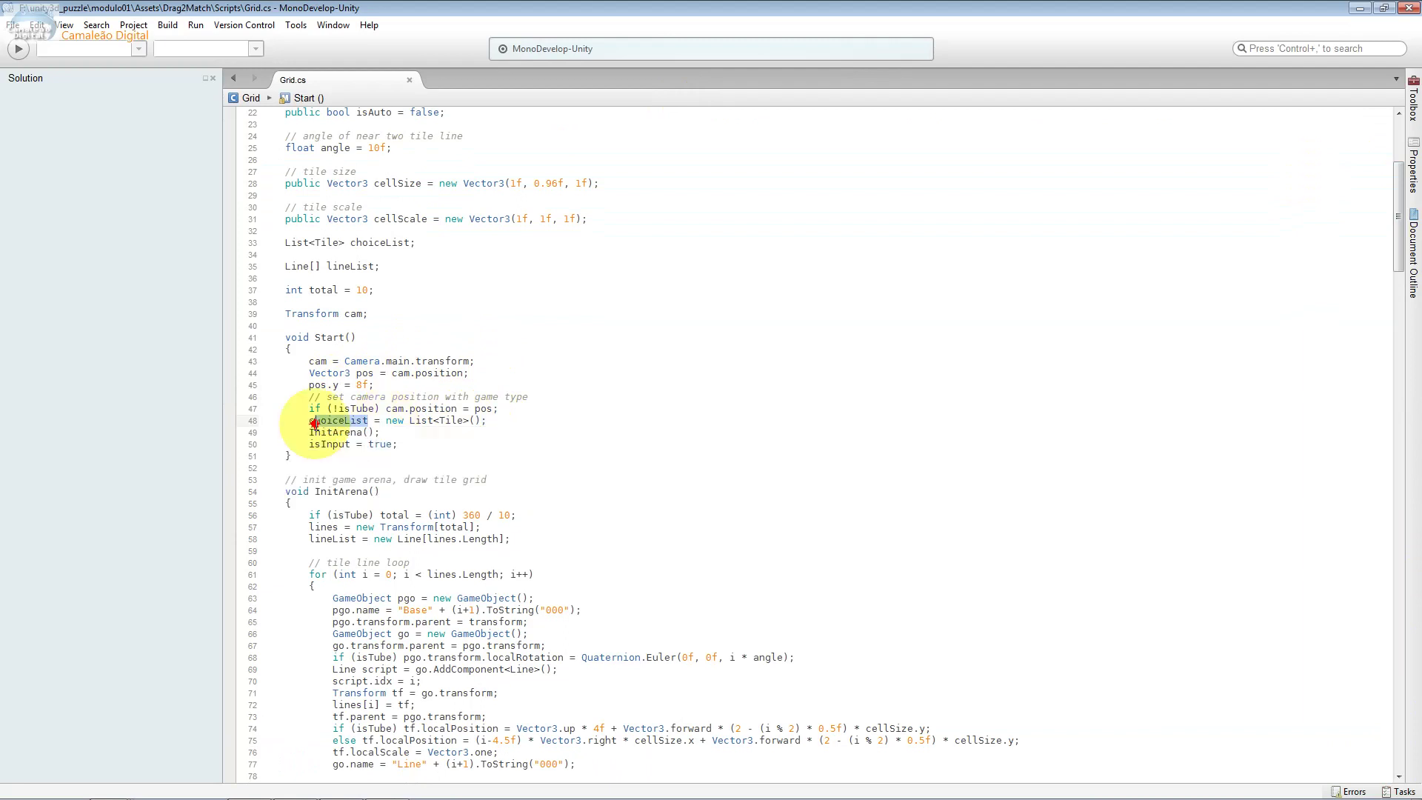
left_click_drag(380, 432, 232, 431)
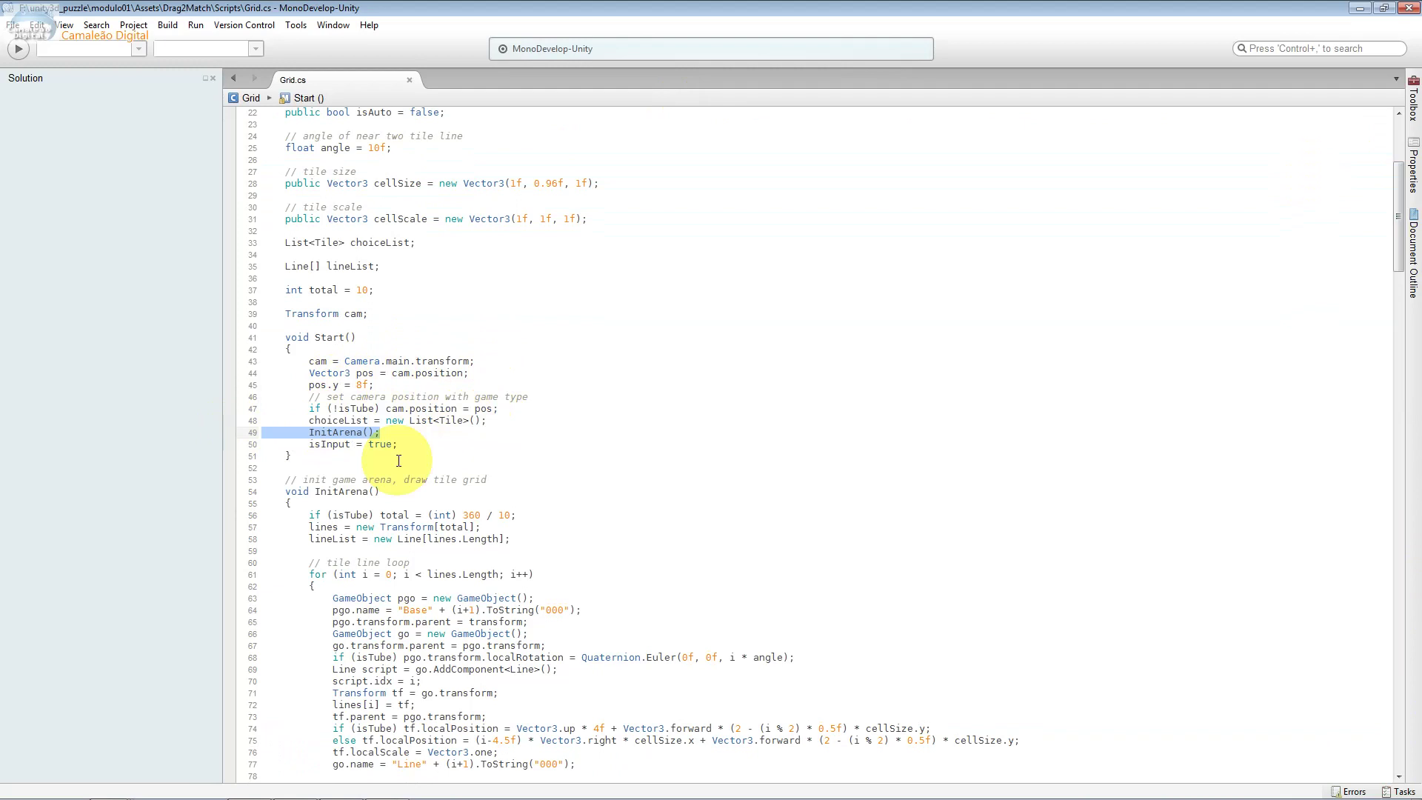
left_click_drag(398, 444, 357, 445)
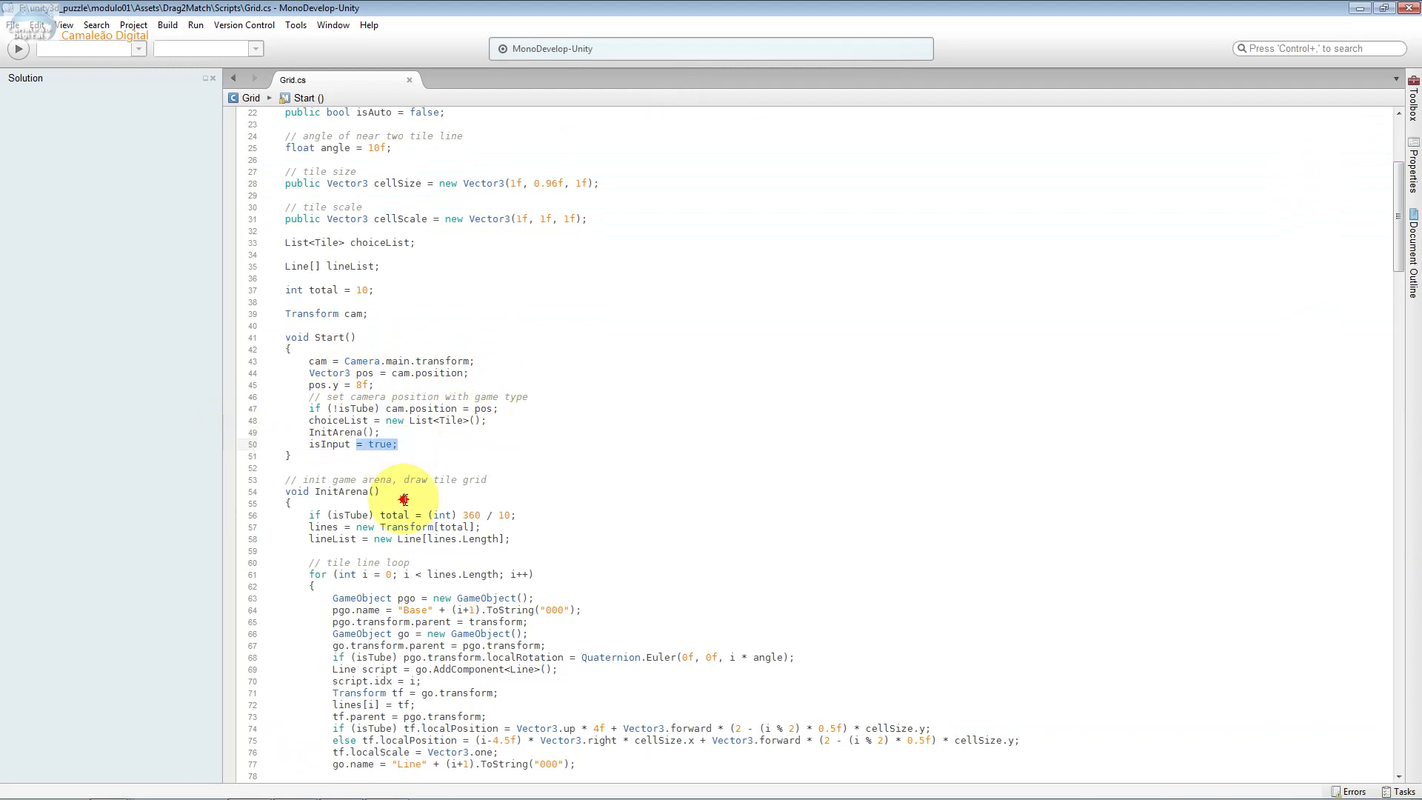
mouse_move(348, 449)
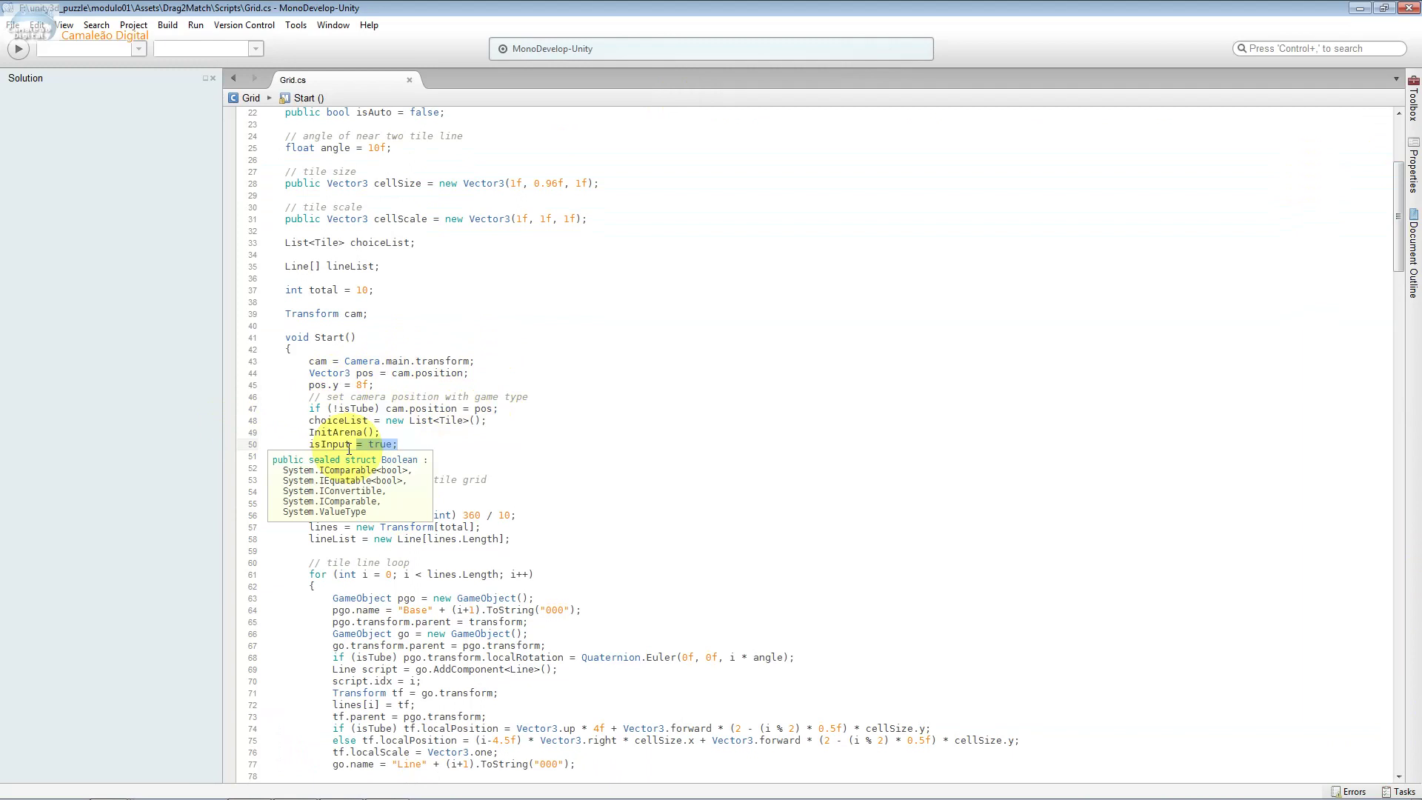
left_click(387, 490)
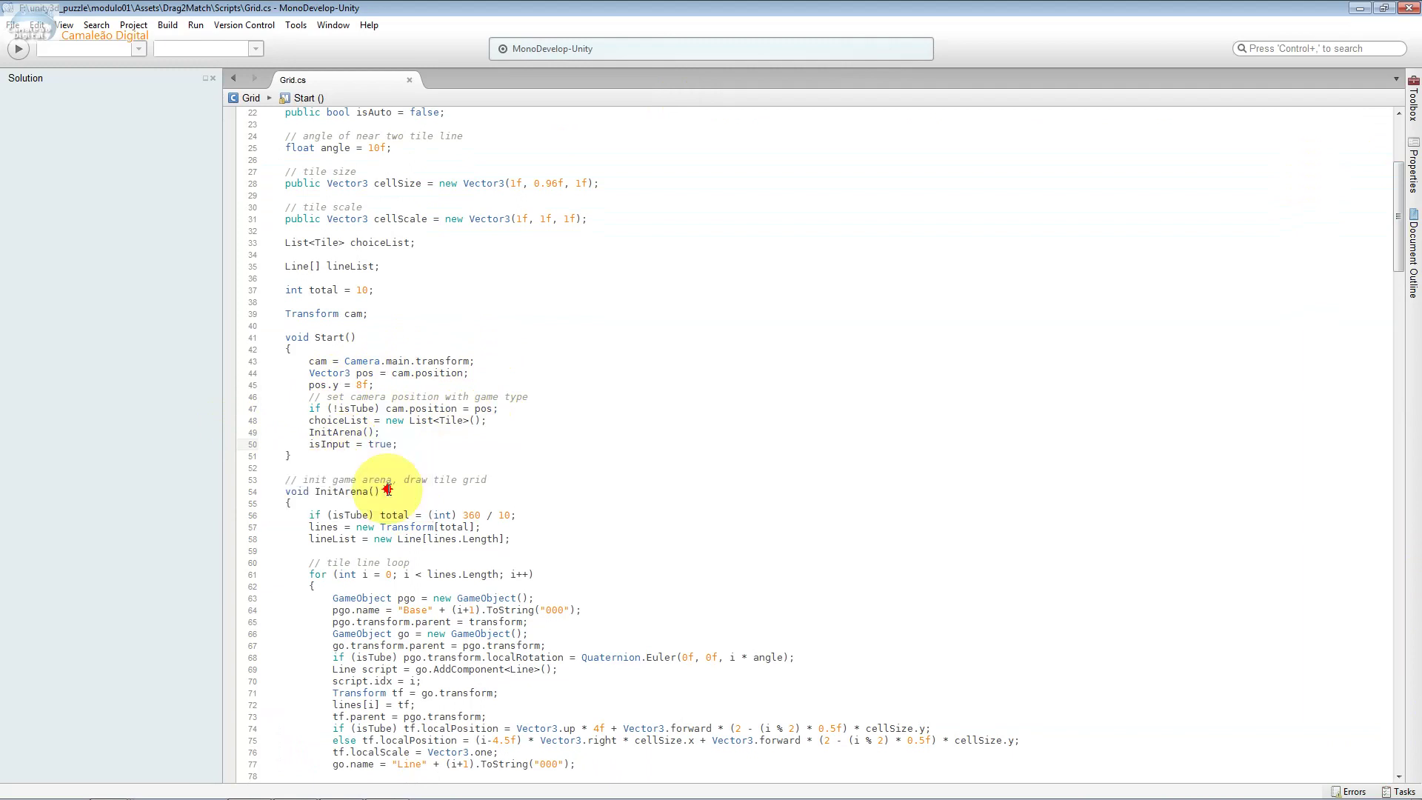
scroll(360, 254, "down", 4)
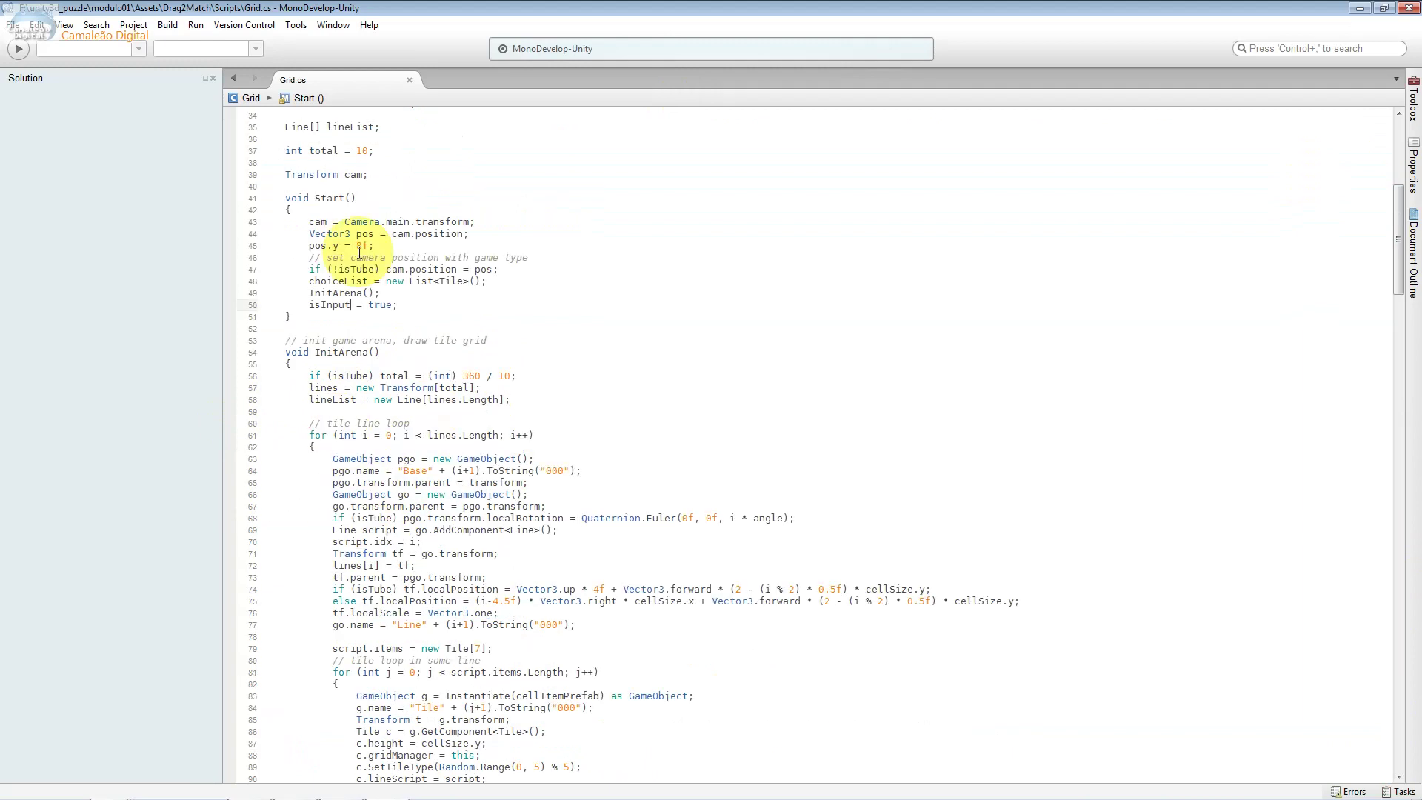
left_click_drag(307, 222, 430, 309)
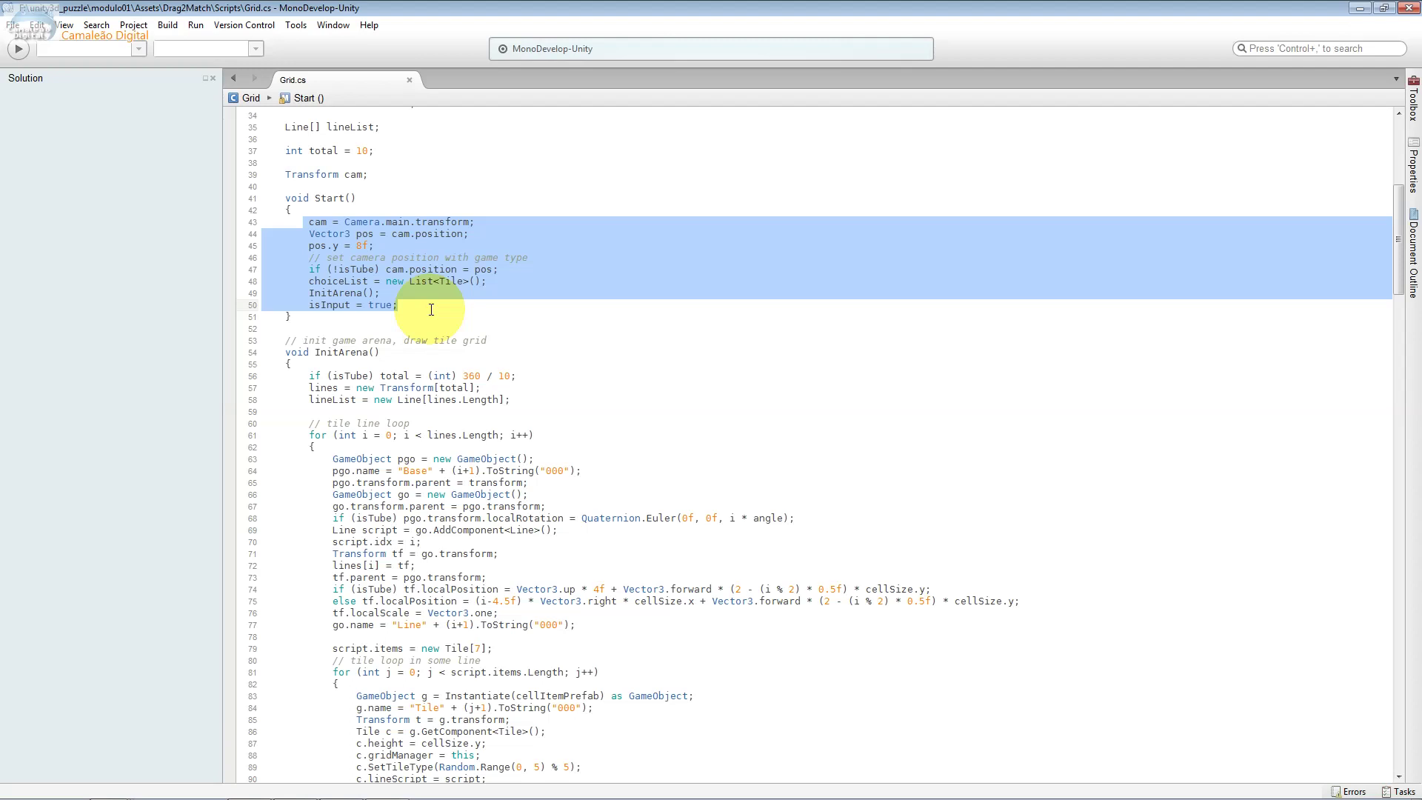
left_click_drag(379, 294, 295, 279)
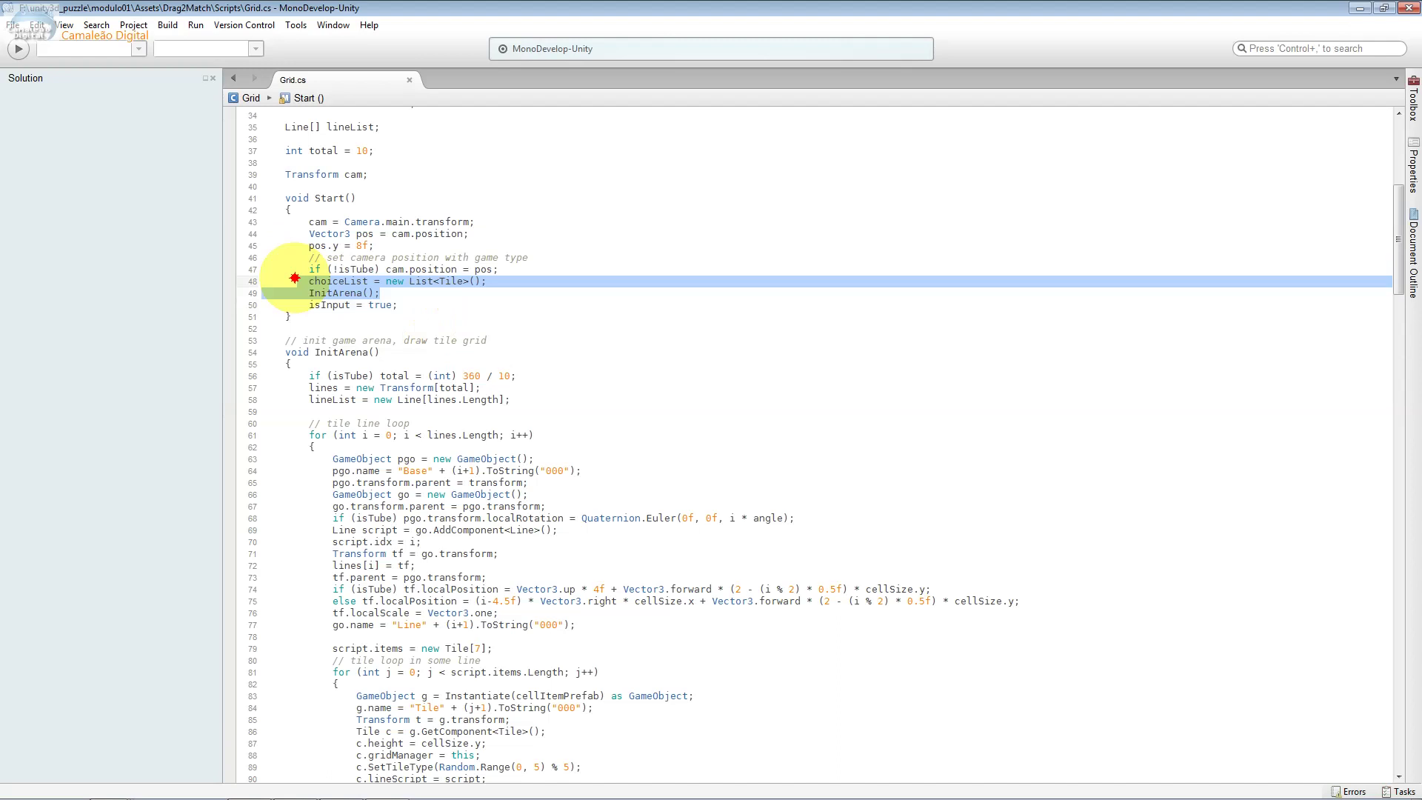
left_click(369, 269)
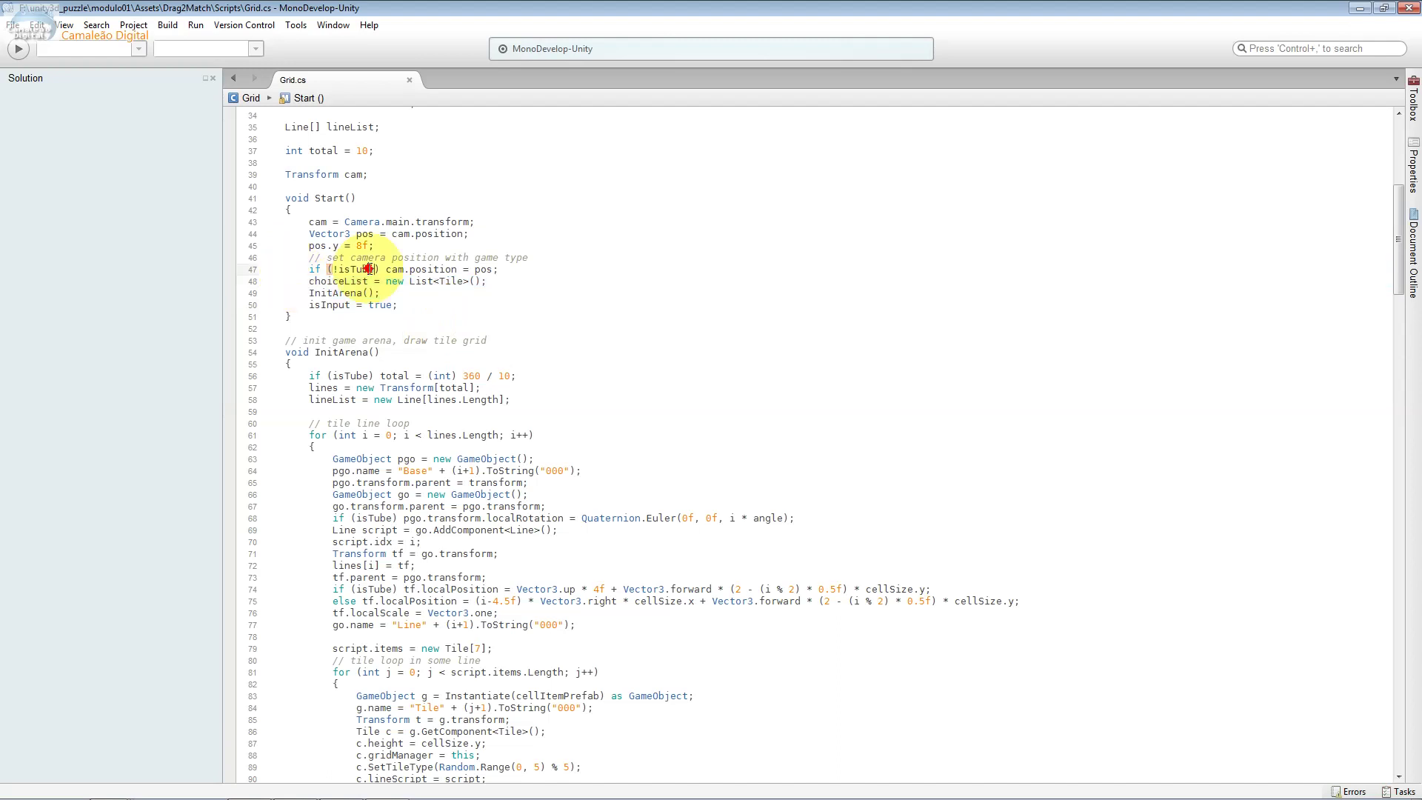
left_click(501, 285)
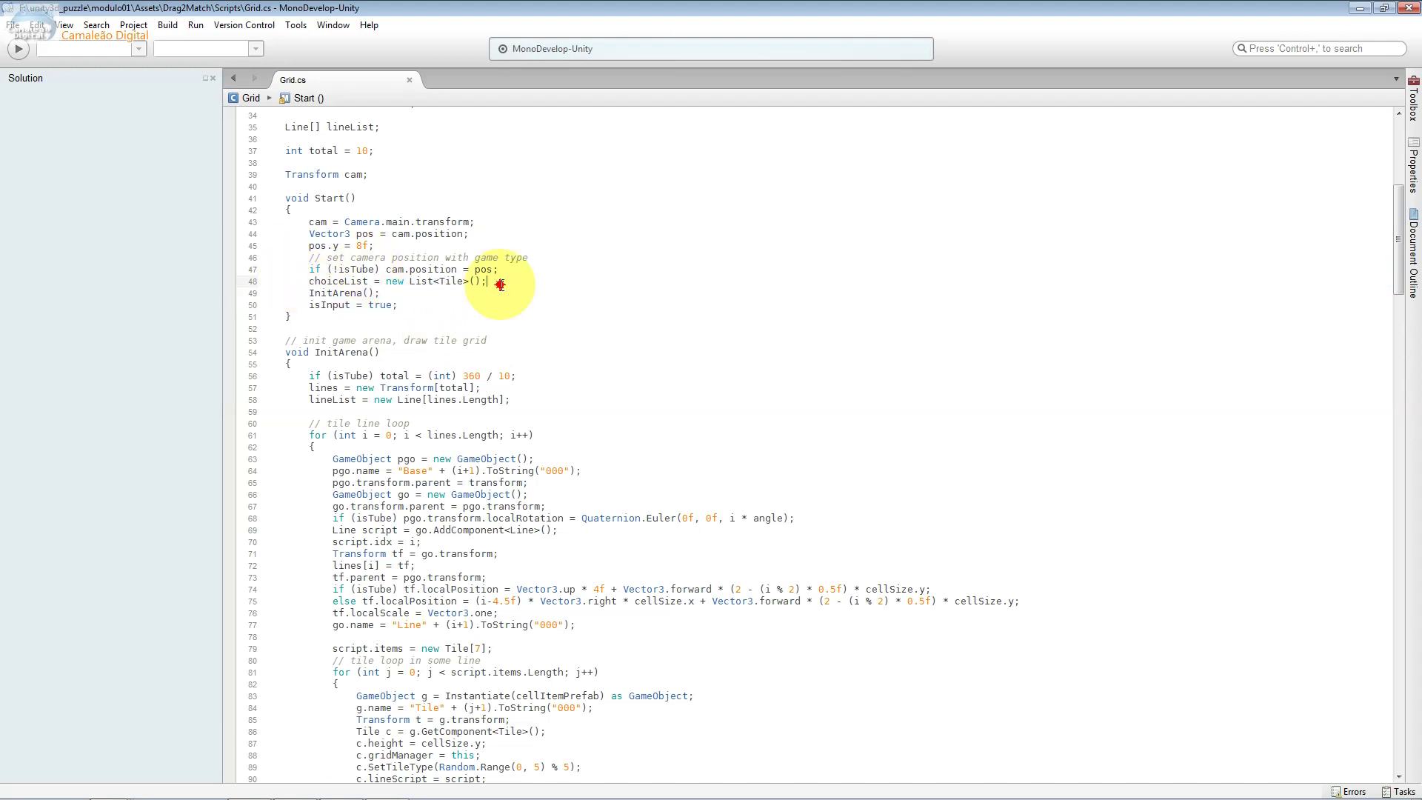
left_click_drag(501, 285, 216, 288)
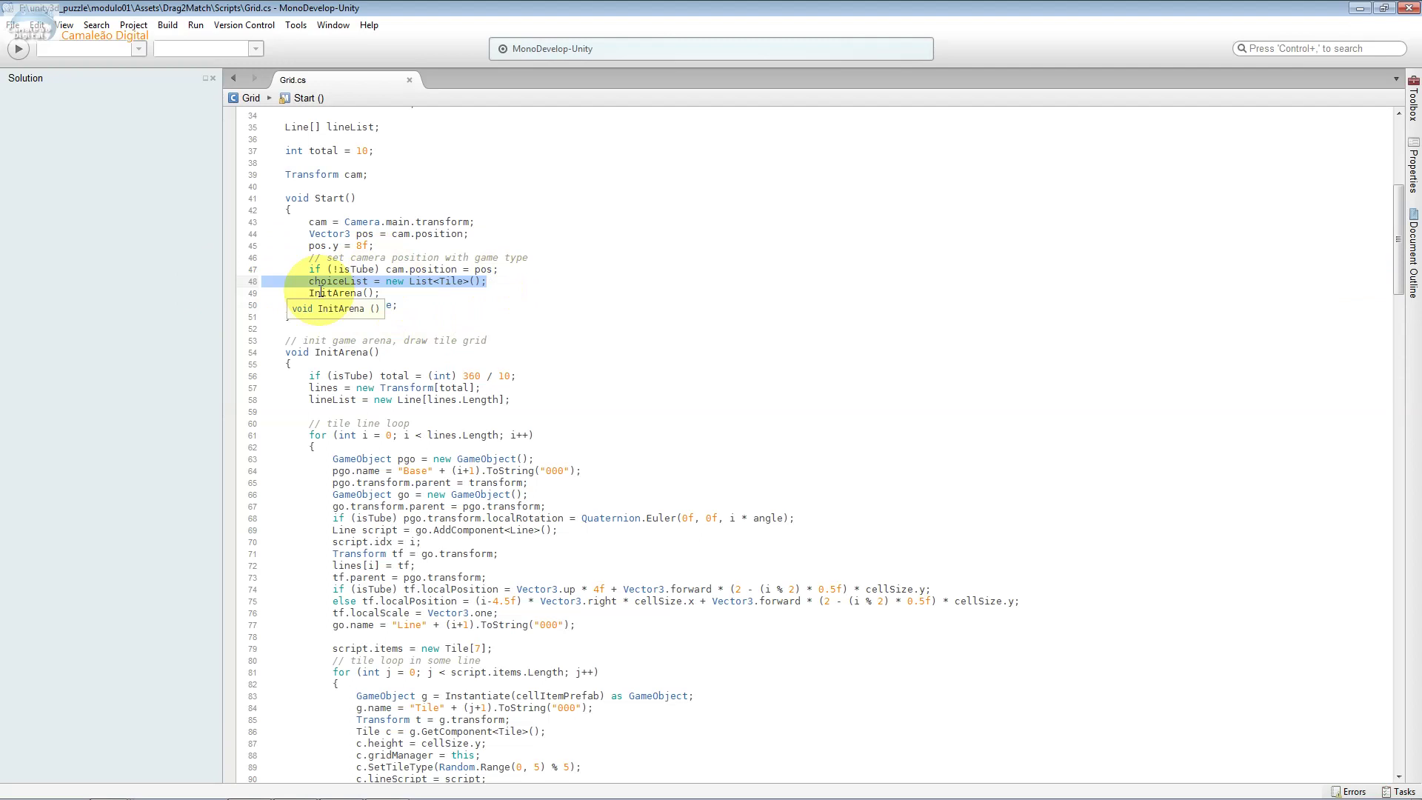
left_click_drag(291, 222, 450, 309)
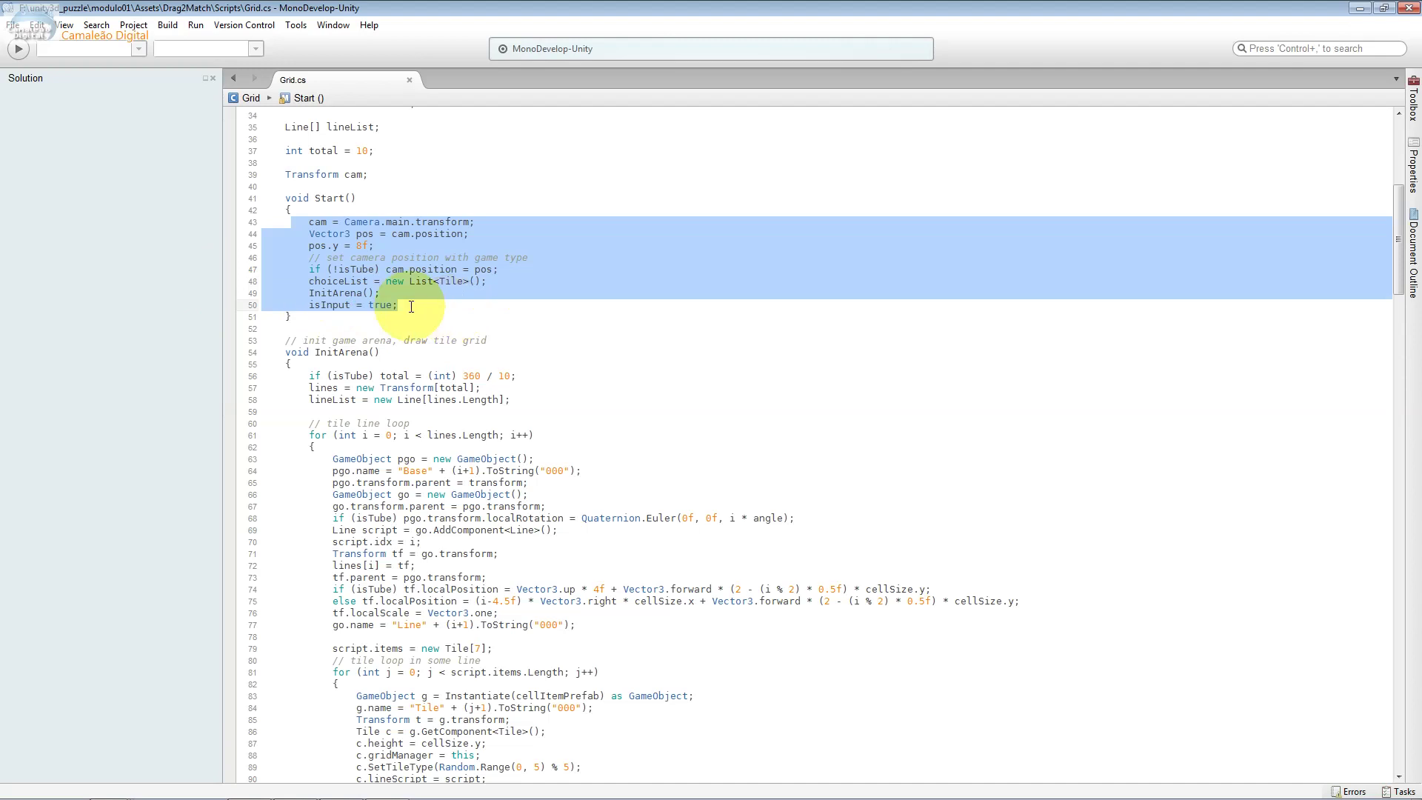
left_click(384, 426)
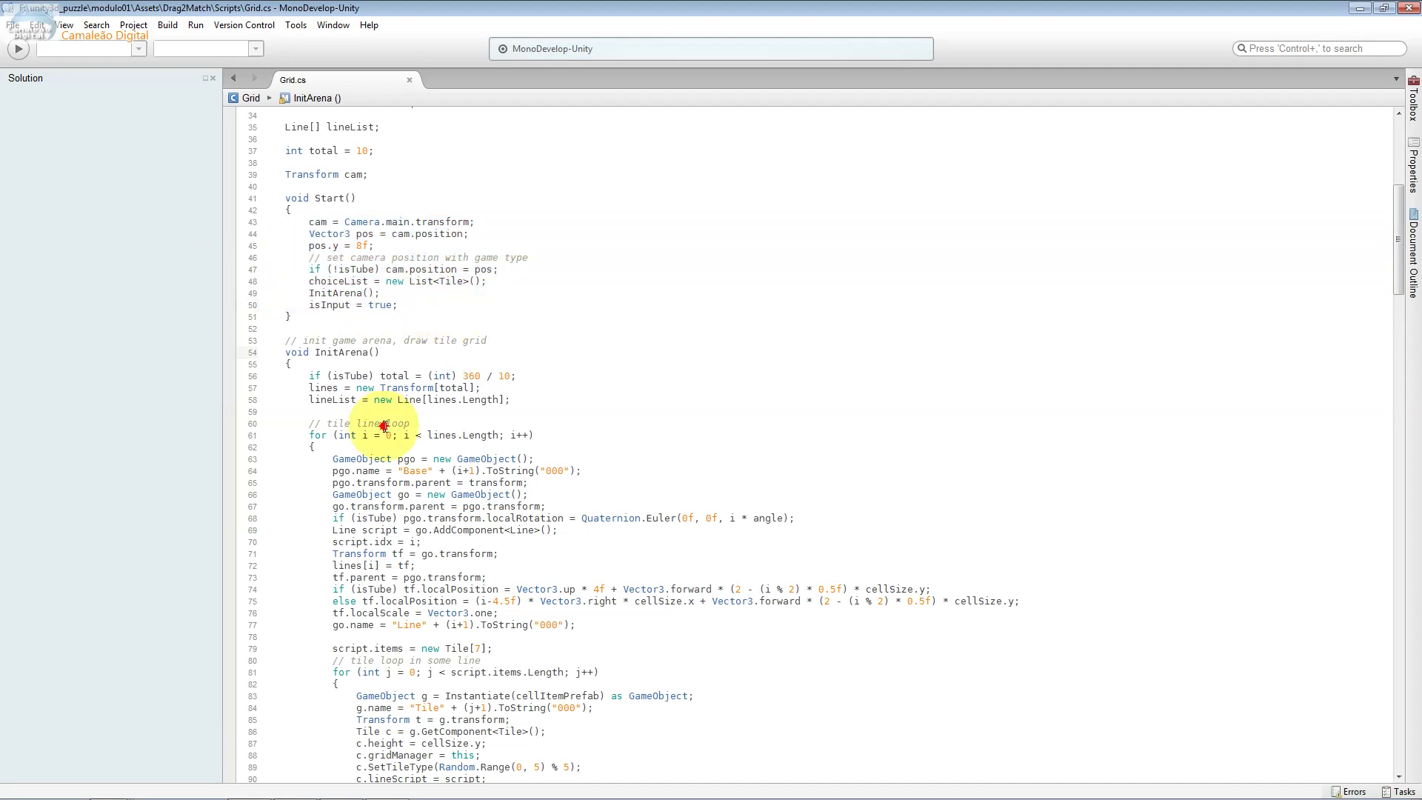
left_click_drag(292, 317, 310, 246)
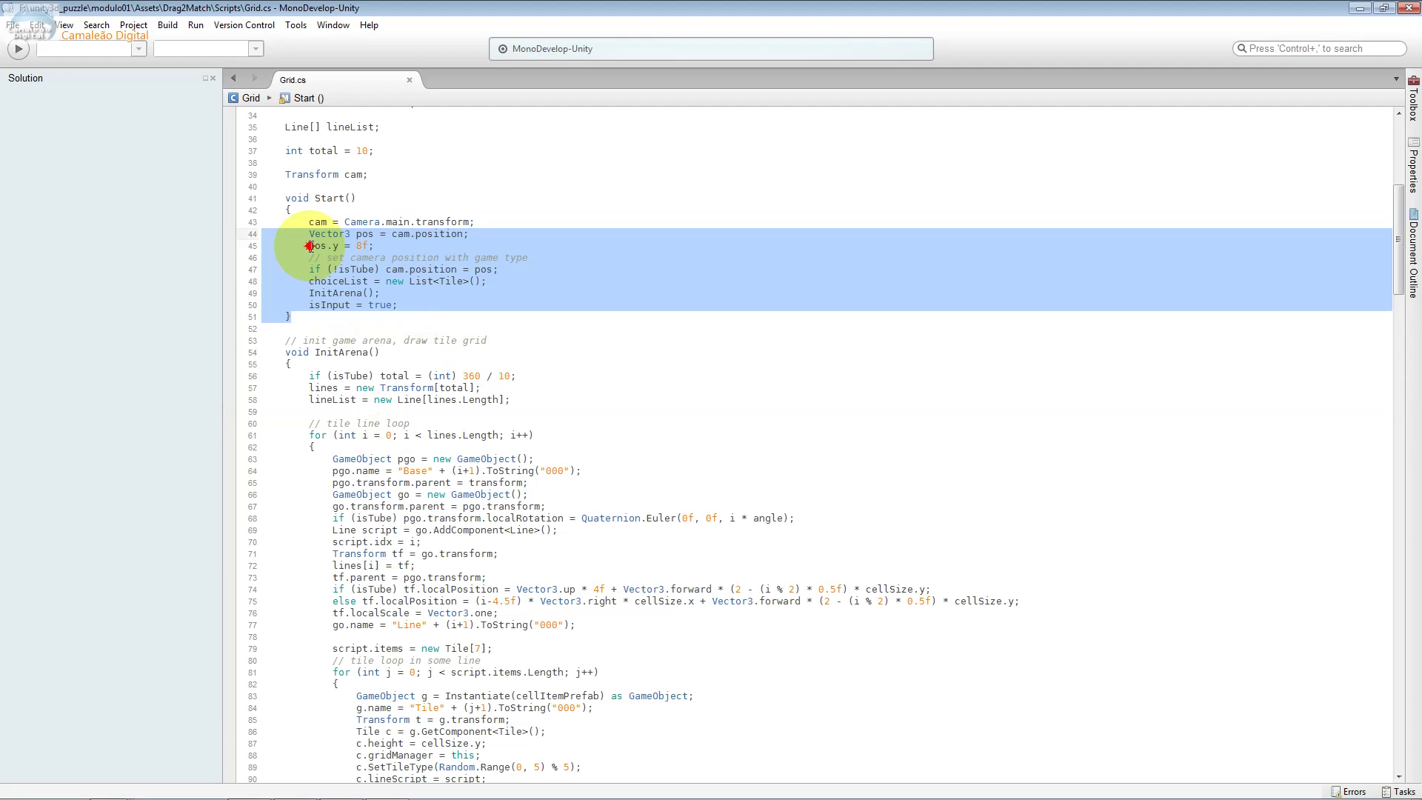
left_click(337, 305)
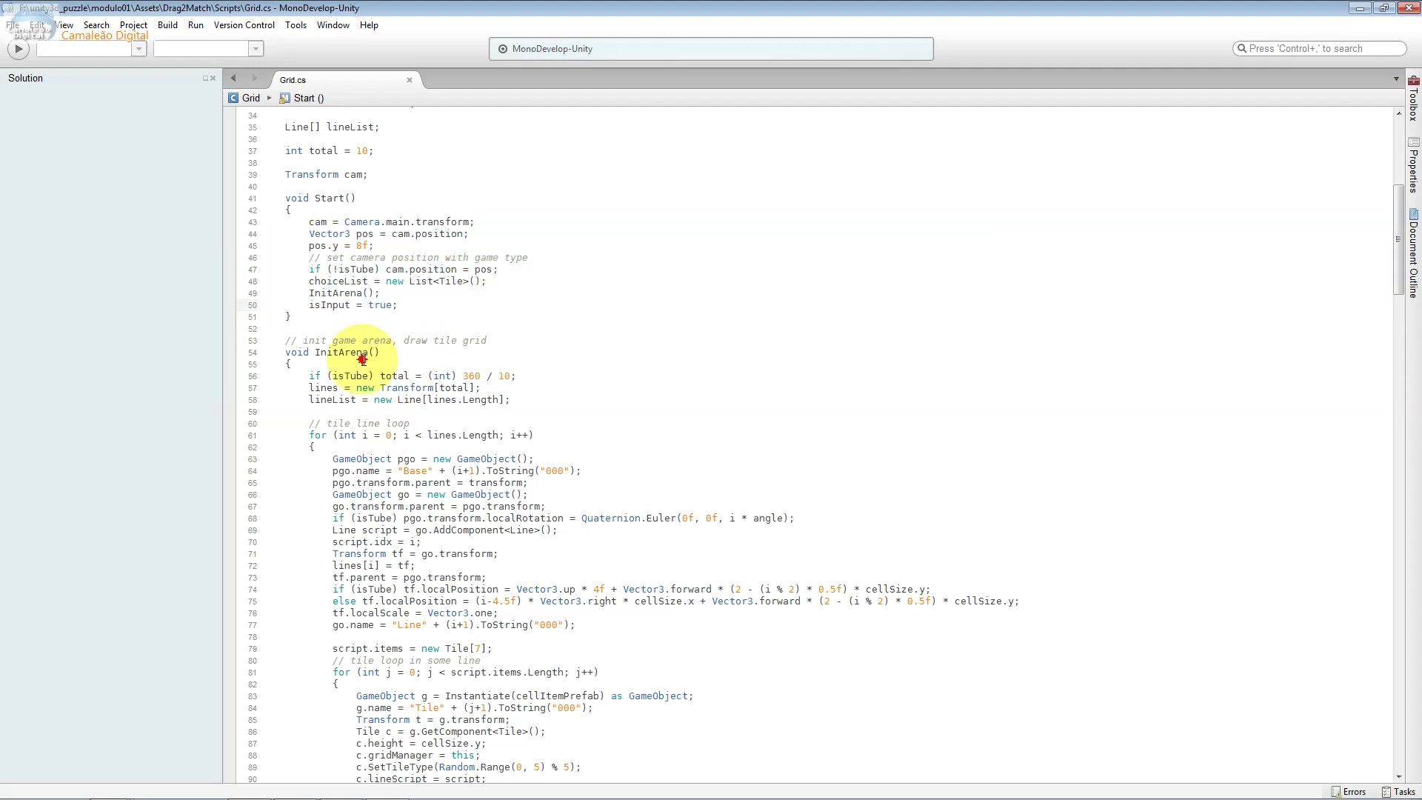
triple_click(362, 355)
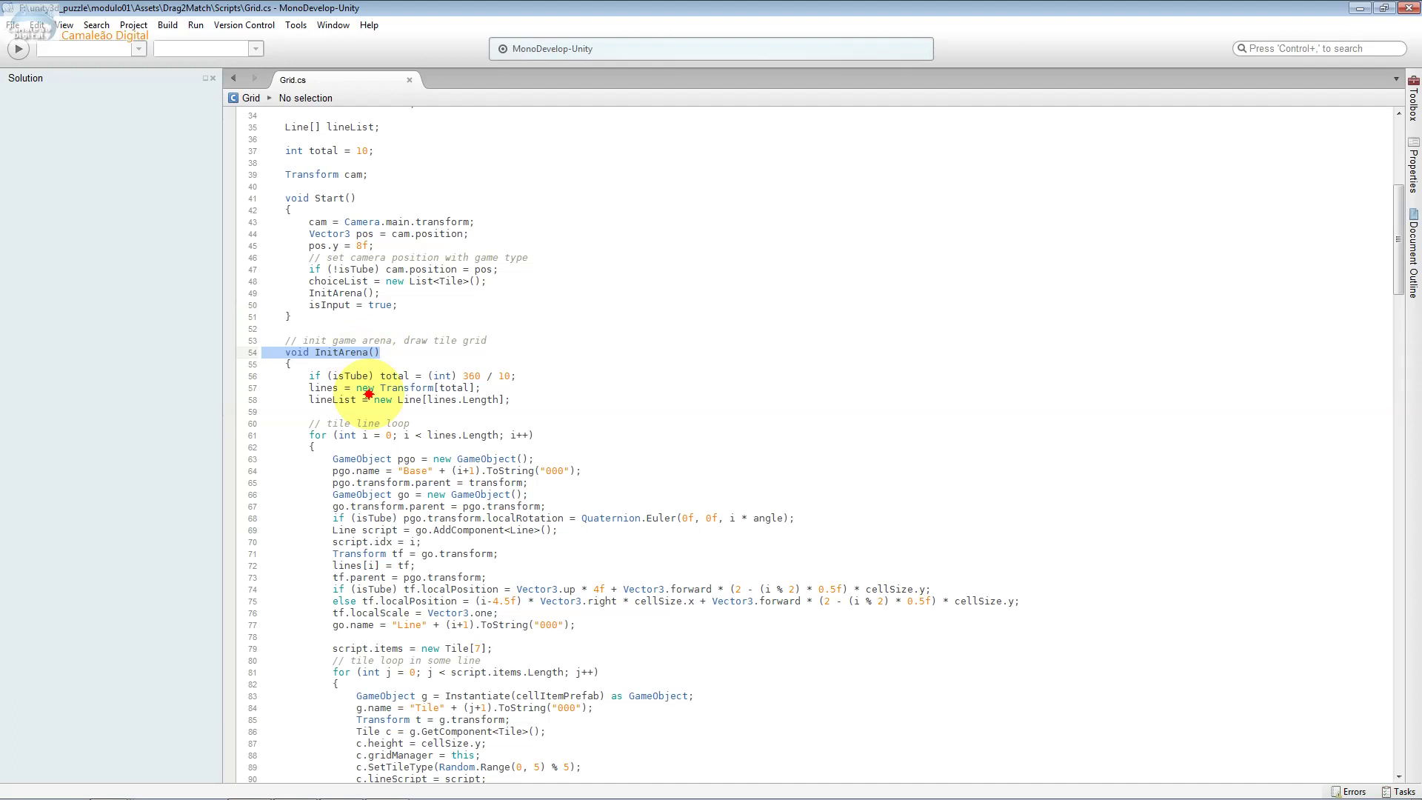
left_click(334, 379)
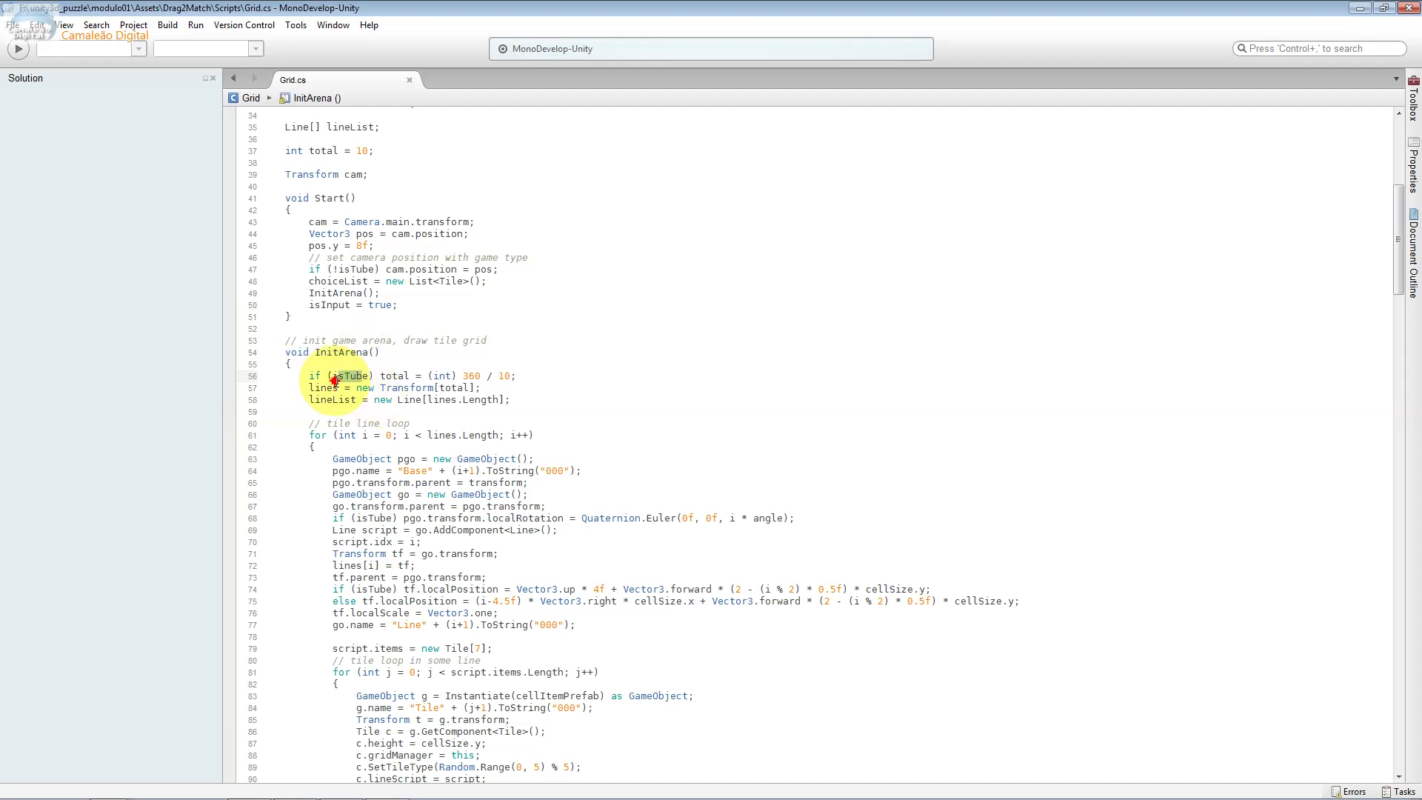
left_click(464, 377)
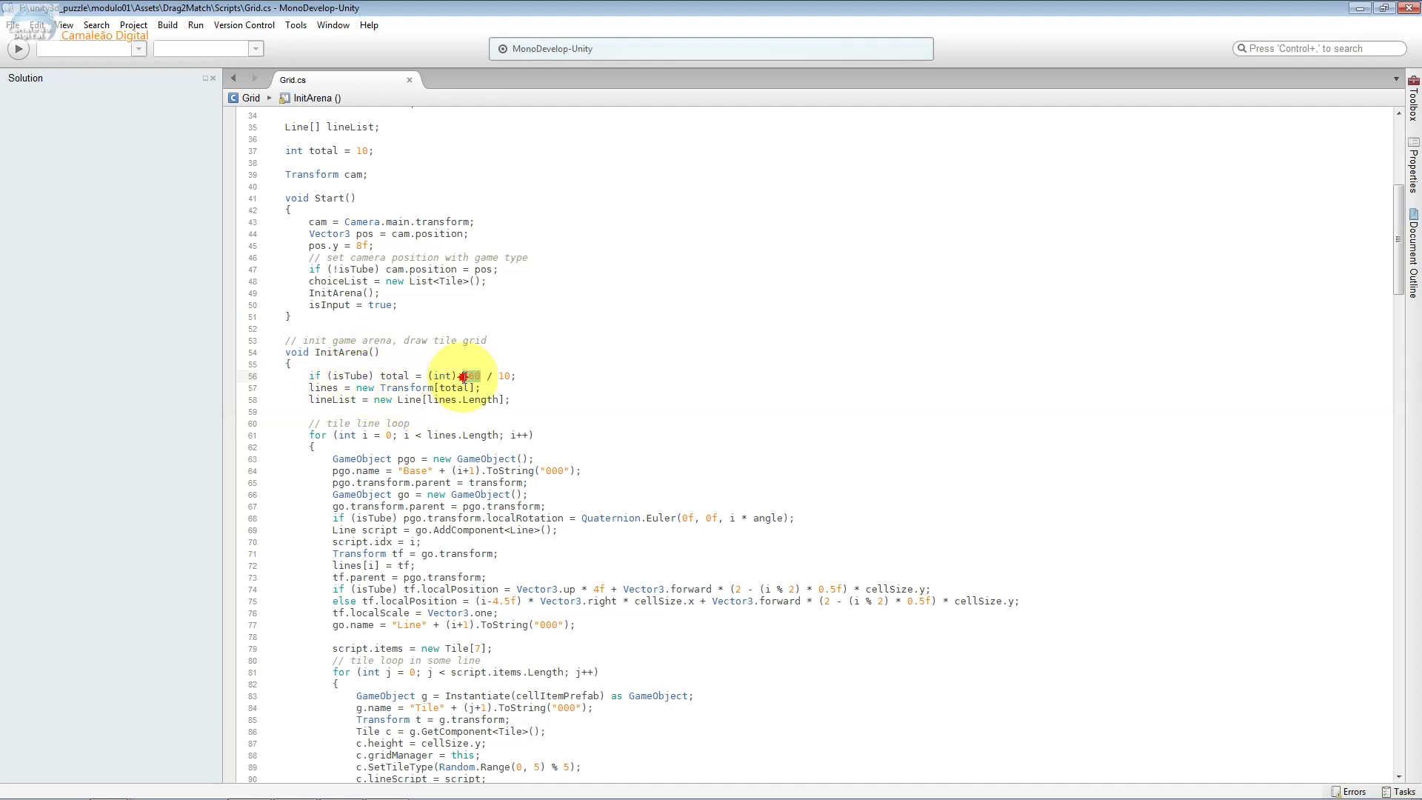
left_click(486, 379)
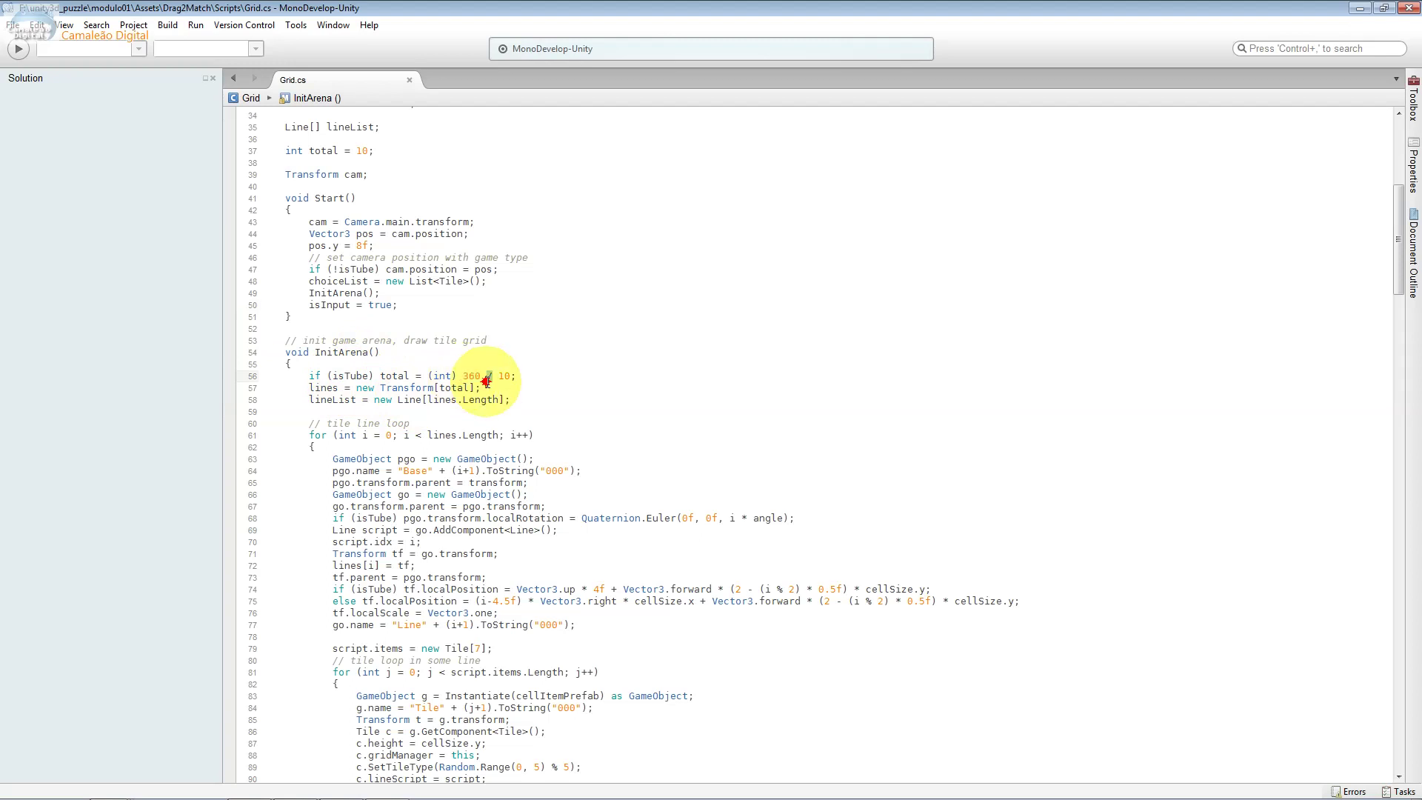
left_click(507, 379)
key("BackSpace")
key("BackSpace")
type("5")
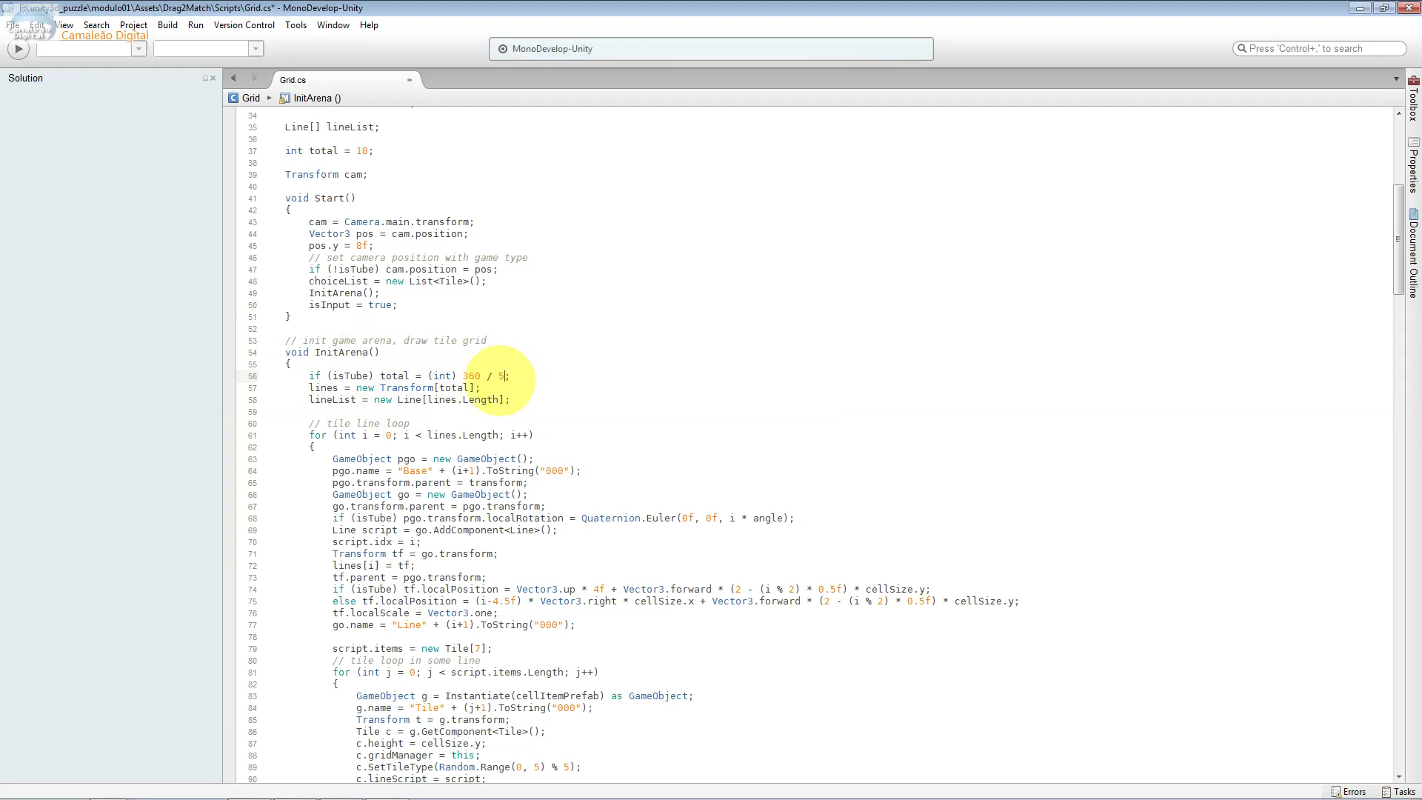
key("ctrl+s")
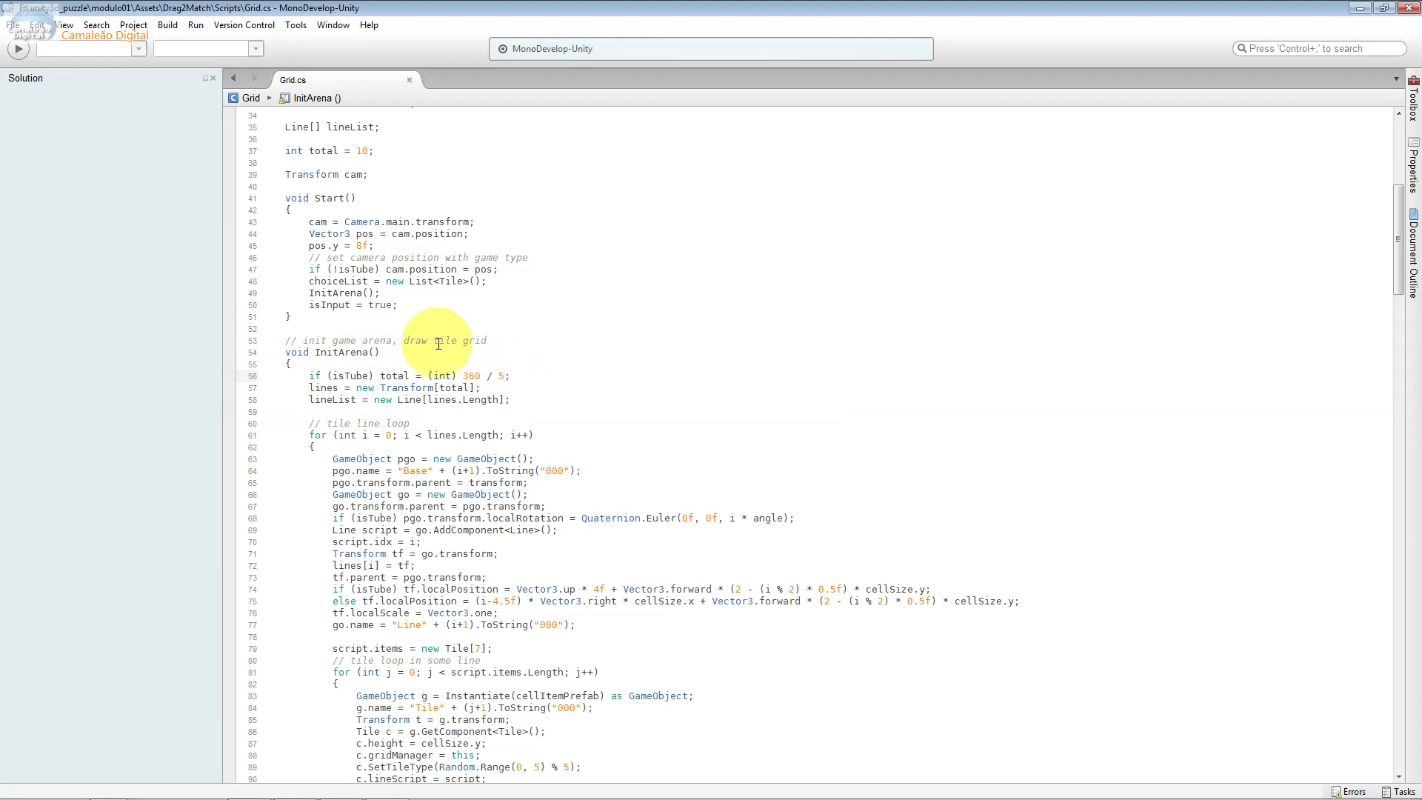
key("ctrl+z")
left_click(296, 373)
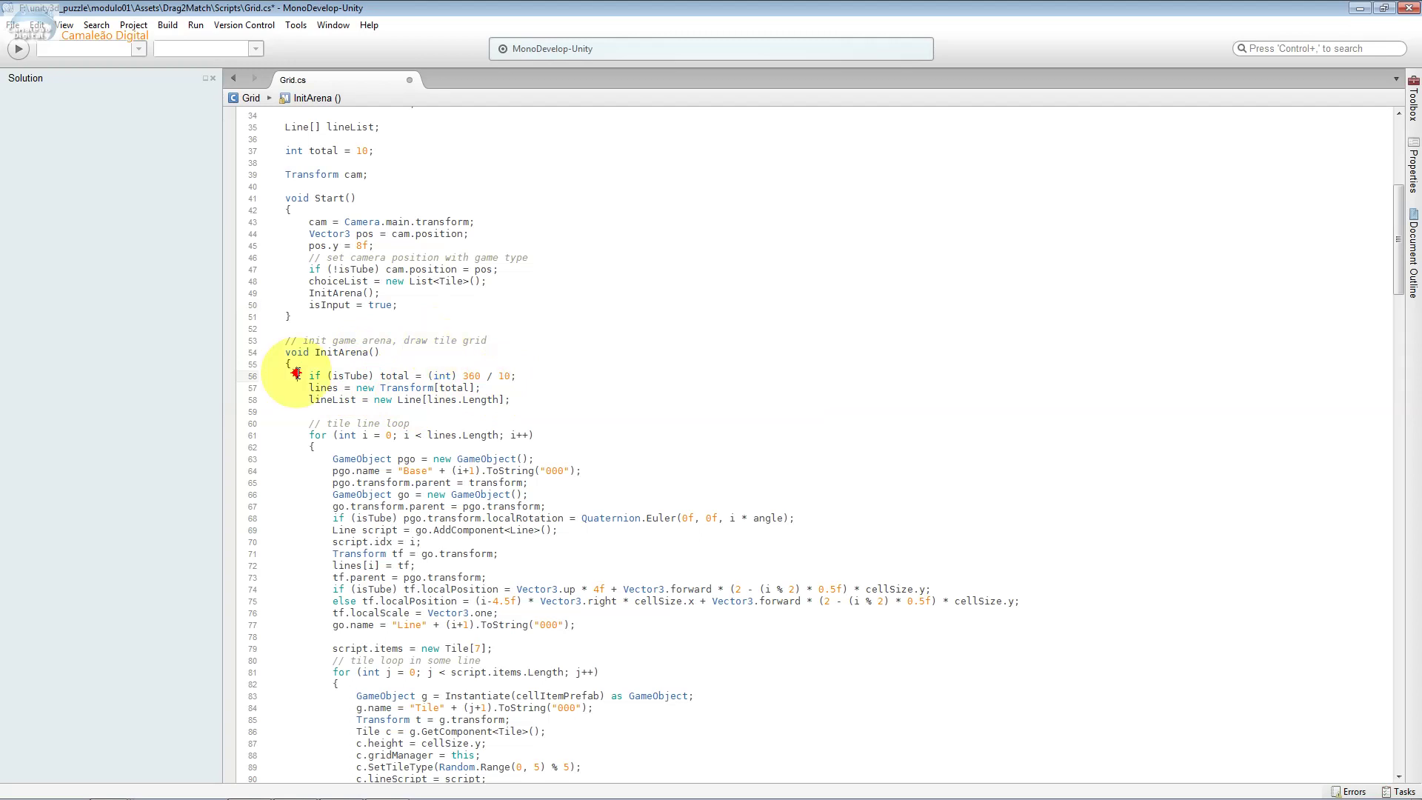
key("shift+End")
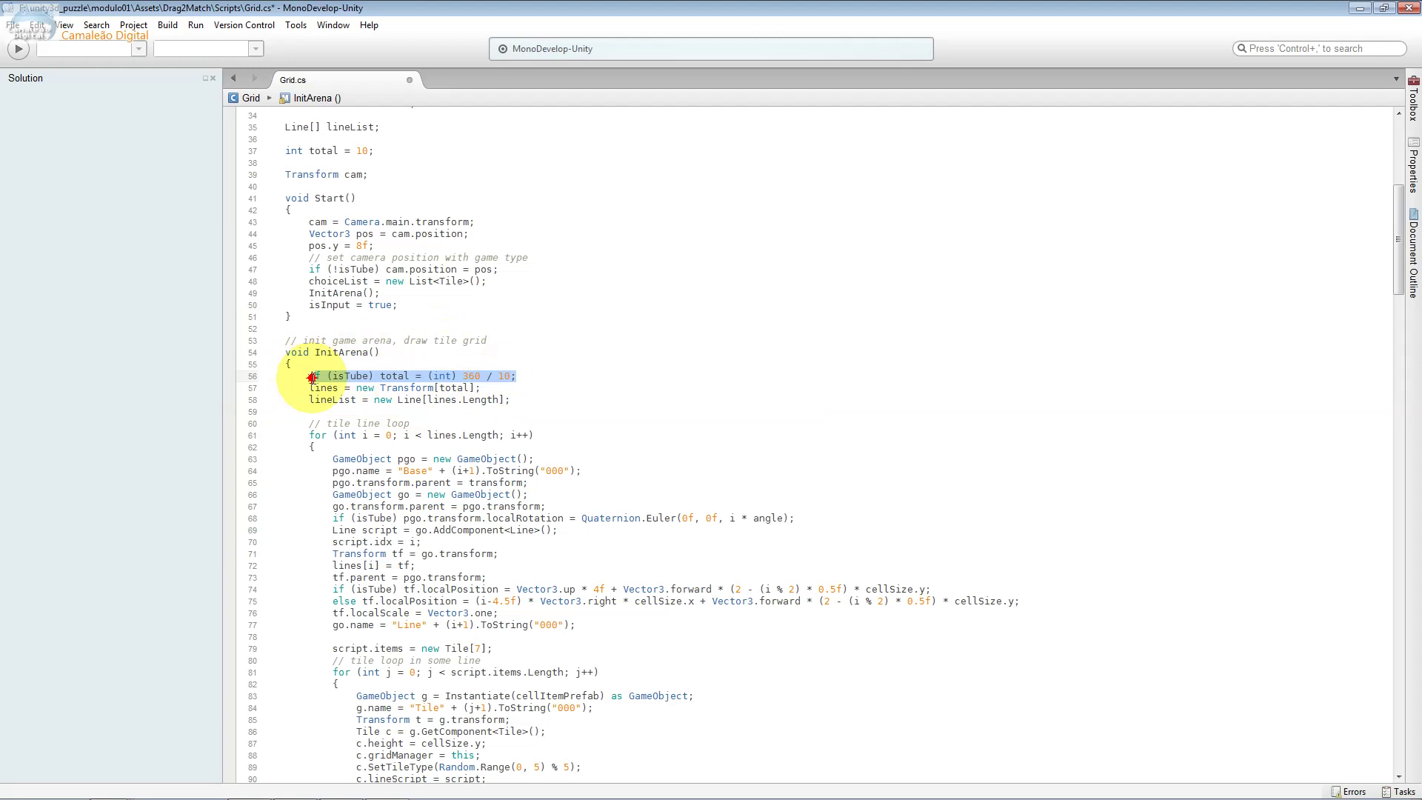
key("Up")
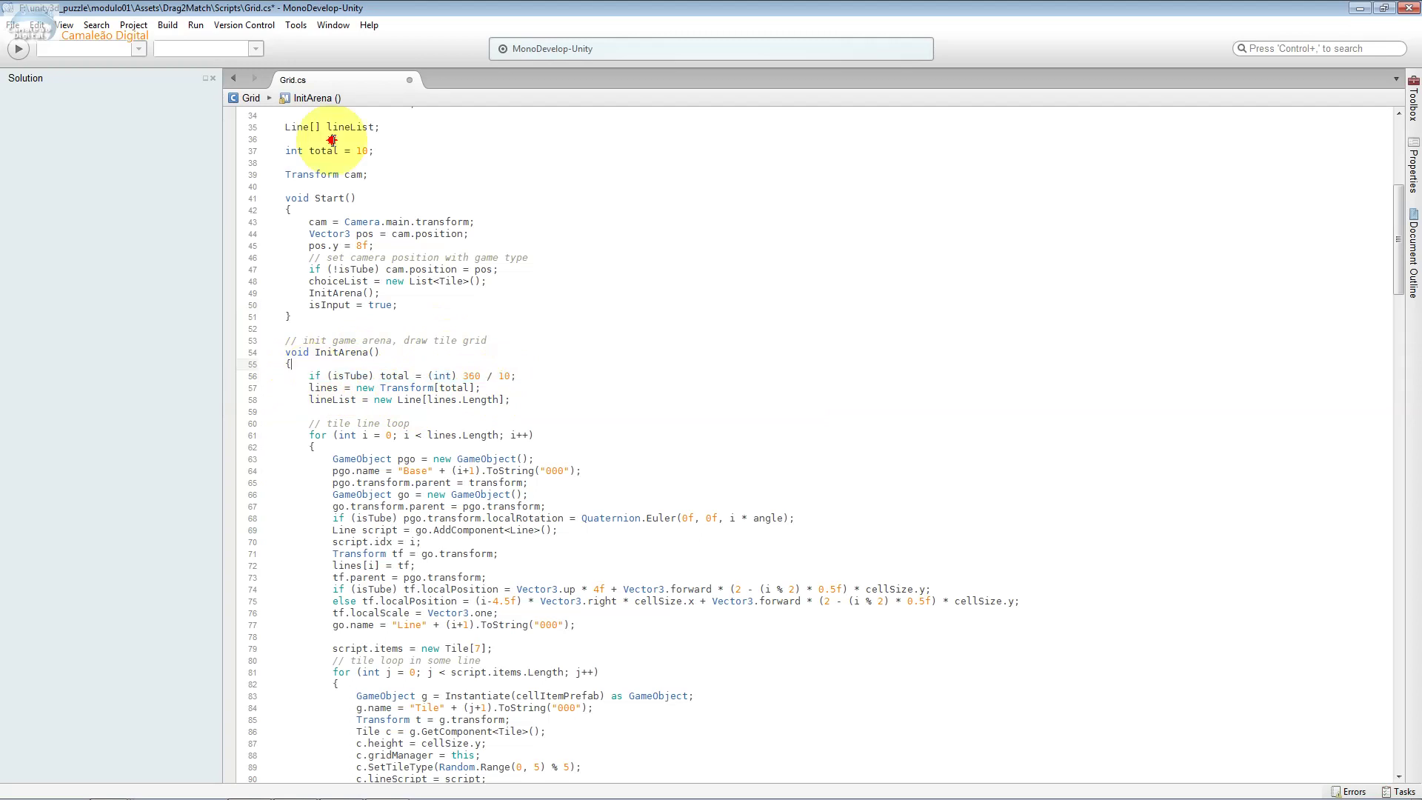
Enlarge the editor text and highlight each part of line 56's total = (int) 360 / 10 formula.
left_click(65, 24)
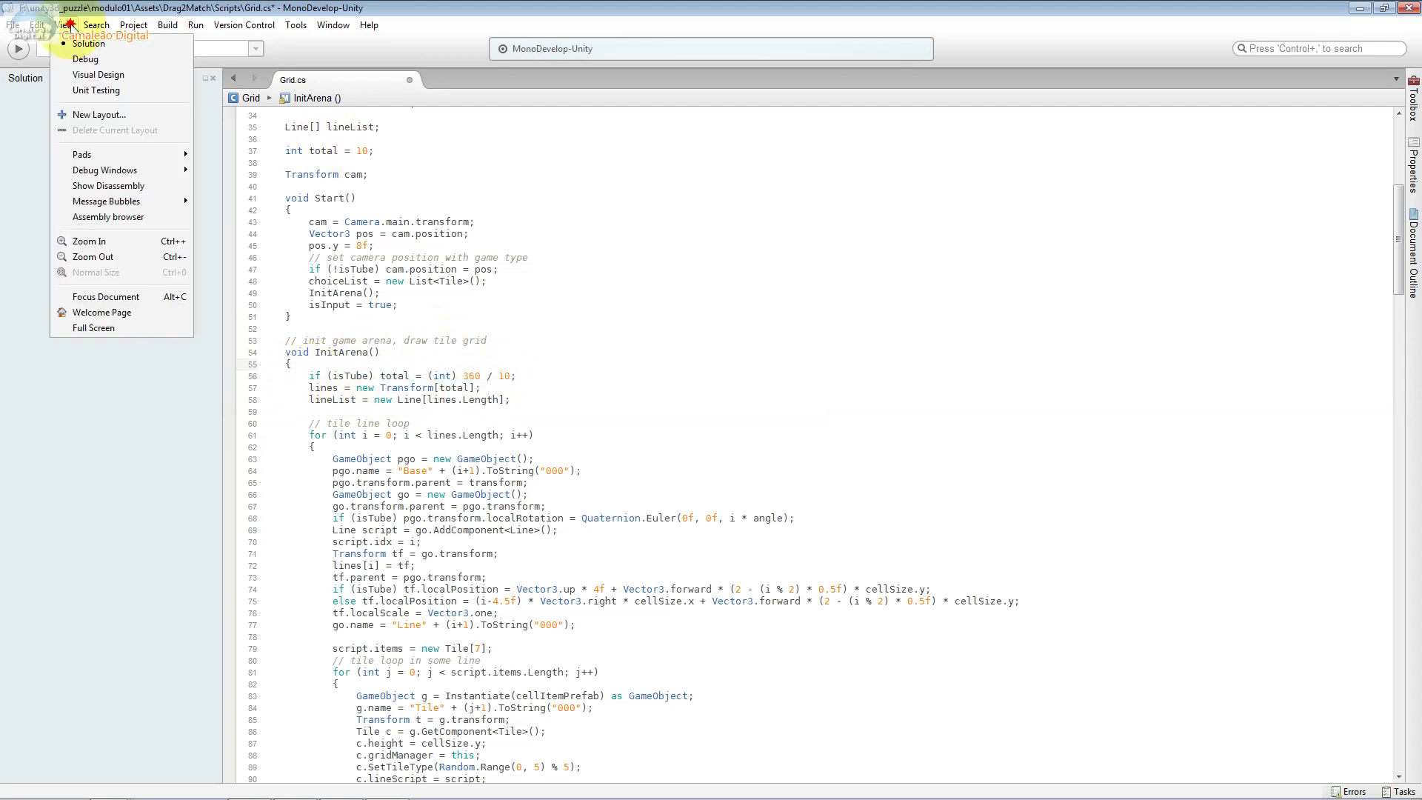
key("ctrl+plus")
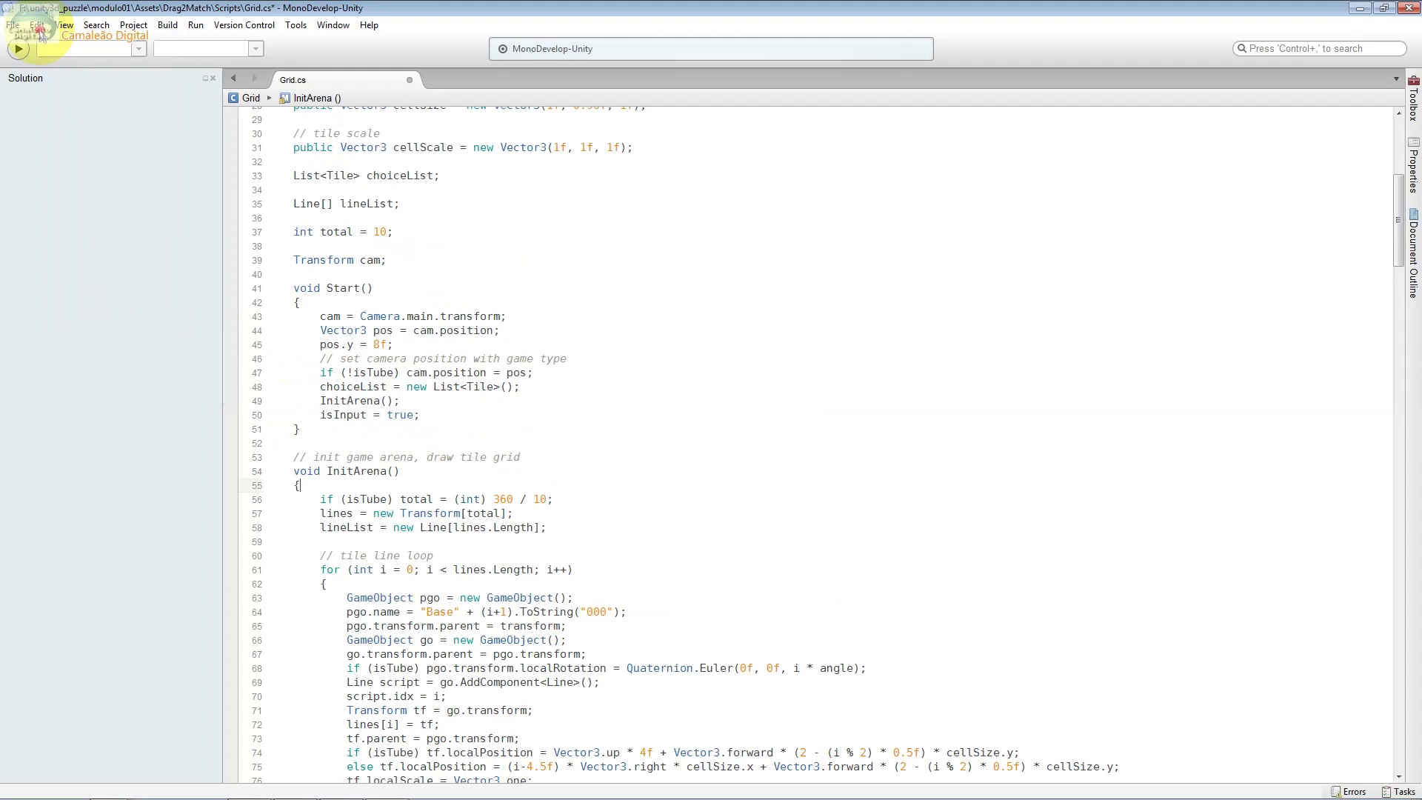
key("ctrl+plus")
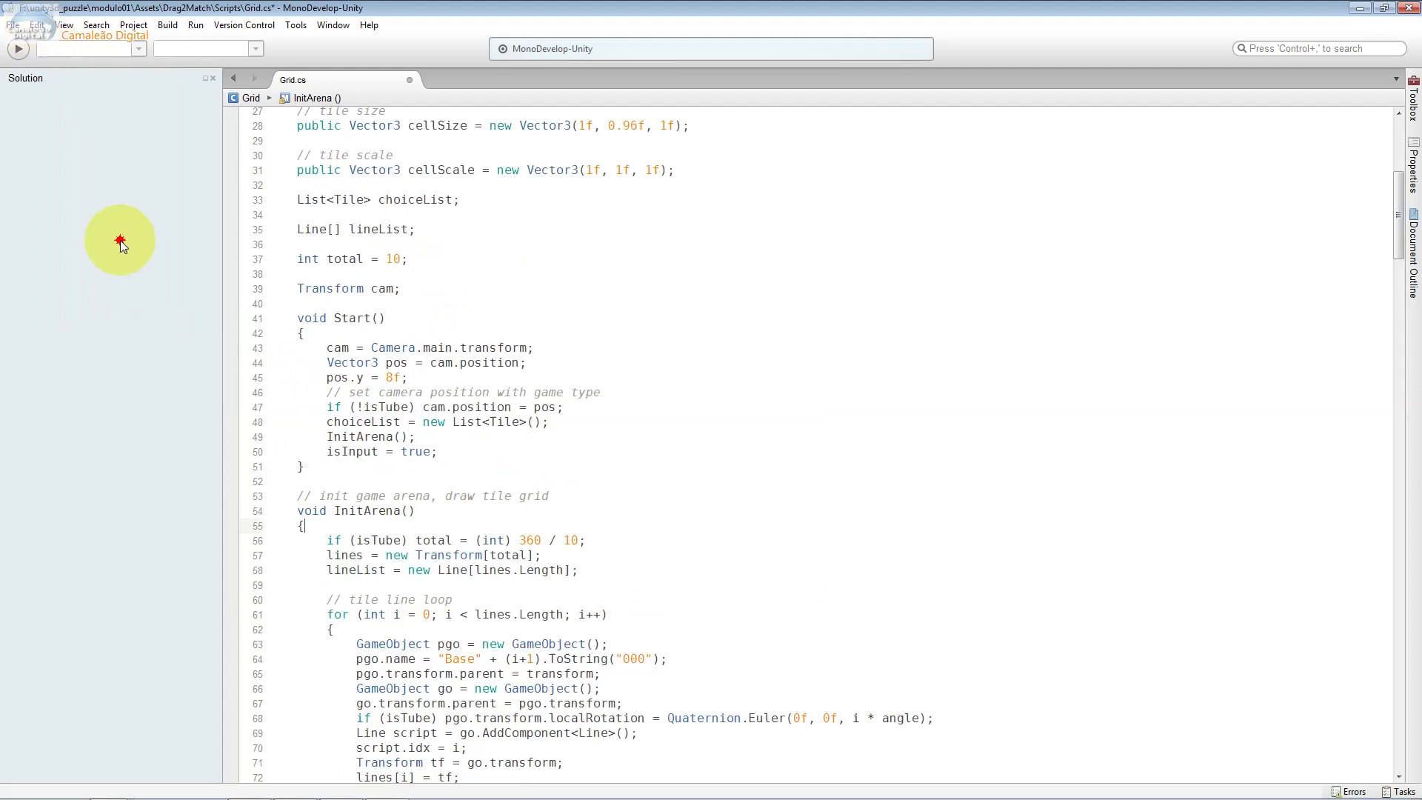
double_click(573, 542)
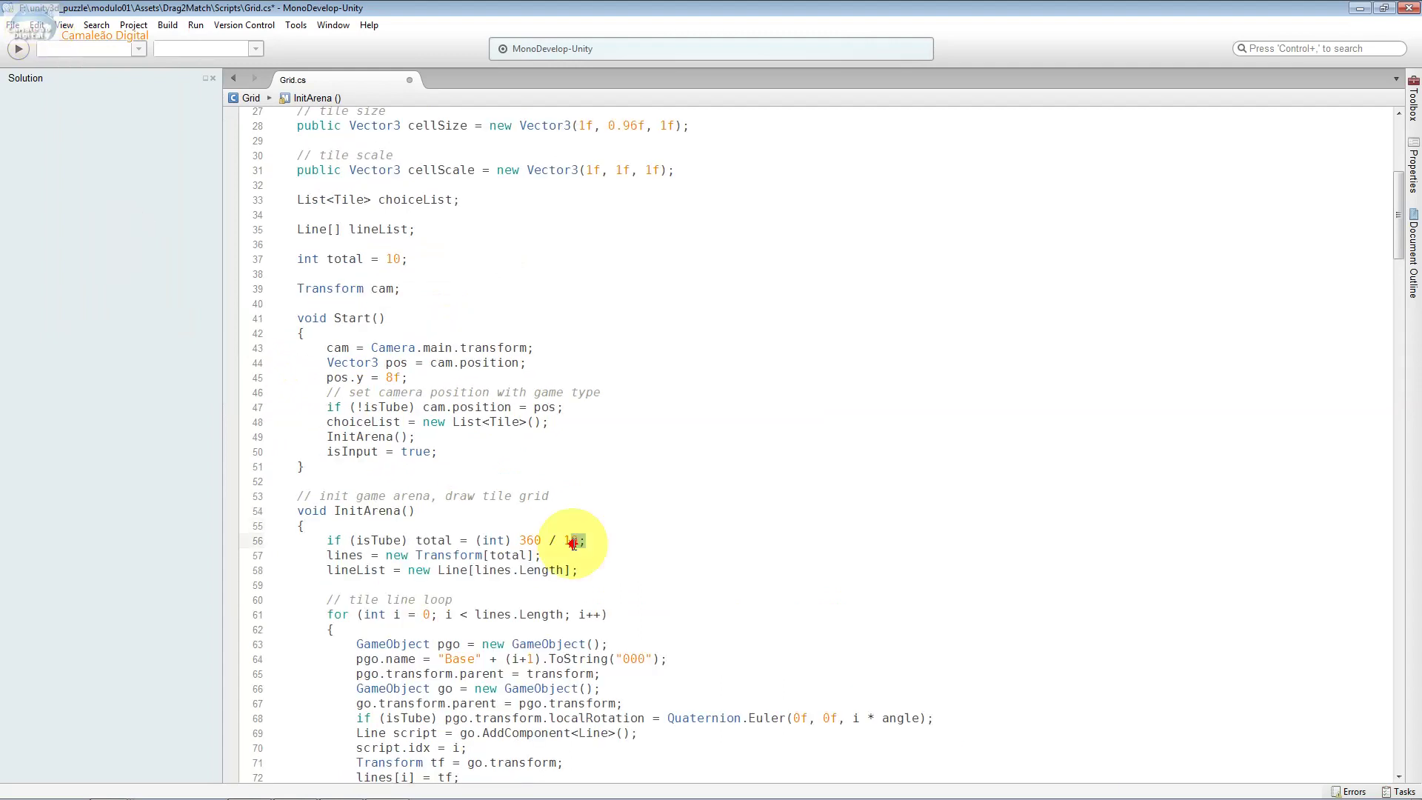
left_click_drag(573, 545, 578, 543)
double_click(549, 547)
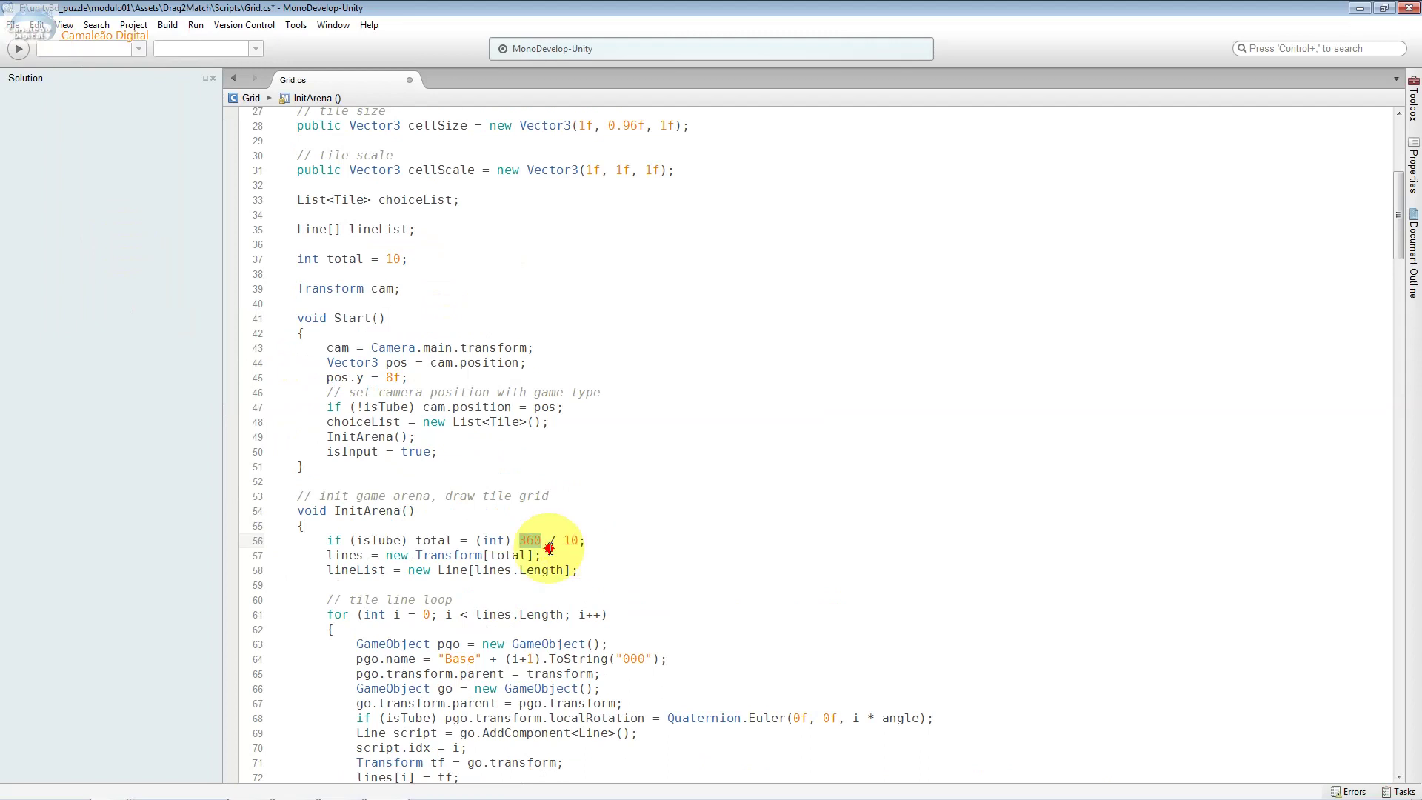
double_click(548, 538)
double_click(556, 540)
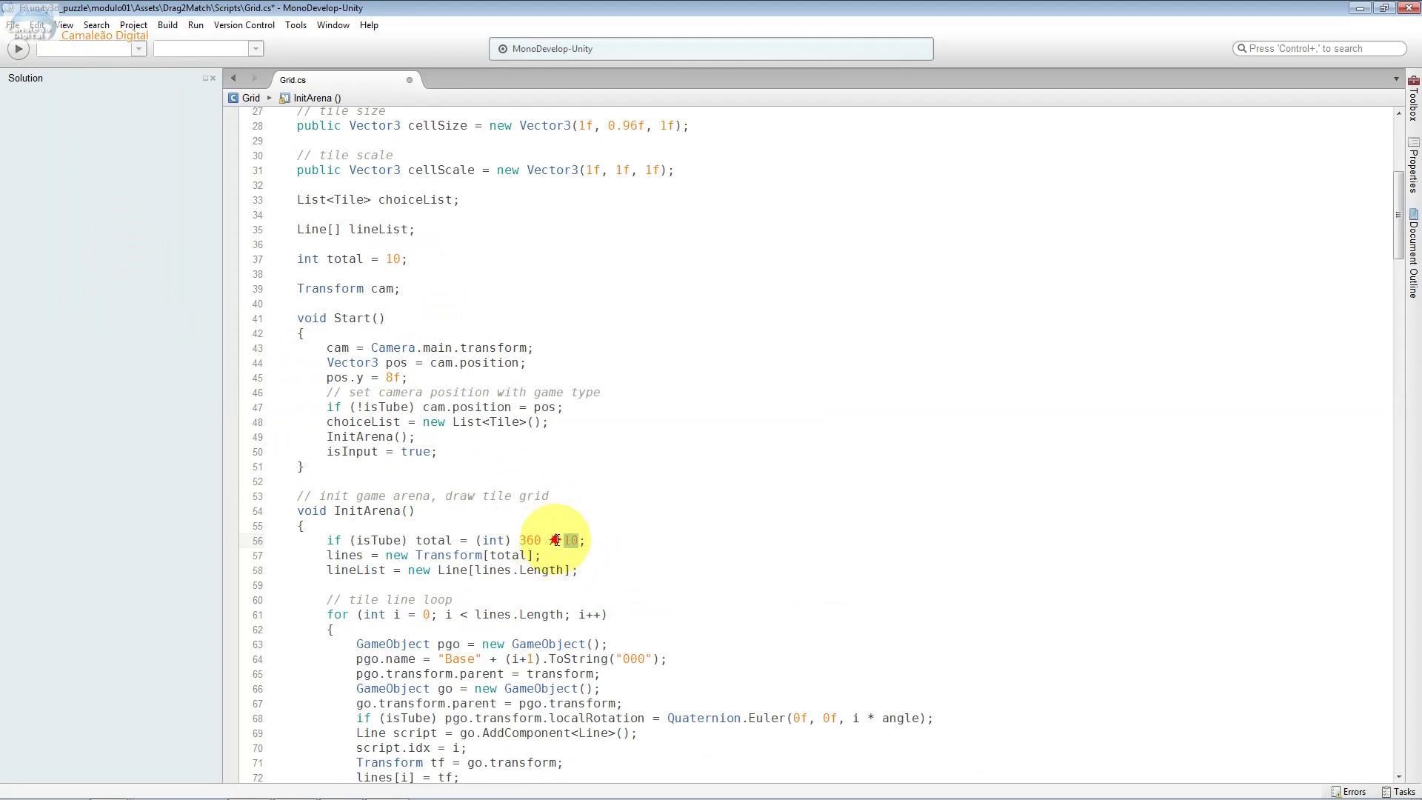
double_click(478, 543)
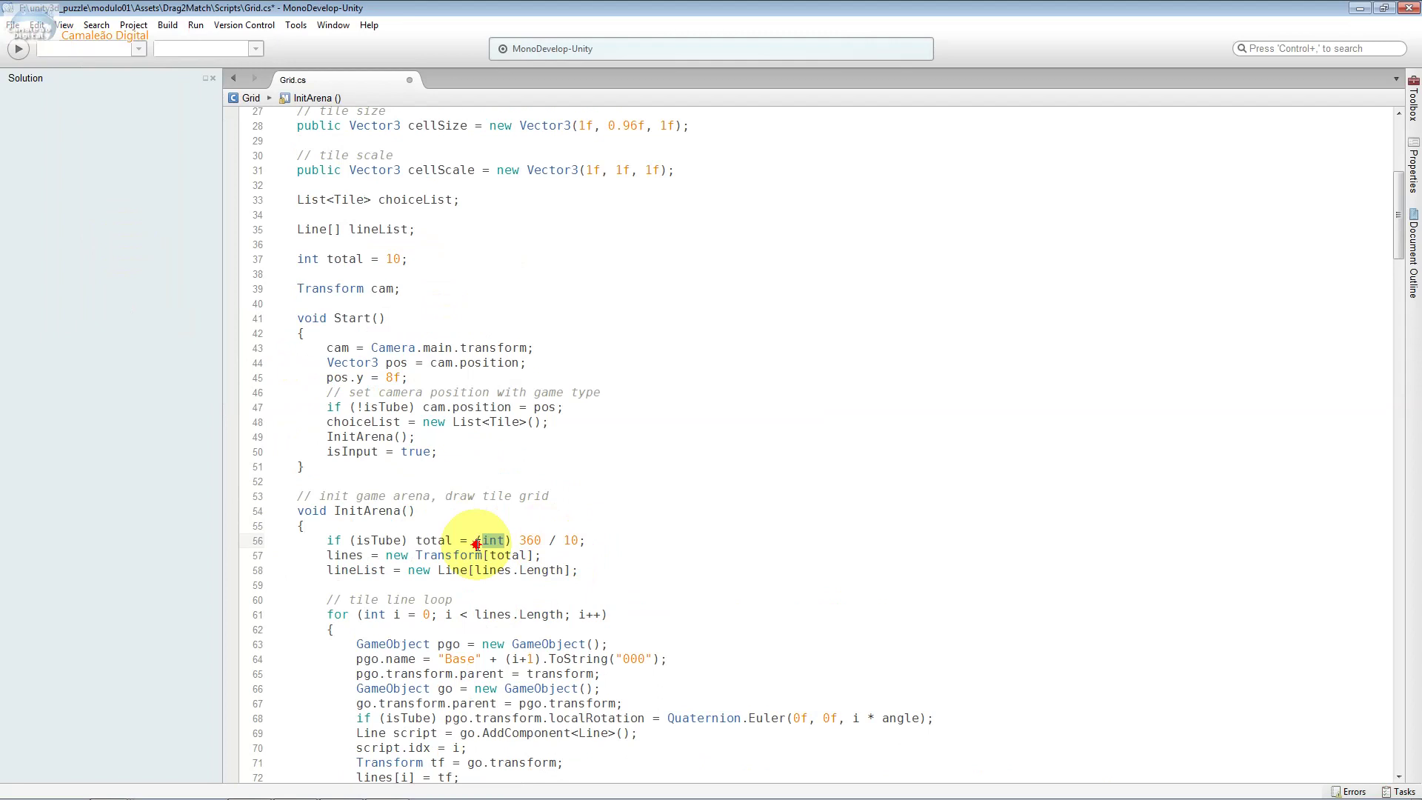
double_click(445, 540)
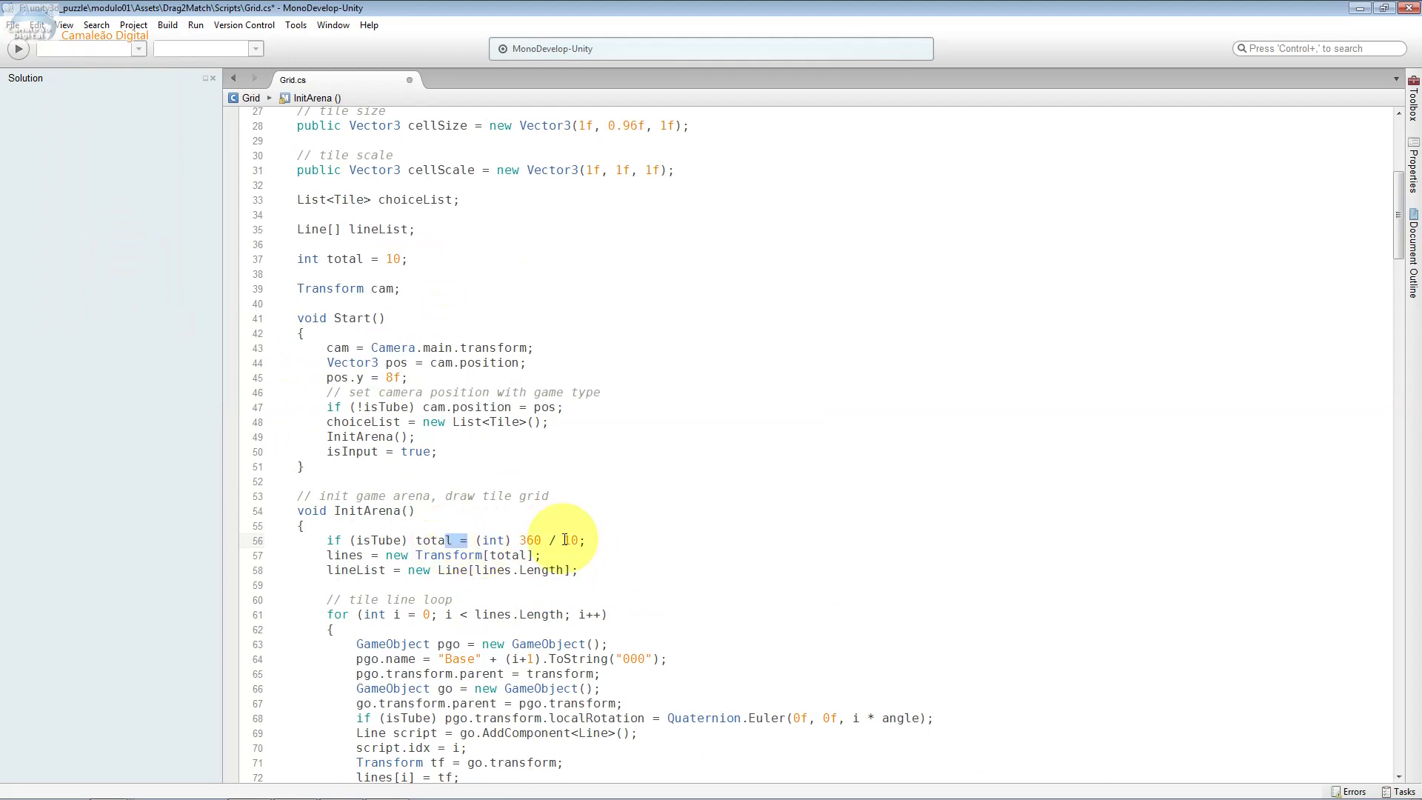
Replace 360 with 180 on line 56 and save Grid.cs.
left_click(517, 540)
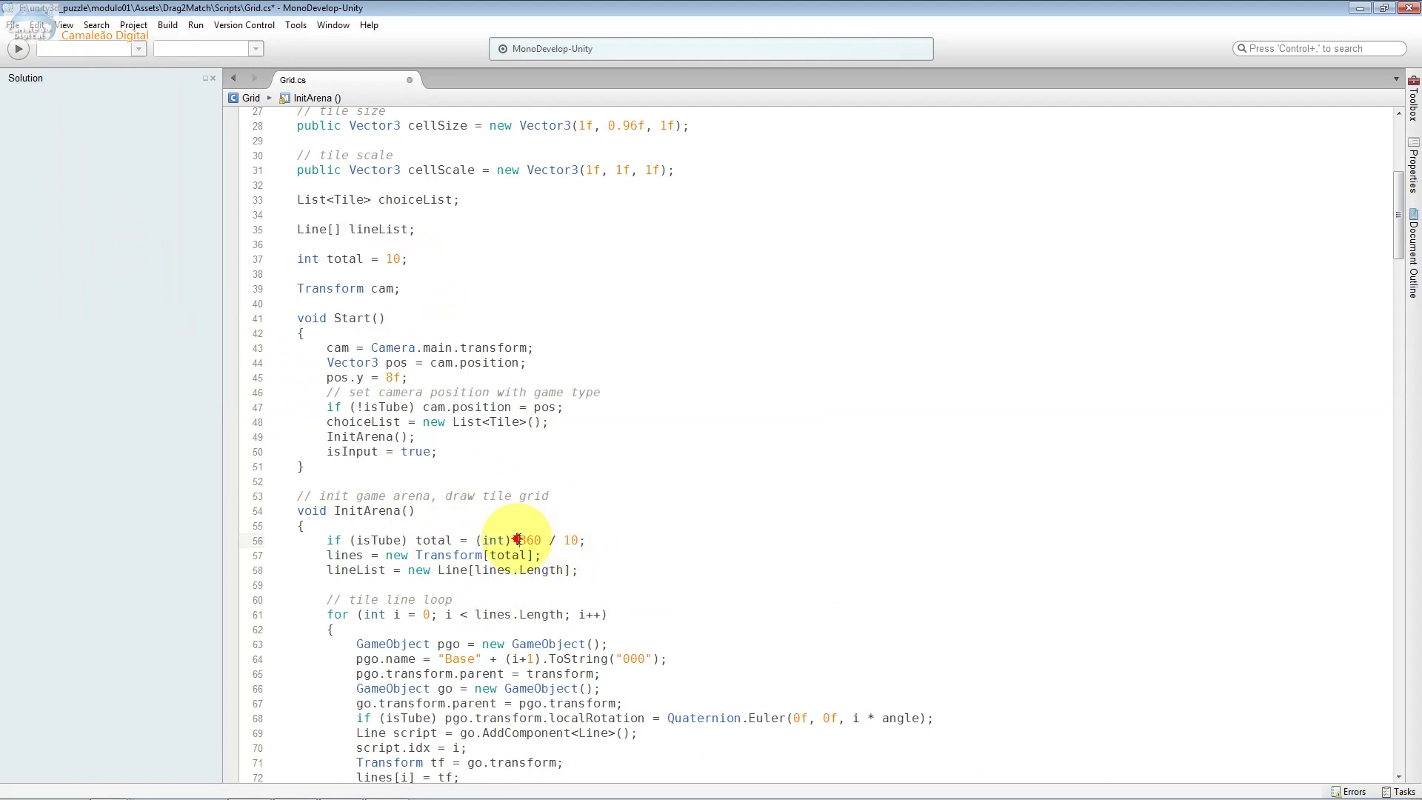
key("Delete")
key("Delete")
type("18")
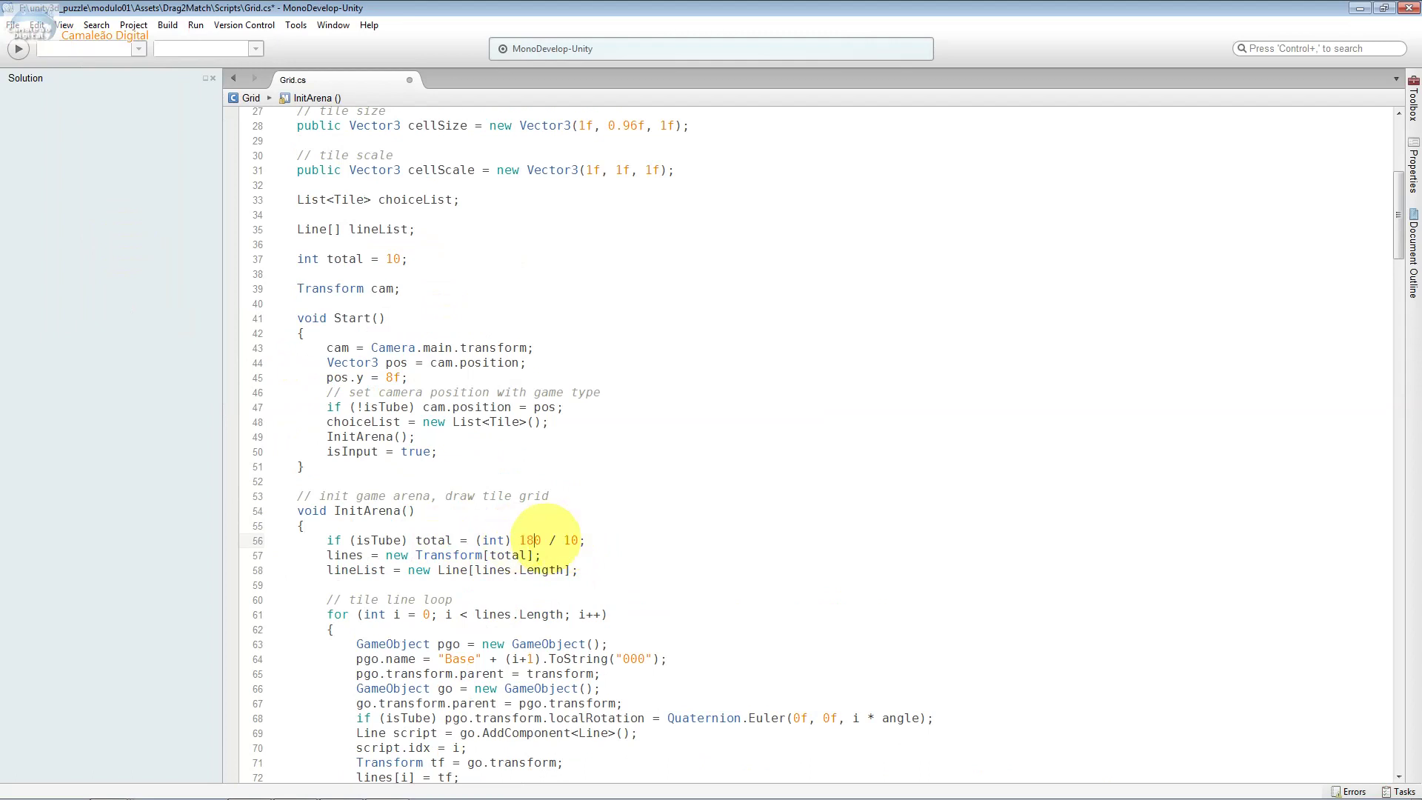
key("ctrl+s")
key("alt+Tab")
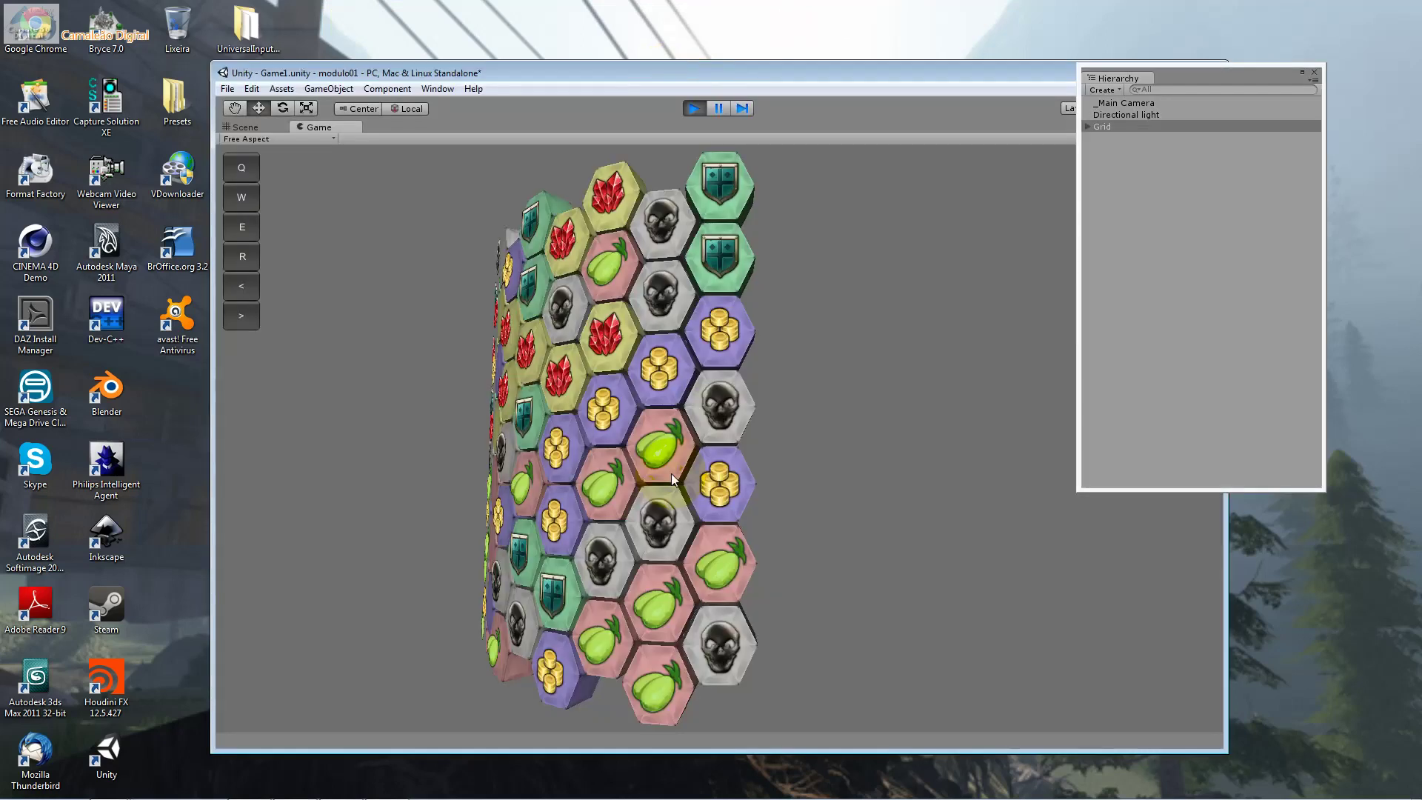
Stop the running half-tube arena game and switch back to Grid.cs.
left_click(771, 585)
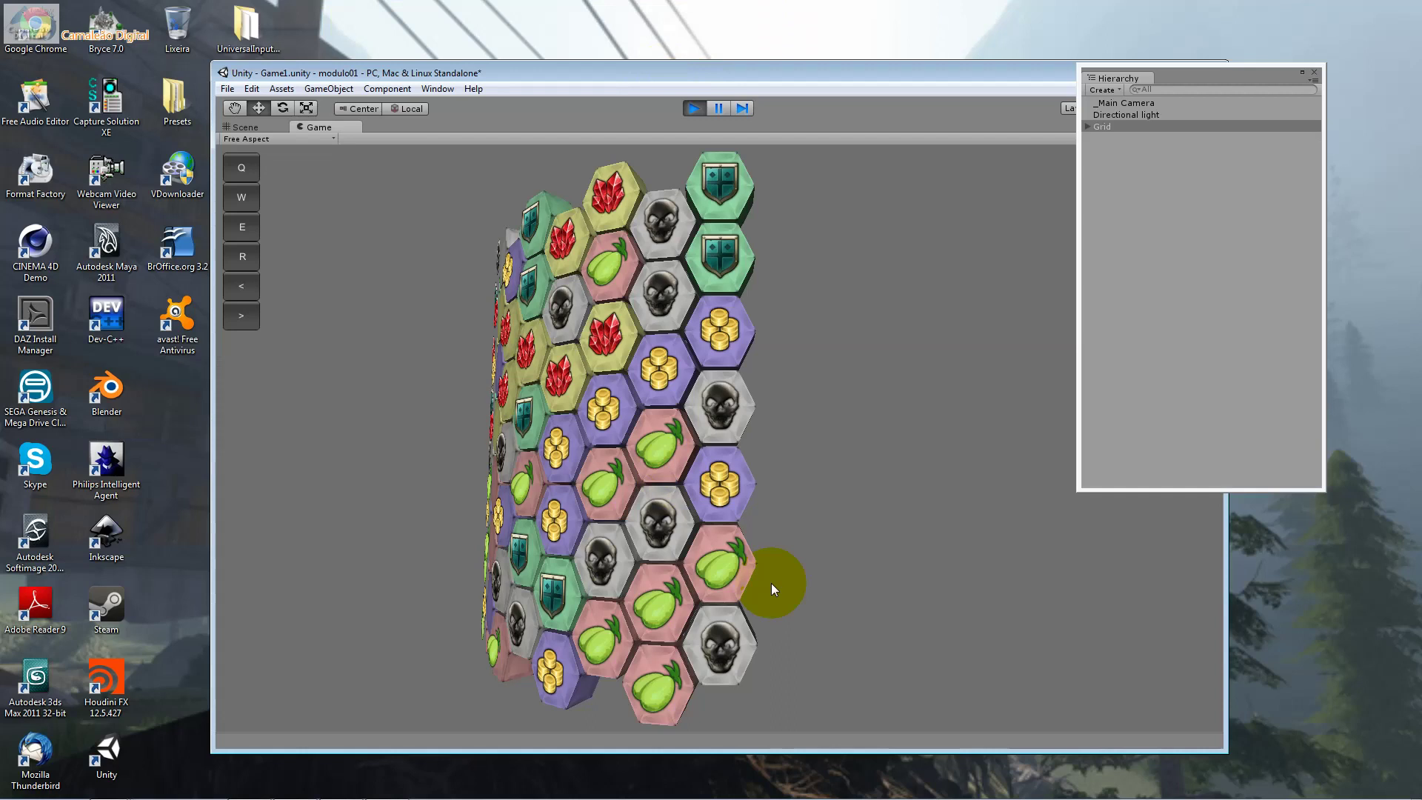
left_click(694, 108)
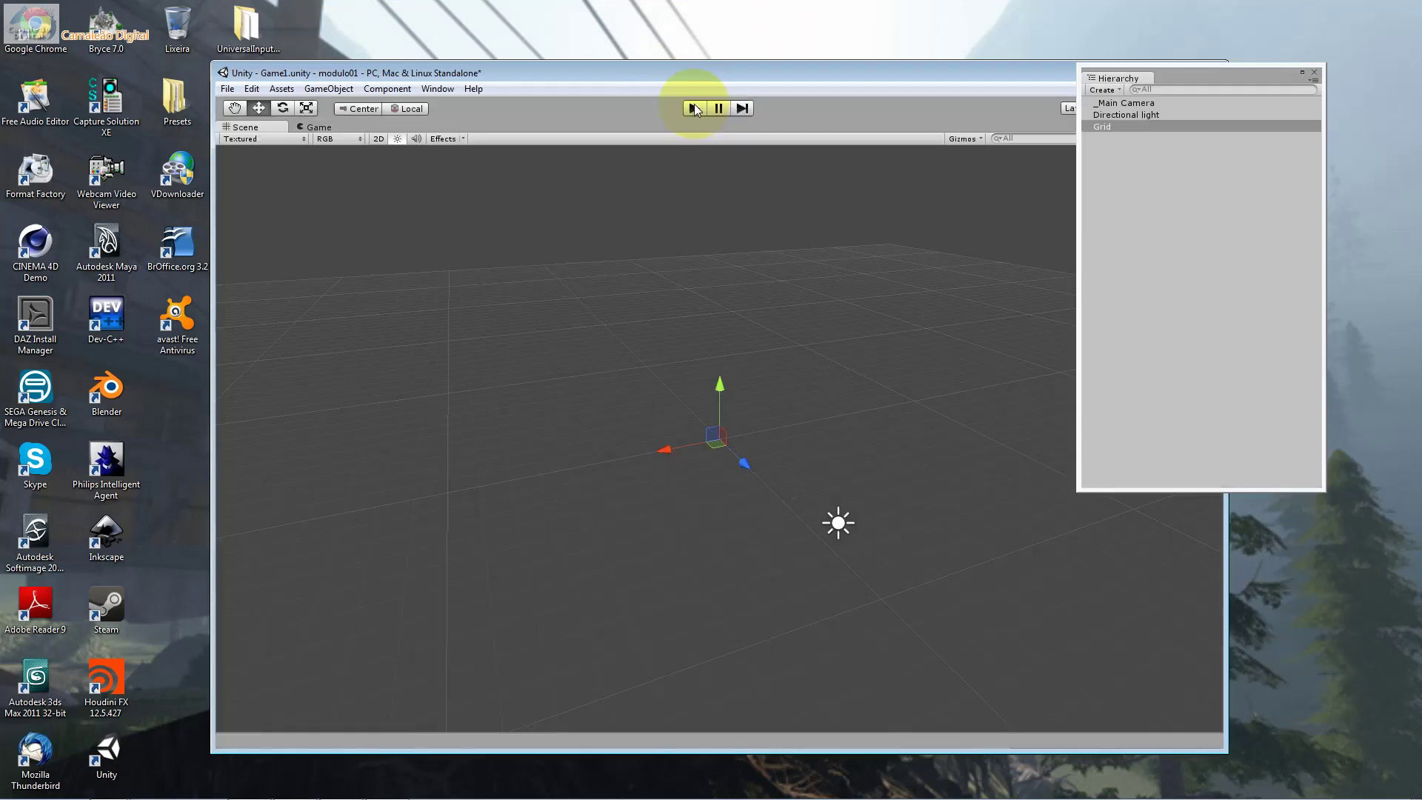
key("alt+Tab")
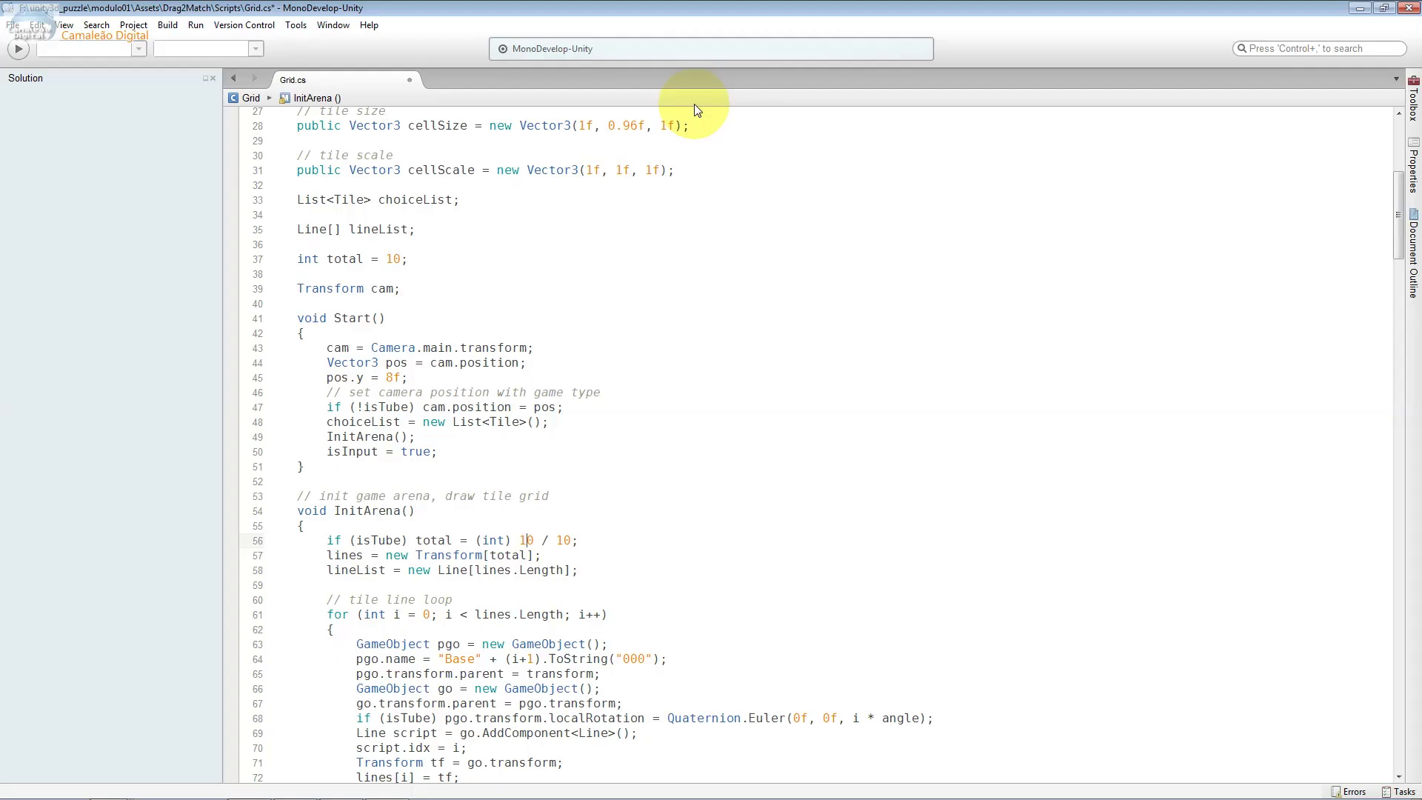
Rewrite line 56 as total = (int) 180 / 5 and save Grid.cs.
key("BackSpace")
type("36")
key("Right")
key("BackSpace")
key("Delete")
type("5")
key("BackSpace")
key("BackSpace")
type("18")
key("ctrl+s")
key("alt+Tab")
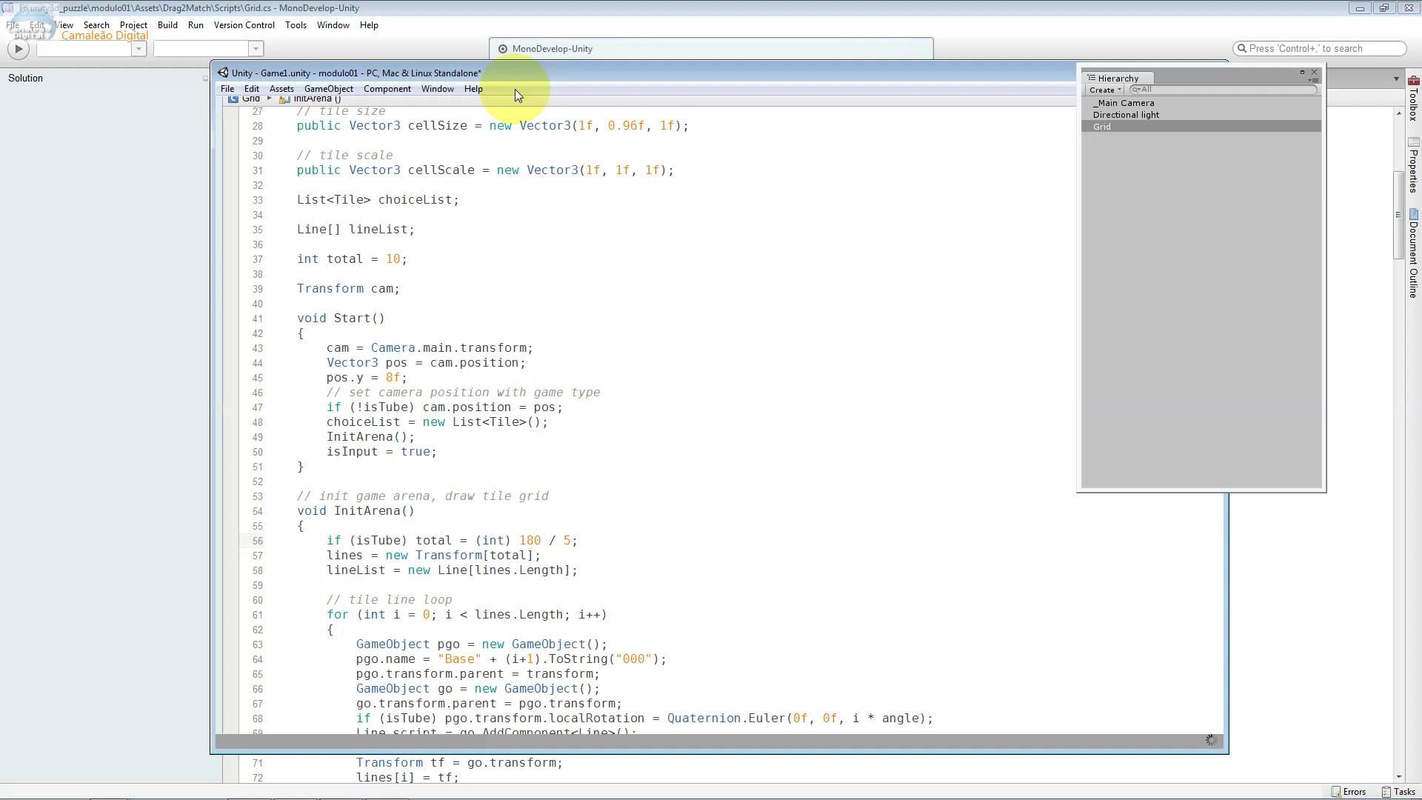
Run the 180 / 5 tube arena, swap two tiles, then return to Grid.cs line 56.
left_click(697, 109)
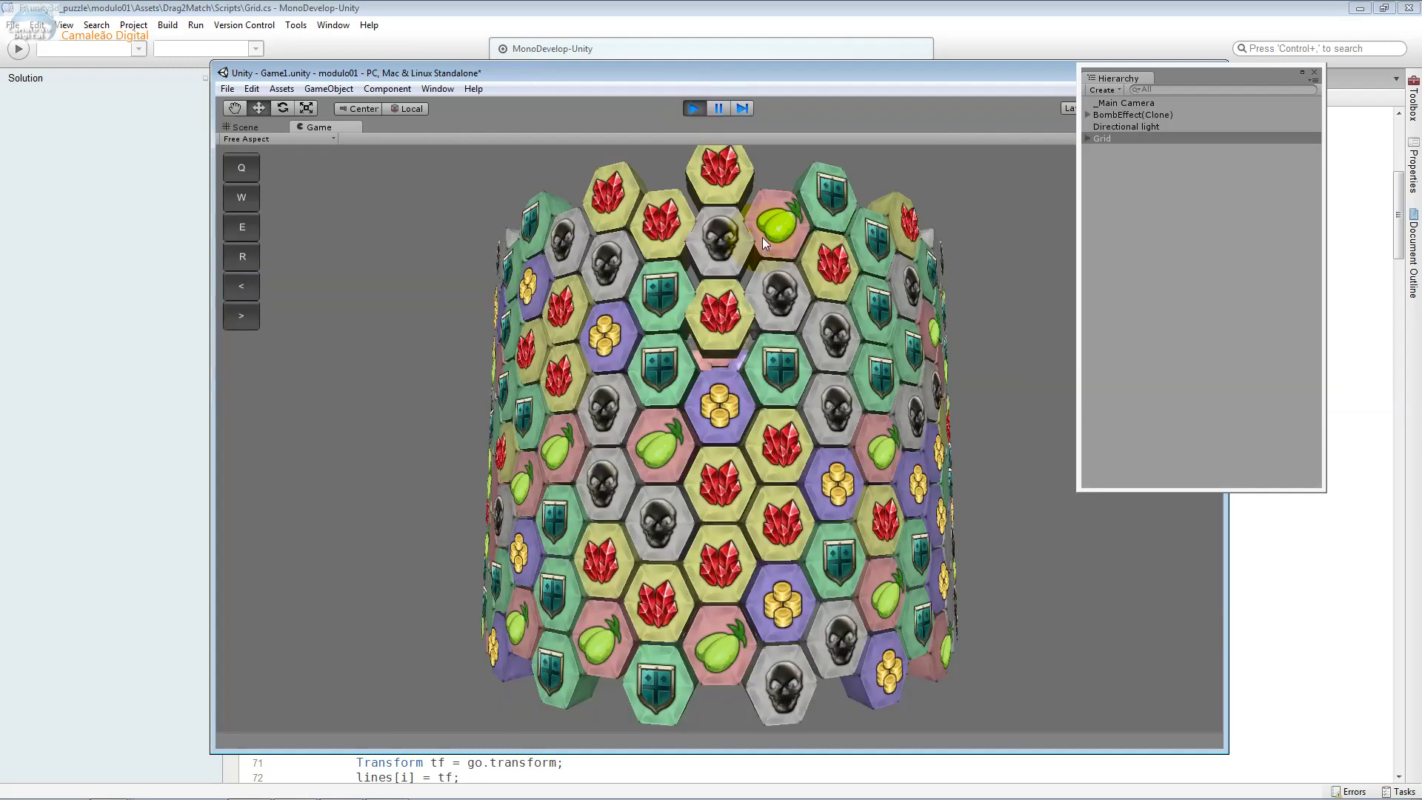
left_click_drag(762, 237, 733, 496)
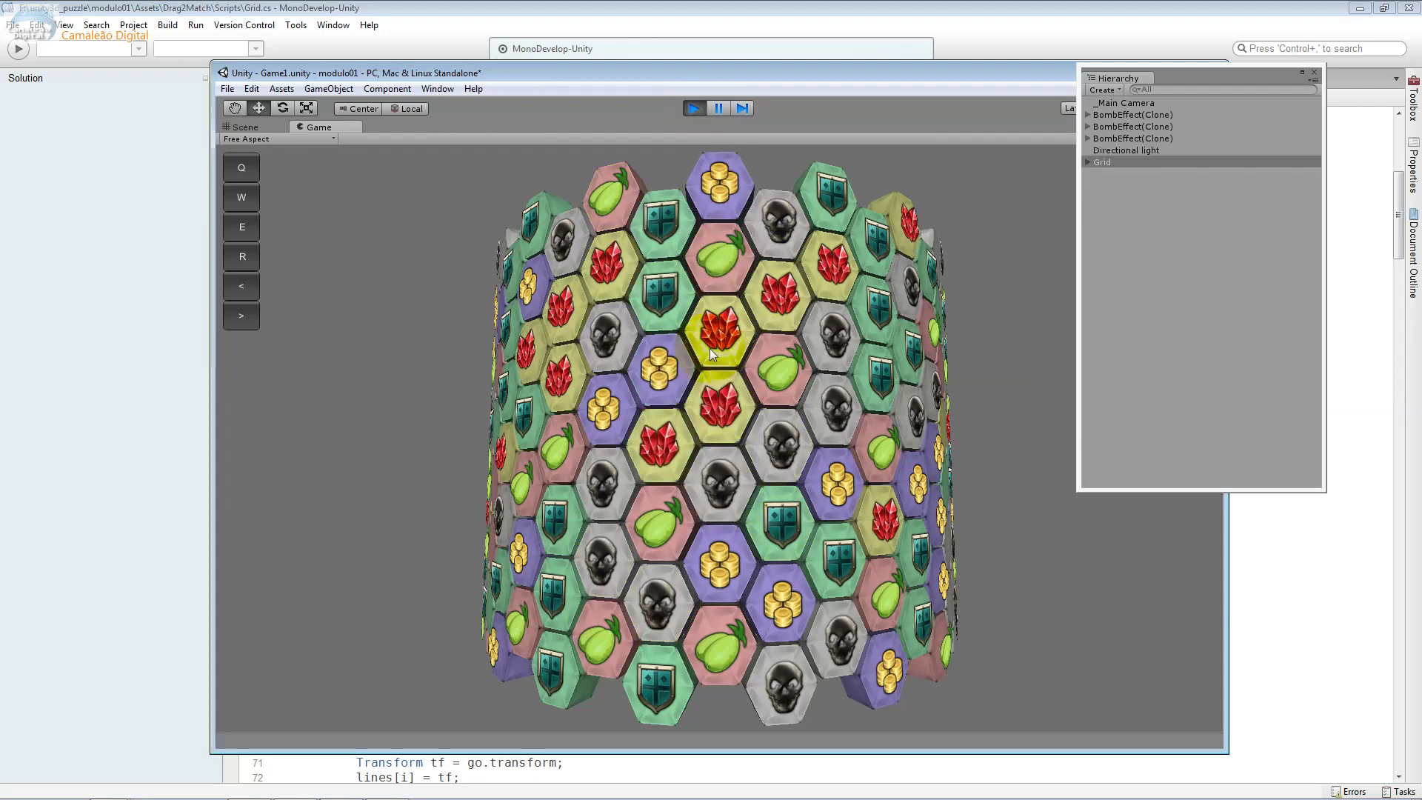
key("alt+Tab")
left_click(569, 539)
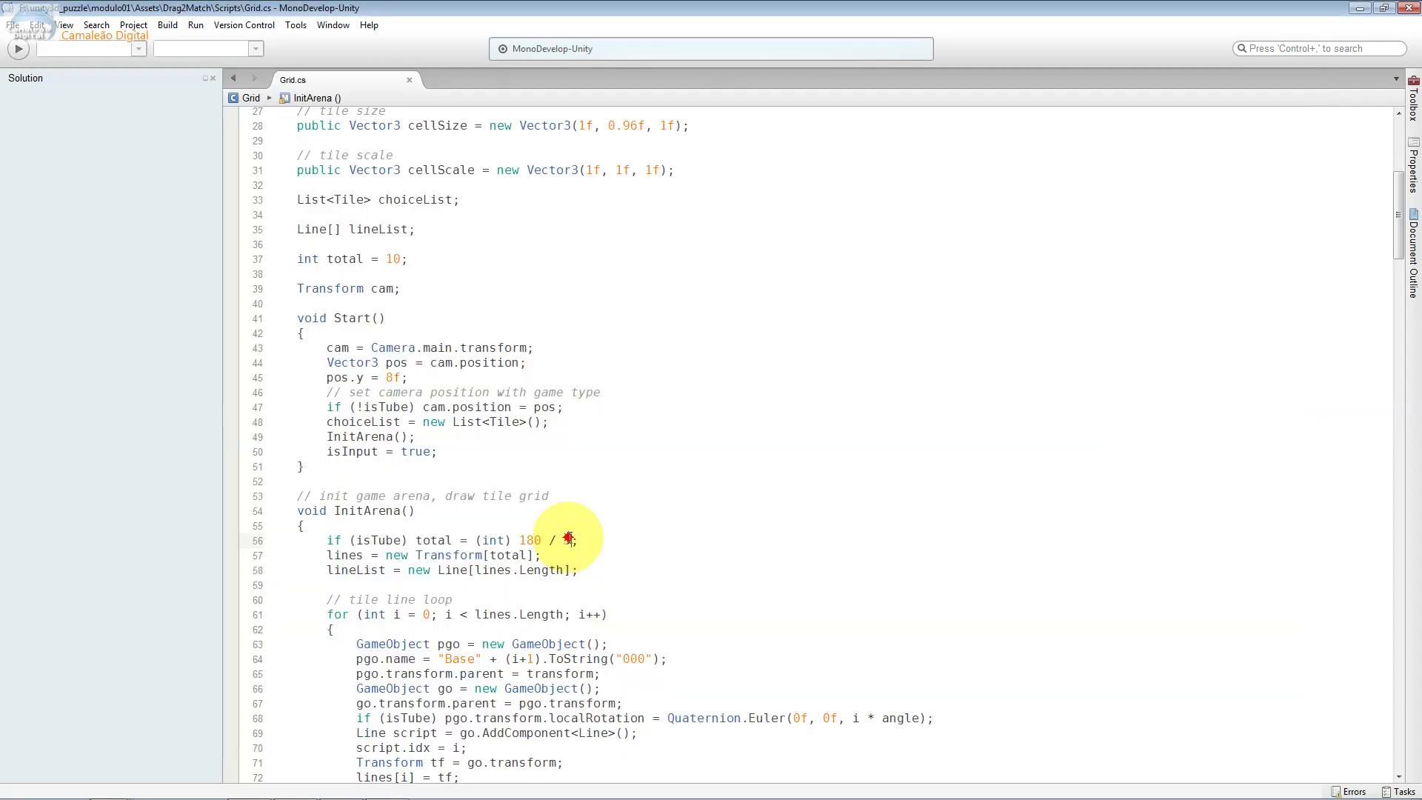
Replace the divisor 5 with 15 so line 56 reads 180 / 15.
double_click(567, 540)
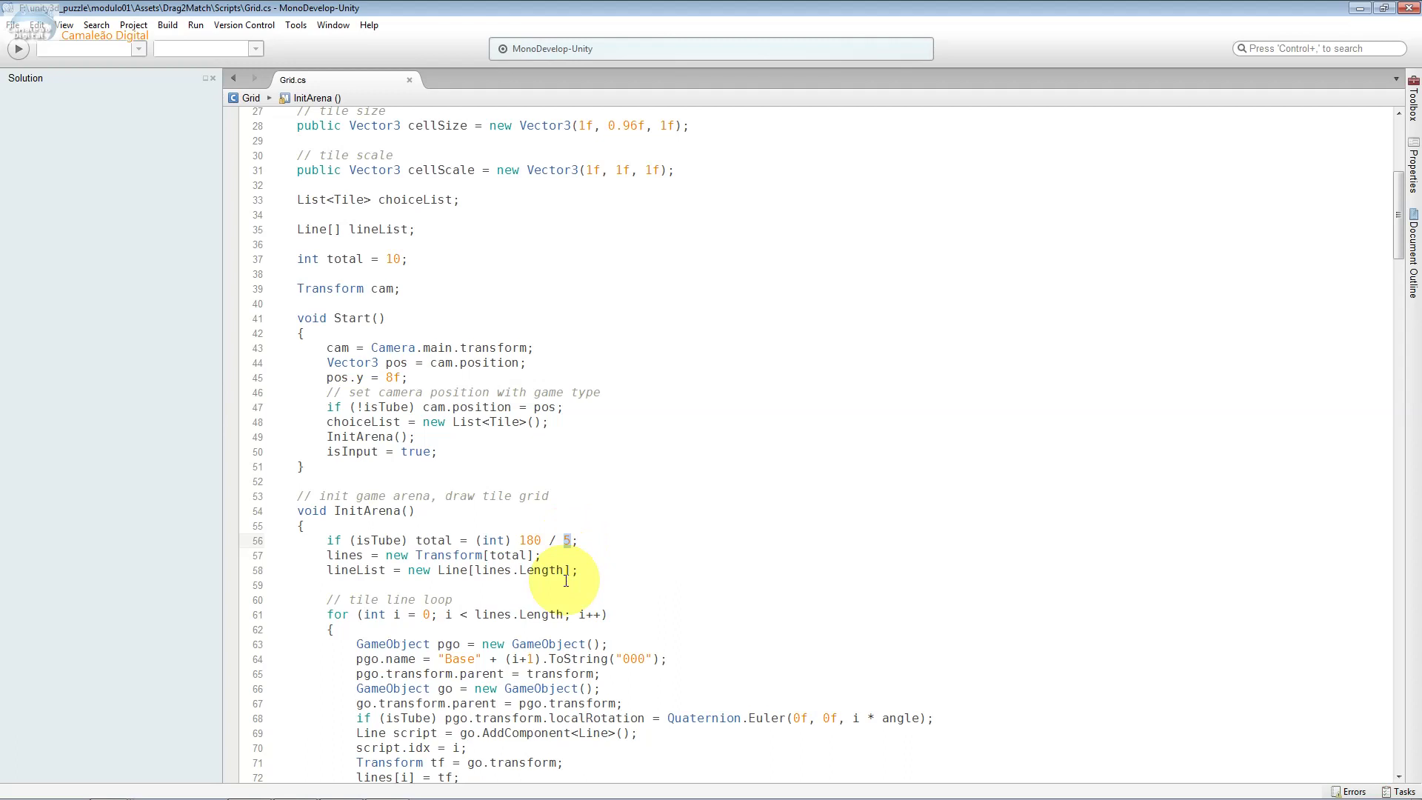
type("15")
key("alt+Tab")
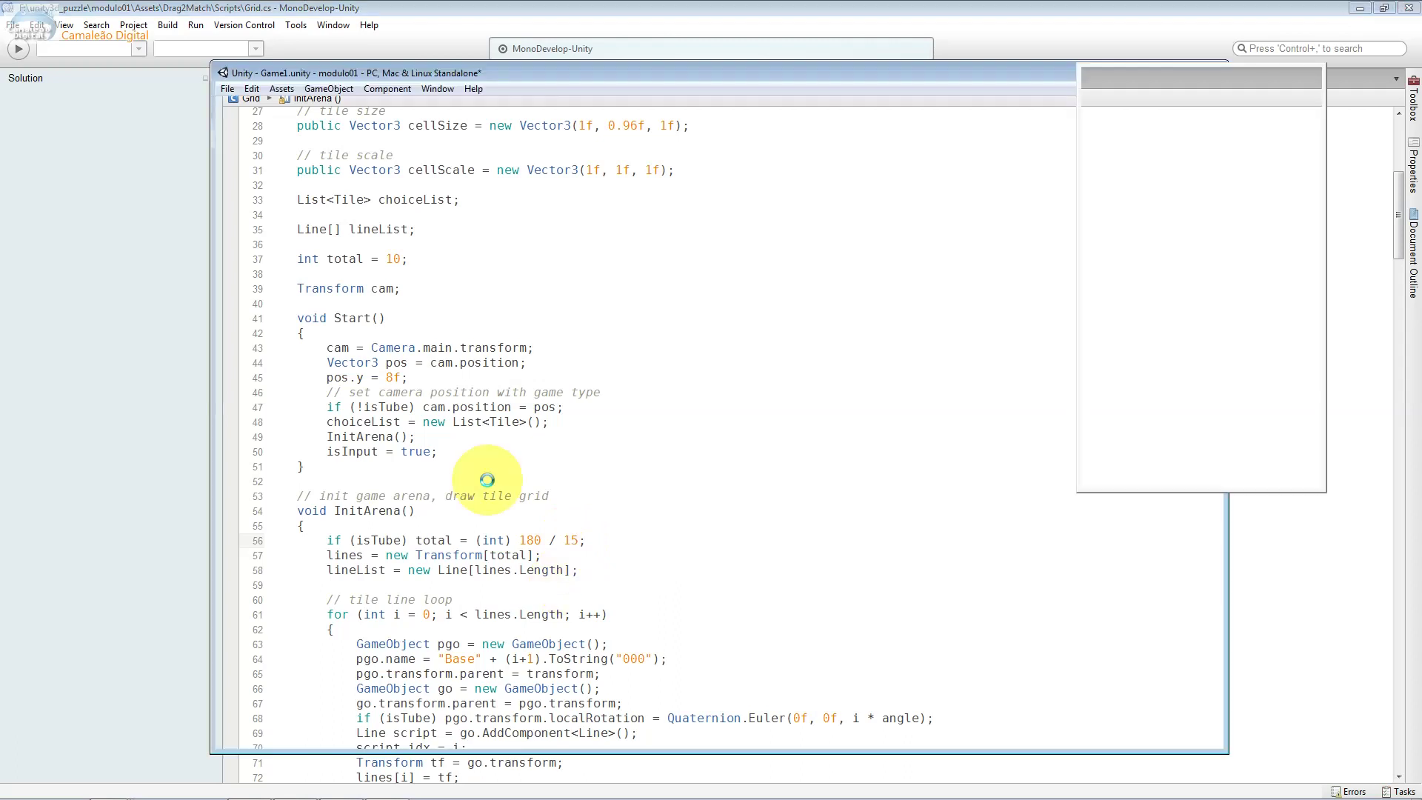
Play the game and try a tile move on the narrower 180 / 15 tube.
left_click(695, 109)
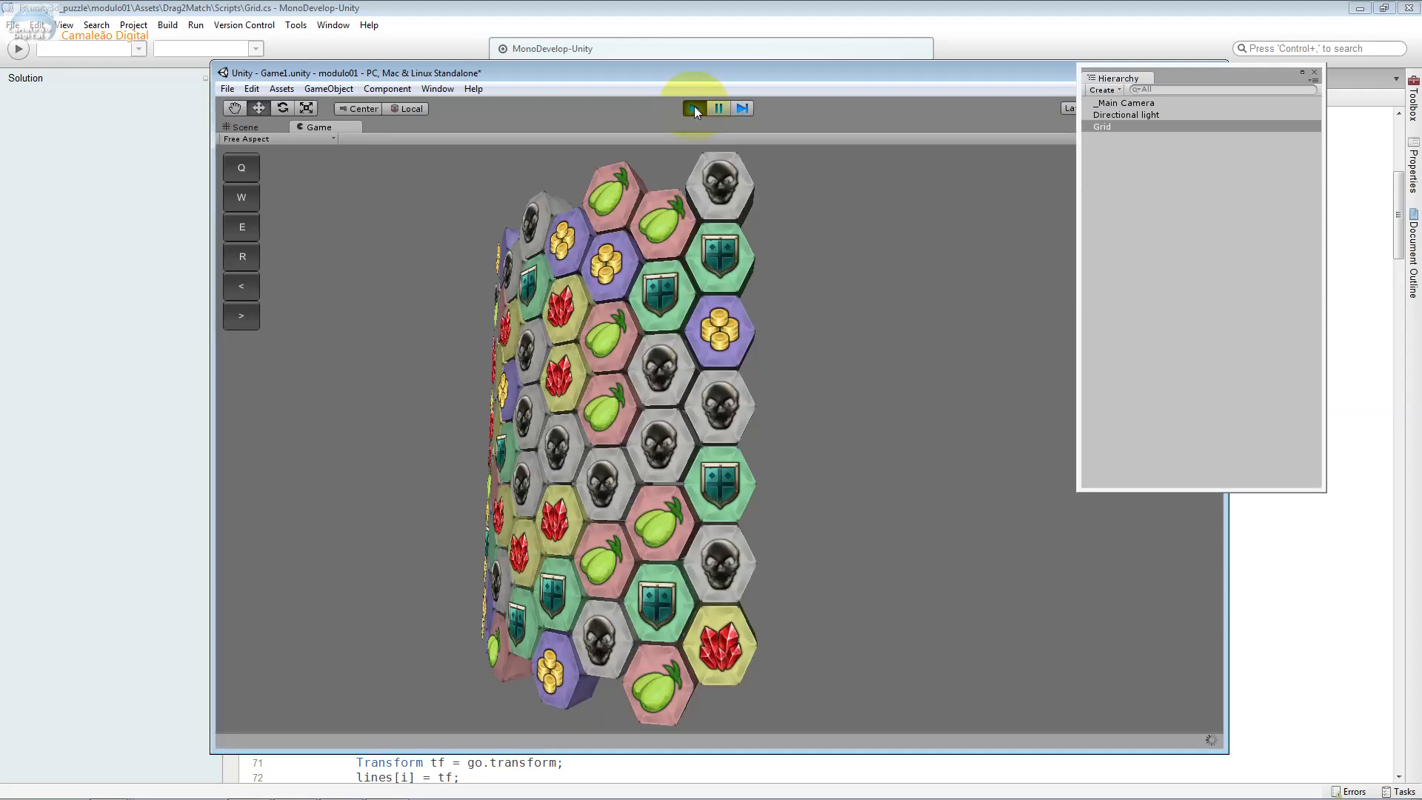
left_click(725, 341)
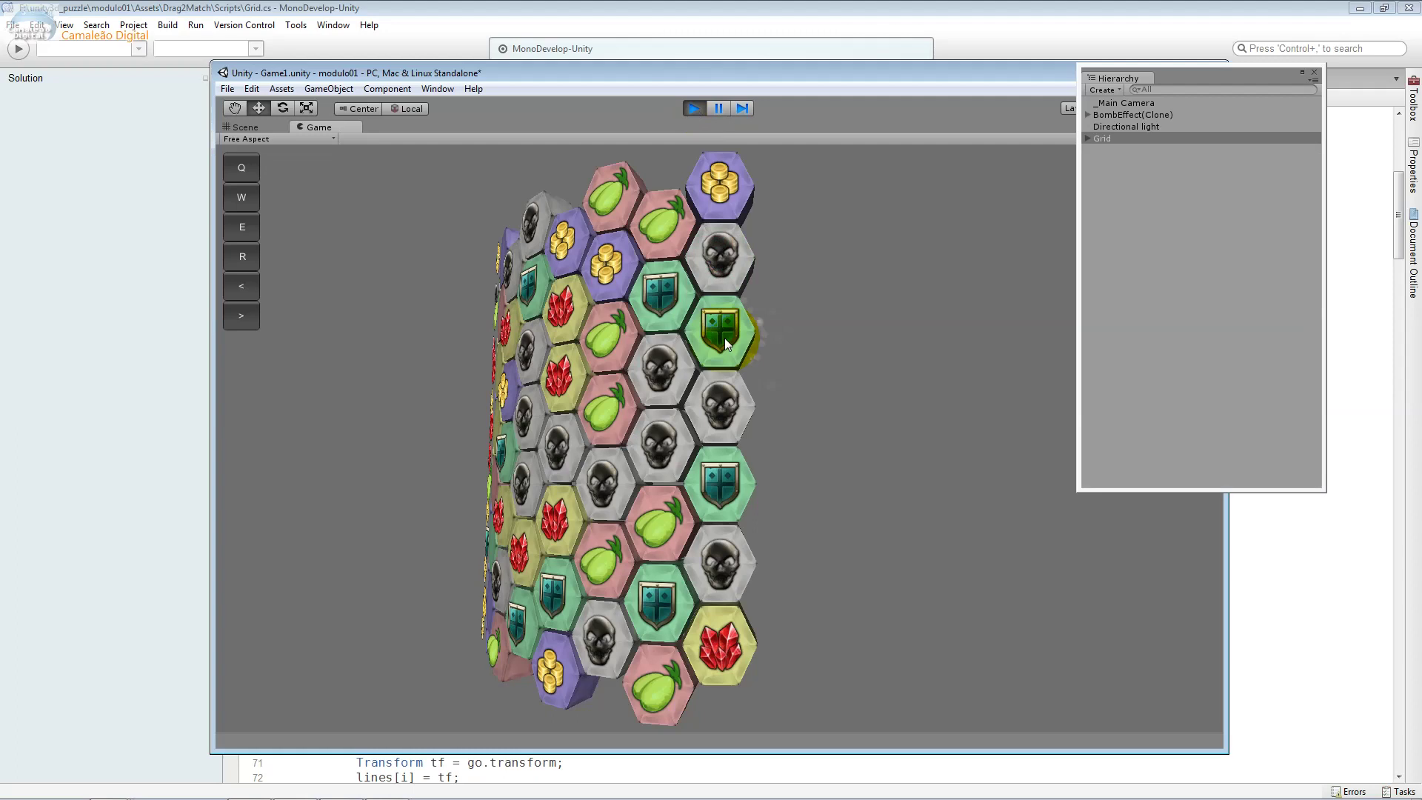
key("alt+Tab")
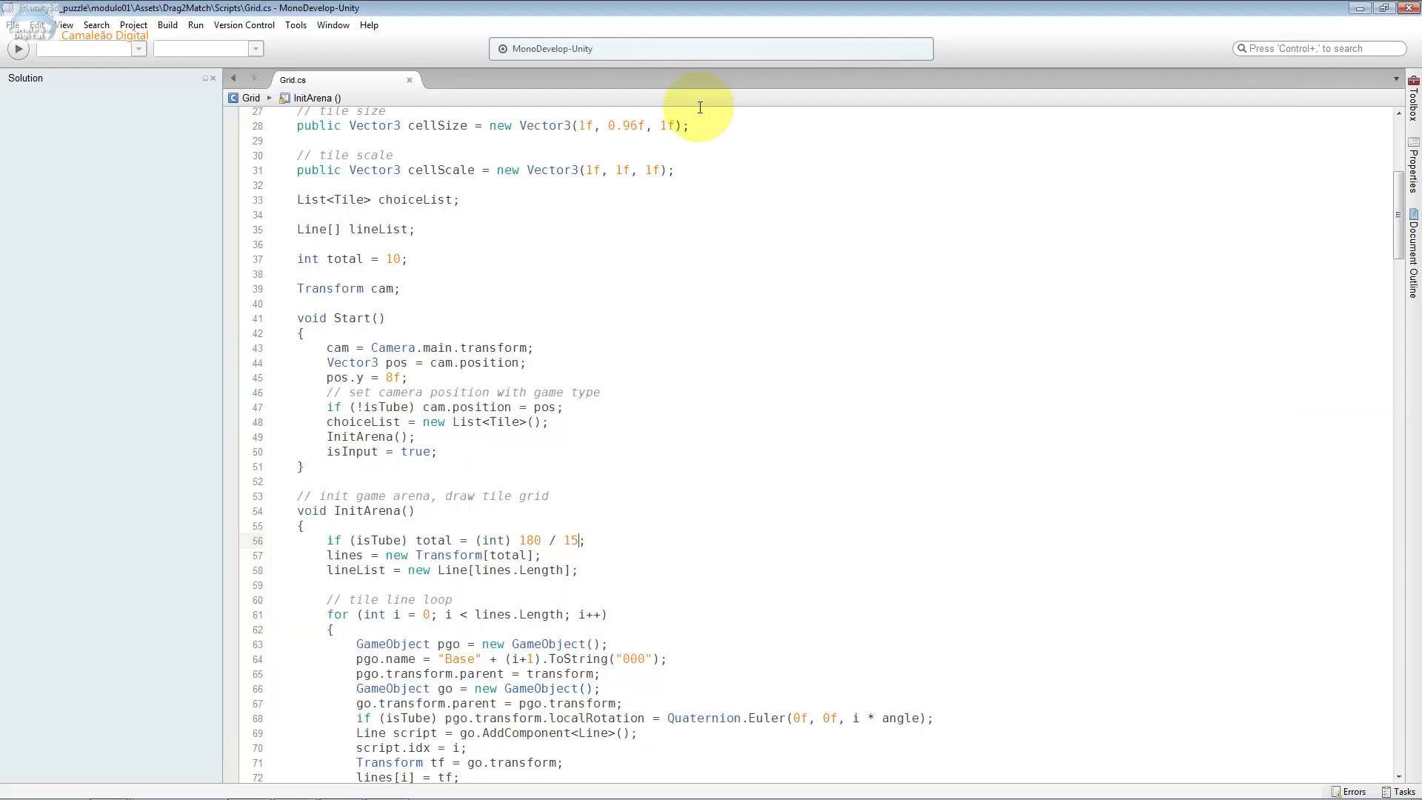
Restore line 56 to total = (int) 360 / 10 and point out total sizing the lines array.
left_click(573, 541)
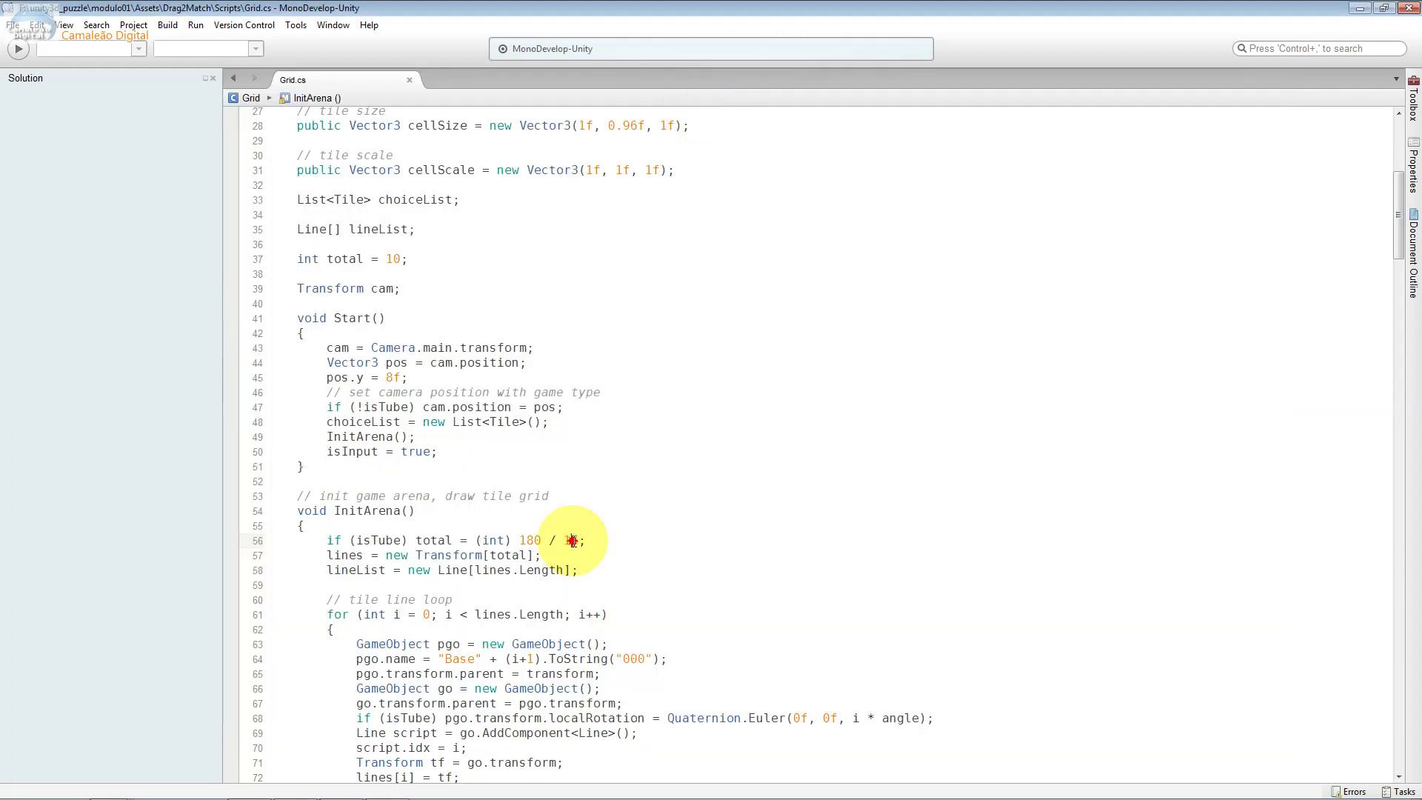
type("0")
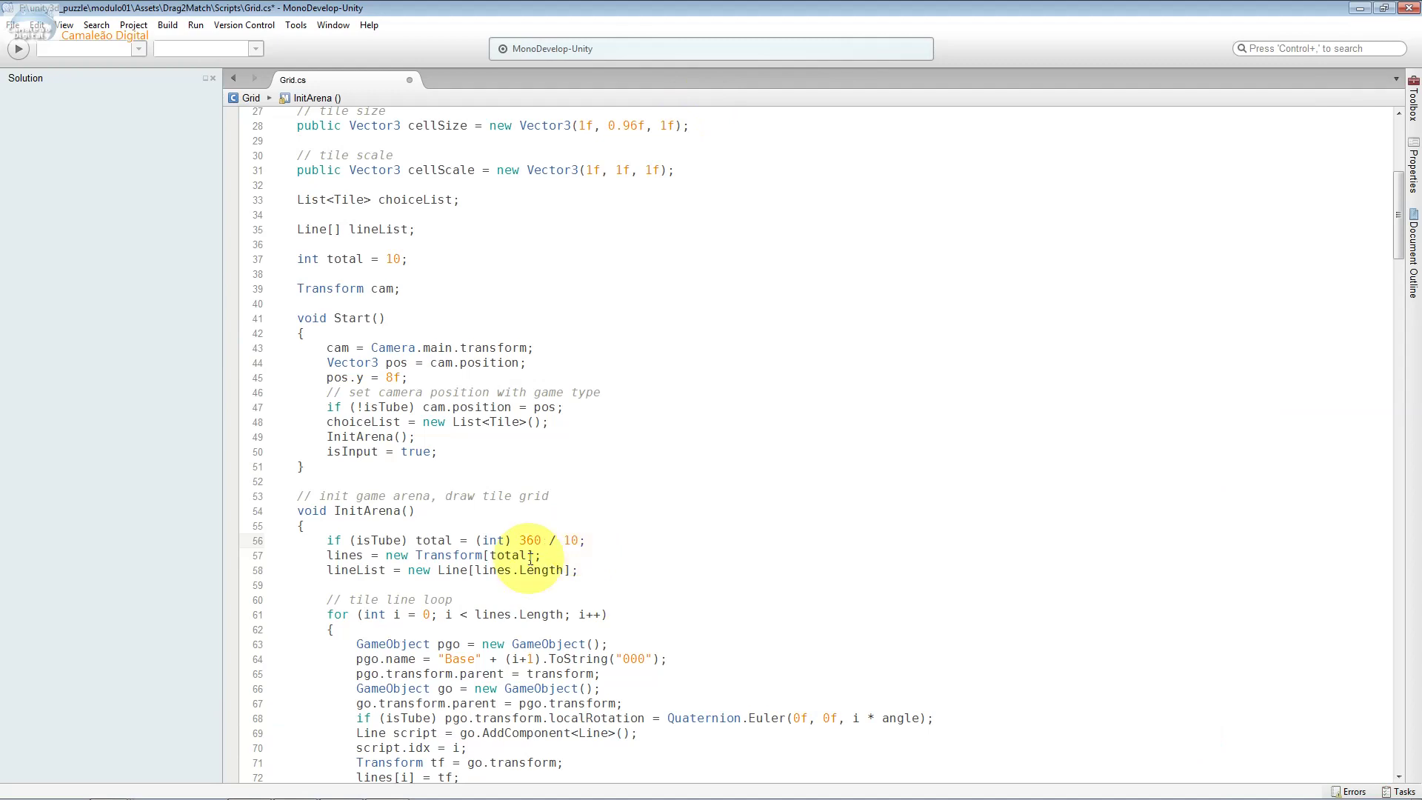
double_click(492, 556)
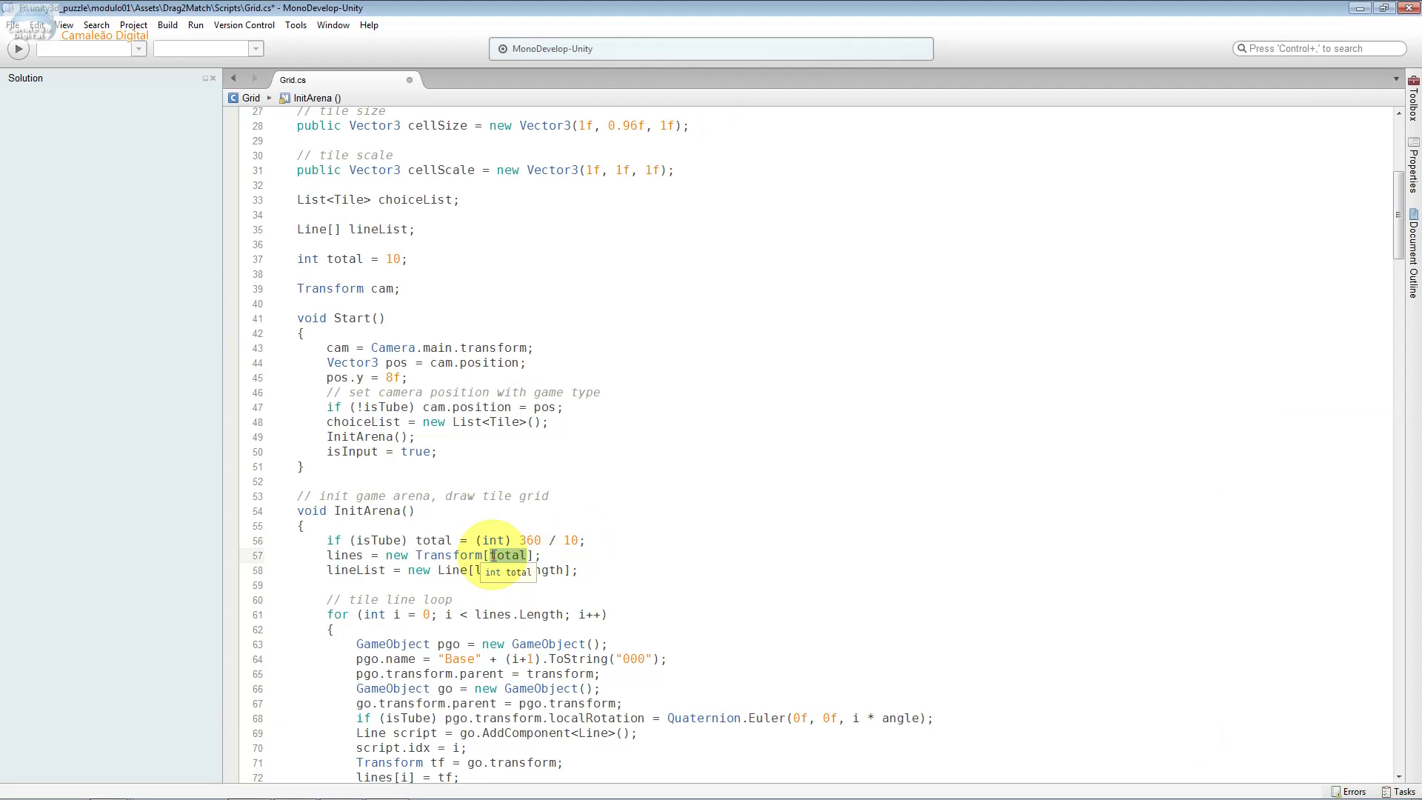
left_click(532, 541)
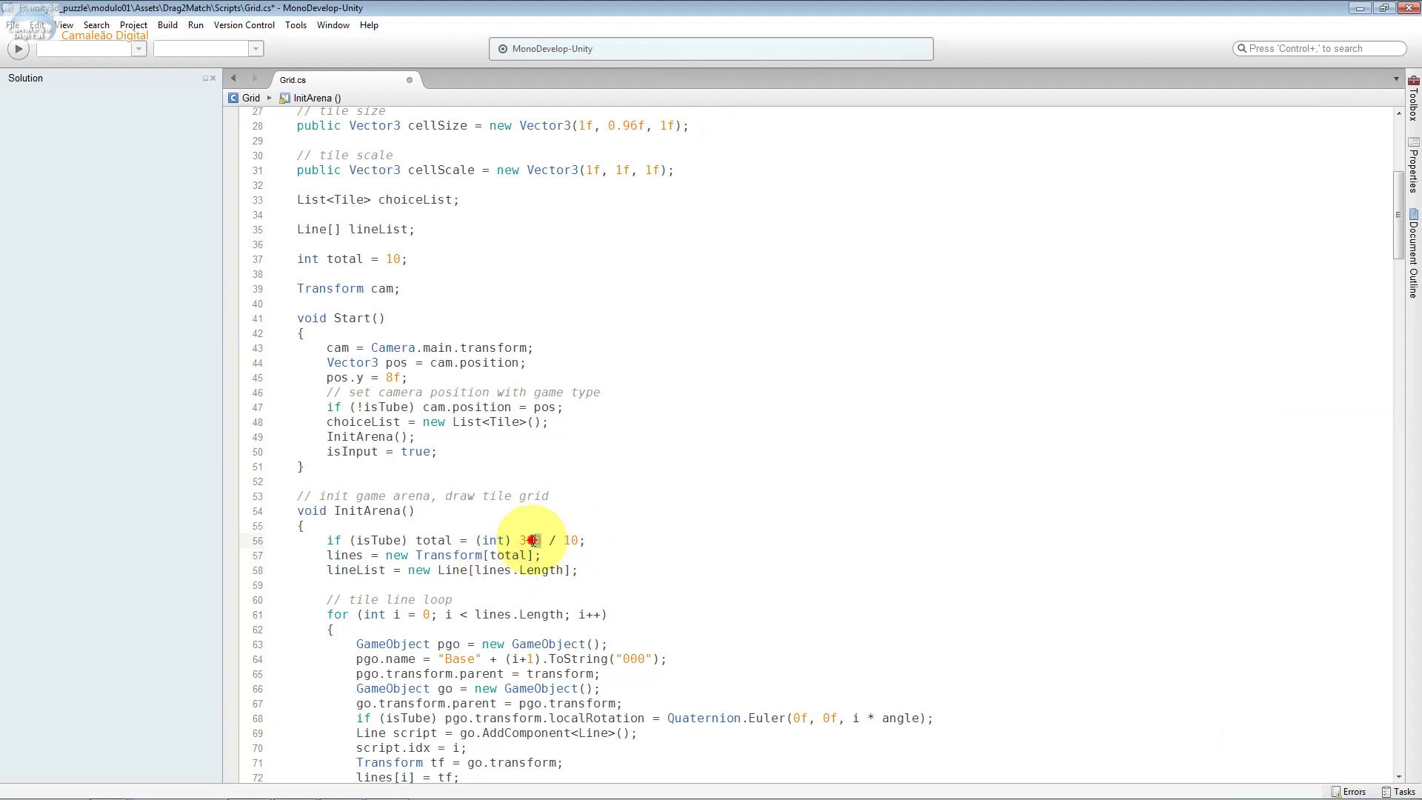
double_click(486, 557)
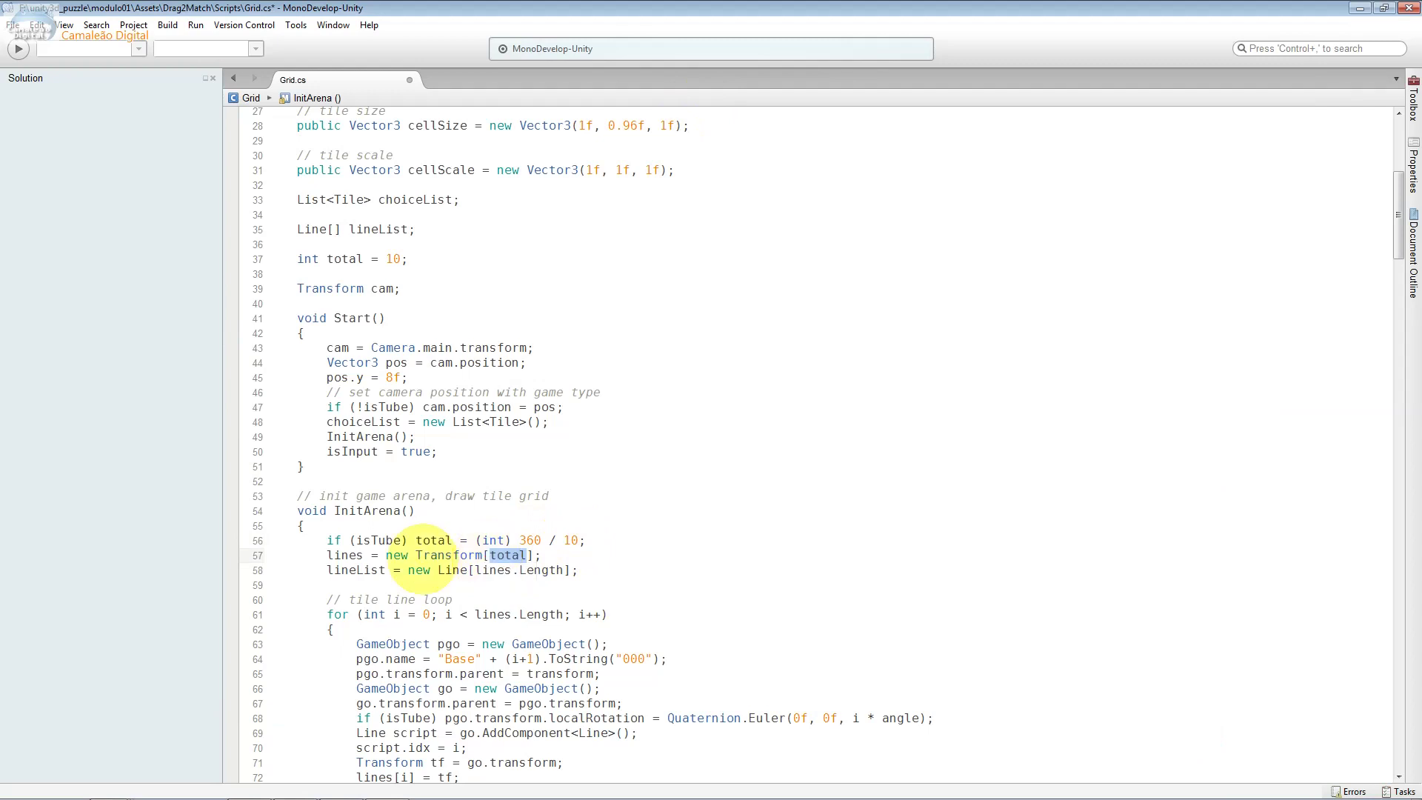
key("End")
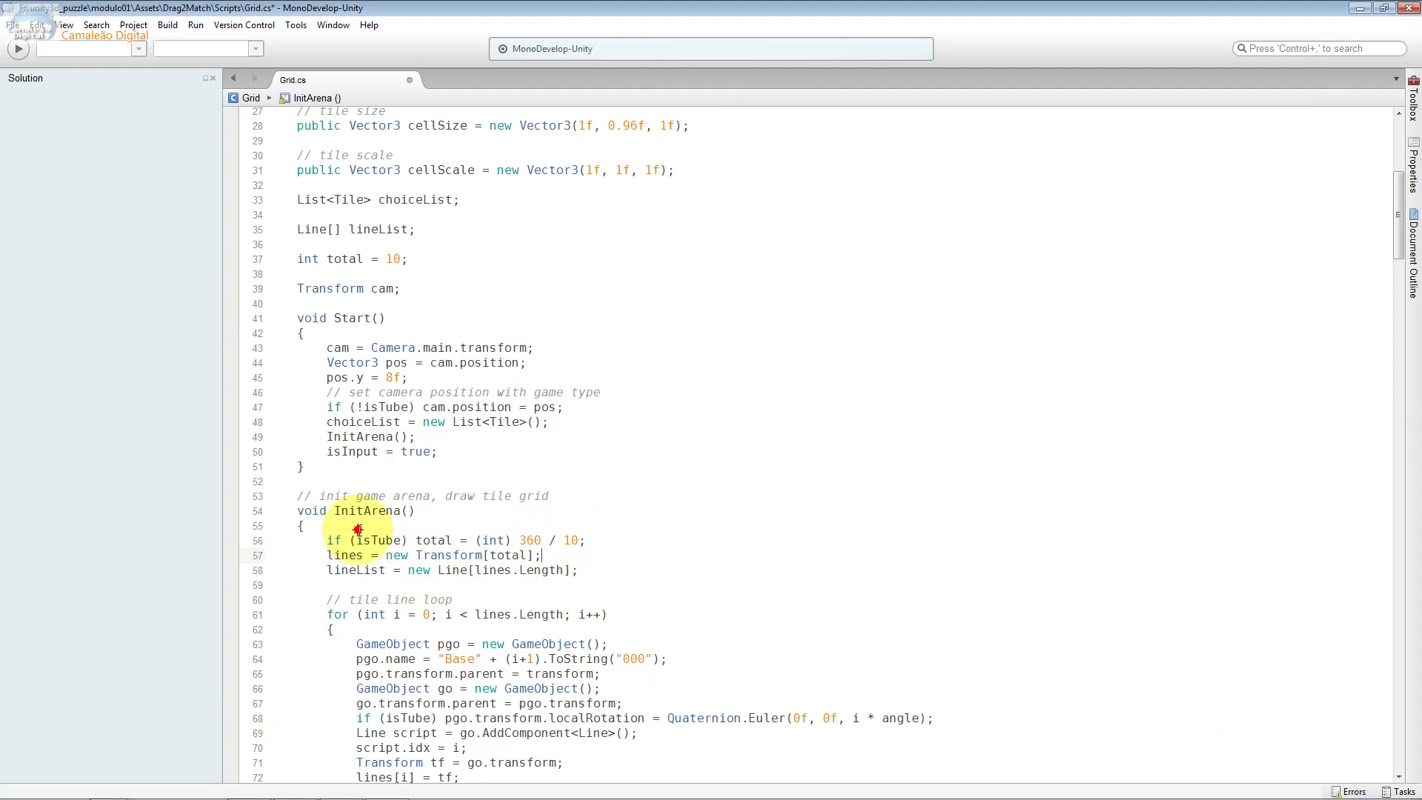
Highlight the lines array on line 57 and lines.Length sizing lineList on line 58.
double_click(343, 555)
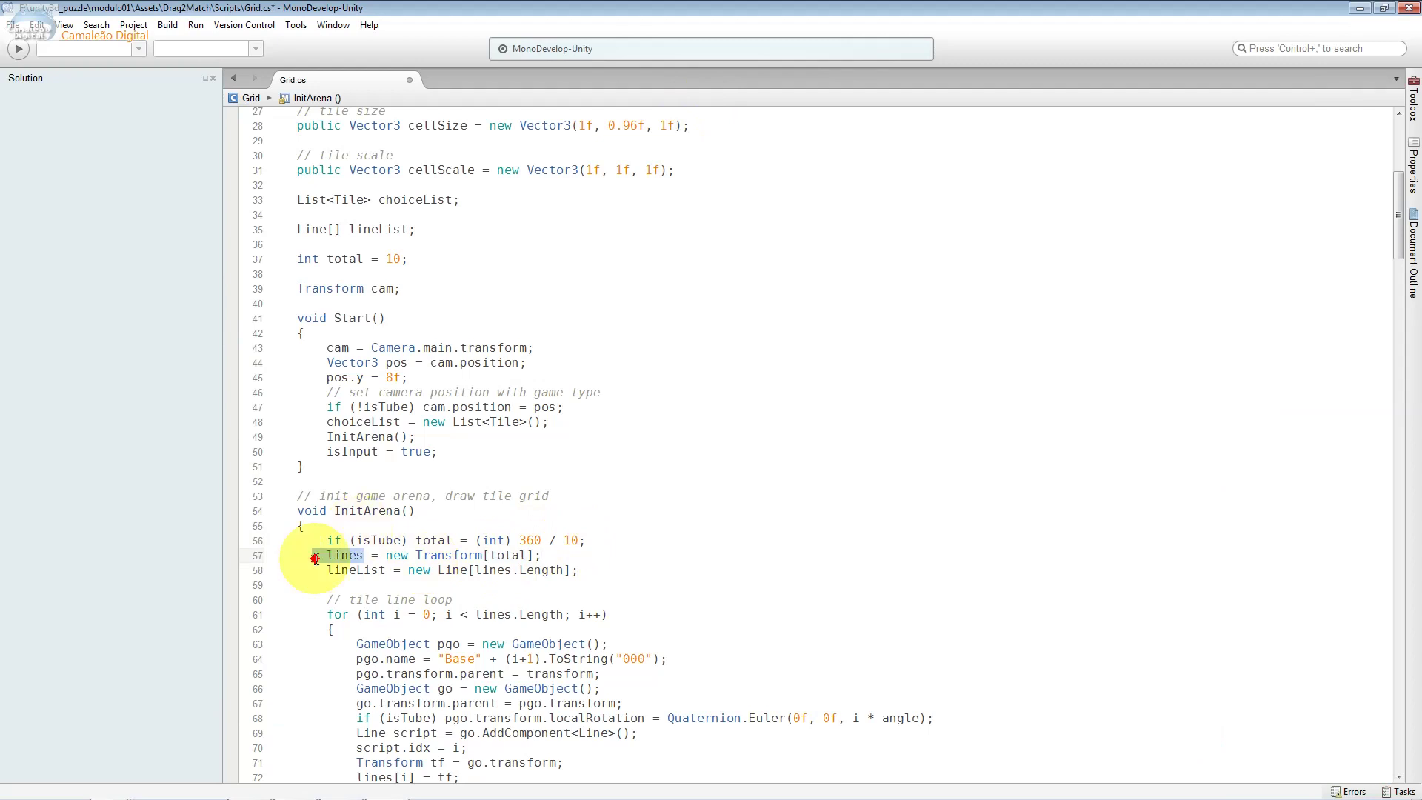
left_click(568, 571)
left_click_drag(568, 571, 292, 569)
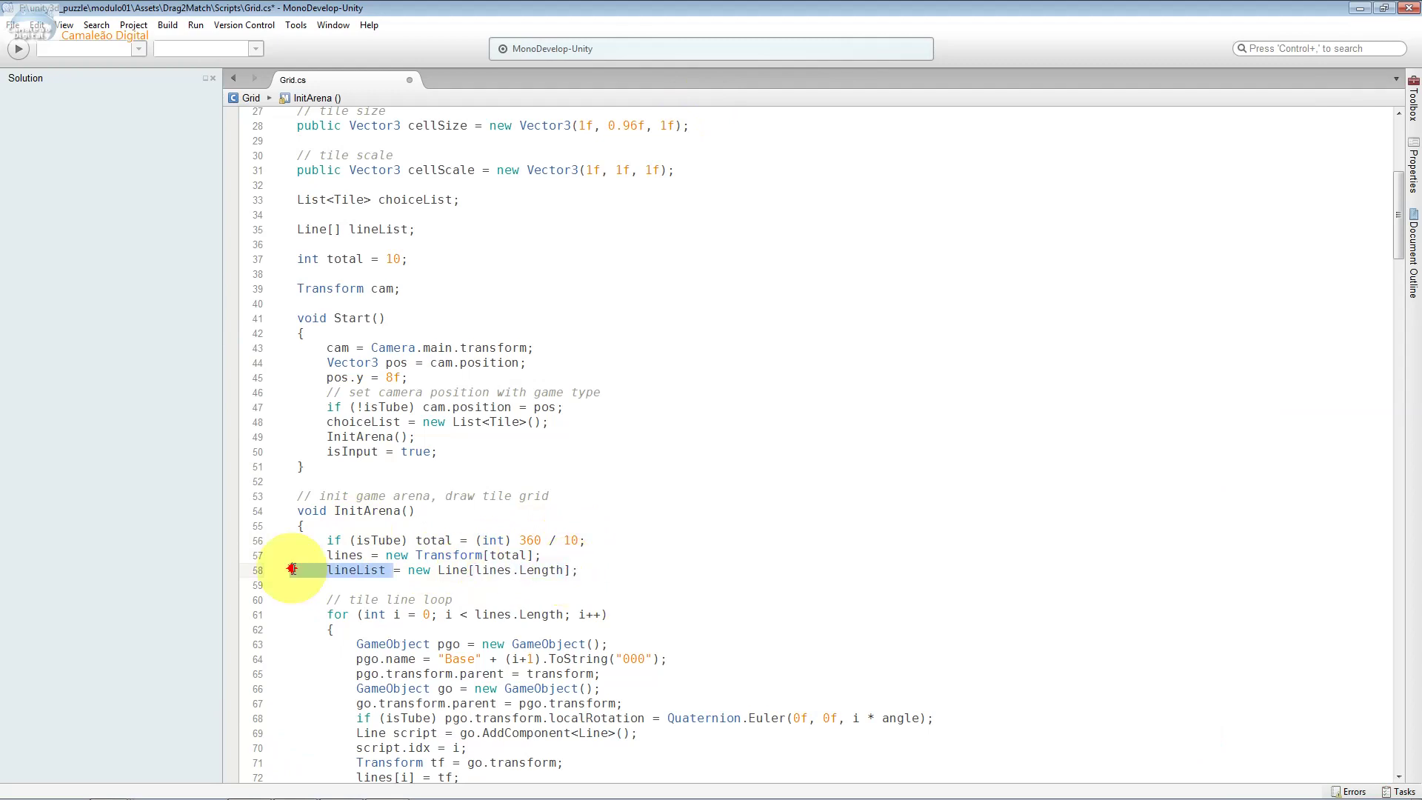
scroll(473, 668, "down", 5)
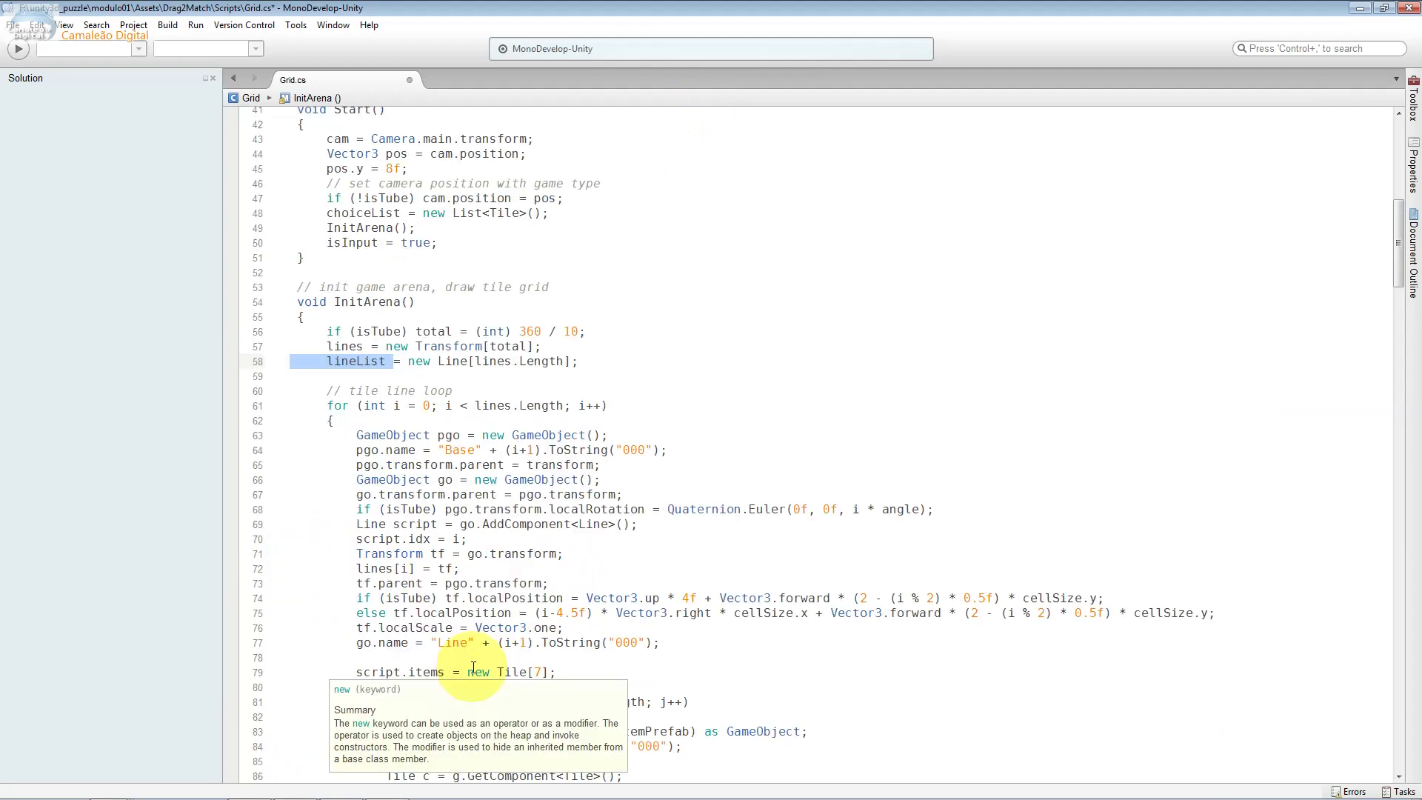
scroll(473, 667, "down", 5)
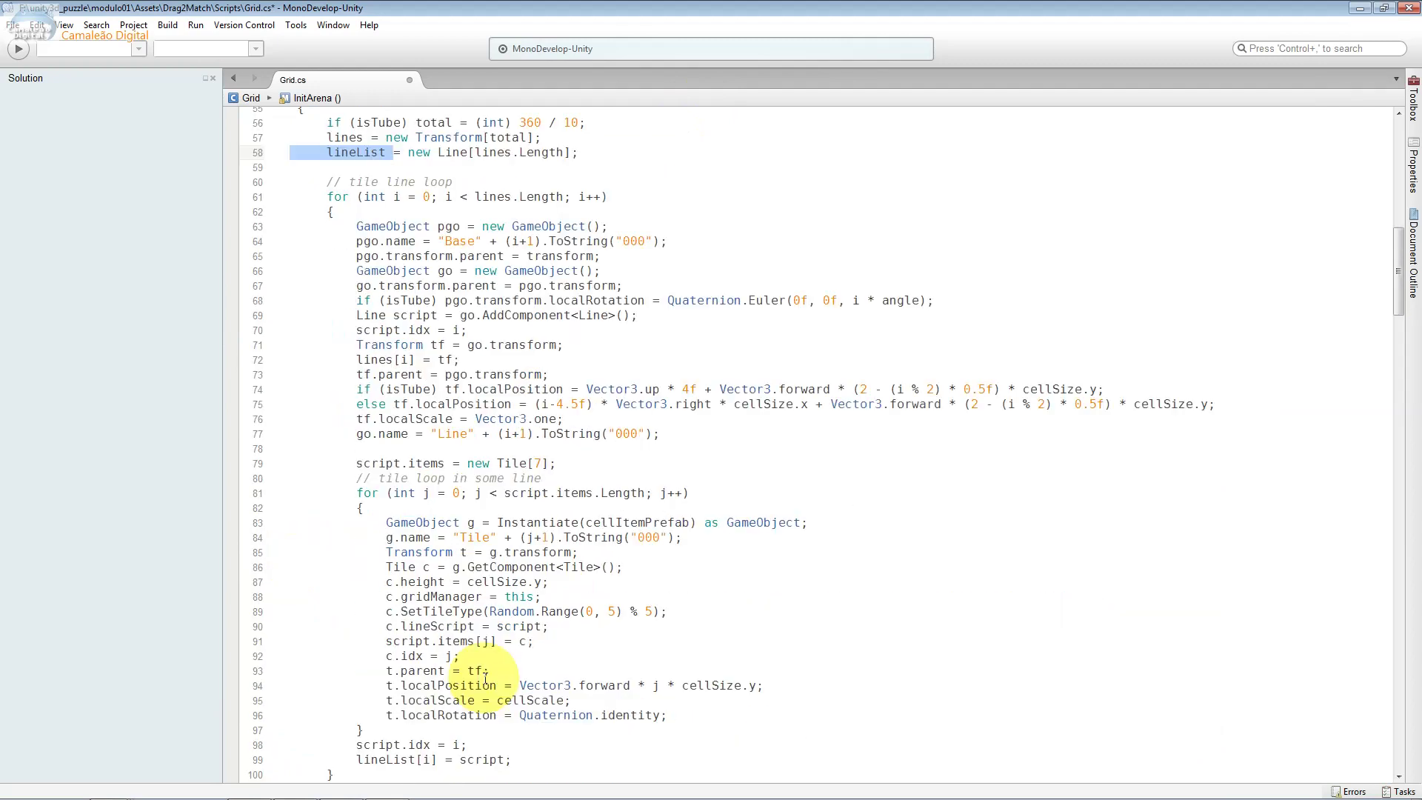
left_click(351, 198)
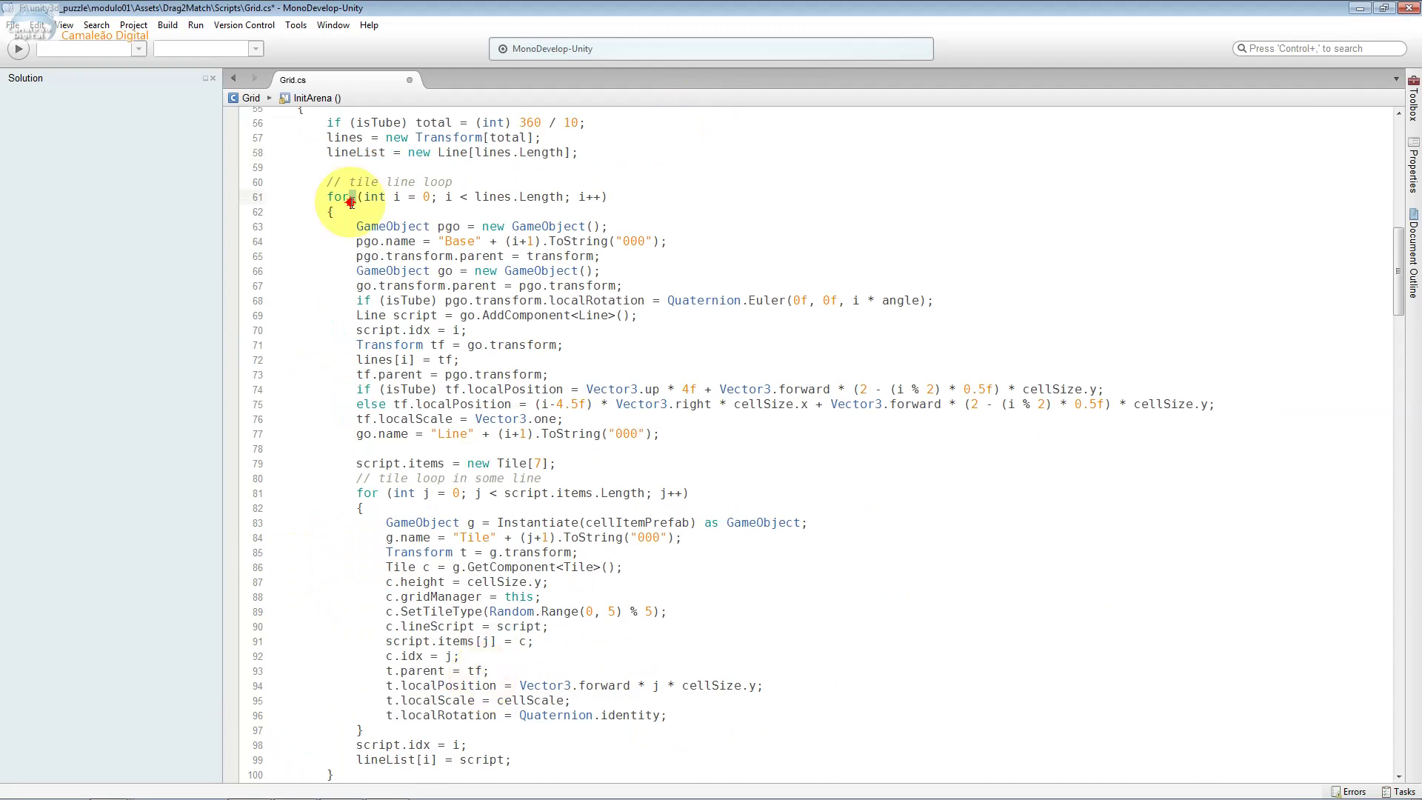
left_click(393, 198)
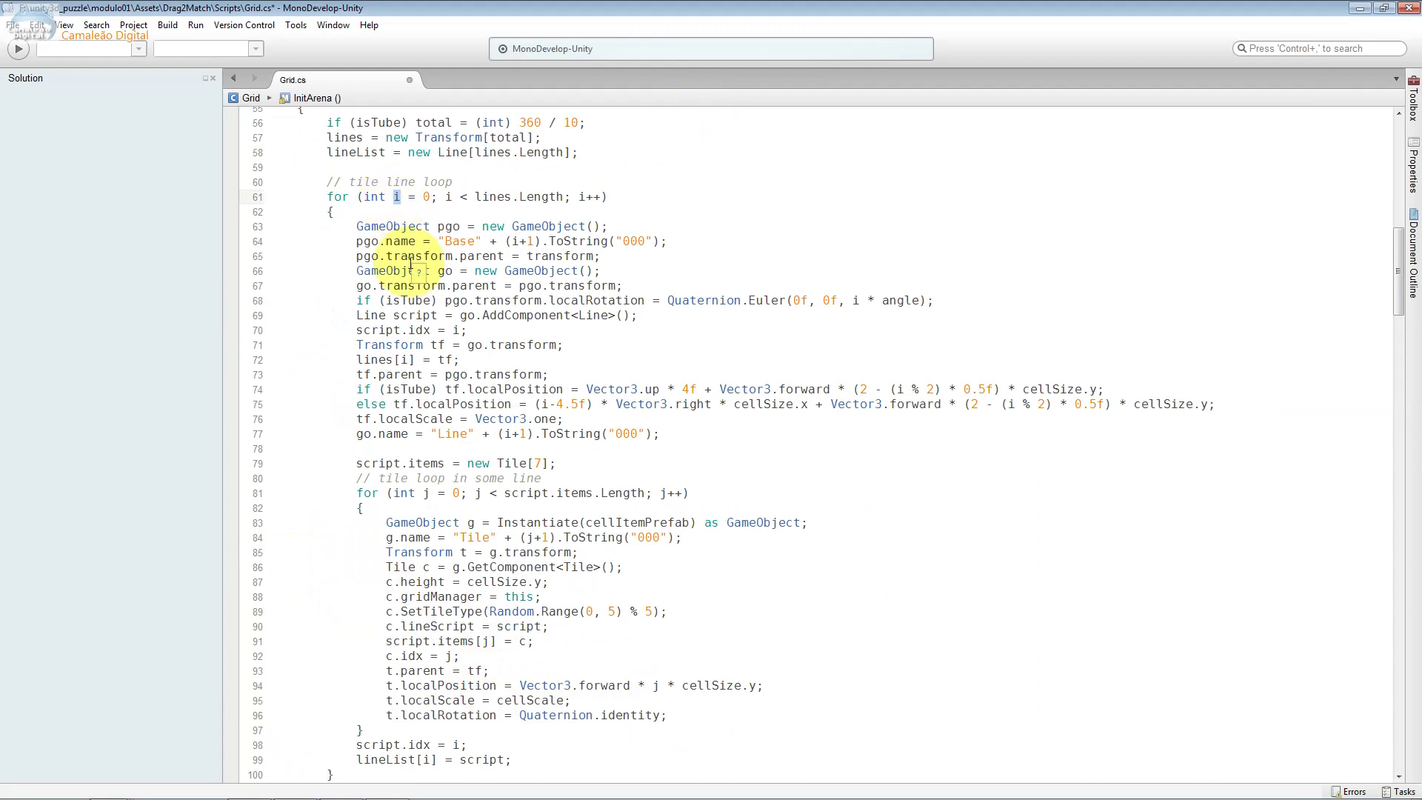
left_click(463, 198)
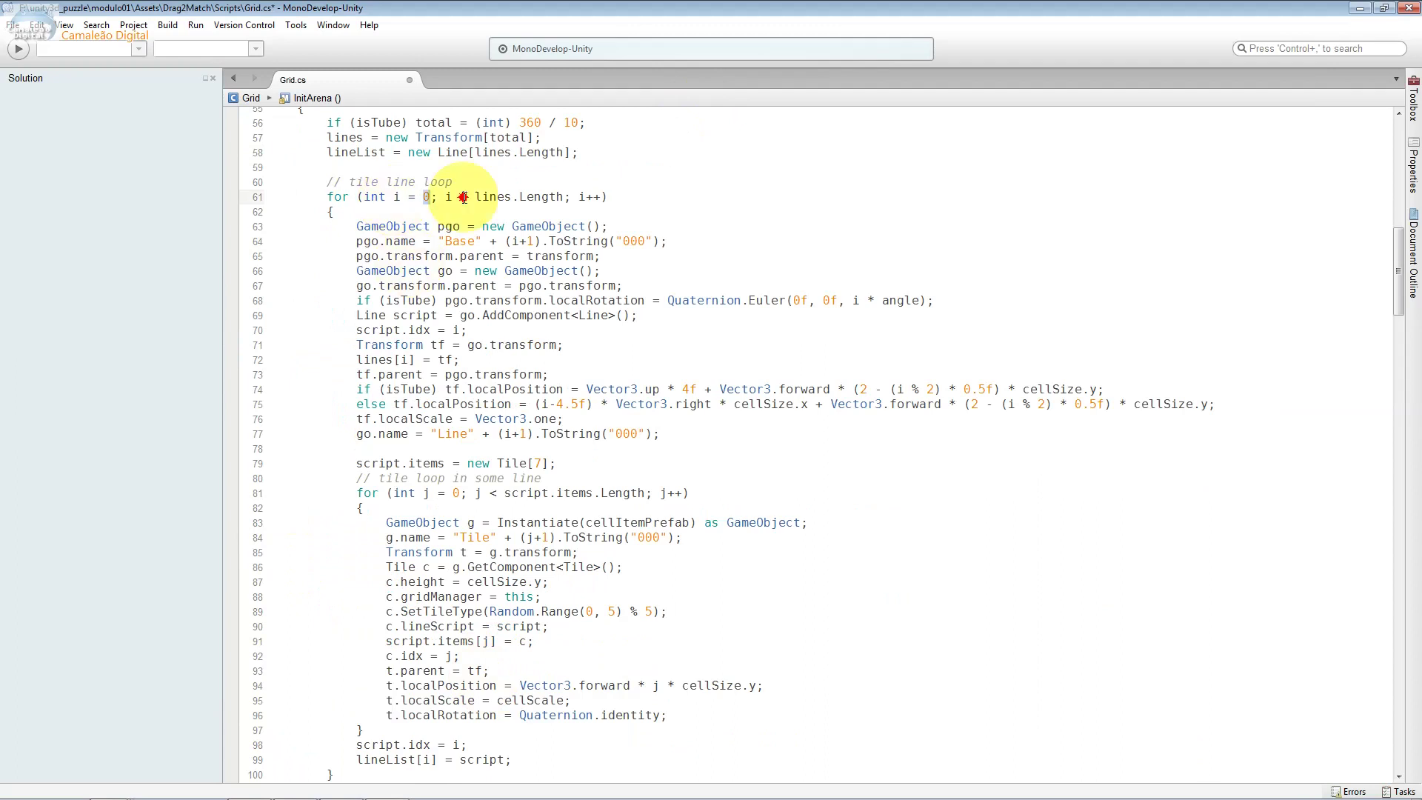
left_click(574, 199)
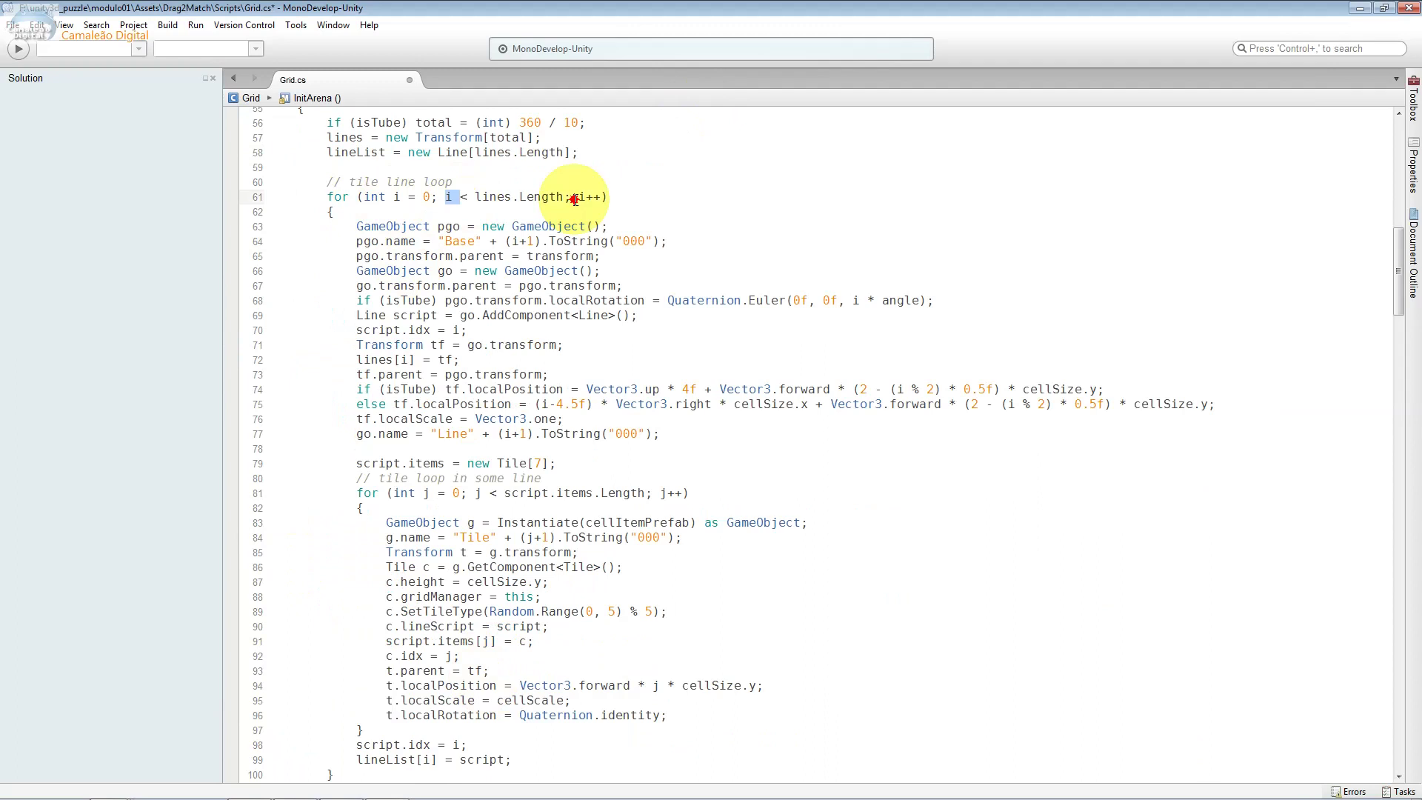
left_click_drag(565, 198, 462, 202)
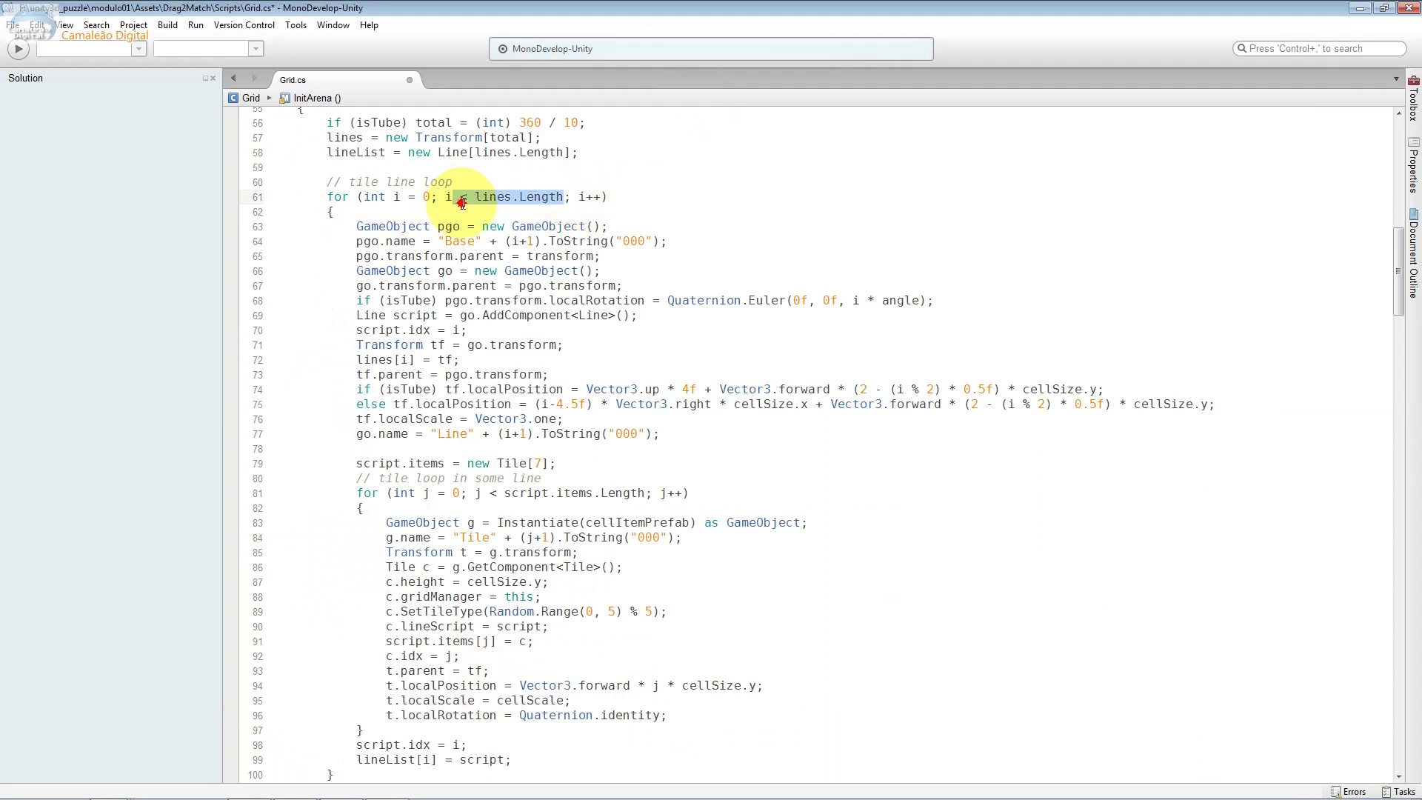
left_click(588, 197)
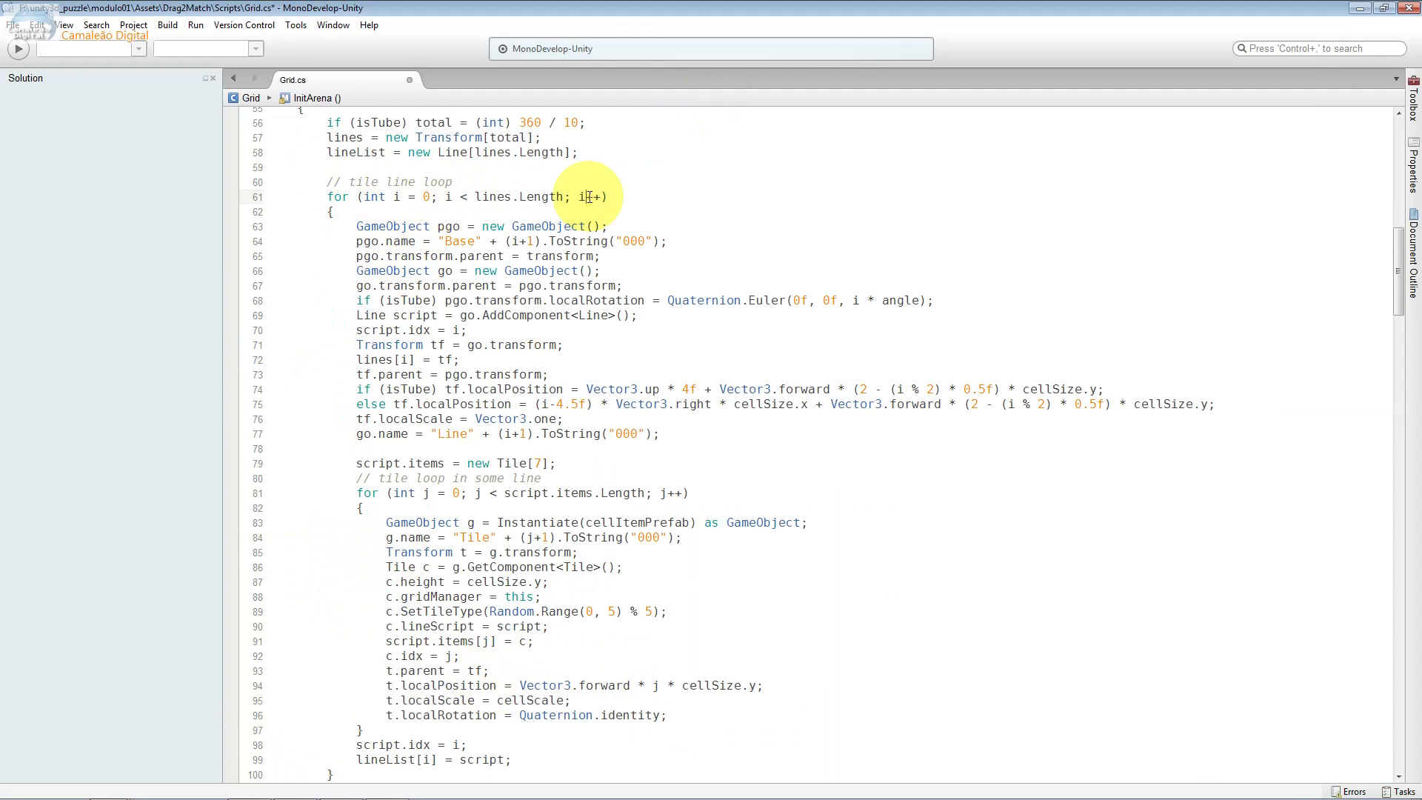
left_click_drag(578, 153, 313, 153)
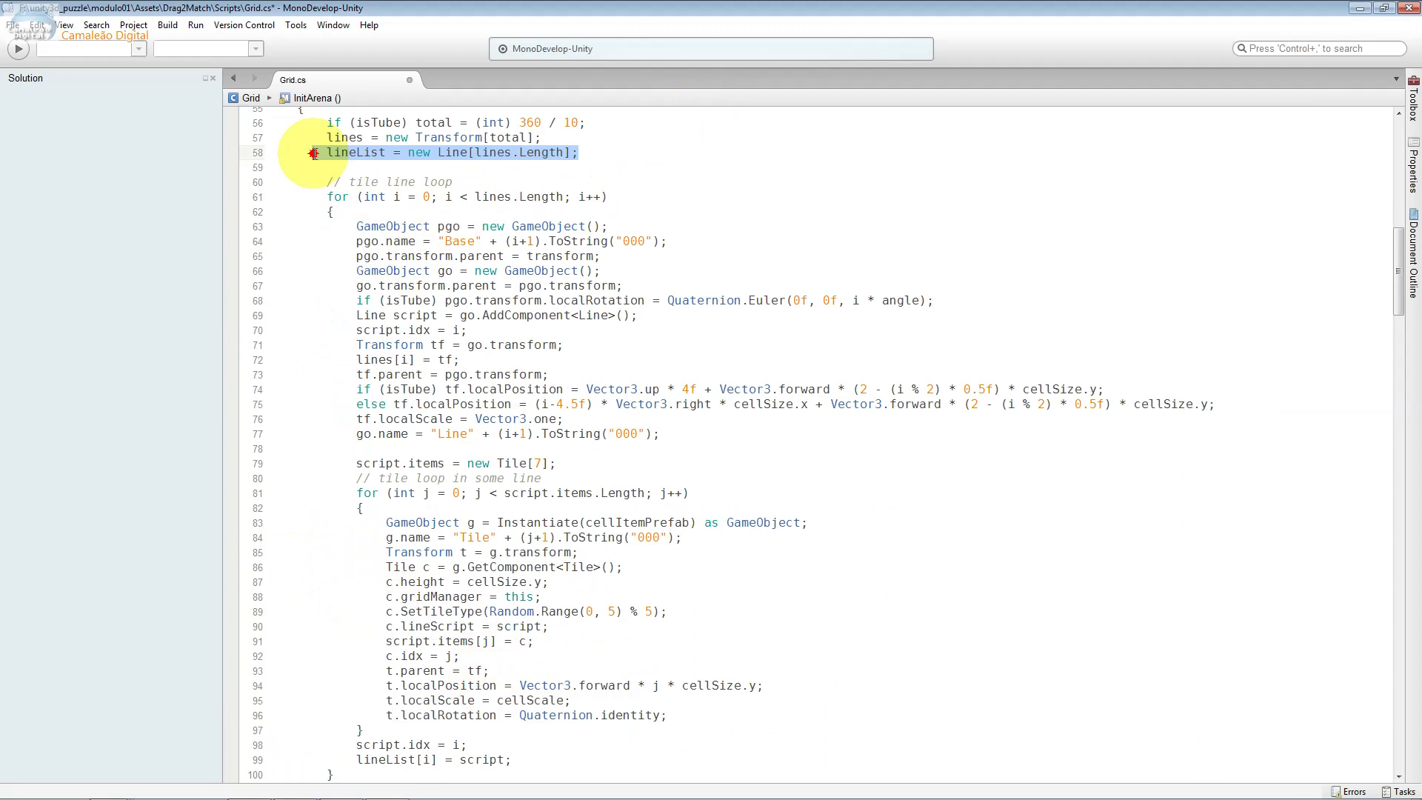
Highlight lines 57–58, 'new GameObject();' on line 63 and the '000' name format on line 64, then return to Unity.
key("shift+Up")
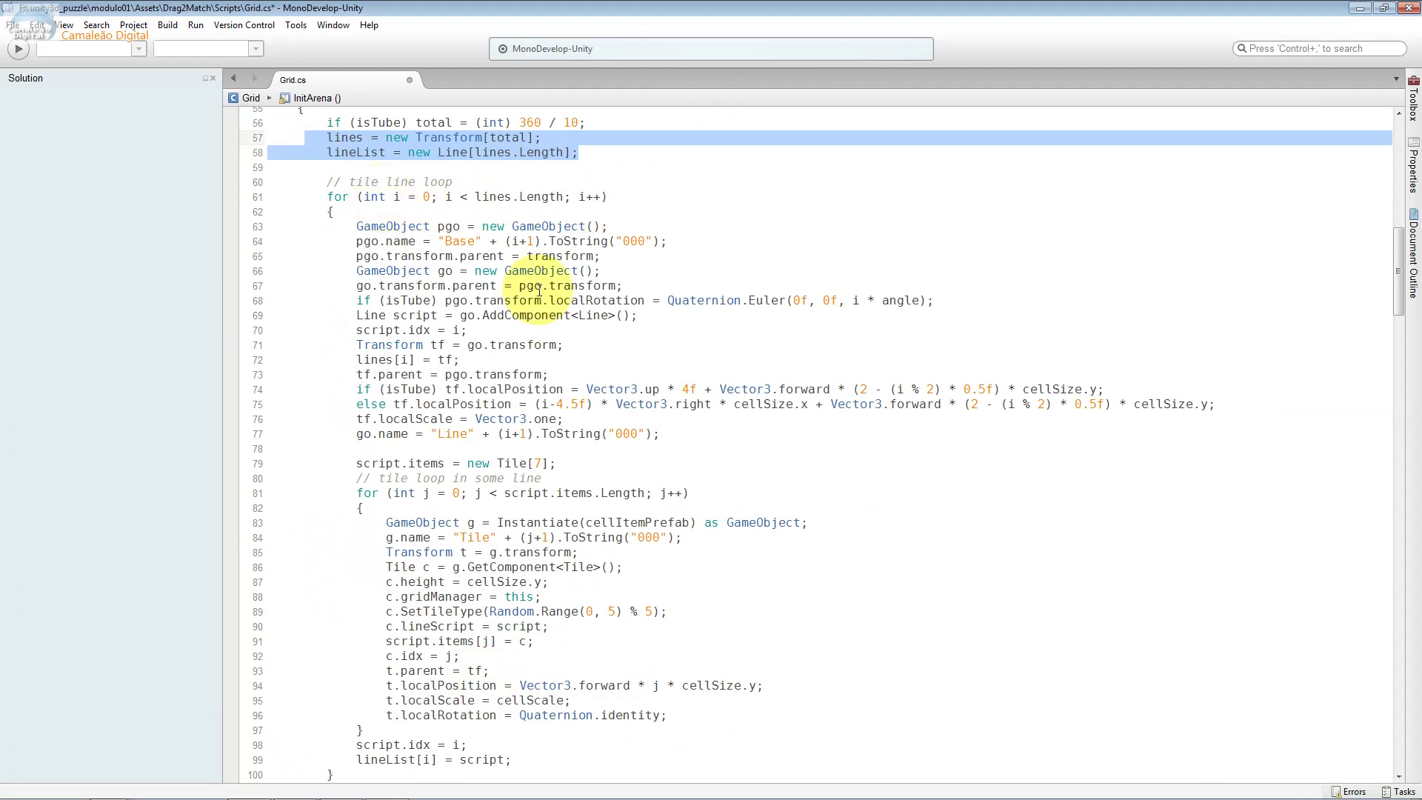
left_click_drag(607, 226, 484, 226)
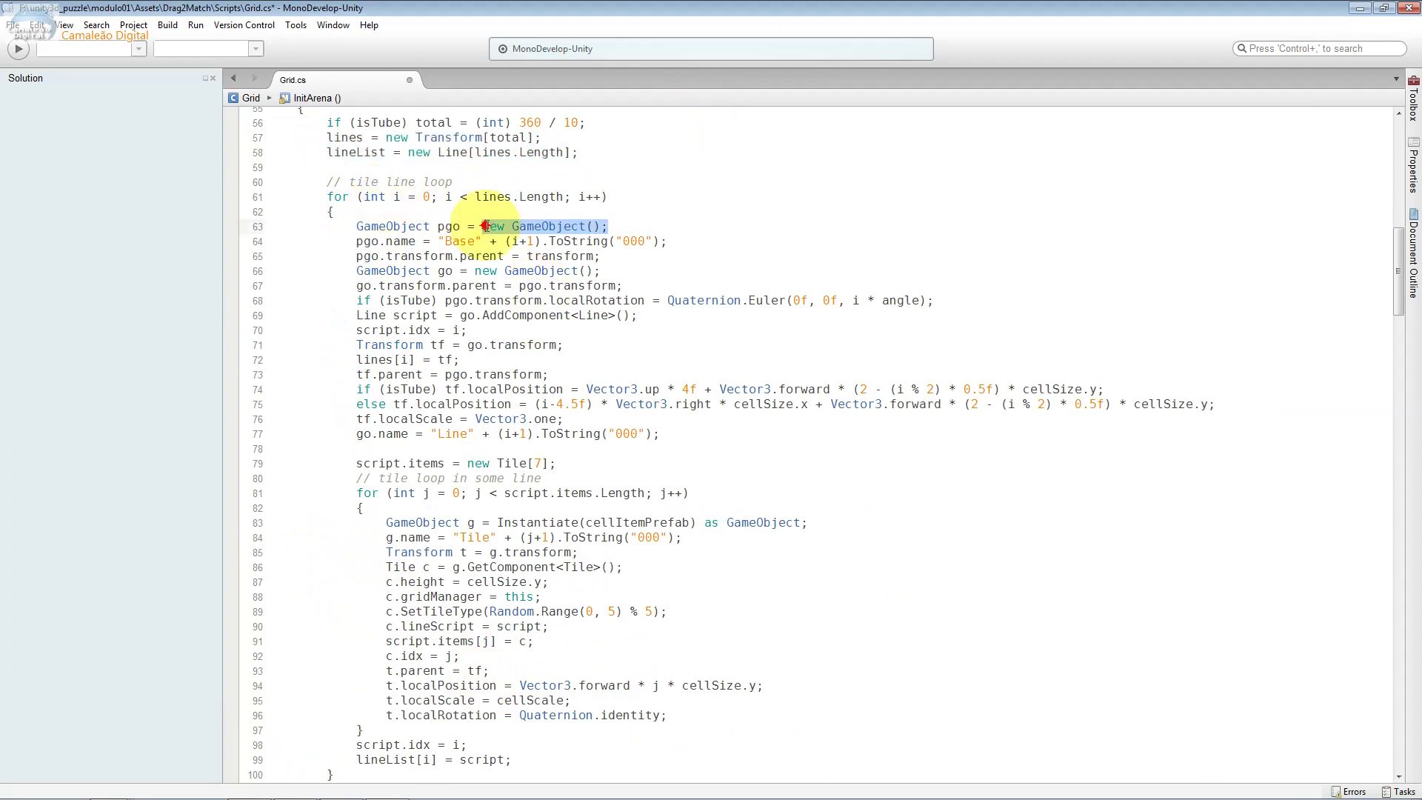
mouse_move(486, 227)
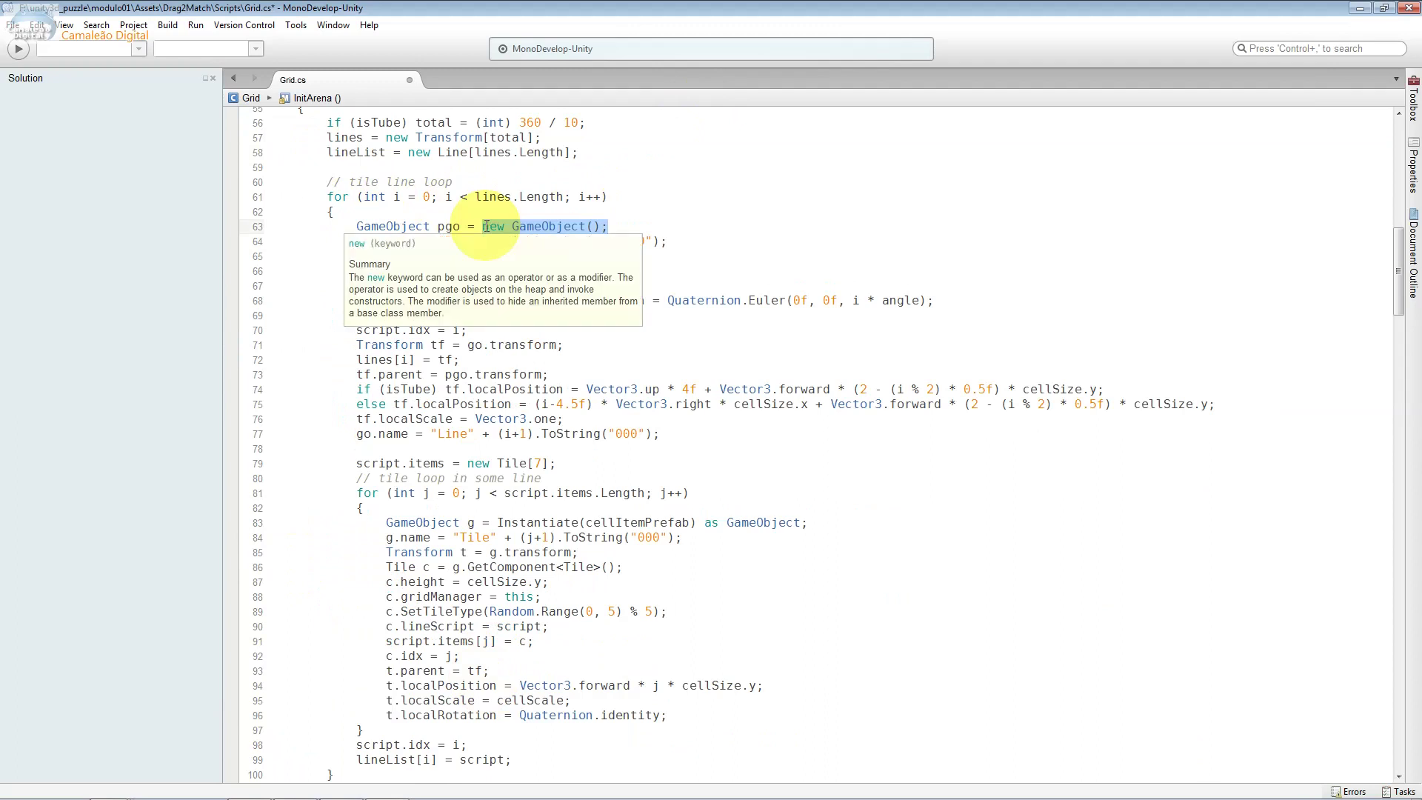
mouse_move(568, 226)
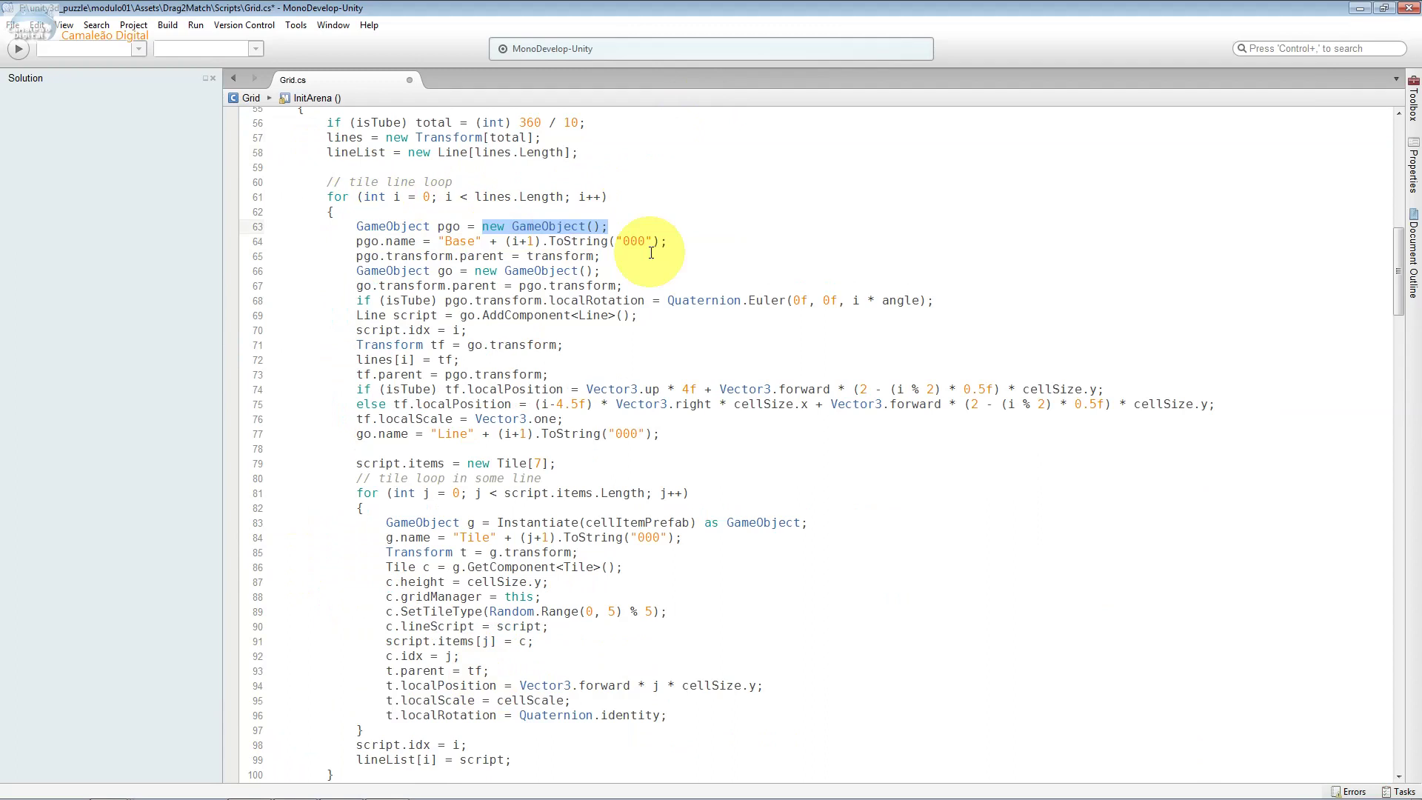
double_click(626, 241)
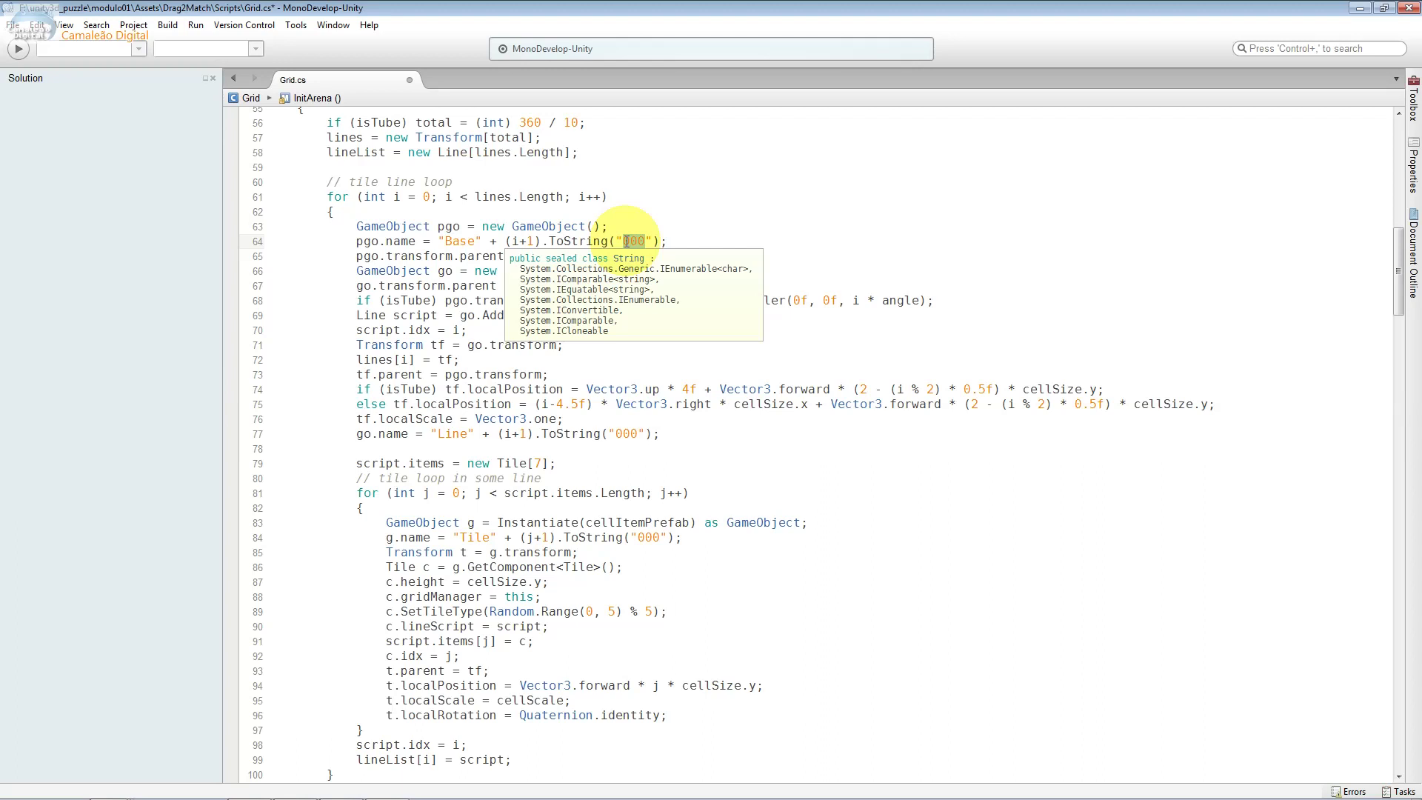
key("alt+Tab")
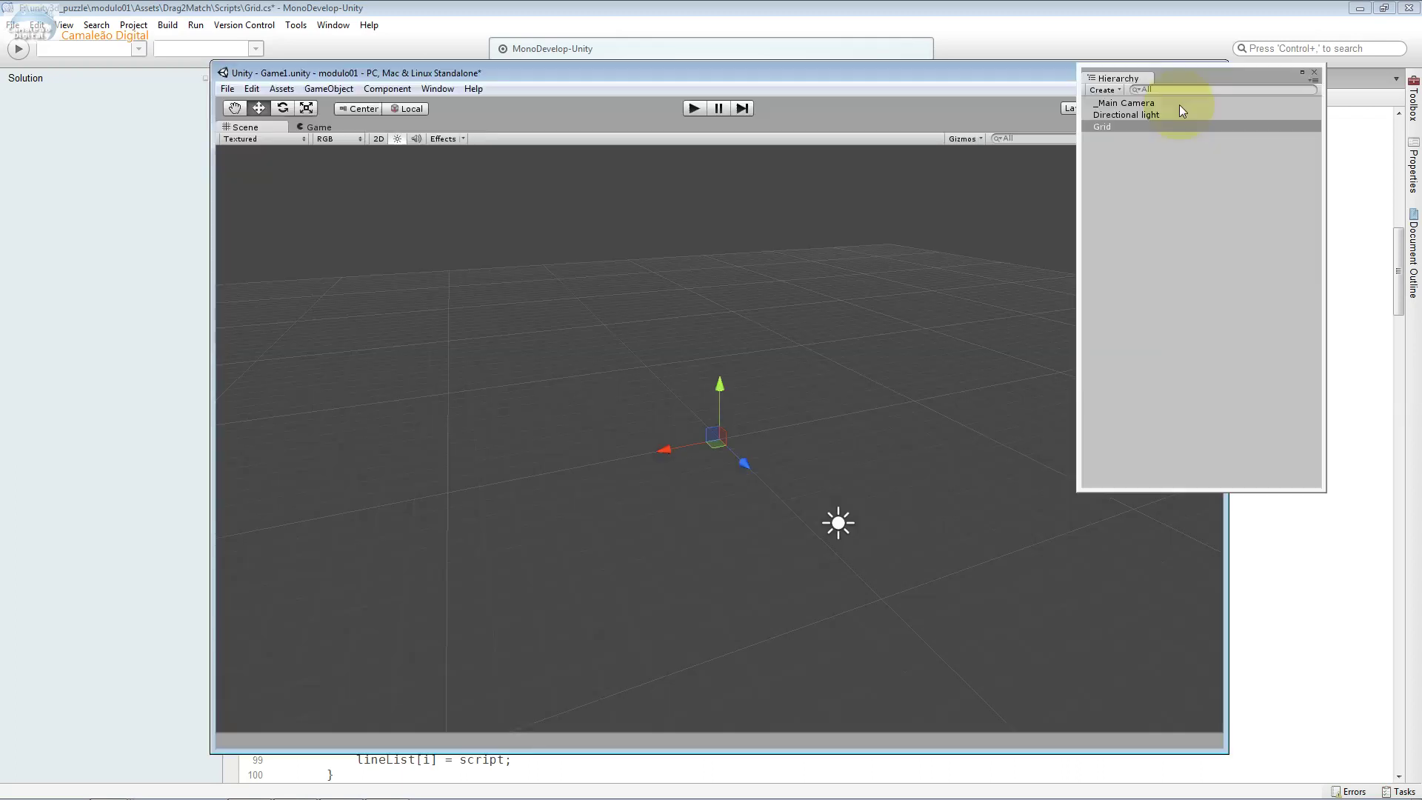
Preview the hexagon.extended model from the Models folder in the Inspector, then return to Grid.cs.
key("ctrl+5")
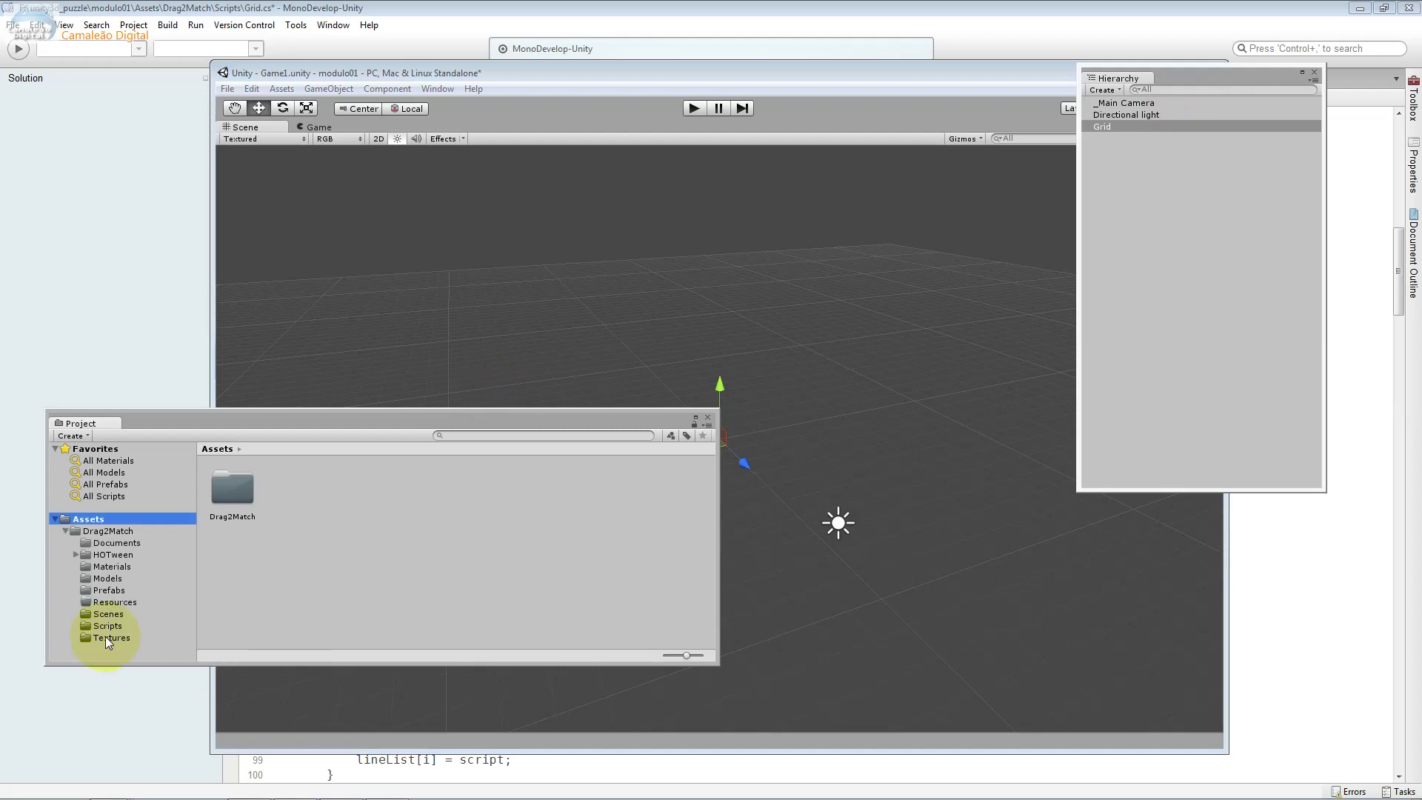
left_click(91, 580)
left_click(286, 487)
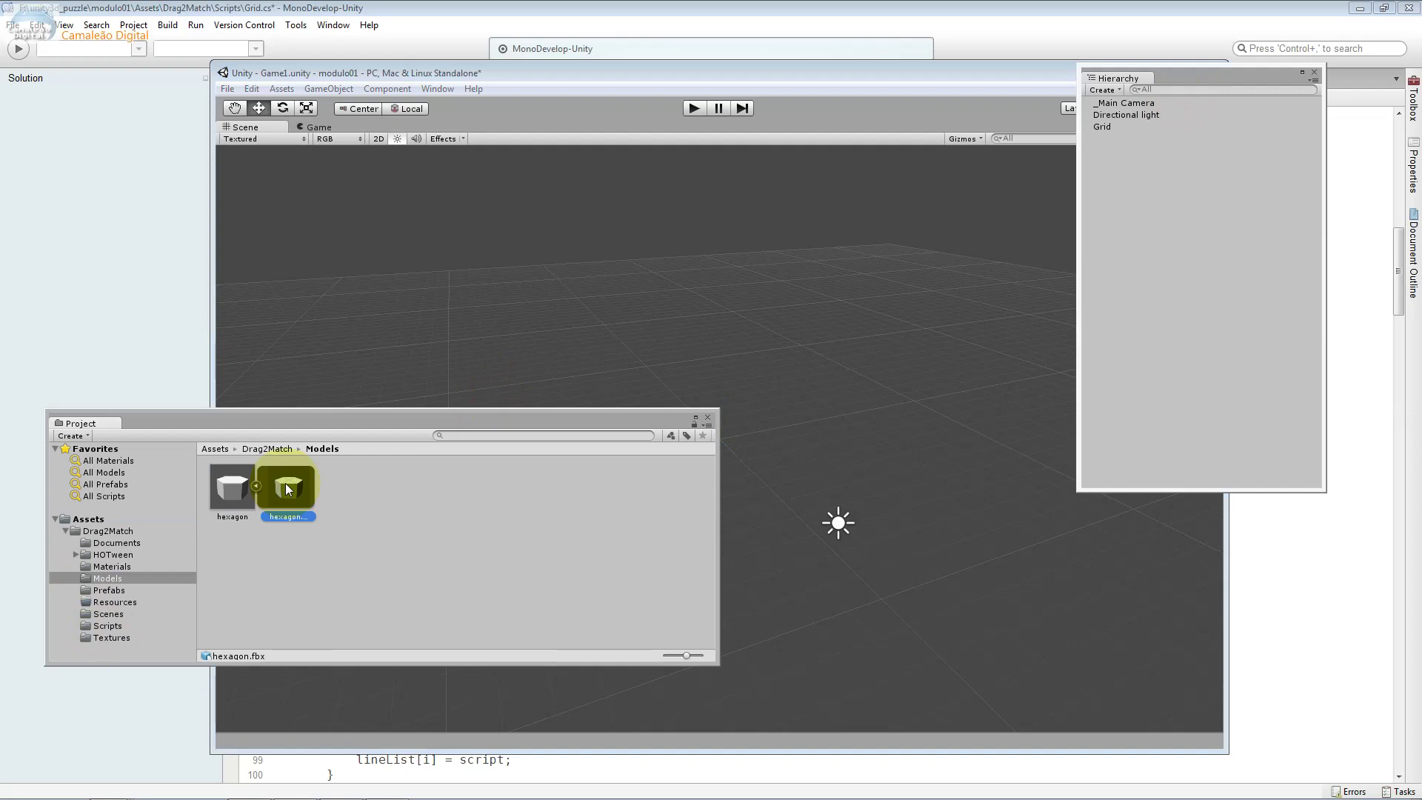
left_click(438, 88)
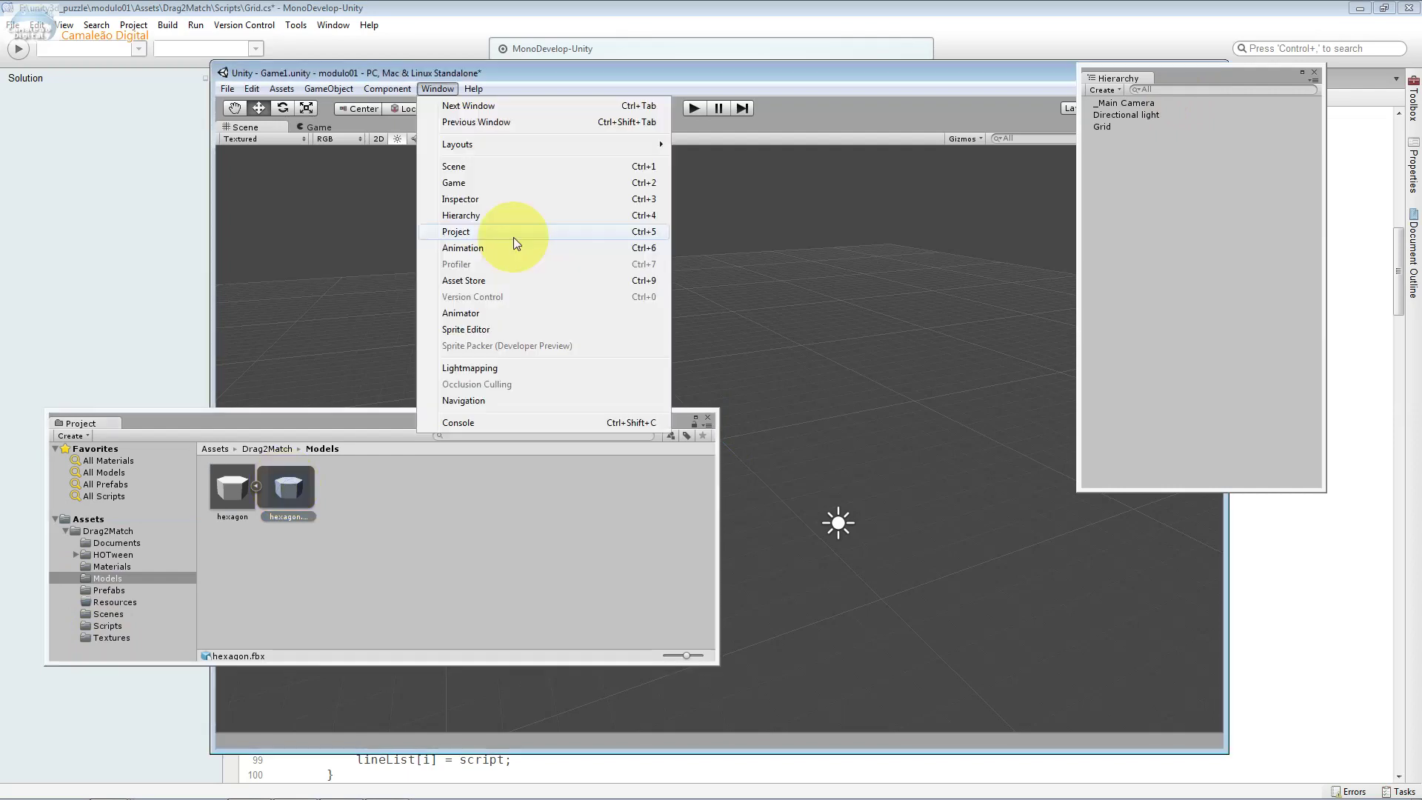
key("ctrl+3")
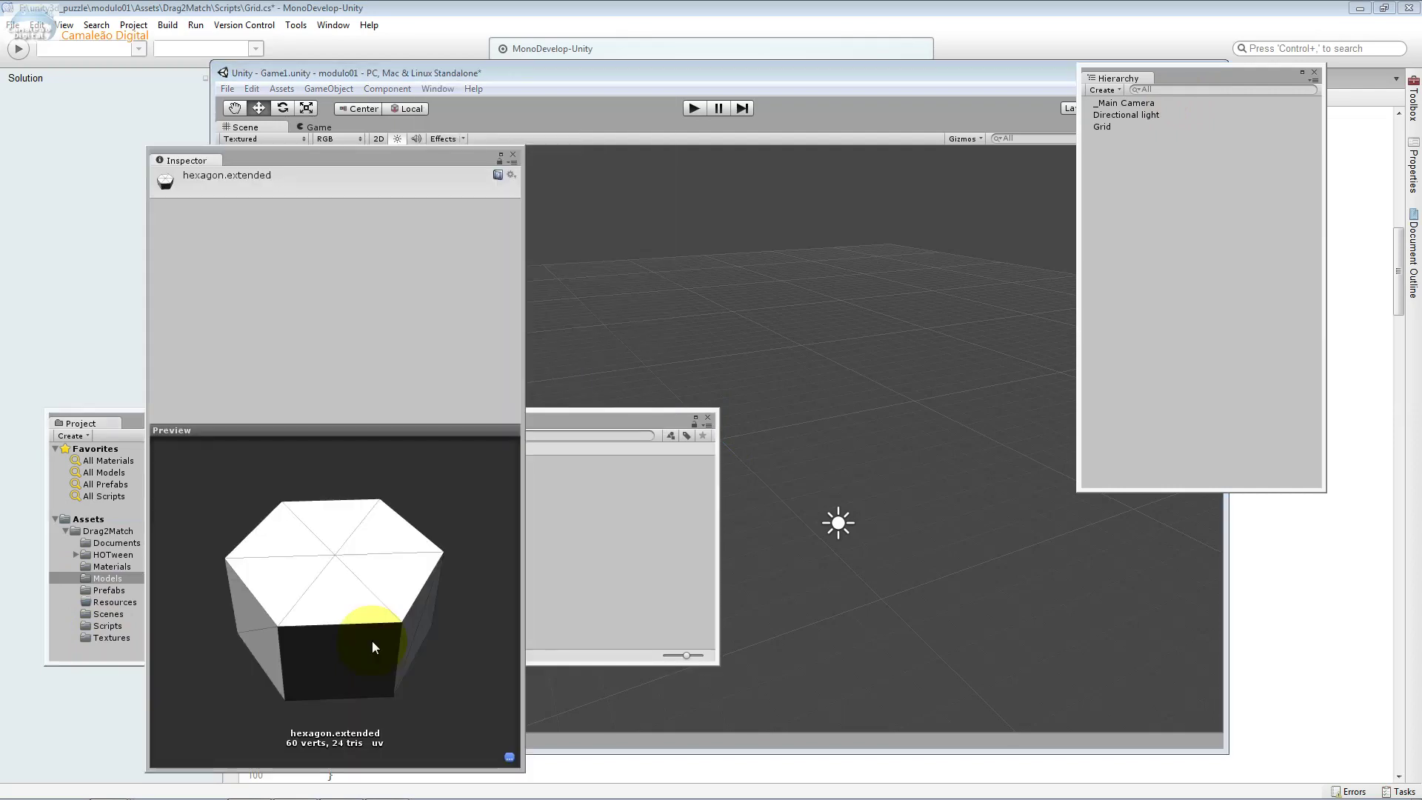
left_click(789, 430)
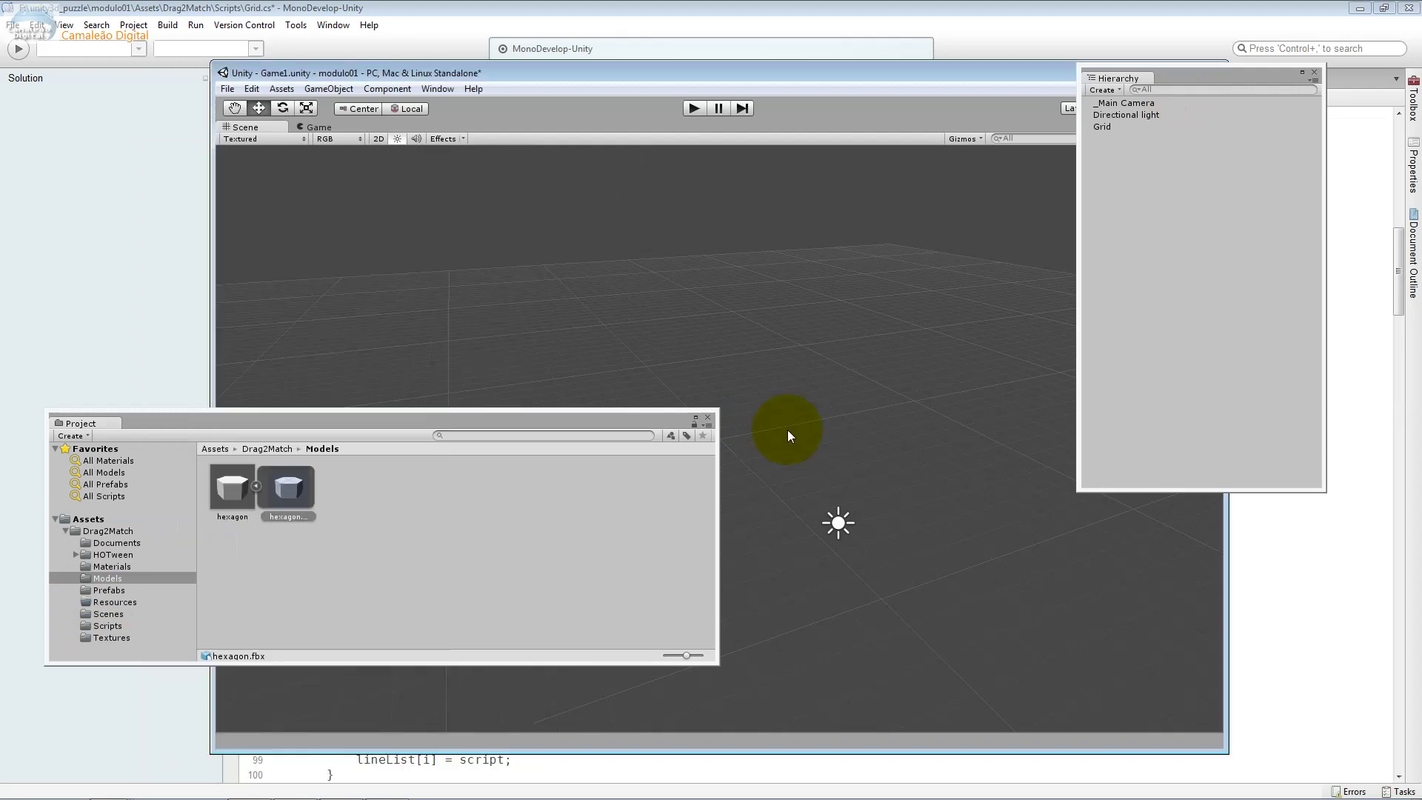
key("alt+Tab")
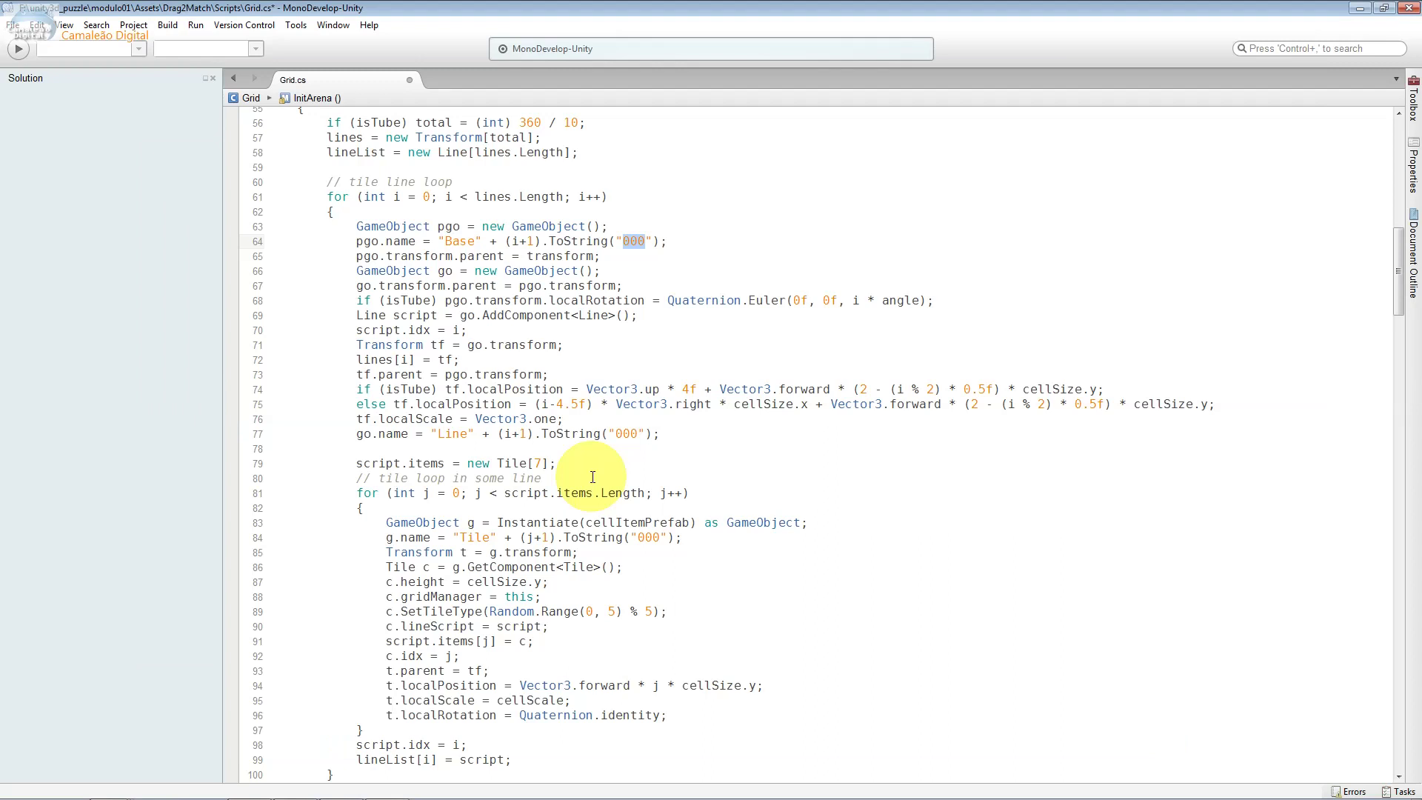
double_click(457, 242)
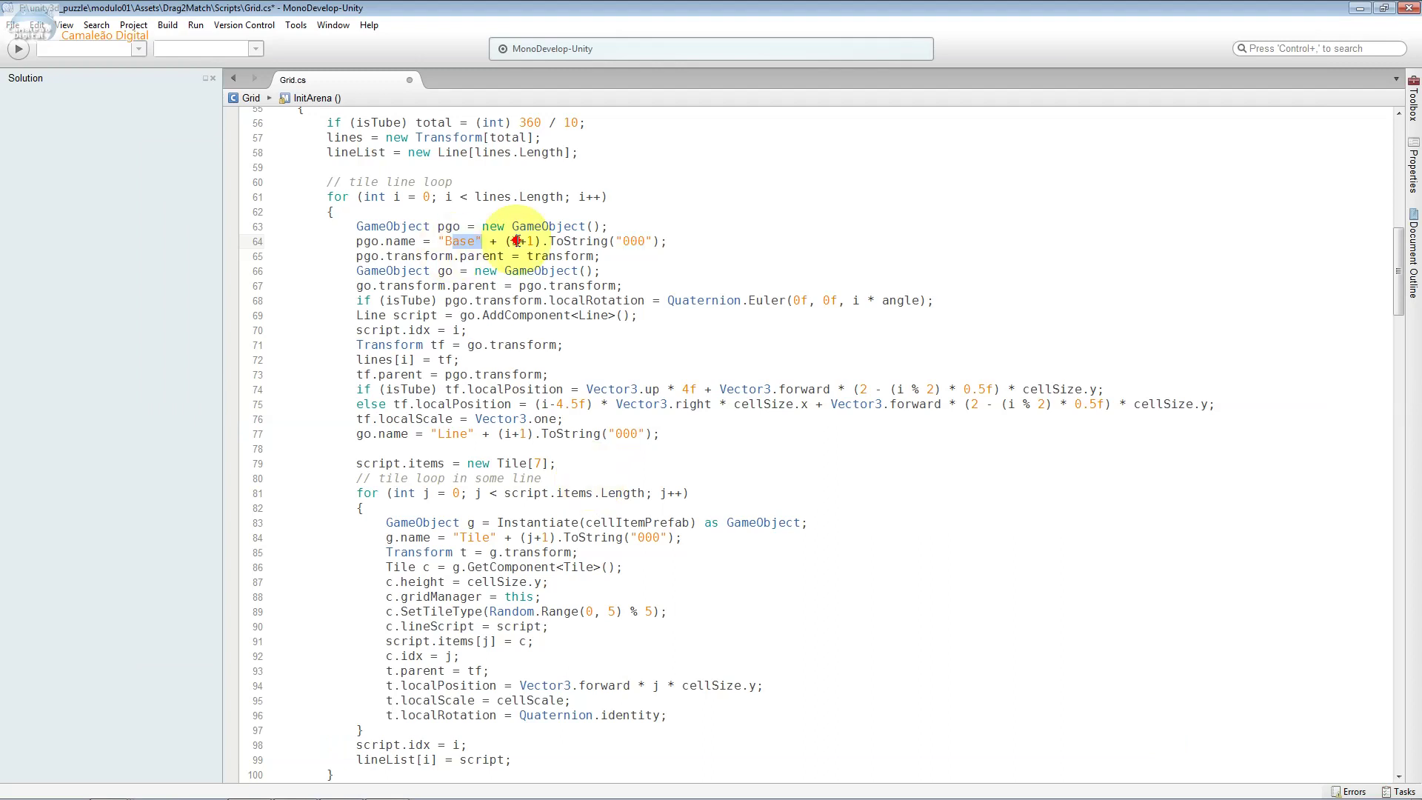
left_click(512, 243)
left_click_drag(623, 242, 641, 245)
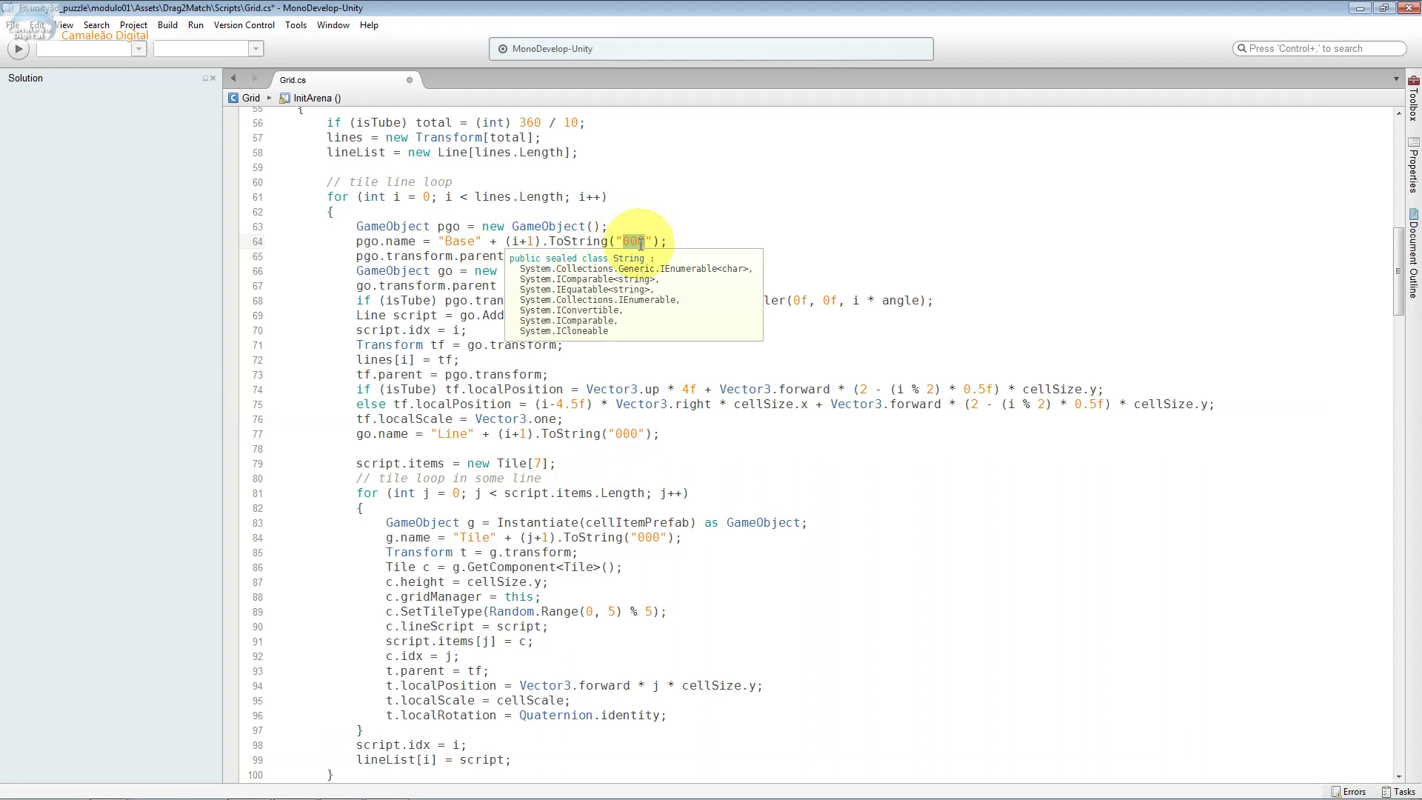
double_click(409, 240)
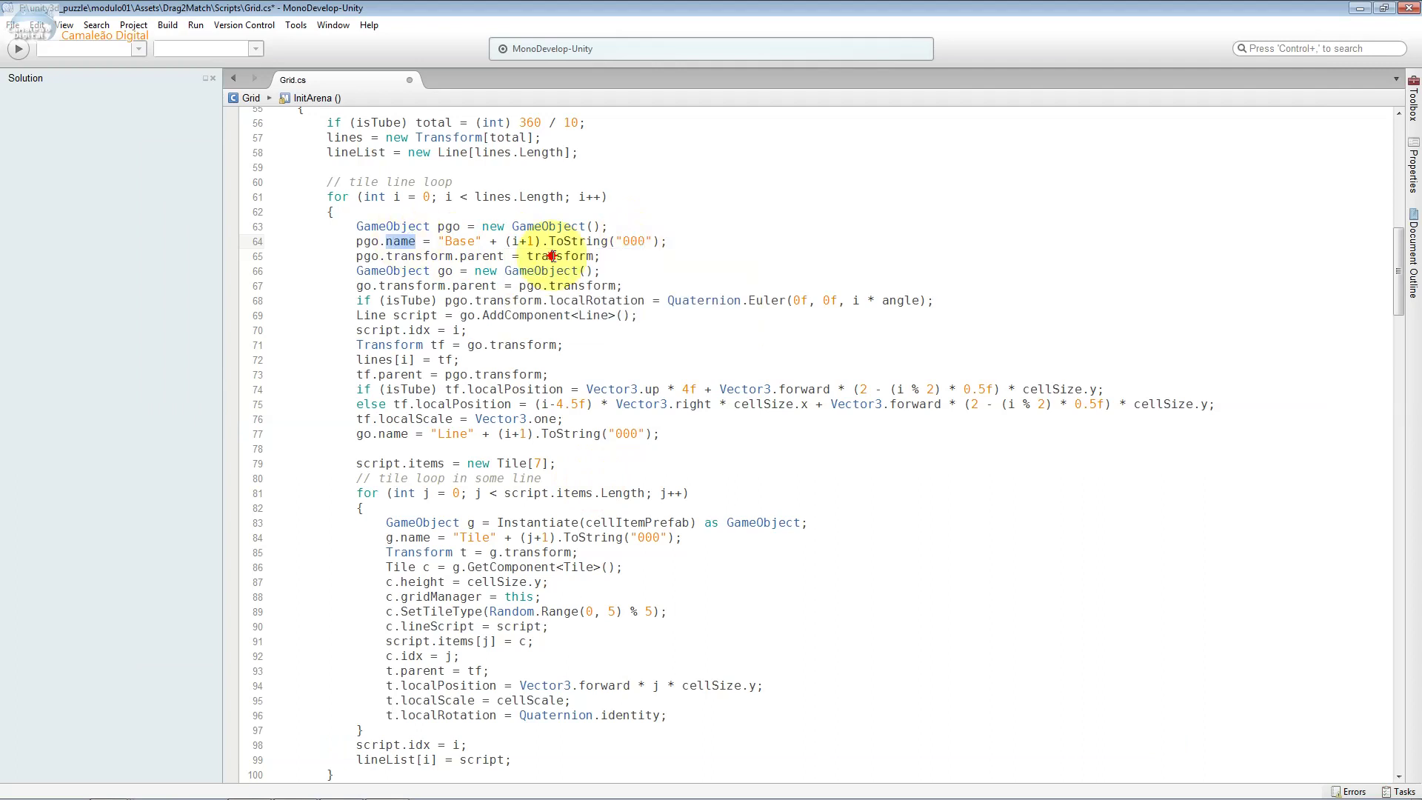
left_click_drag(667, 241, 624, 241)
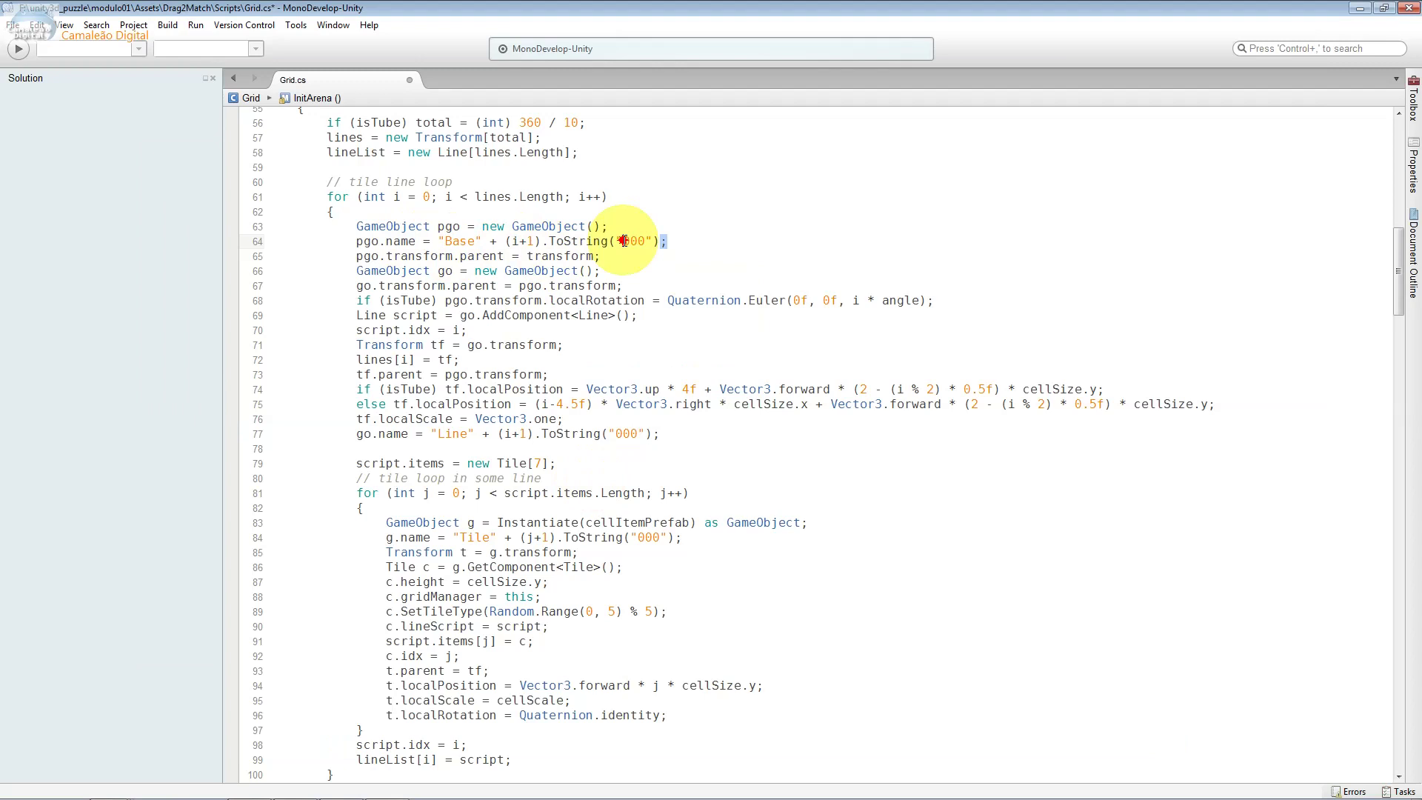
double_click(626, 241)
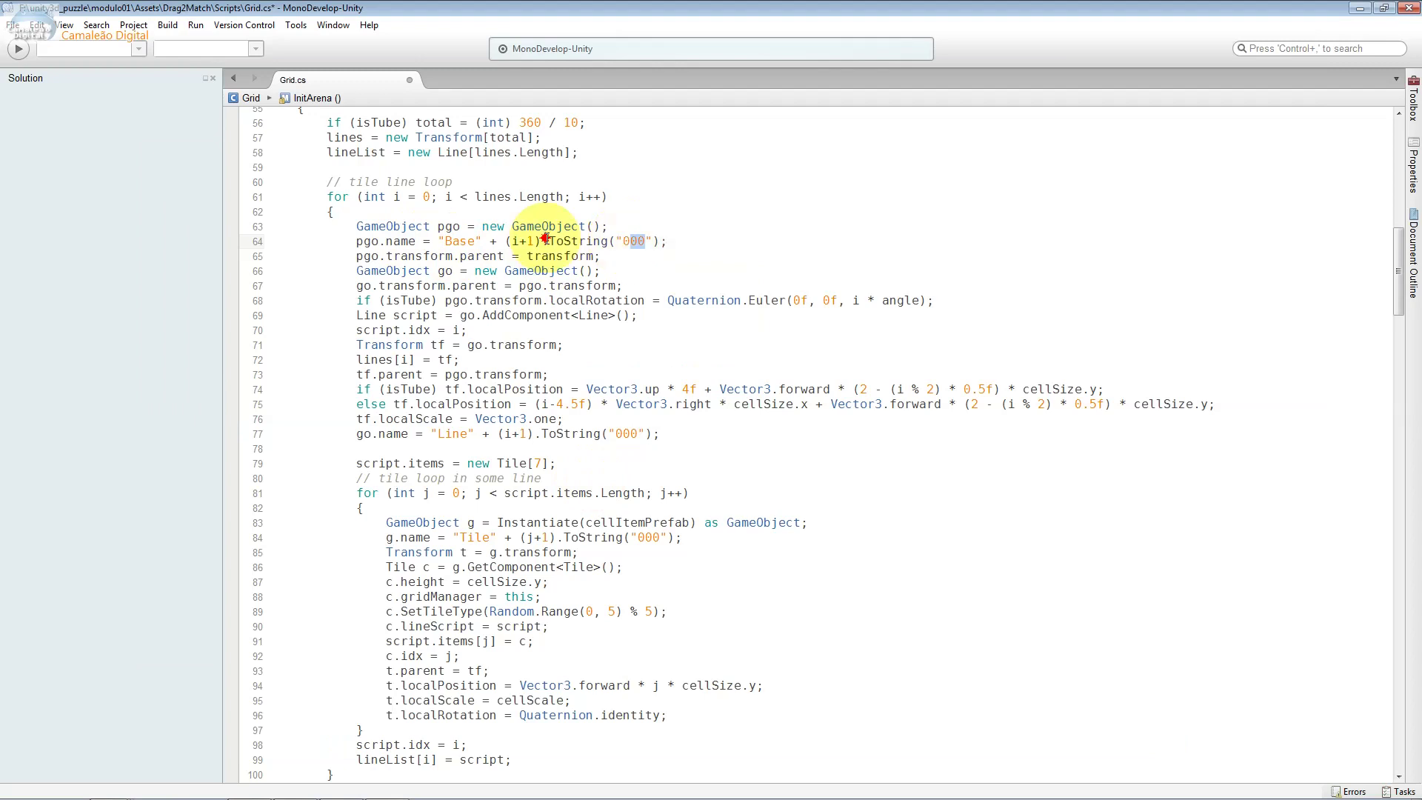
double_click(472, 242)
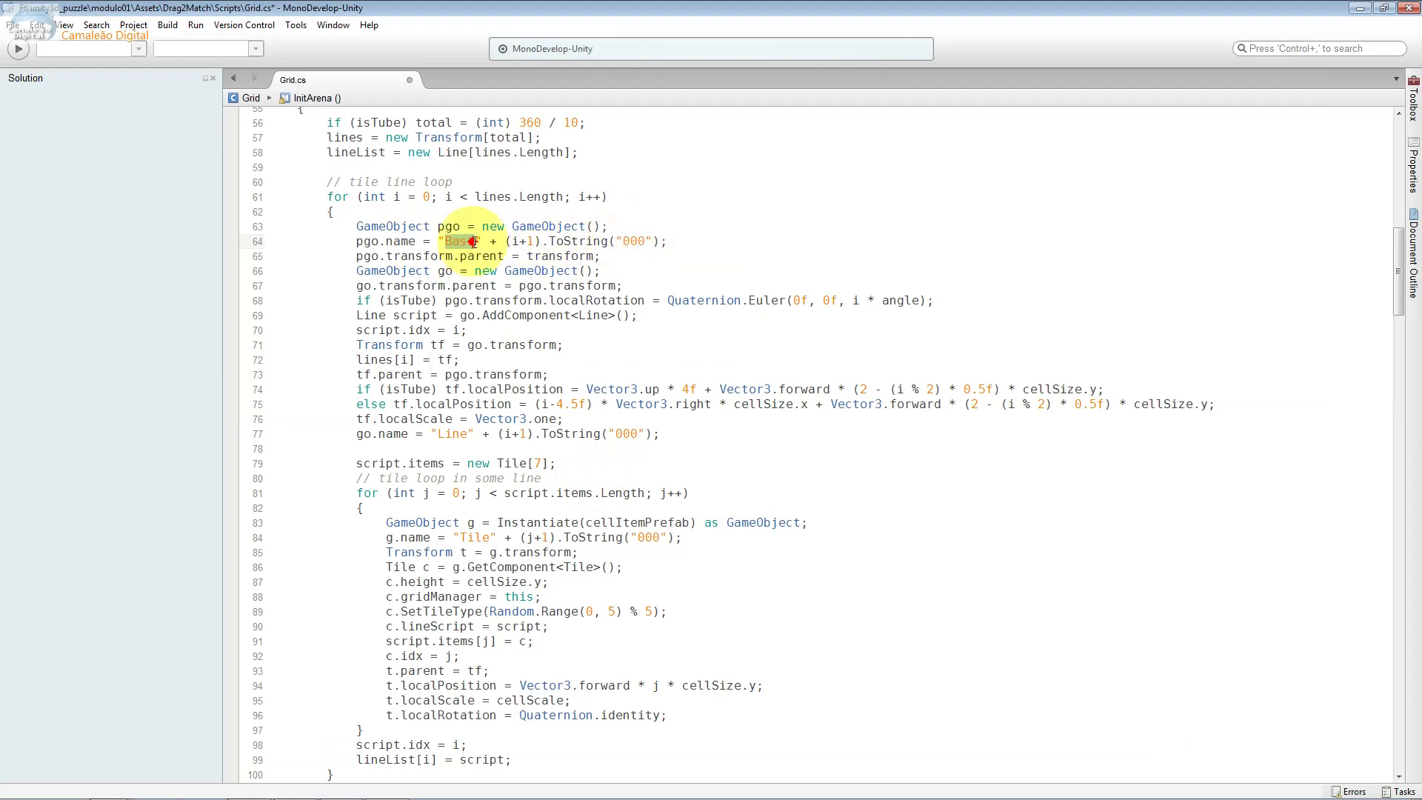
double_click(489, 241)
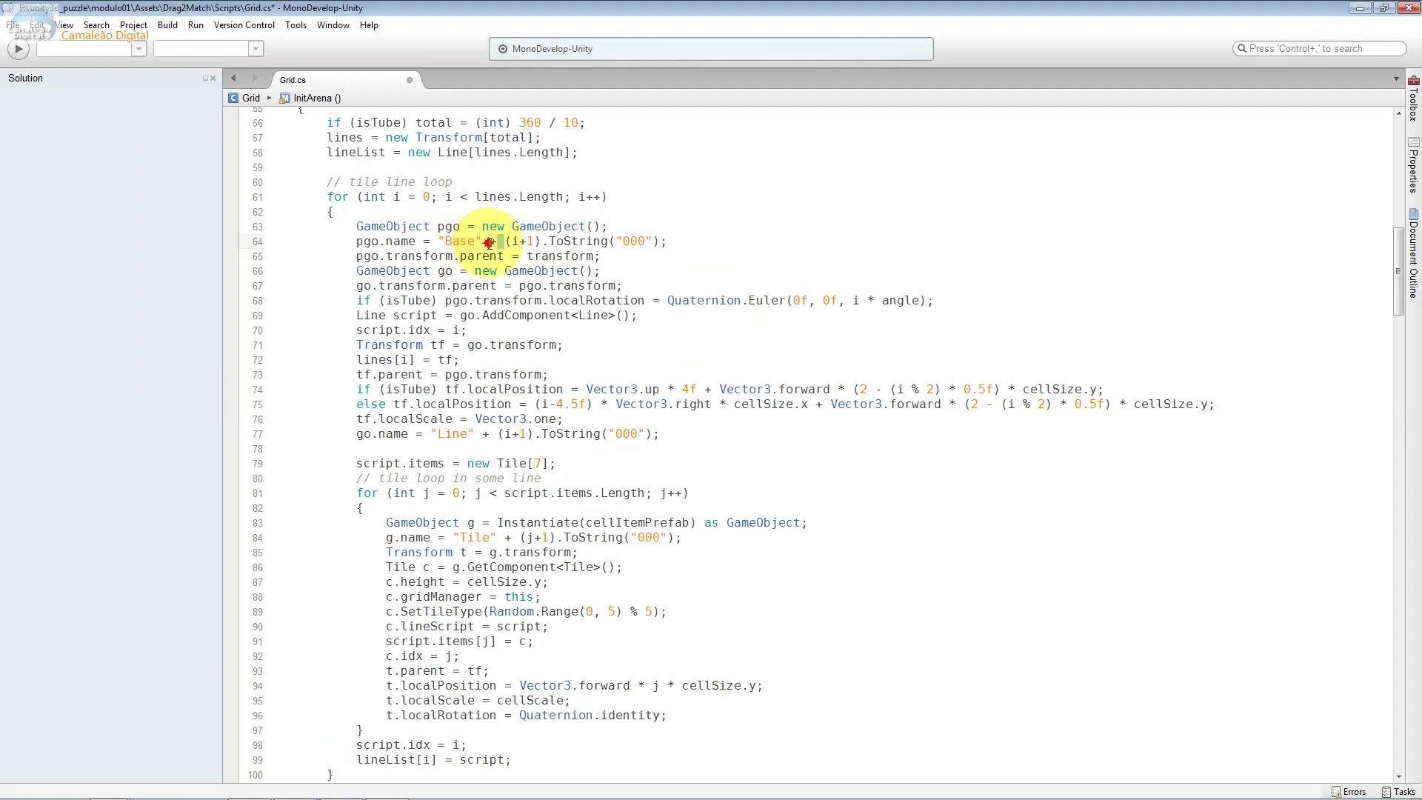
double_click(530, 246)
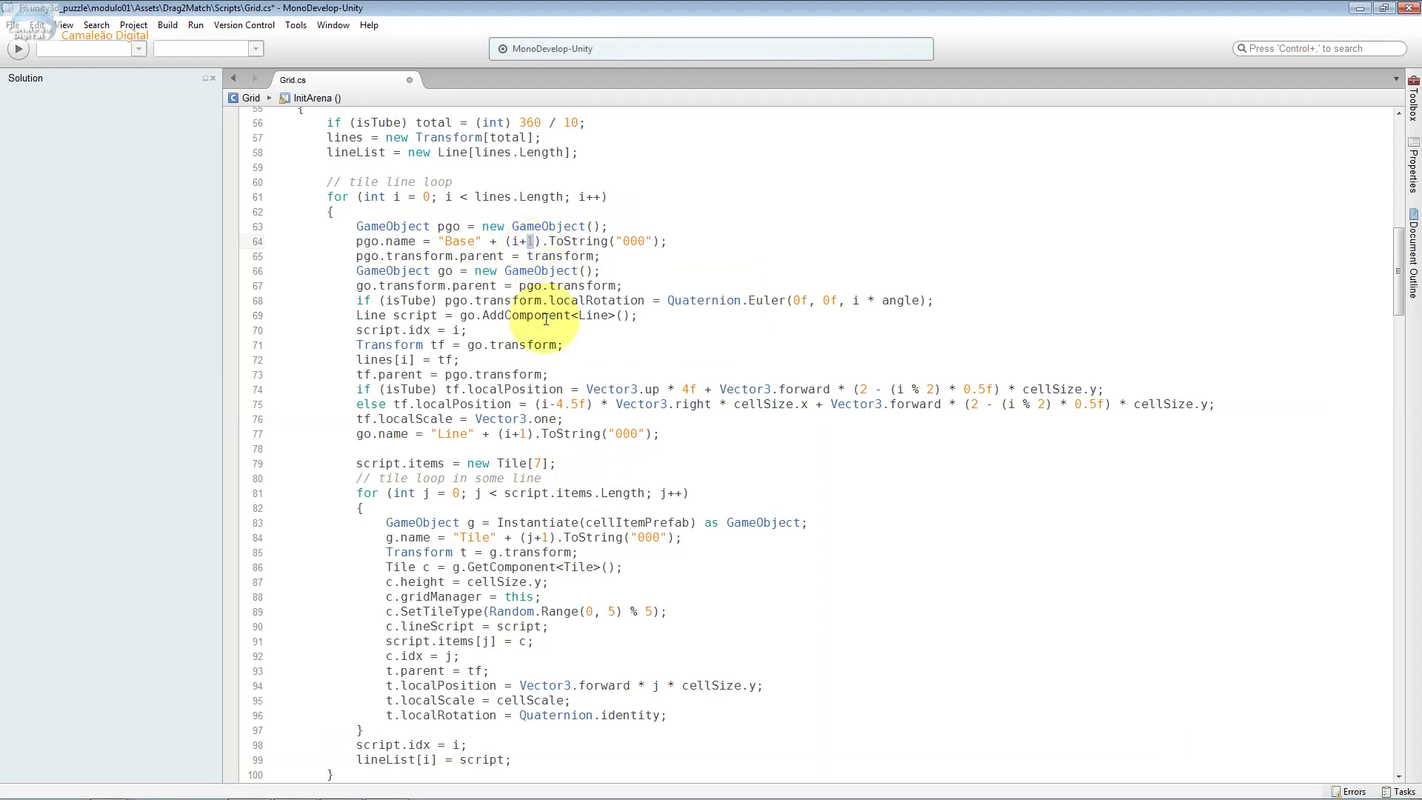
left_click(245, 235)
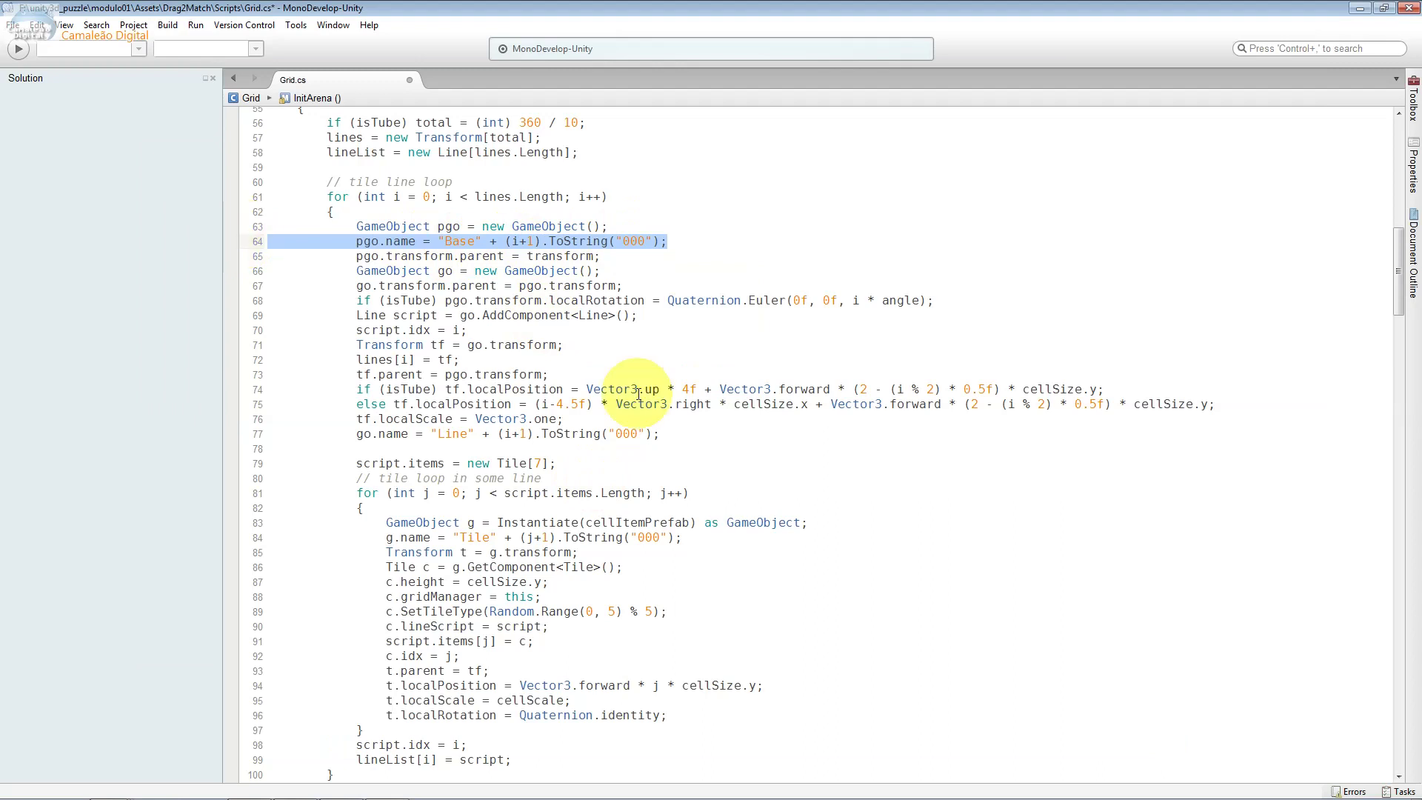
double_click(454, 241)
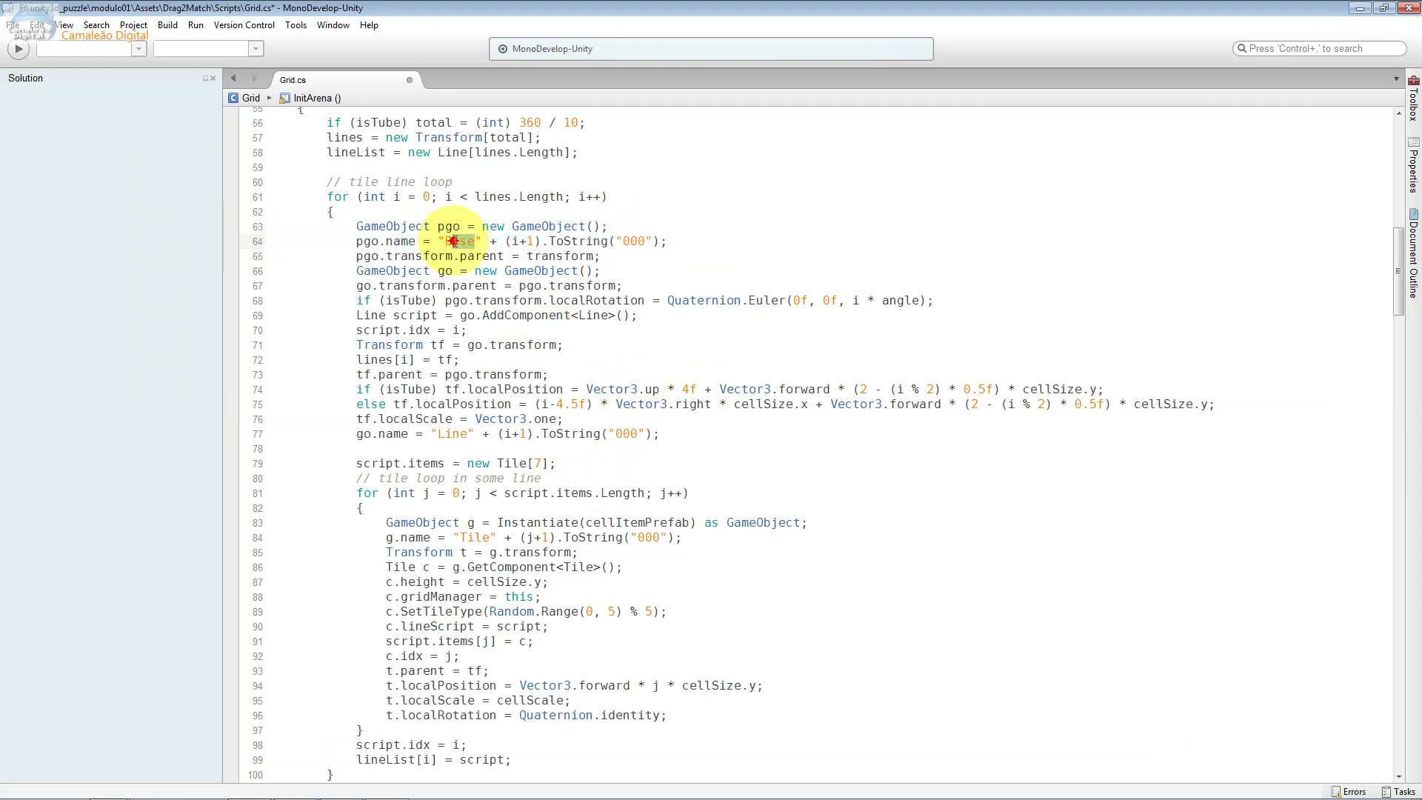
left_click(518, 241)
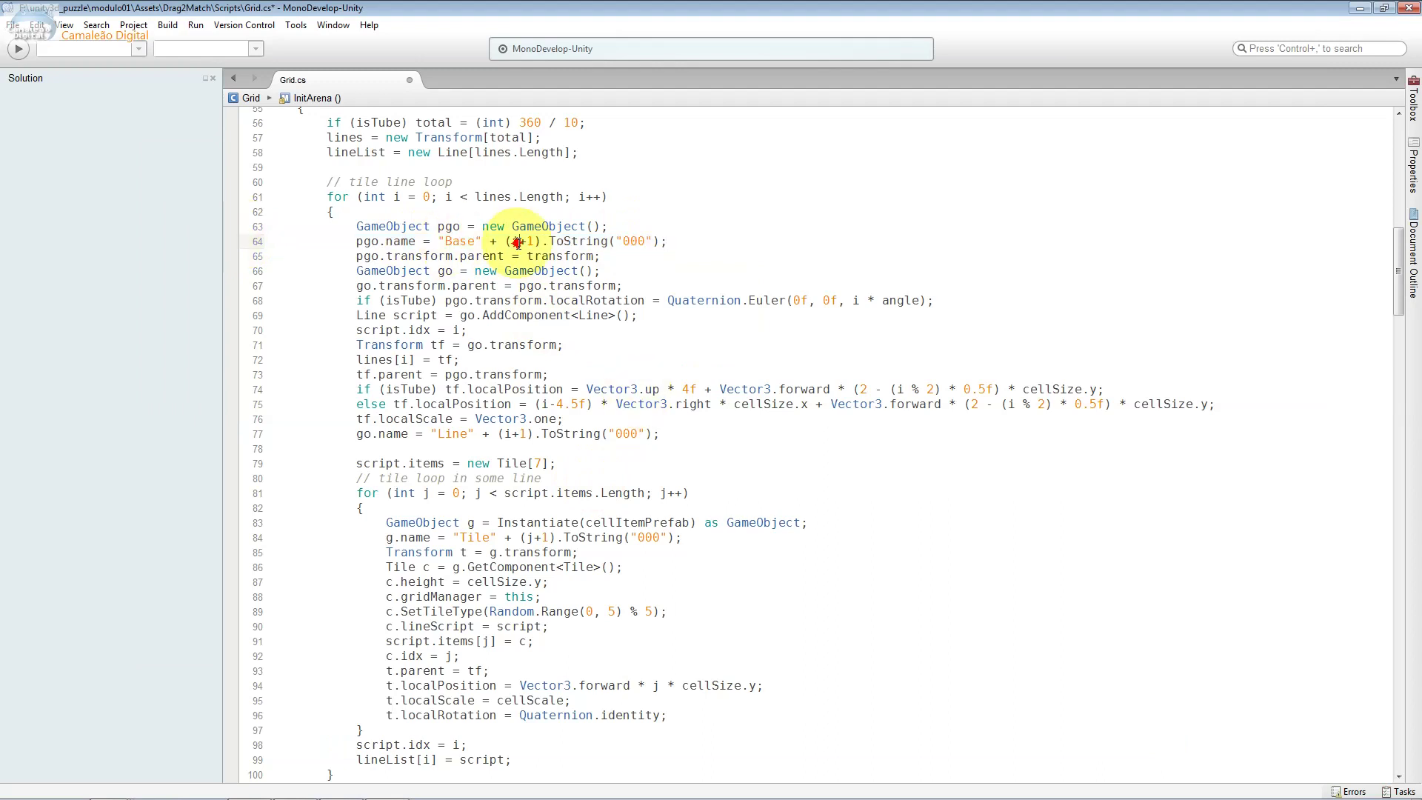
double_click(518, 242)
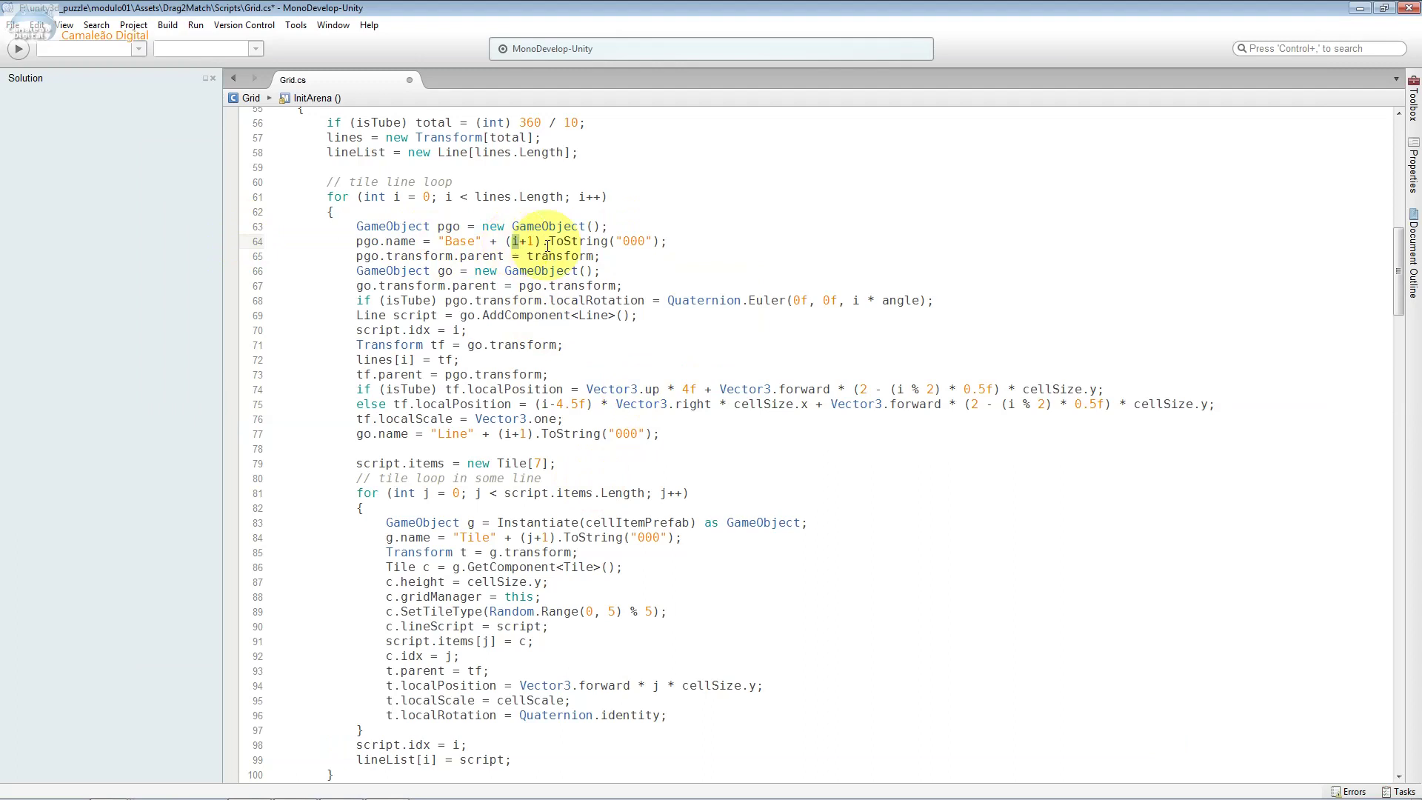
double_click(577, 242)
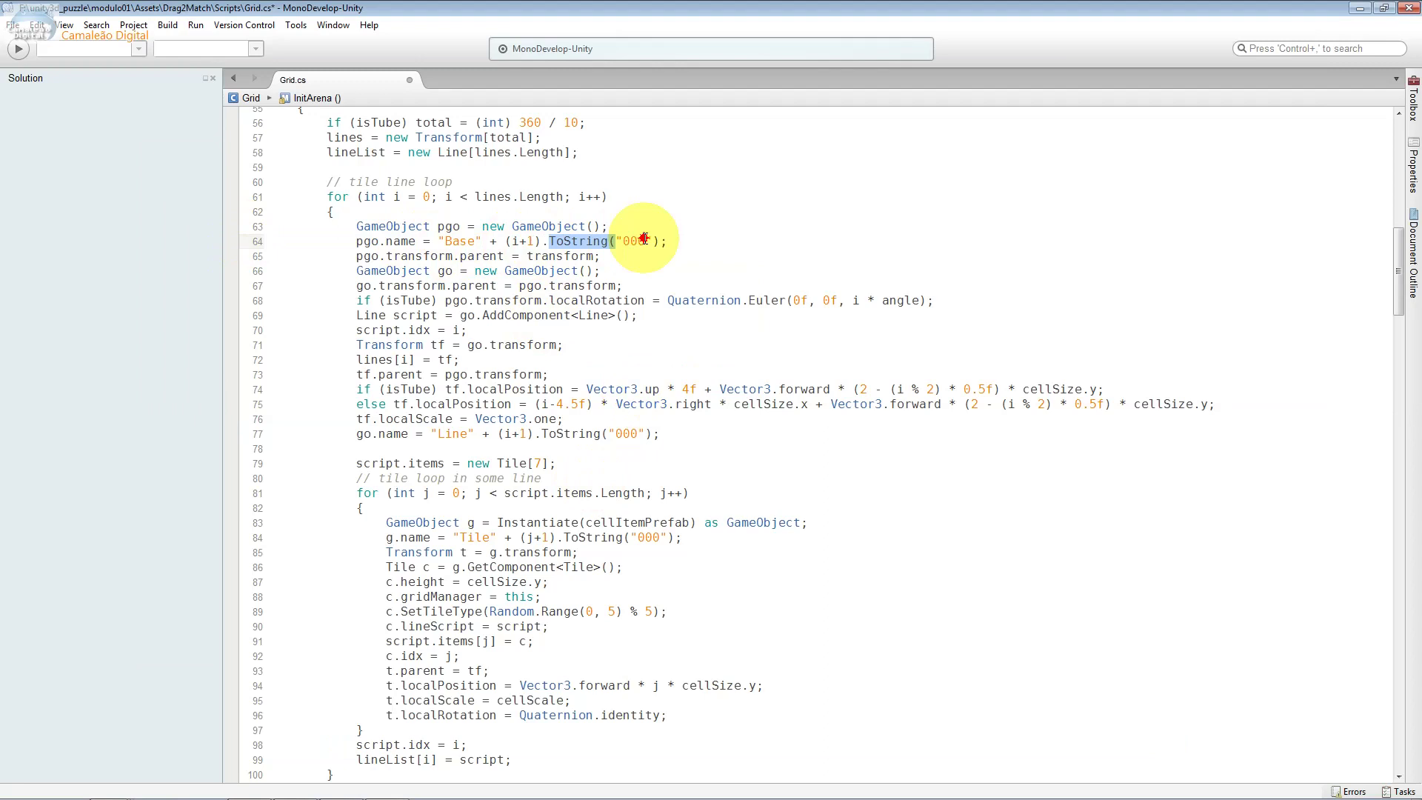
double_click(645, 241)
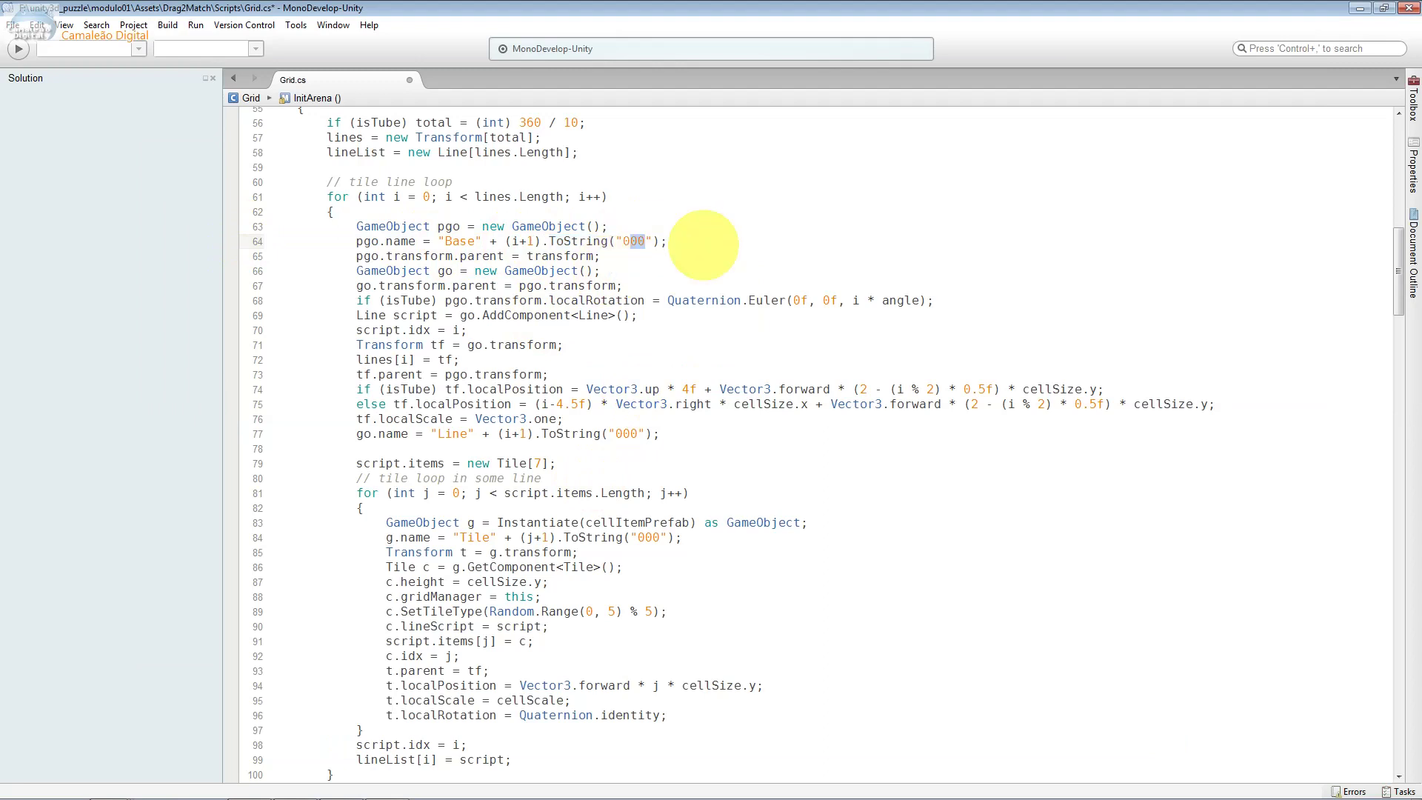
left_click(629, 245)
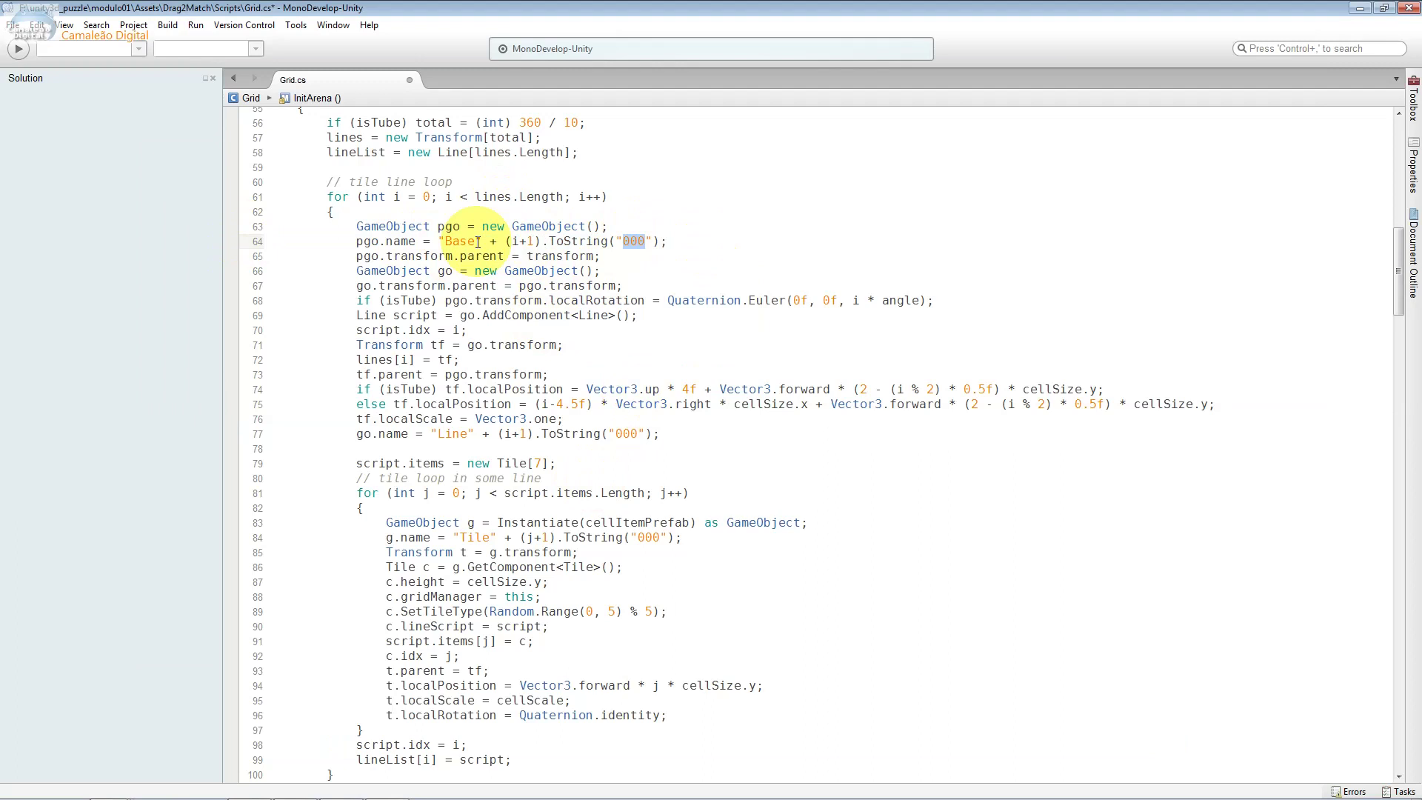
left_click_drag(478, 242, 445, 244)
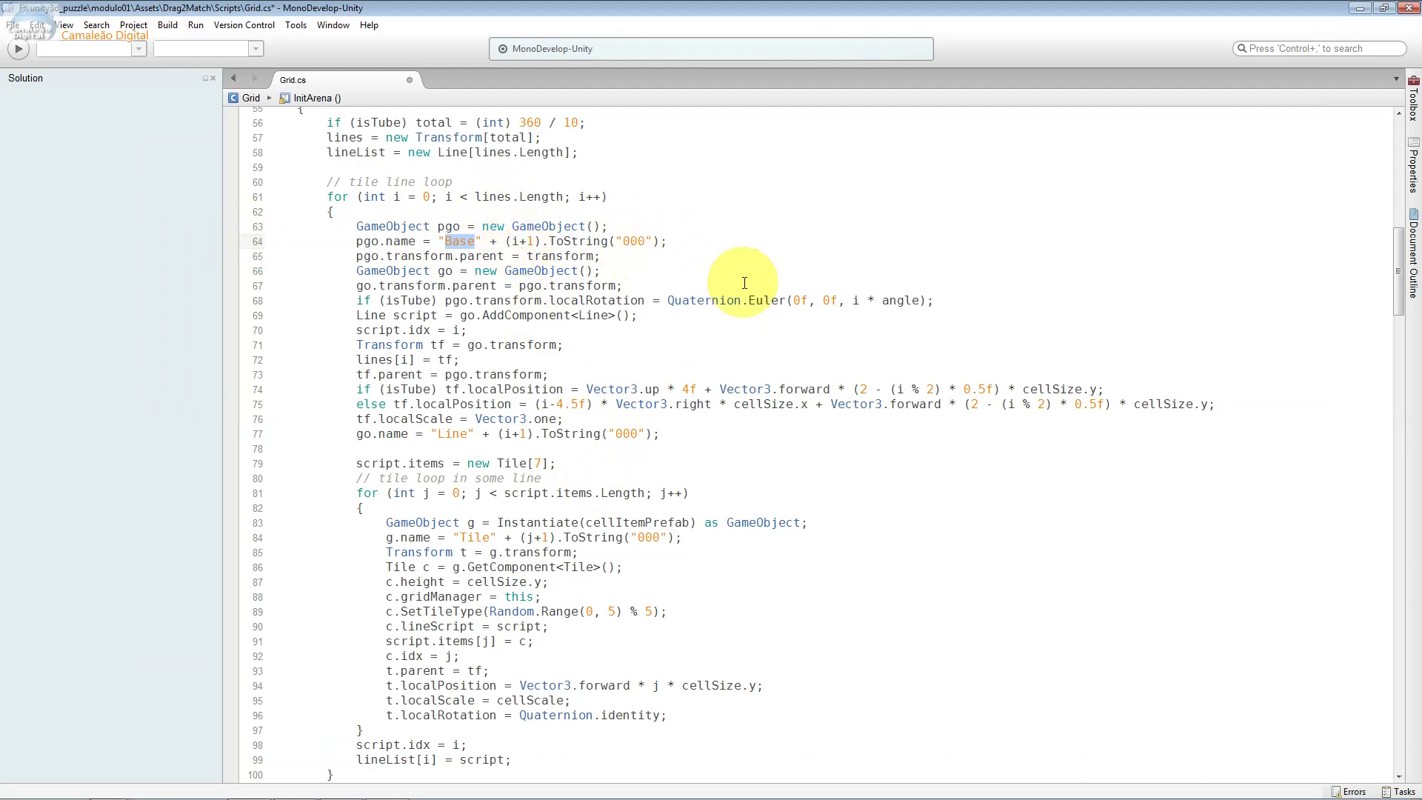
left_click(596, 257)
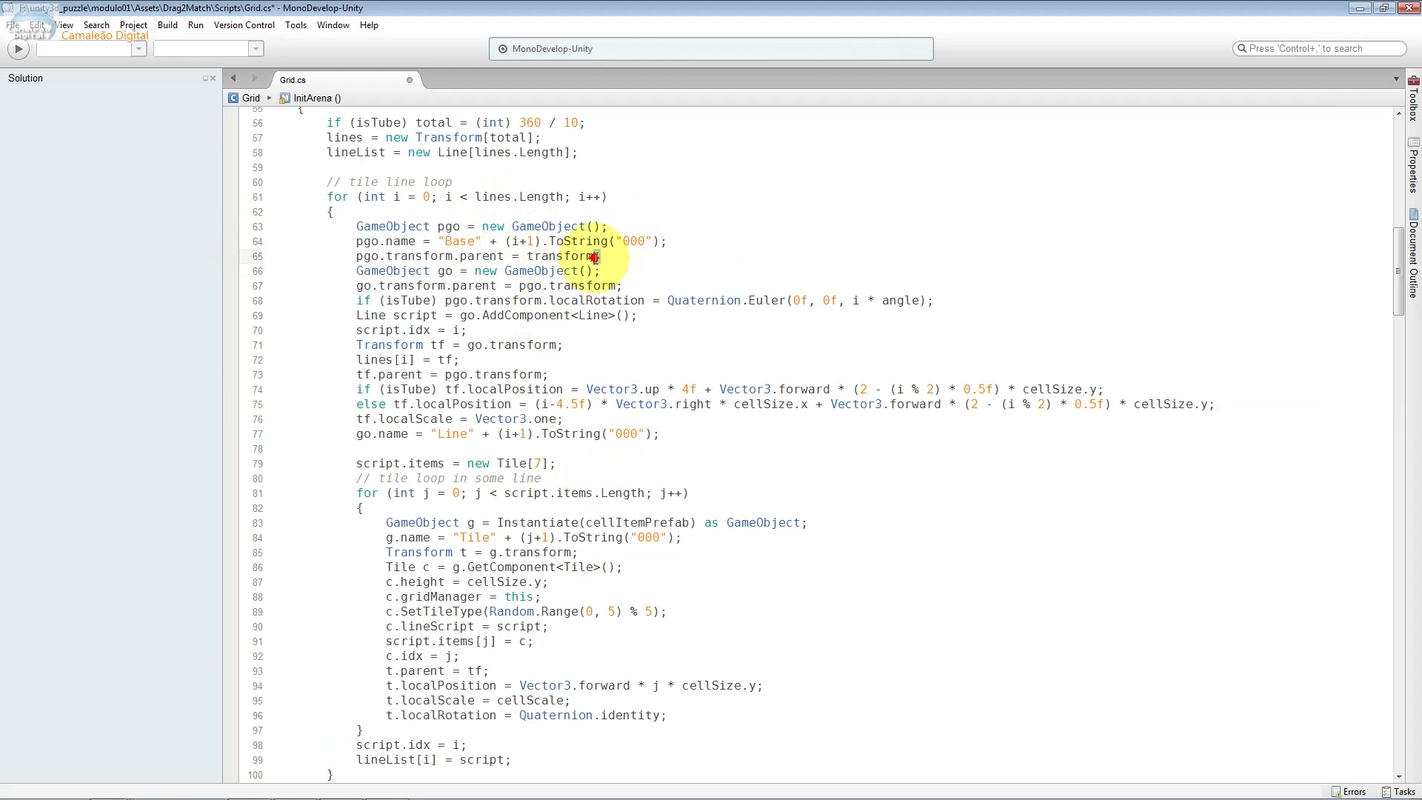
left_click(683, 235)
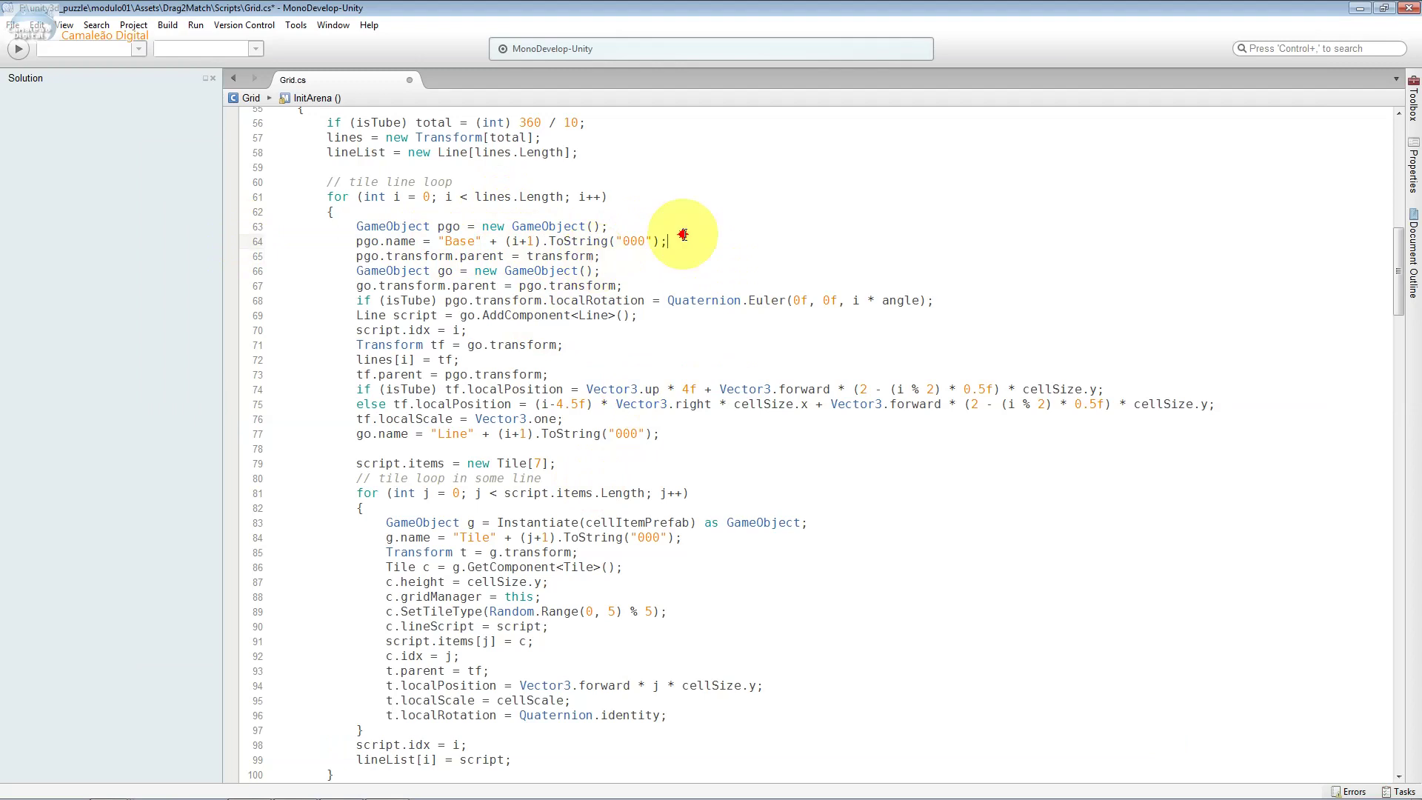
mouse_move(416, 241)
left_mouse_down()
mouse_move(377, 237)
mouse_move(413, 245)
left_mouse_up()
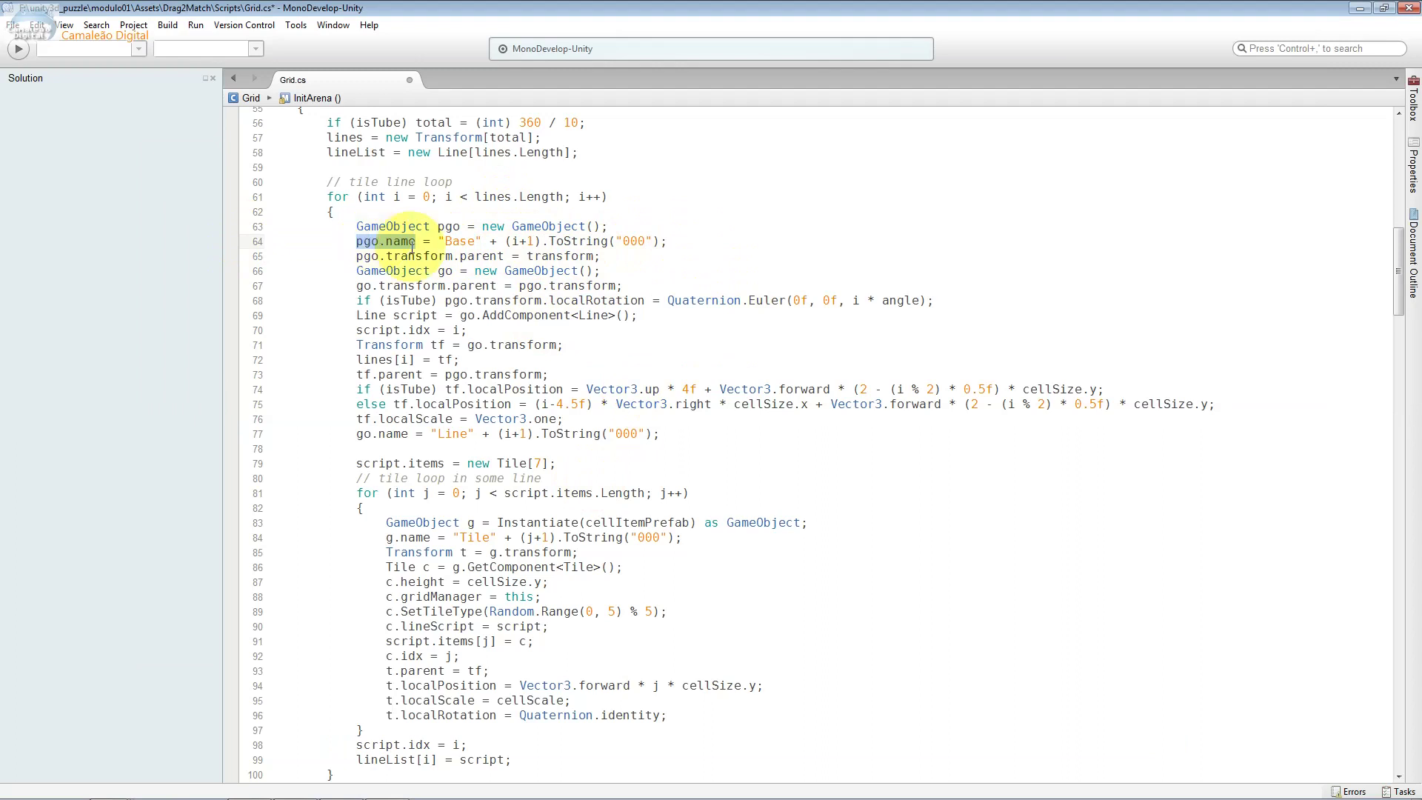
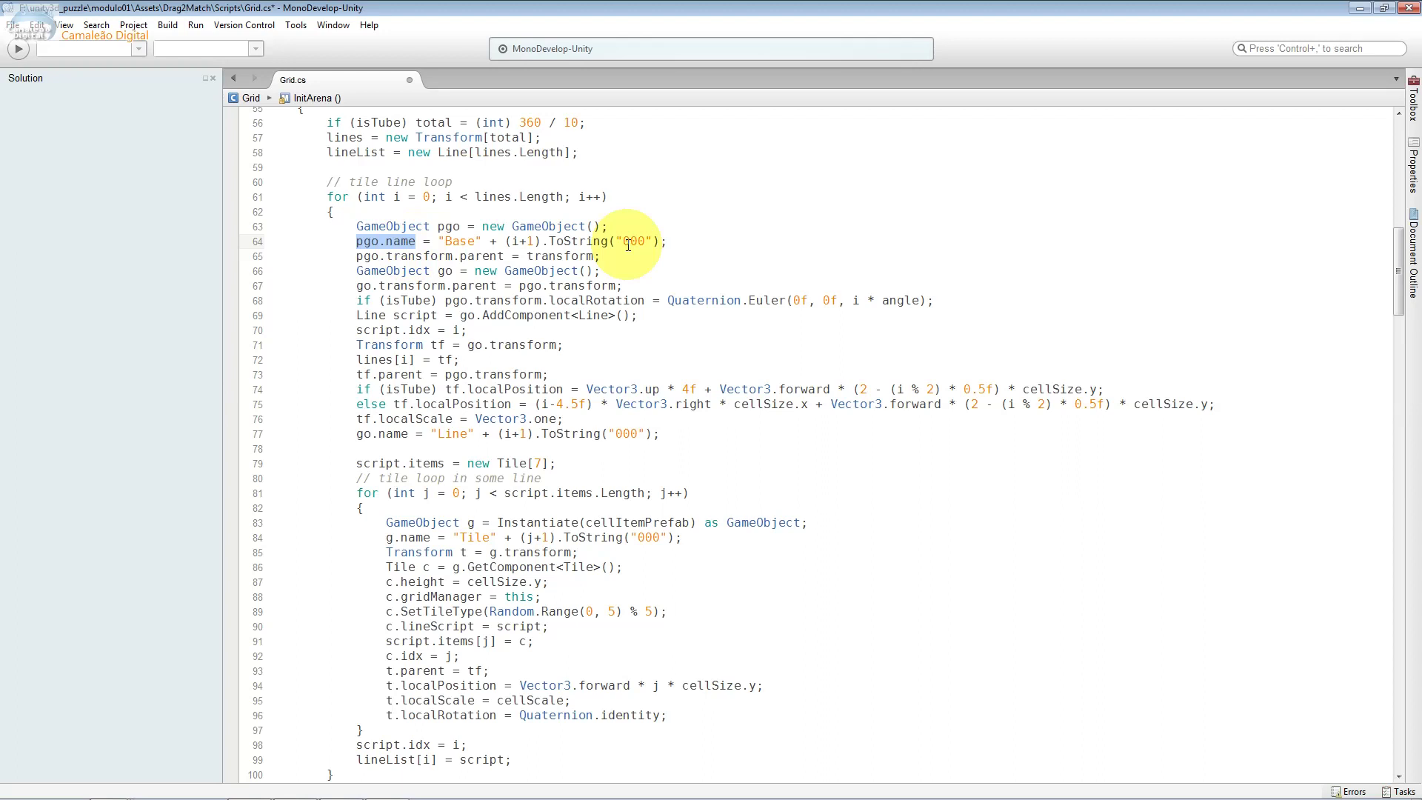
Highlight pgo.transform.parent on line 65, go and GameObject on line 66, and line 67's parent assignment.
left_click_drag(578, 256, 521, 255)
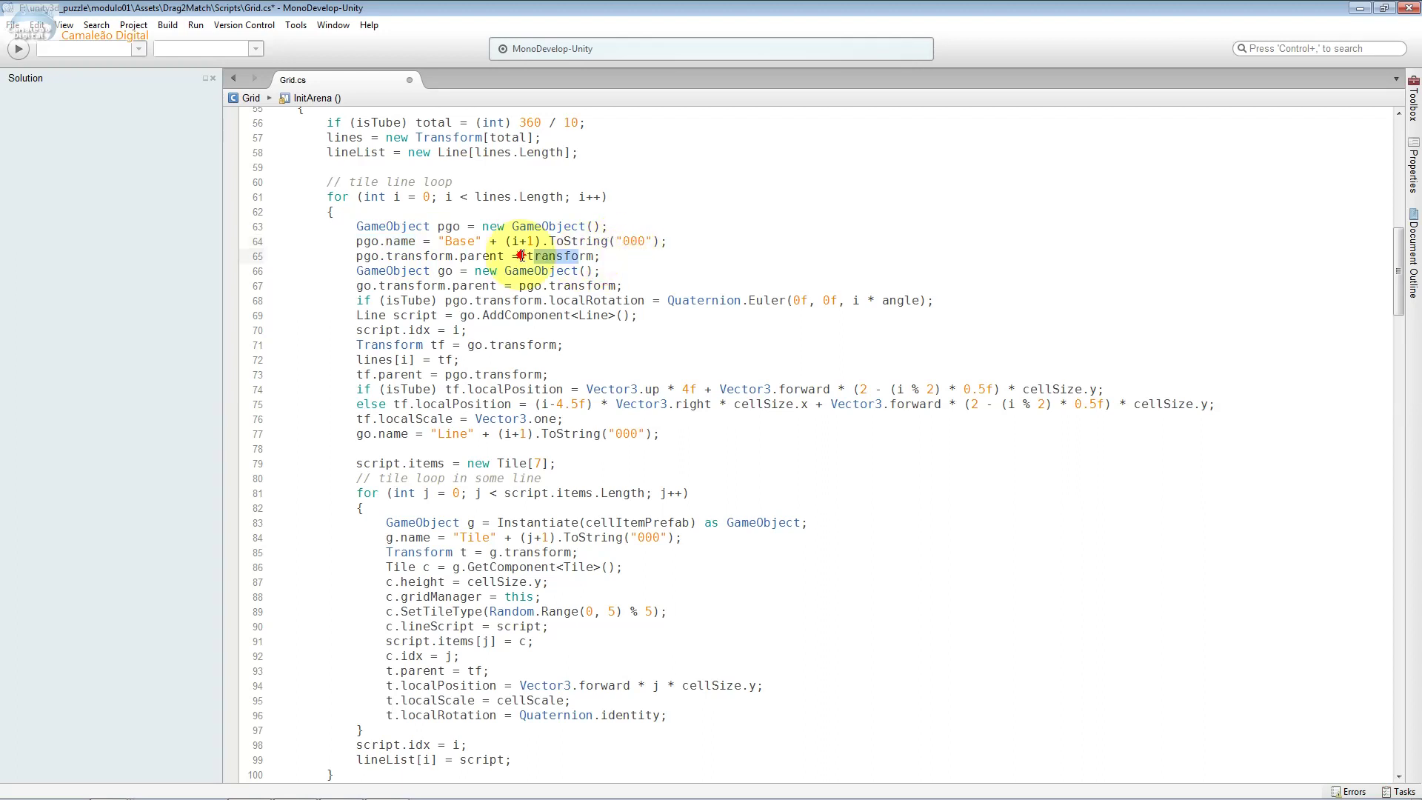
left_click(491, 255)
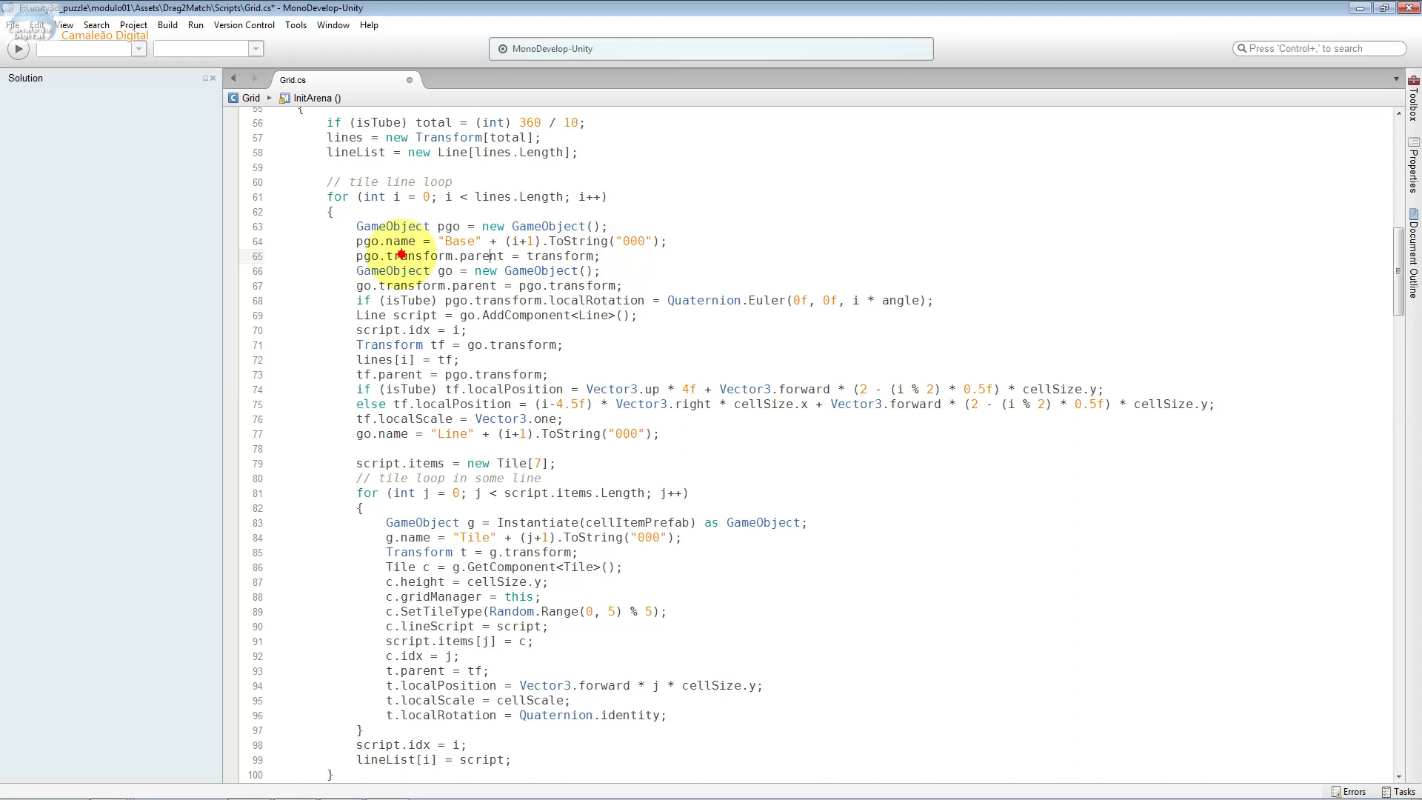
left_click_drag(356, 256, 498, 256)
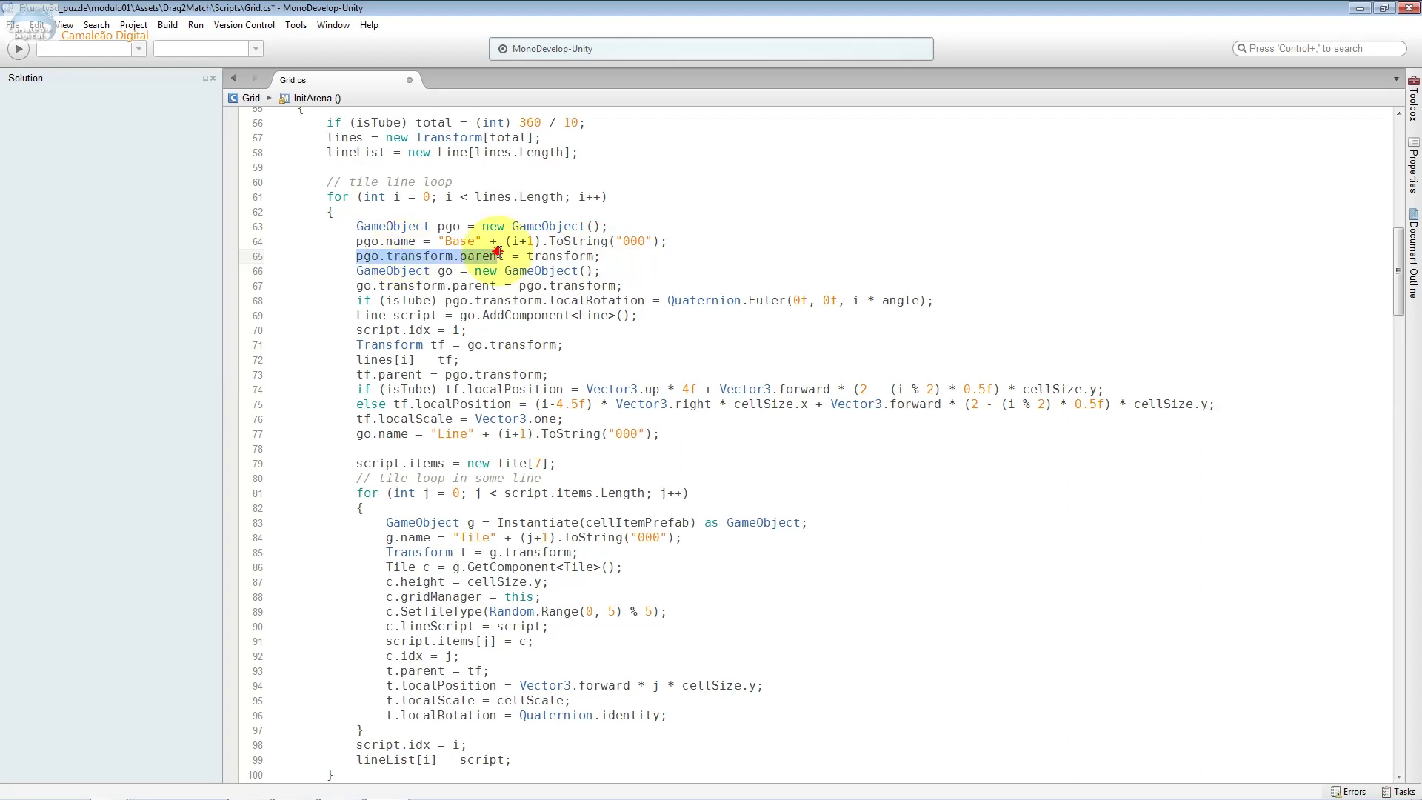
left_click(388, 256)
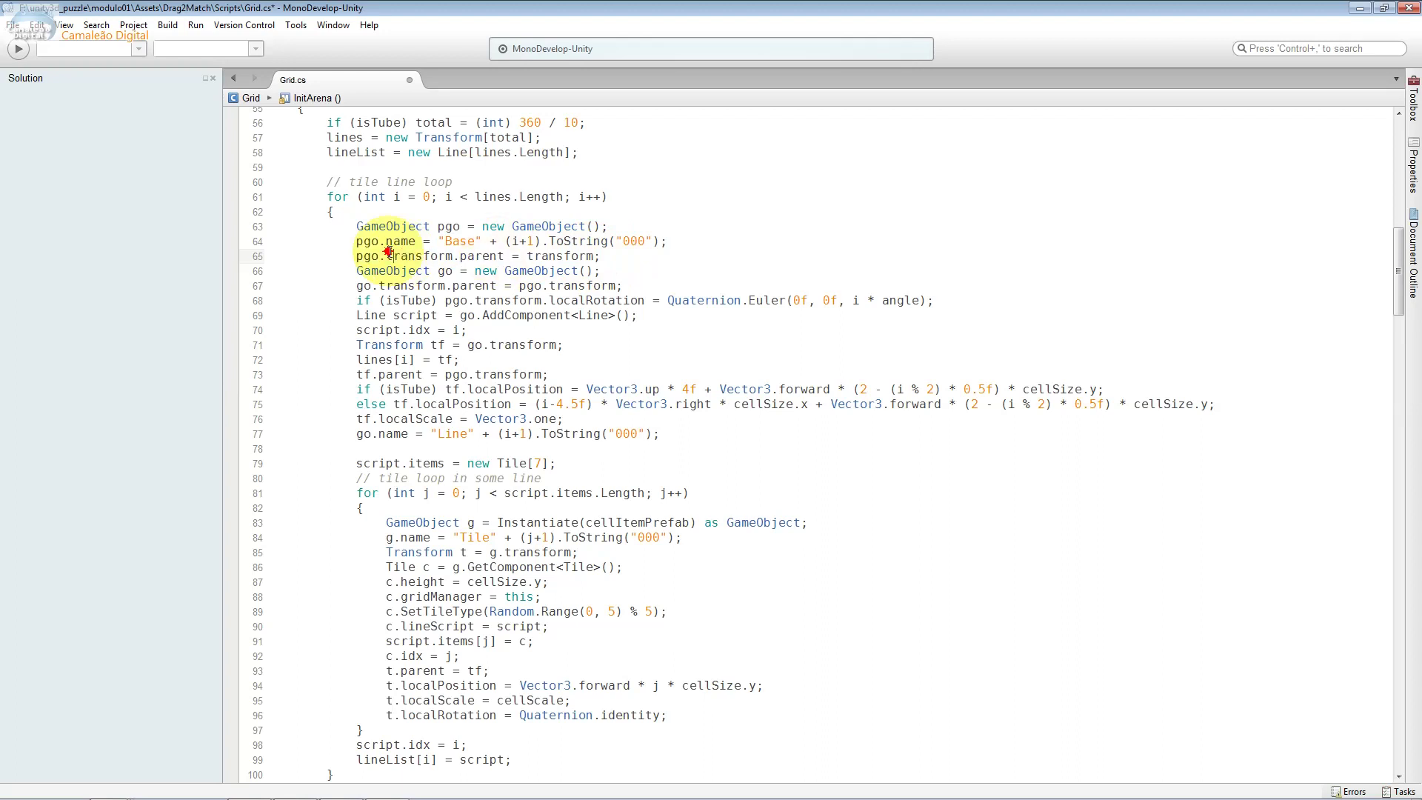
key("ctrl+shift+Left")
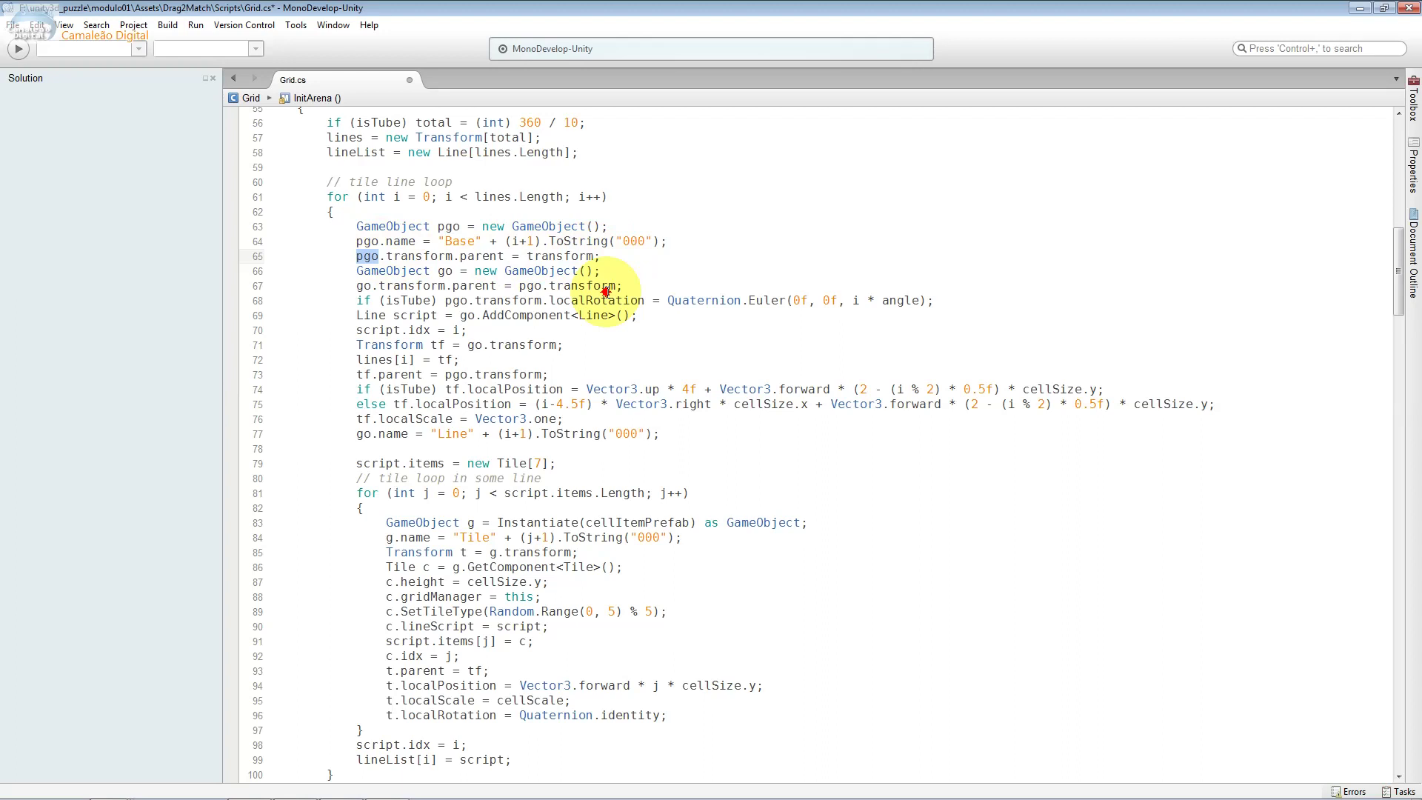
double_click(597, 271)
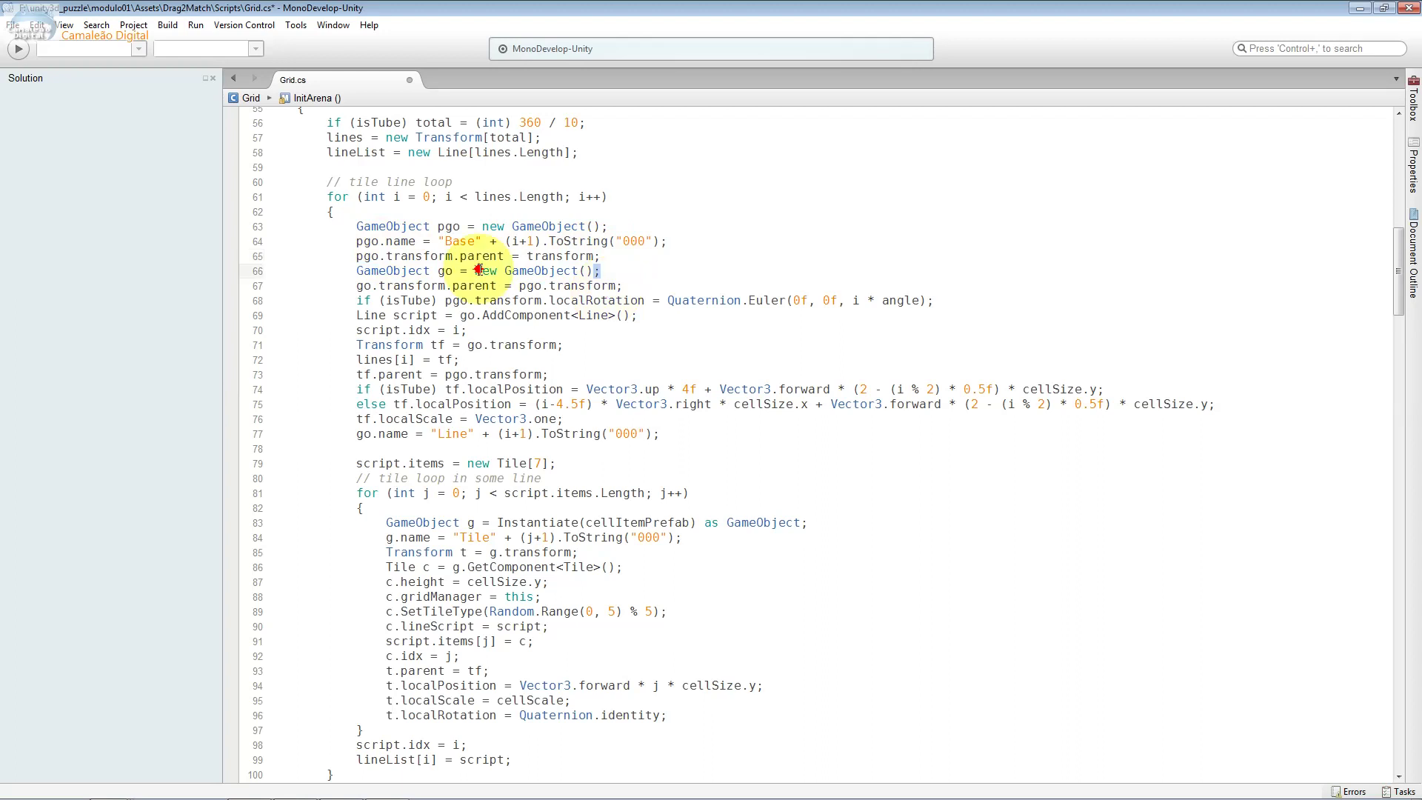
double_click(445, 271)
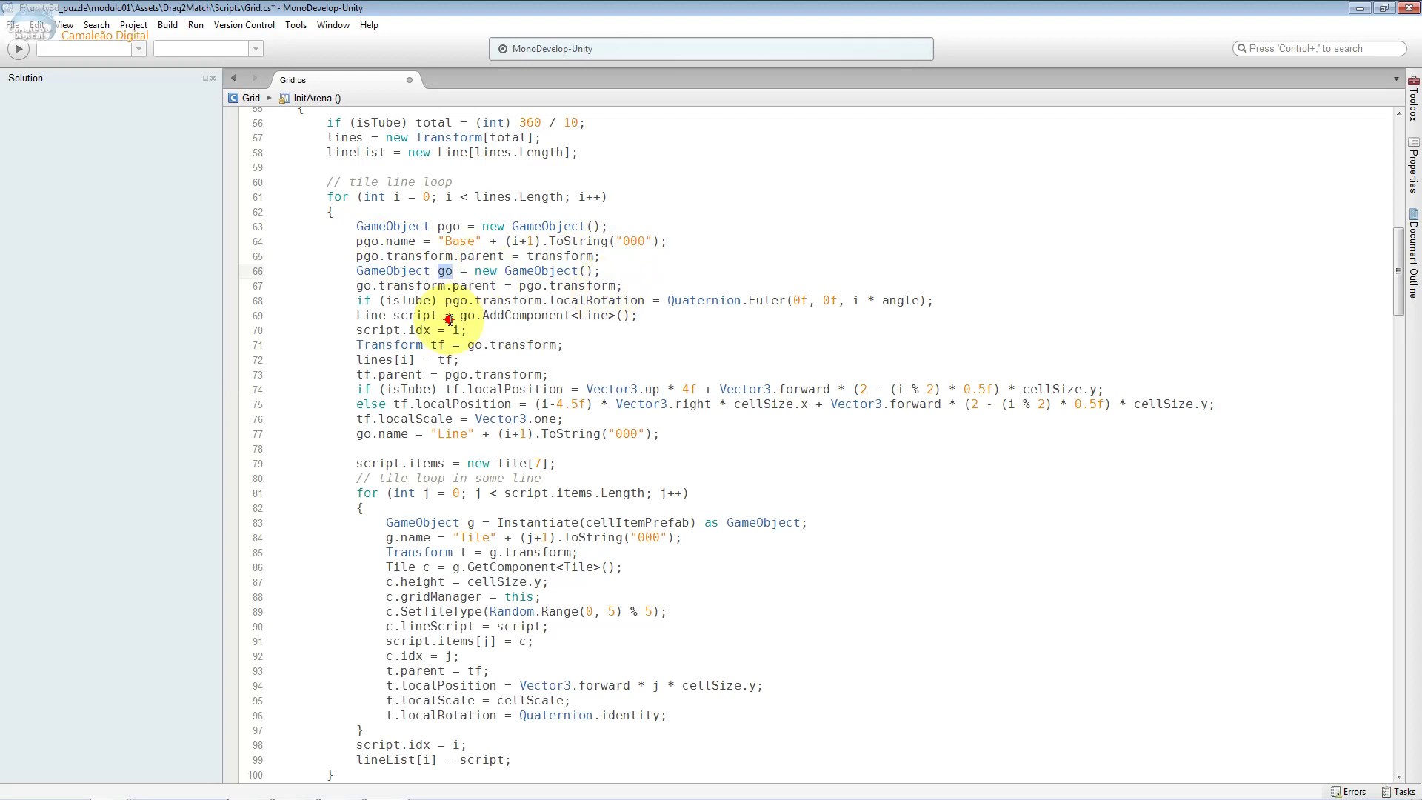
double_click(359, 271)
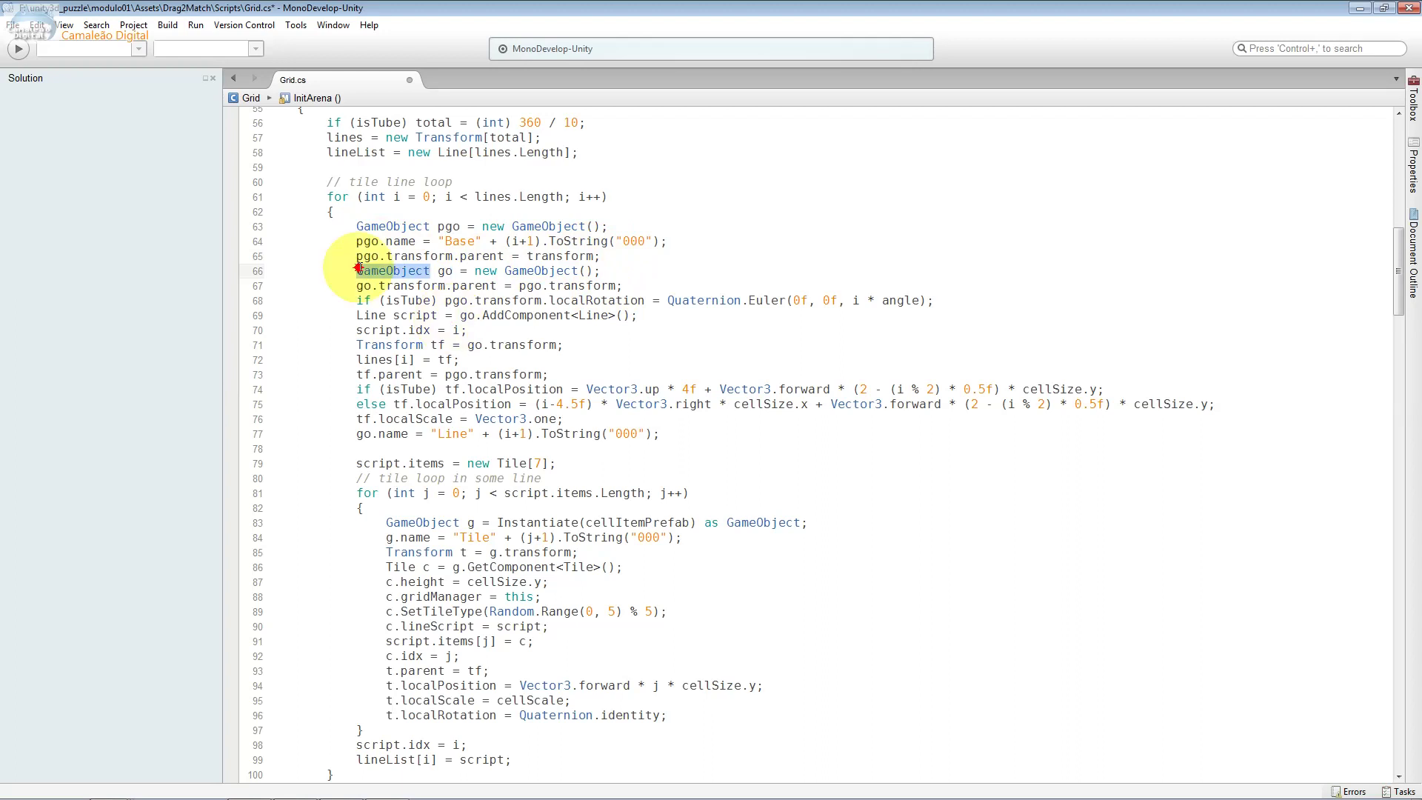
left_click(617, 285)
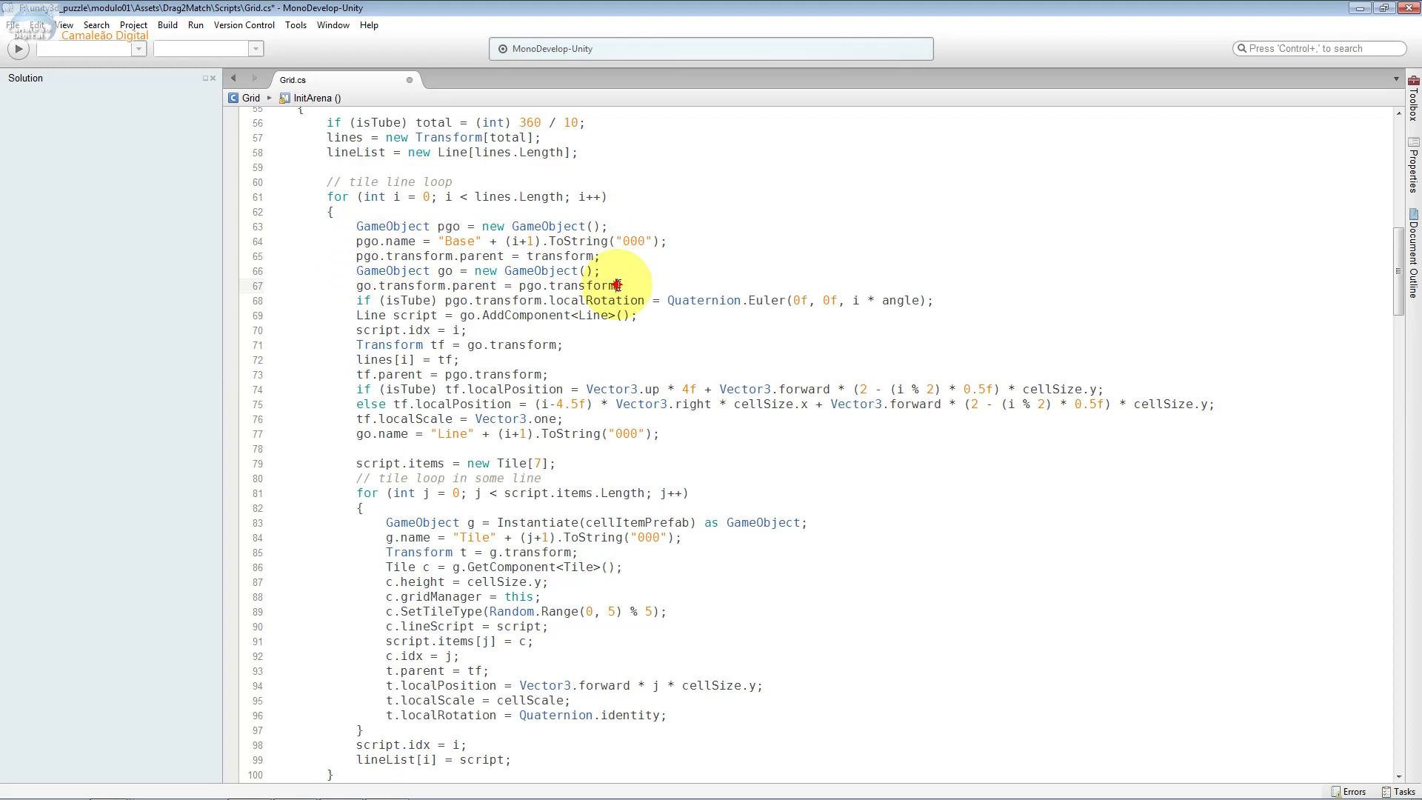
left_click_drag(519, 286, 335, 289)
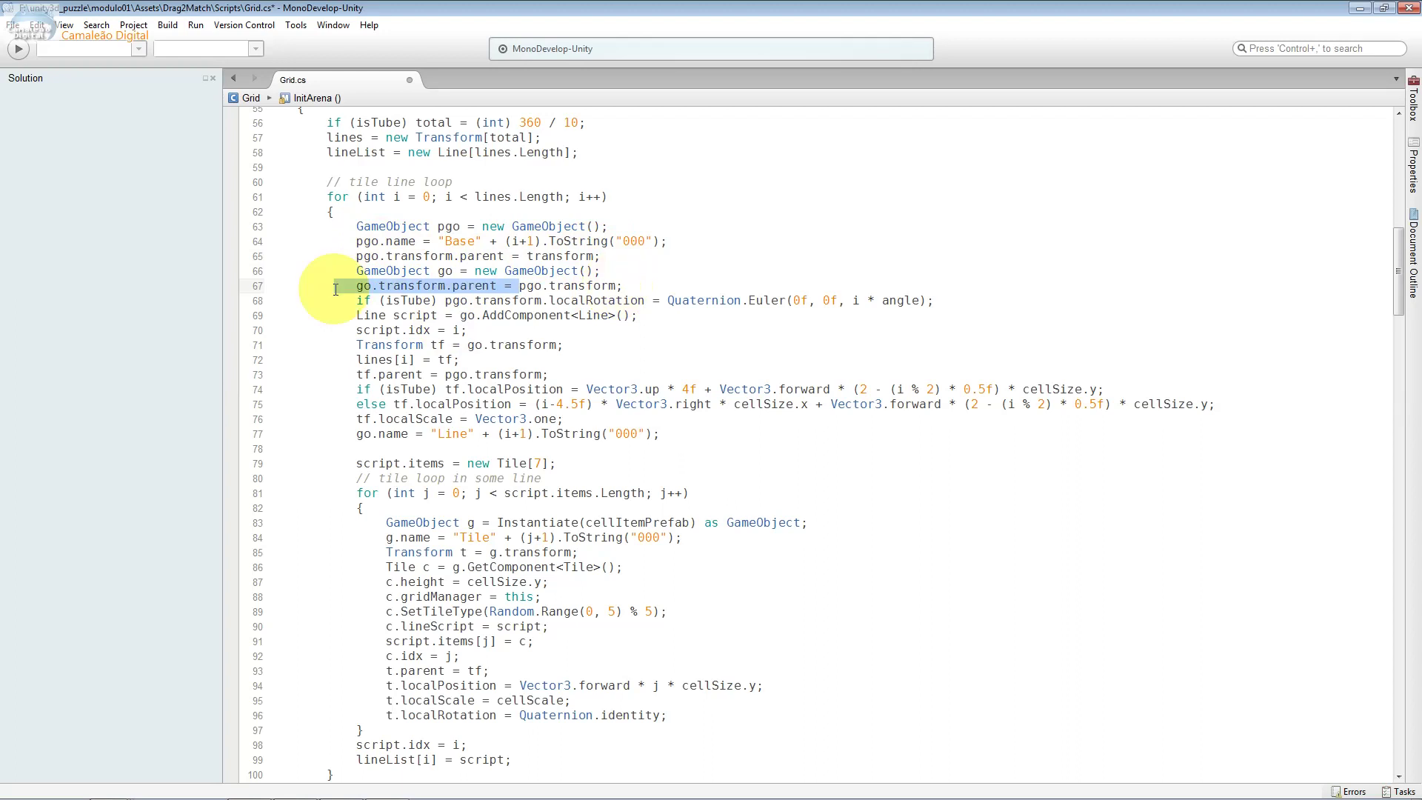
Highlight the isTube condition and the pgo.transform.localRotation Quaternion.Euler call on line 68.
left_click(434, 303)
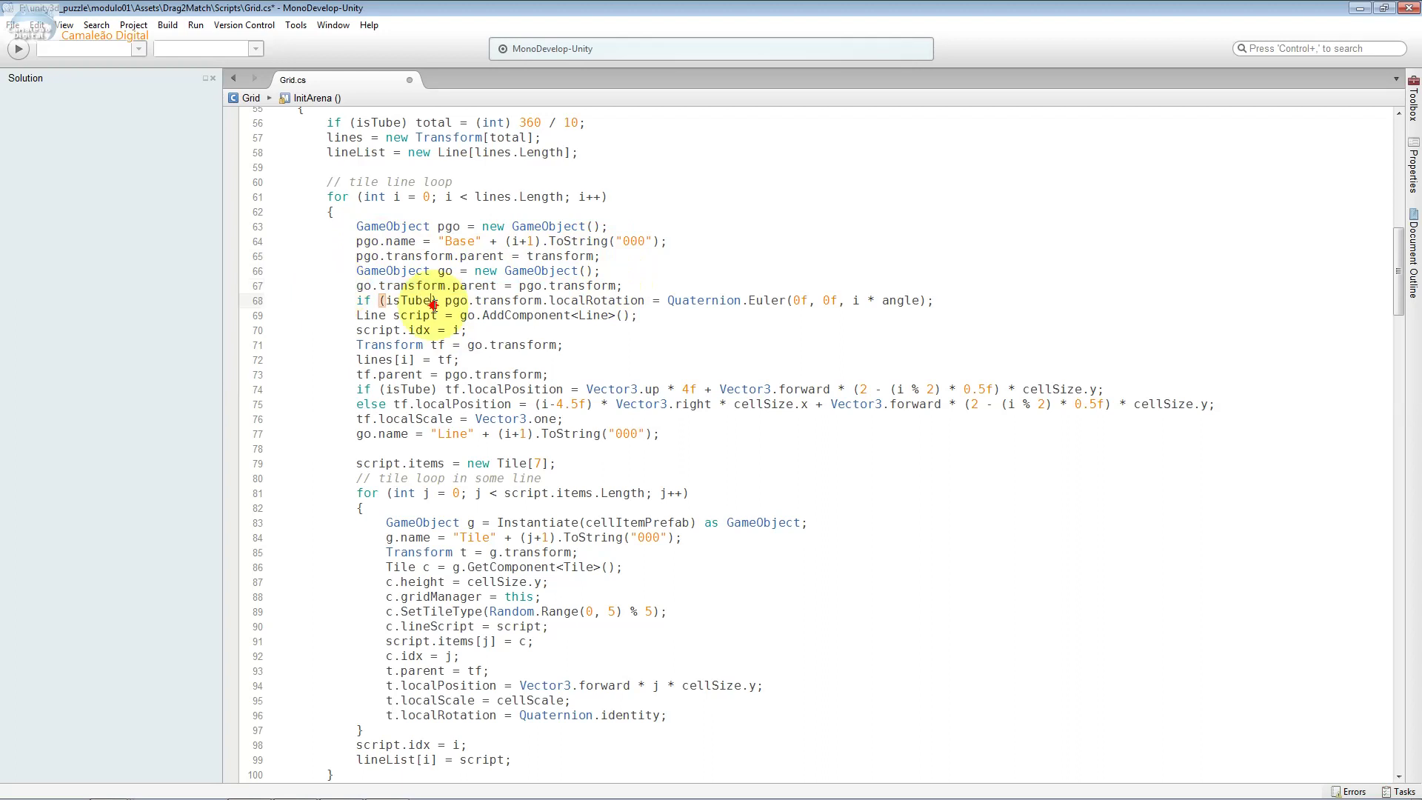
double_click(433, 303)
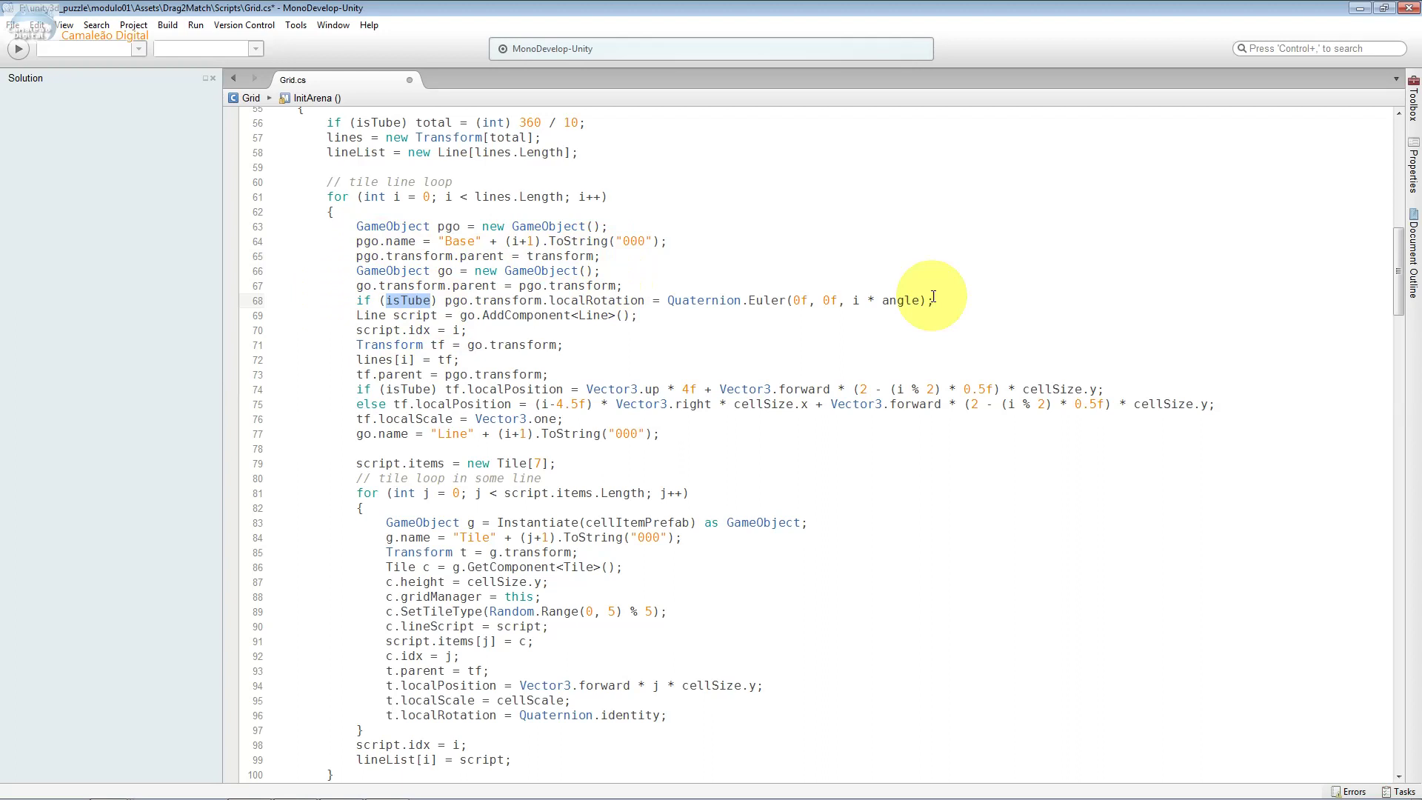
left_click_drag(920, 300, 794, 300)
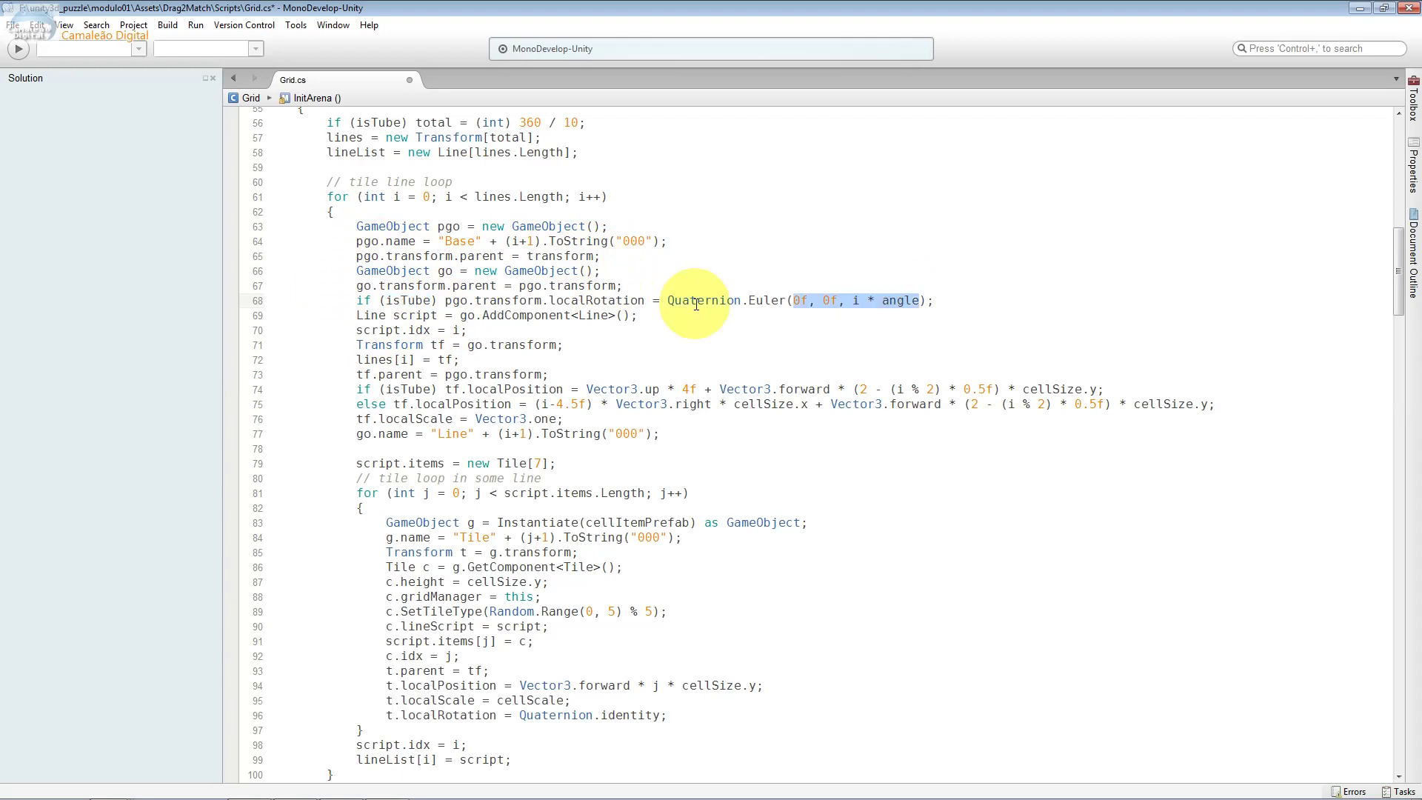
left_click_drag(668, 300, 741, 299)
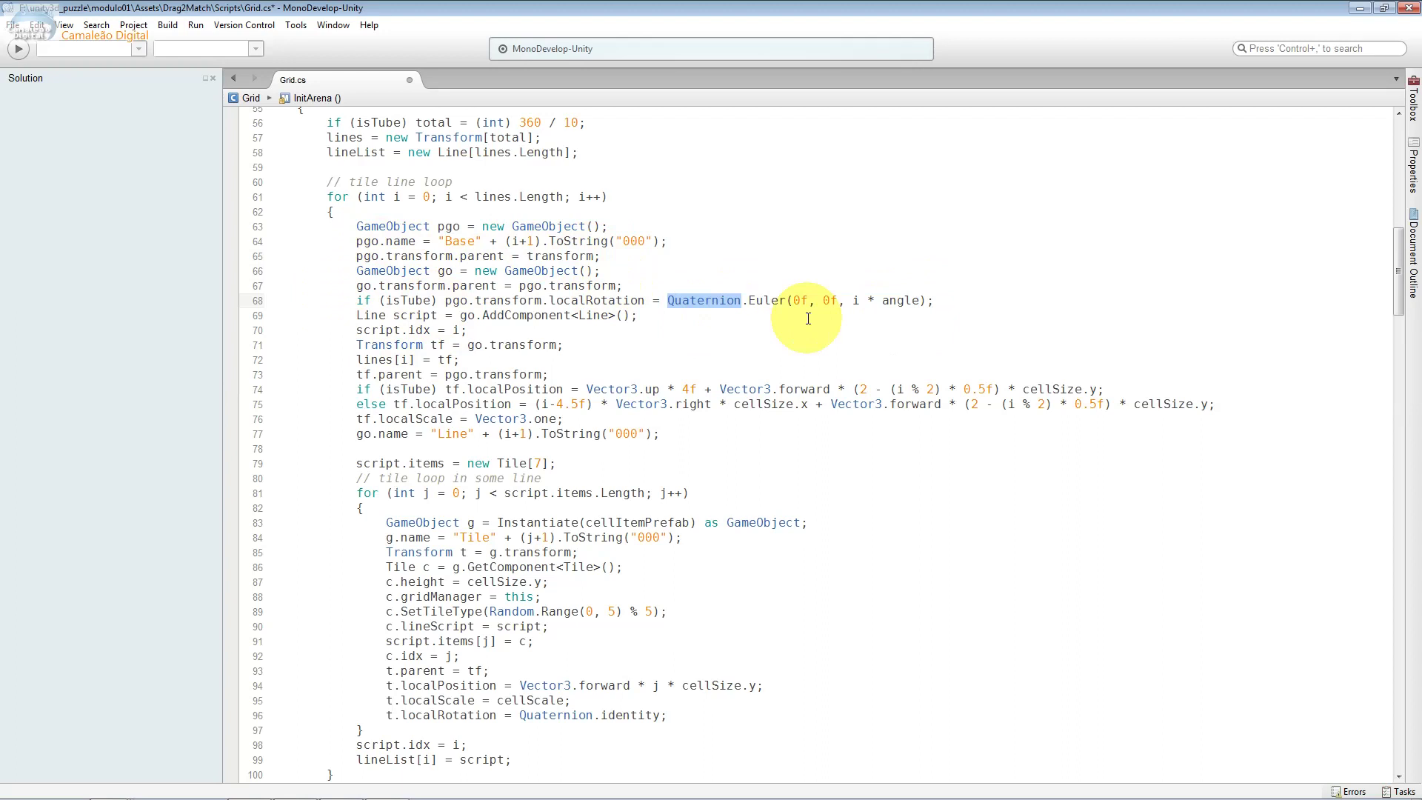
mouse_move(659, 301)
left_mouse_down()
mouse_move(589, 301)
mouse_move(636, 301)
left_mouse_up()
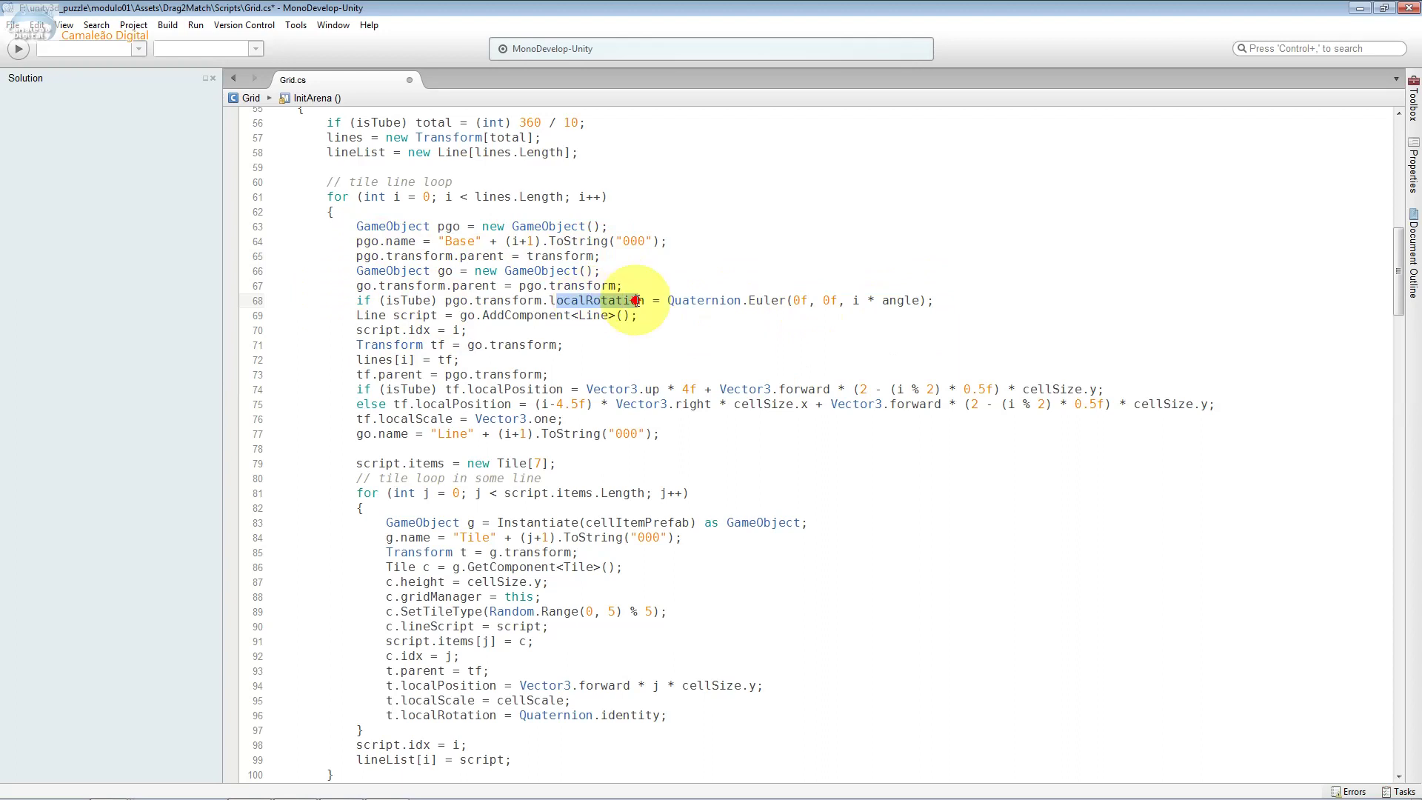
left_click(447, 300)
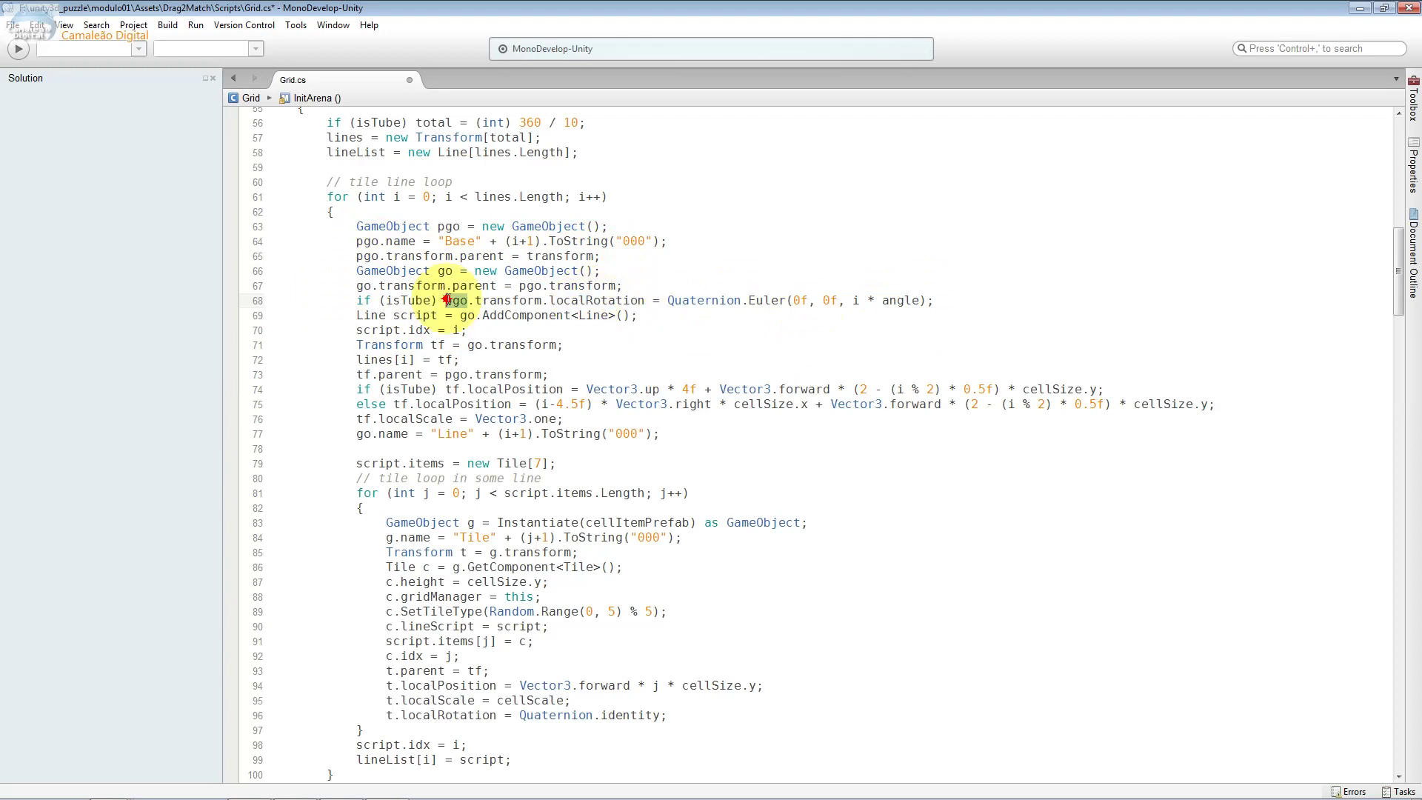
left_click_drag(483, 301, 522, 301)
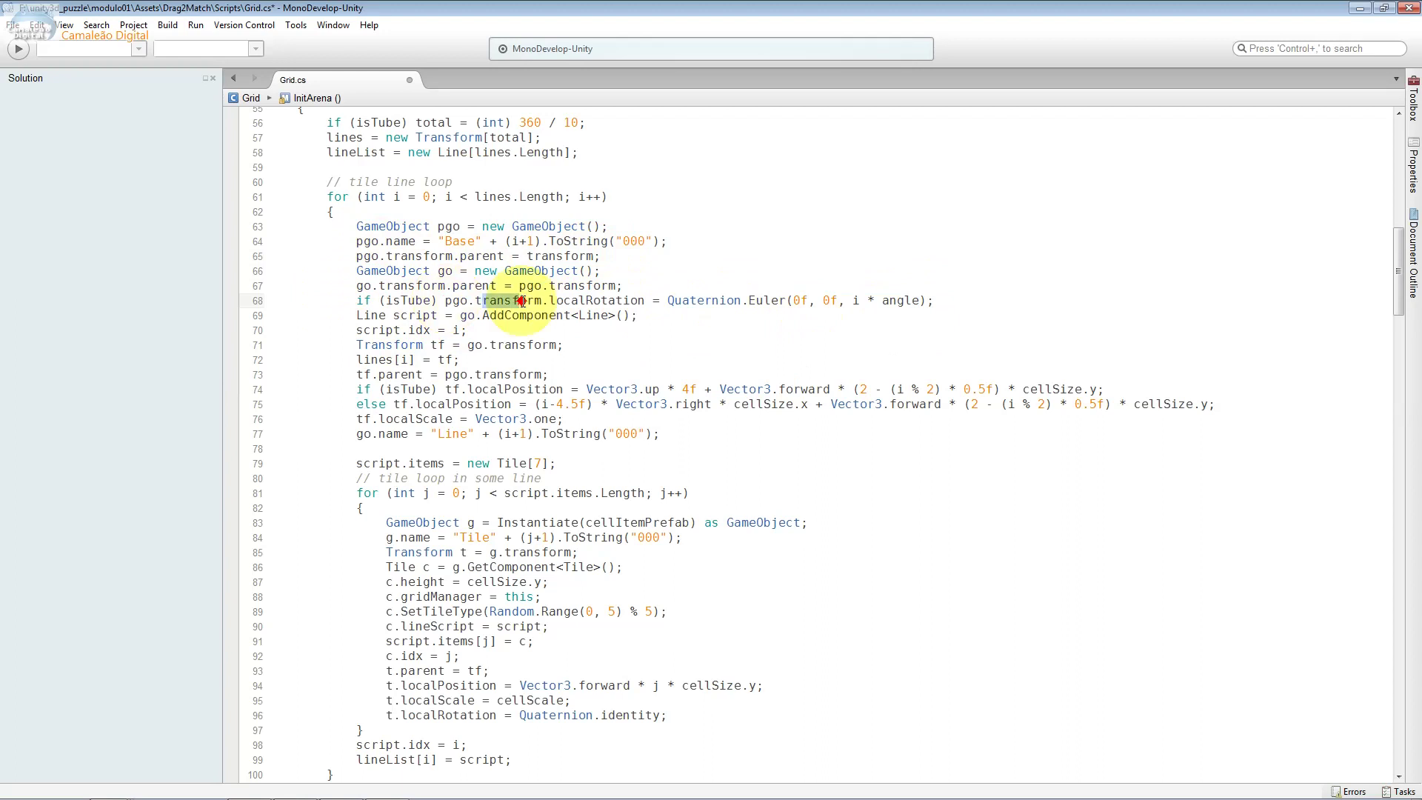
double_click(641, 300)
left_click_drag(935, 301, 815, 300)
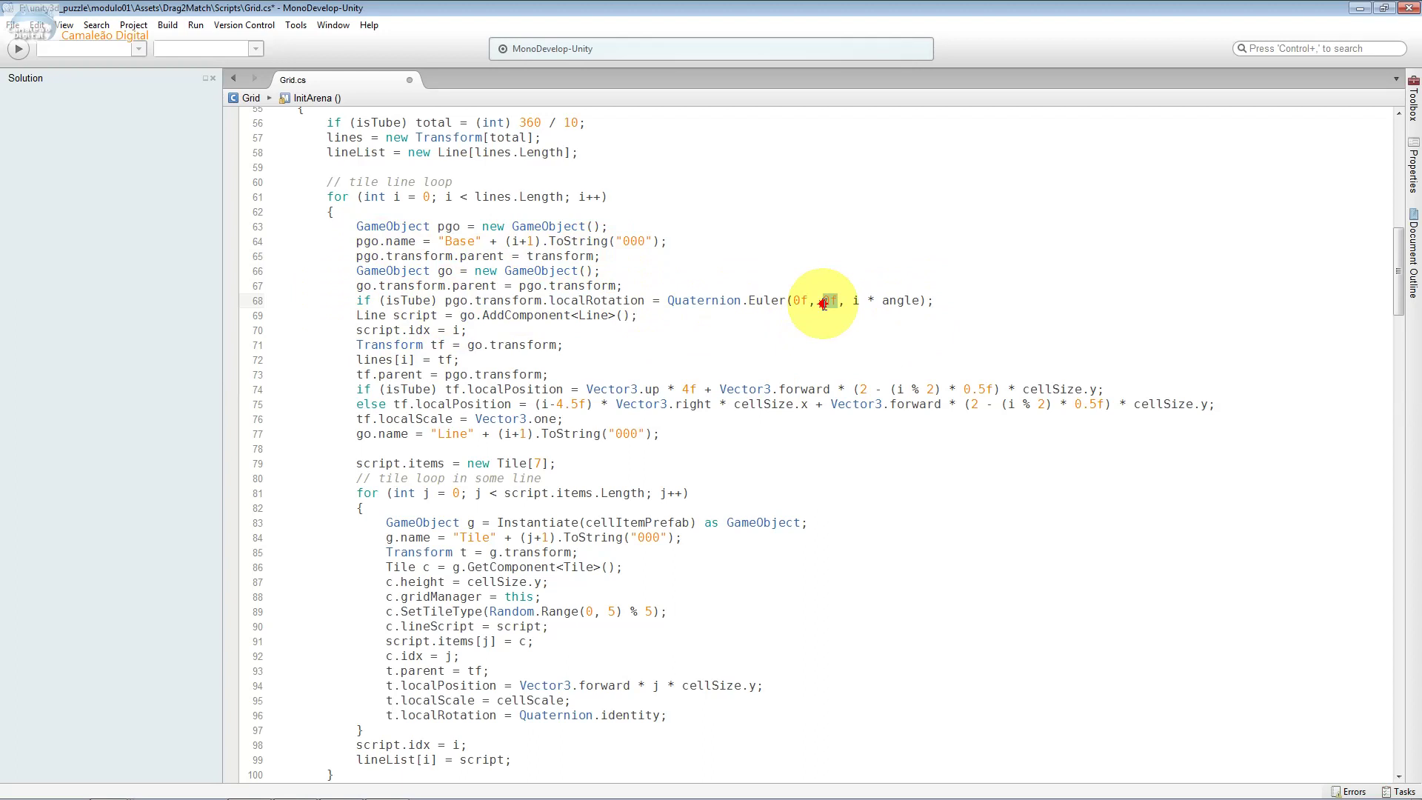
left_click(832, 301)
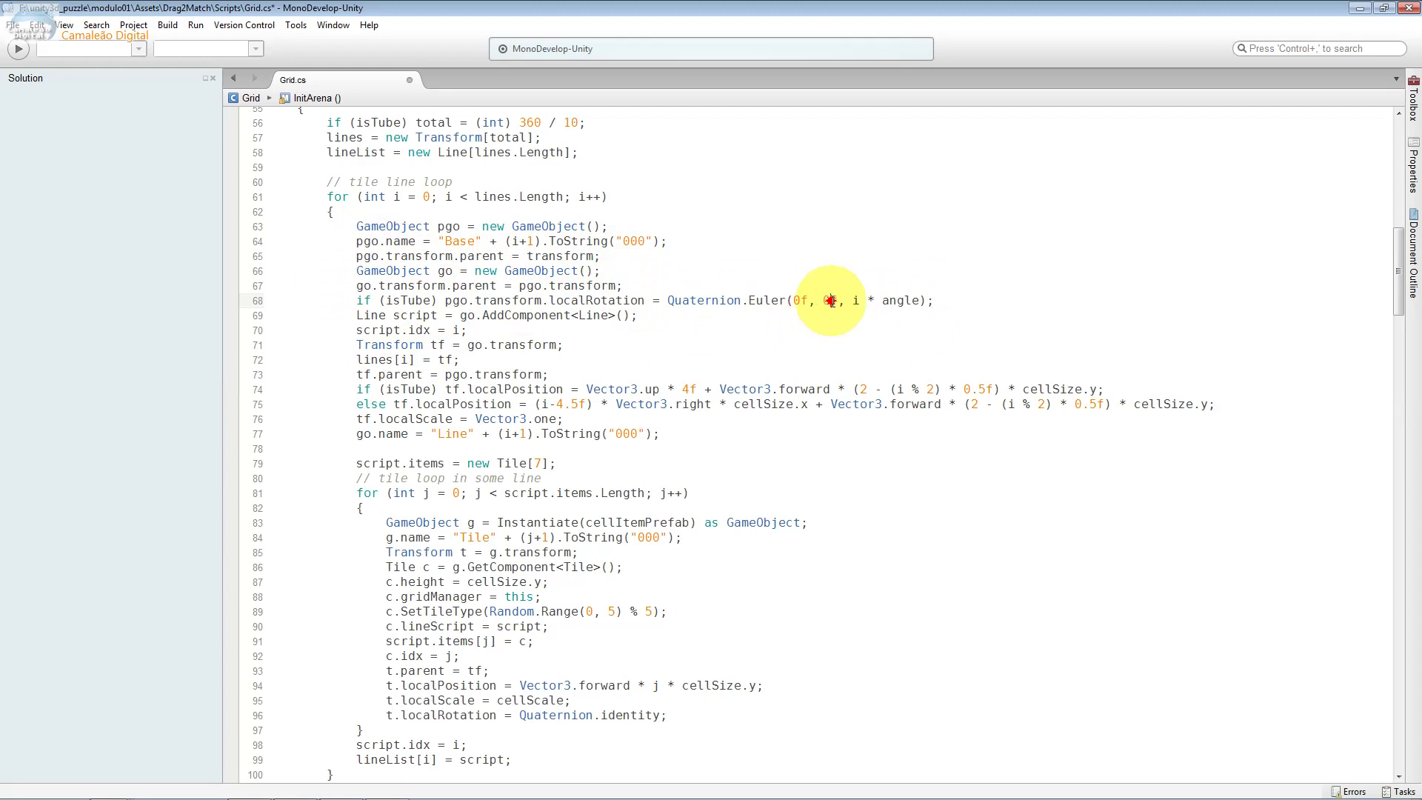
left_click_drag(786, 300, 462, 297)
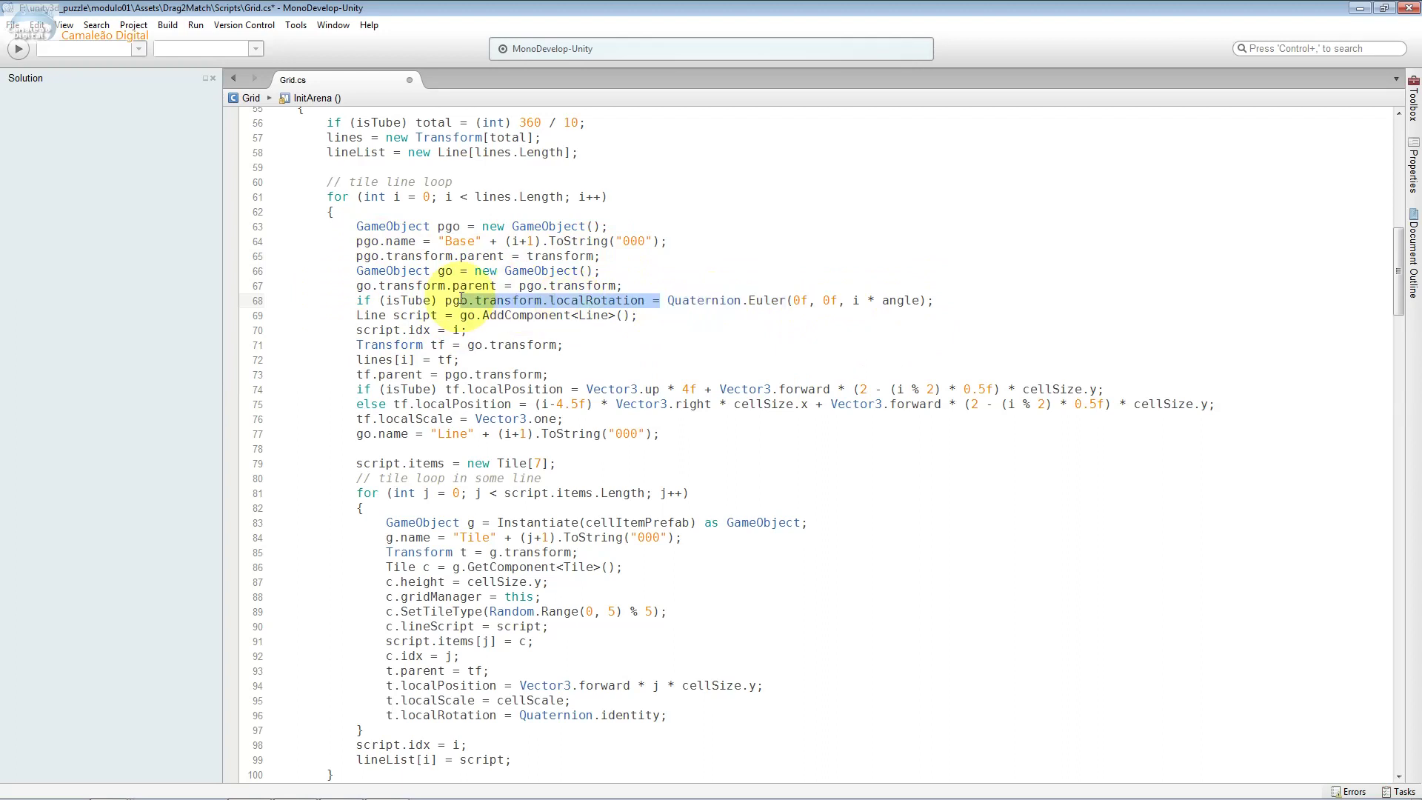
left_click(462, 297)
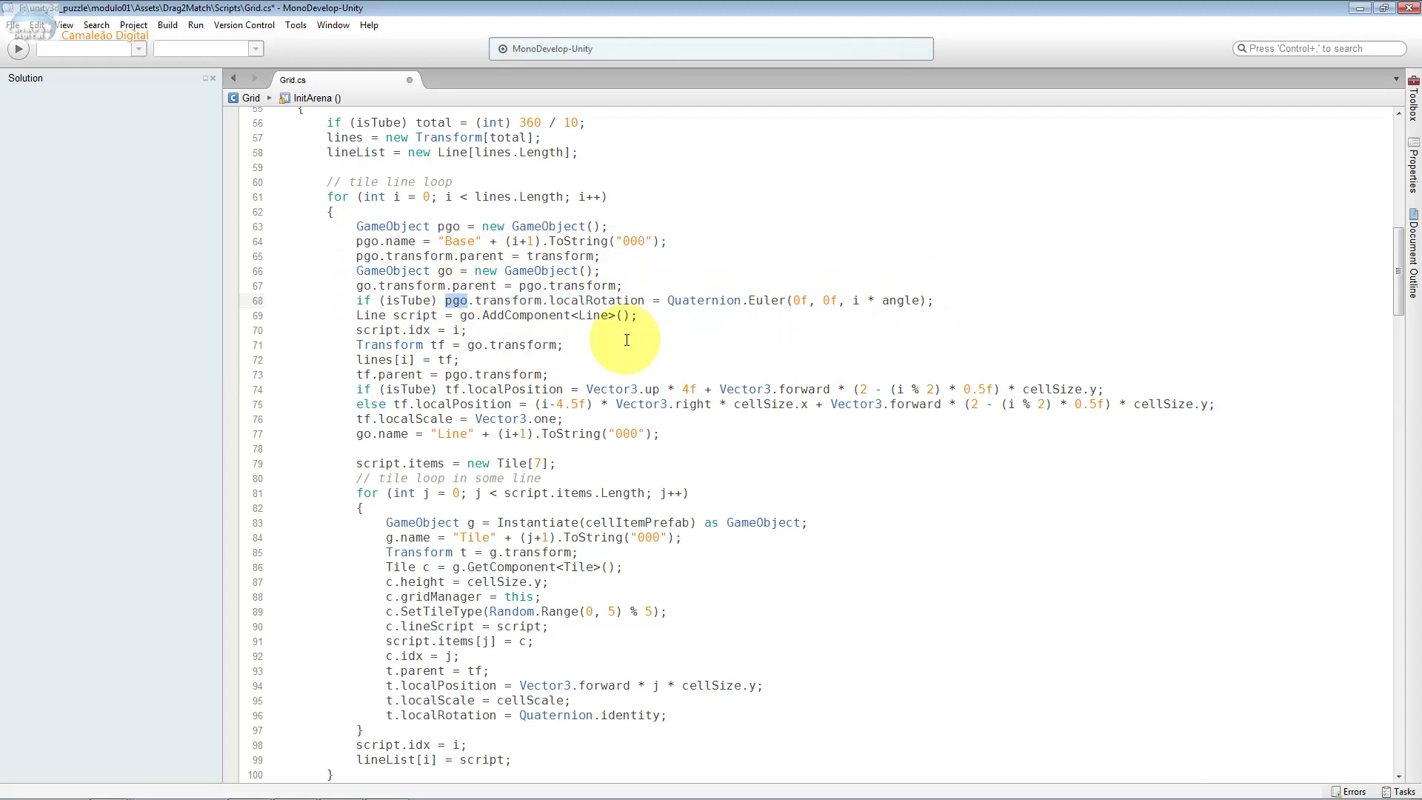
Mark script.idx = i on line 70, then restore the editor window from full-screen.
left_click_drag(626, 335, 630, 316)
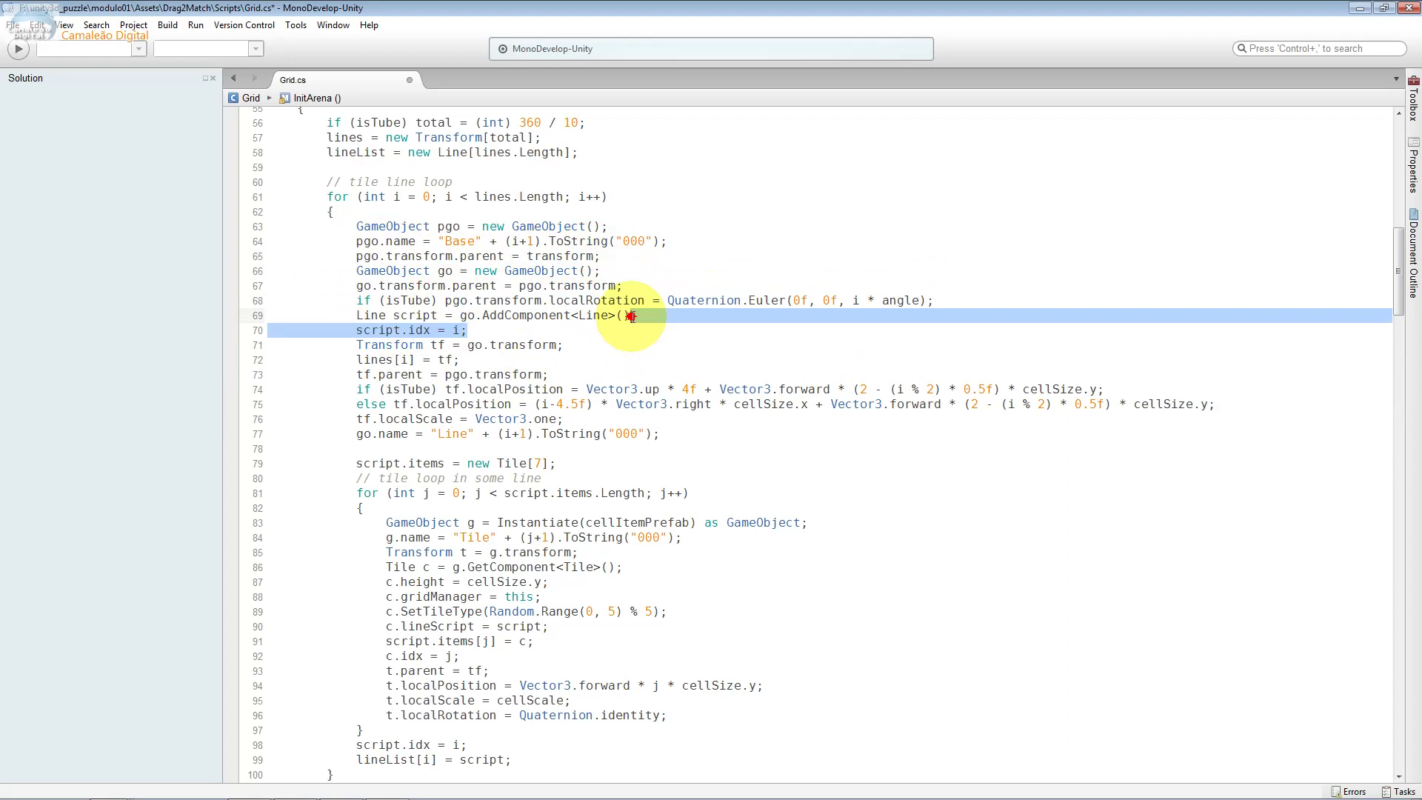
left_click(630, 317)
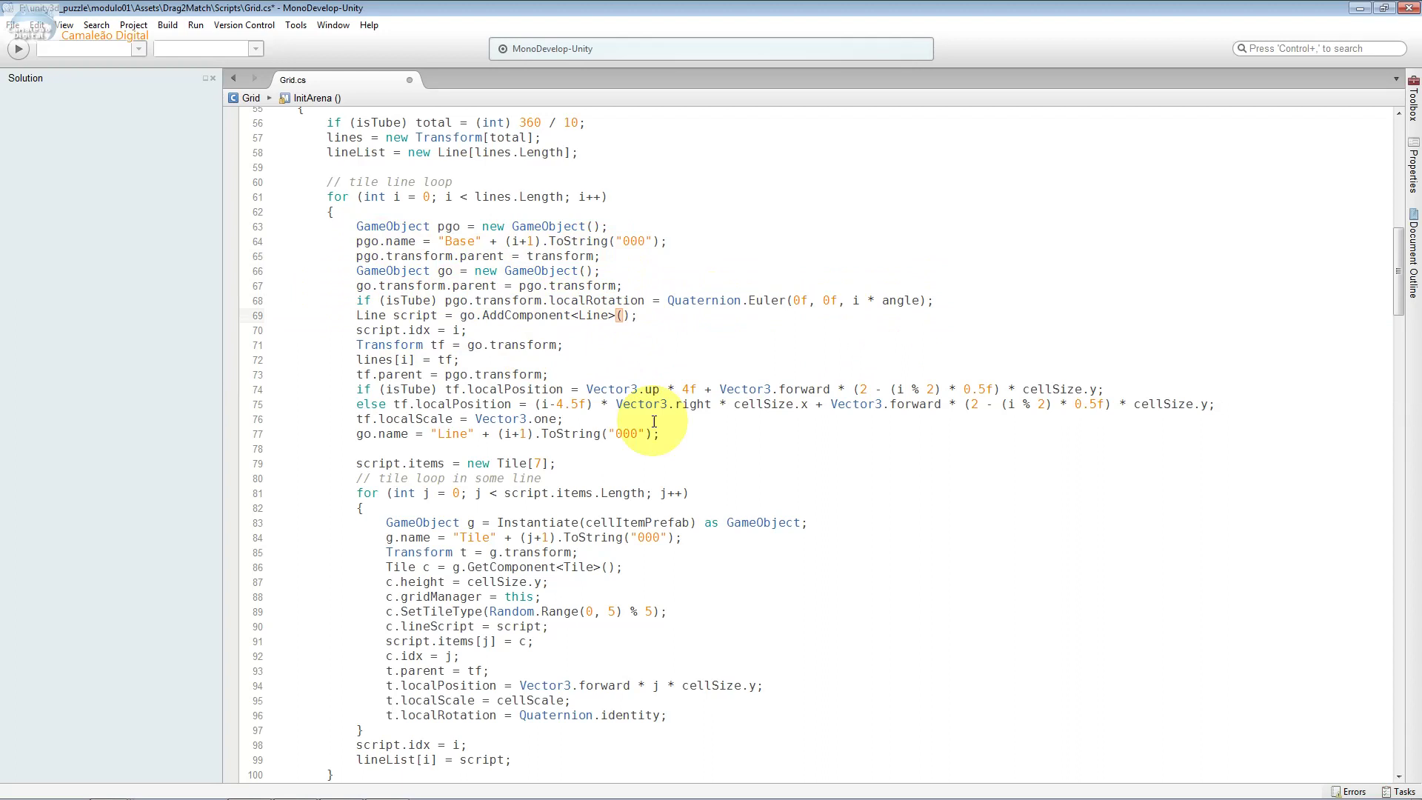
left_click(362, 315)
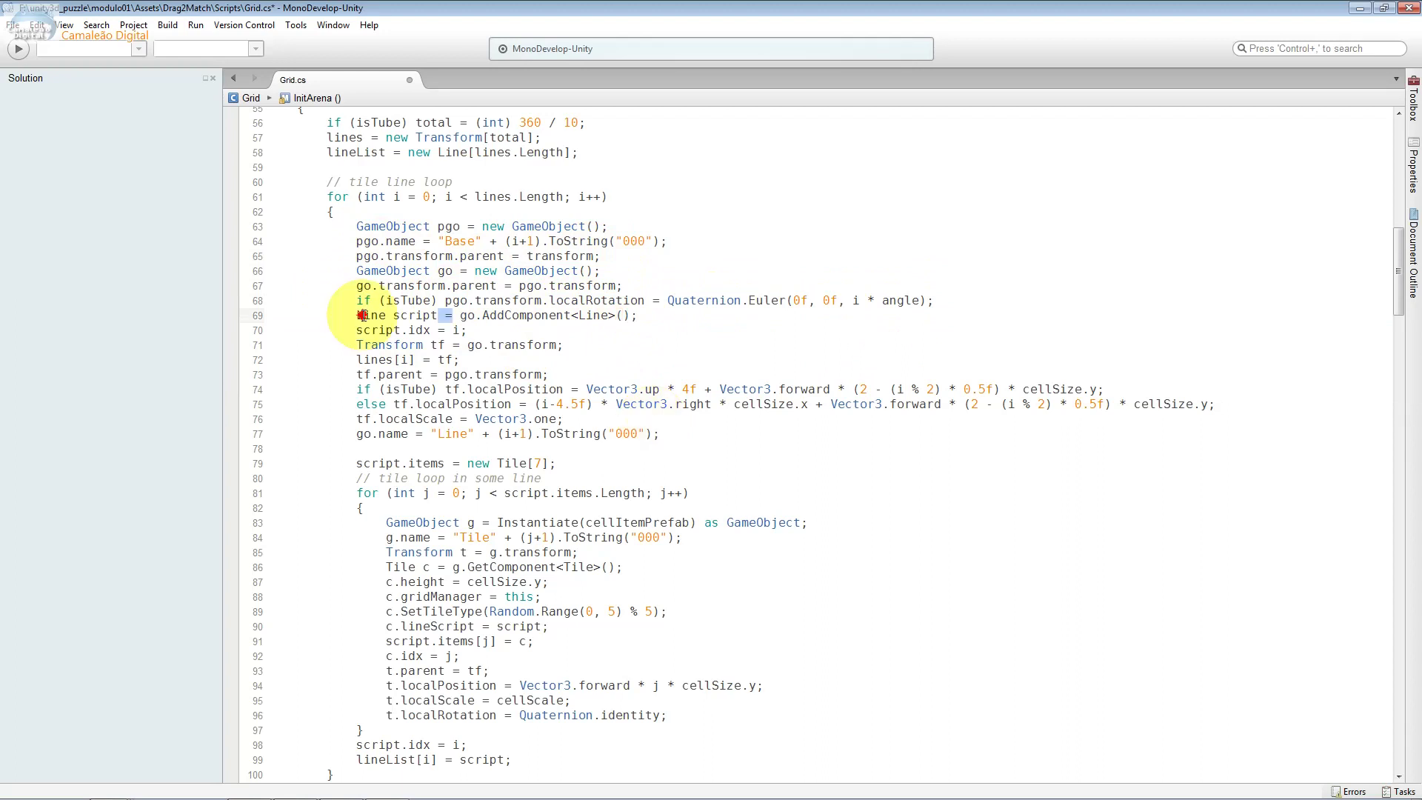
left_click(463, 330)
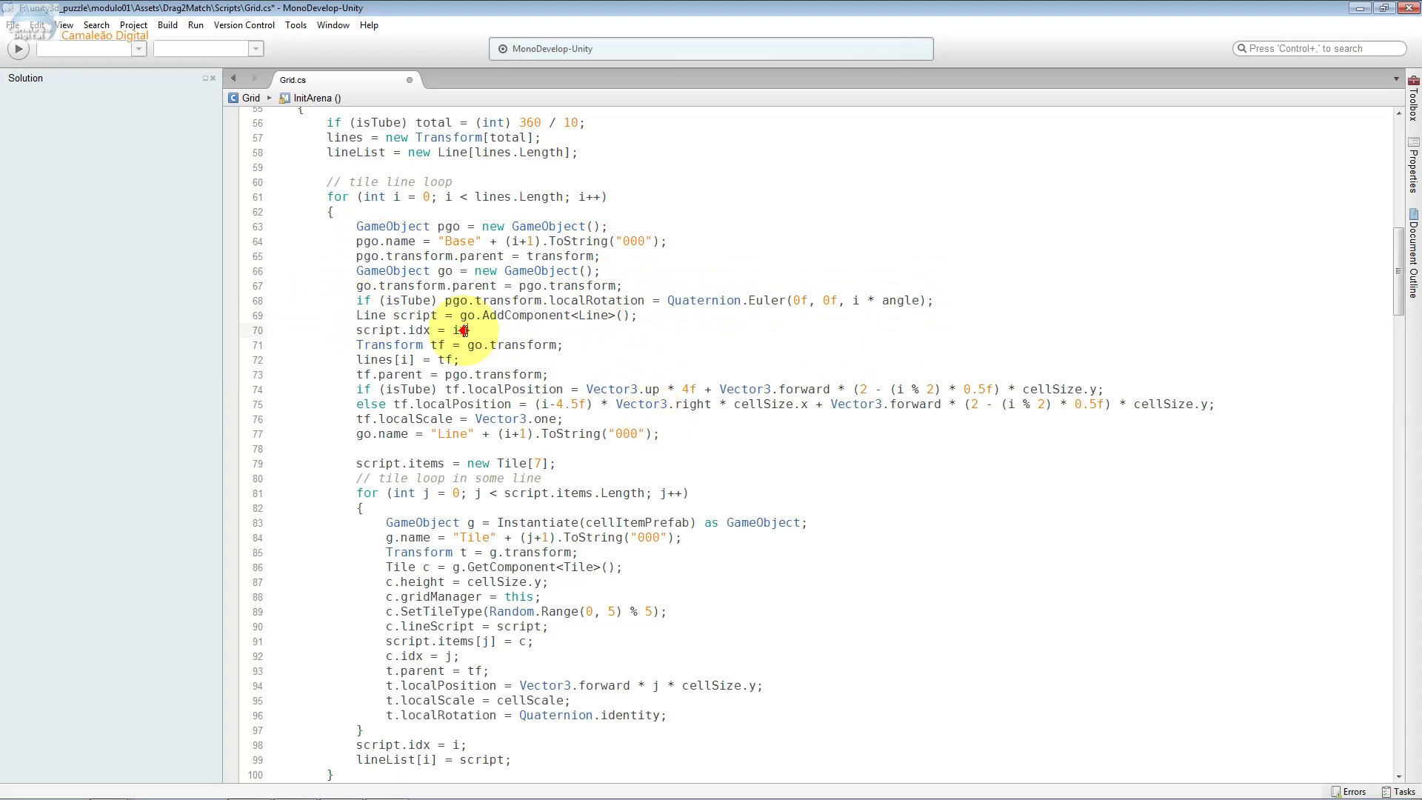
left_click(1380, 9)
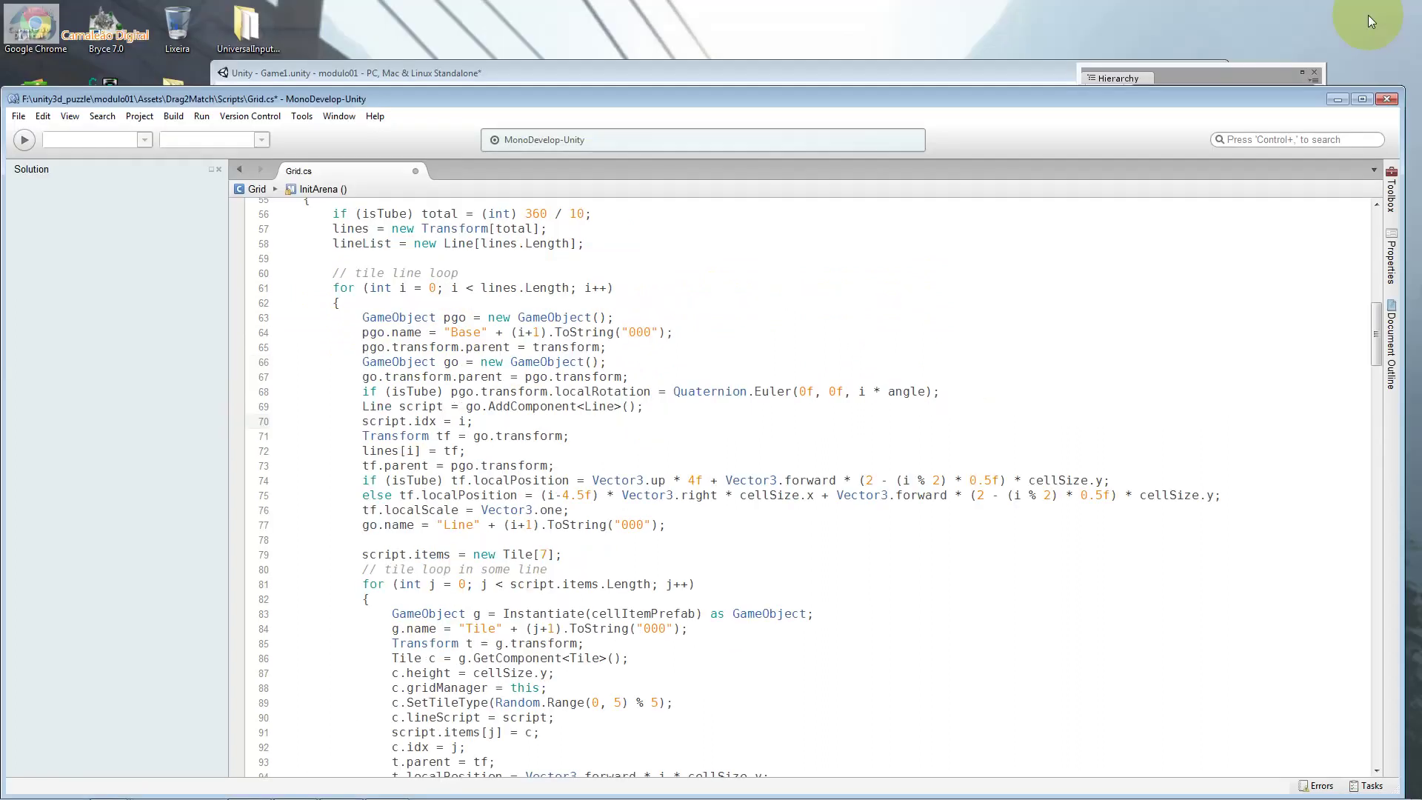
Show Unity's Project panel, expand Drag2Match, and select the BombEffect prefab in Prefabs.
left_click(518, 73)
left_click(437, 88)
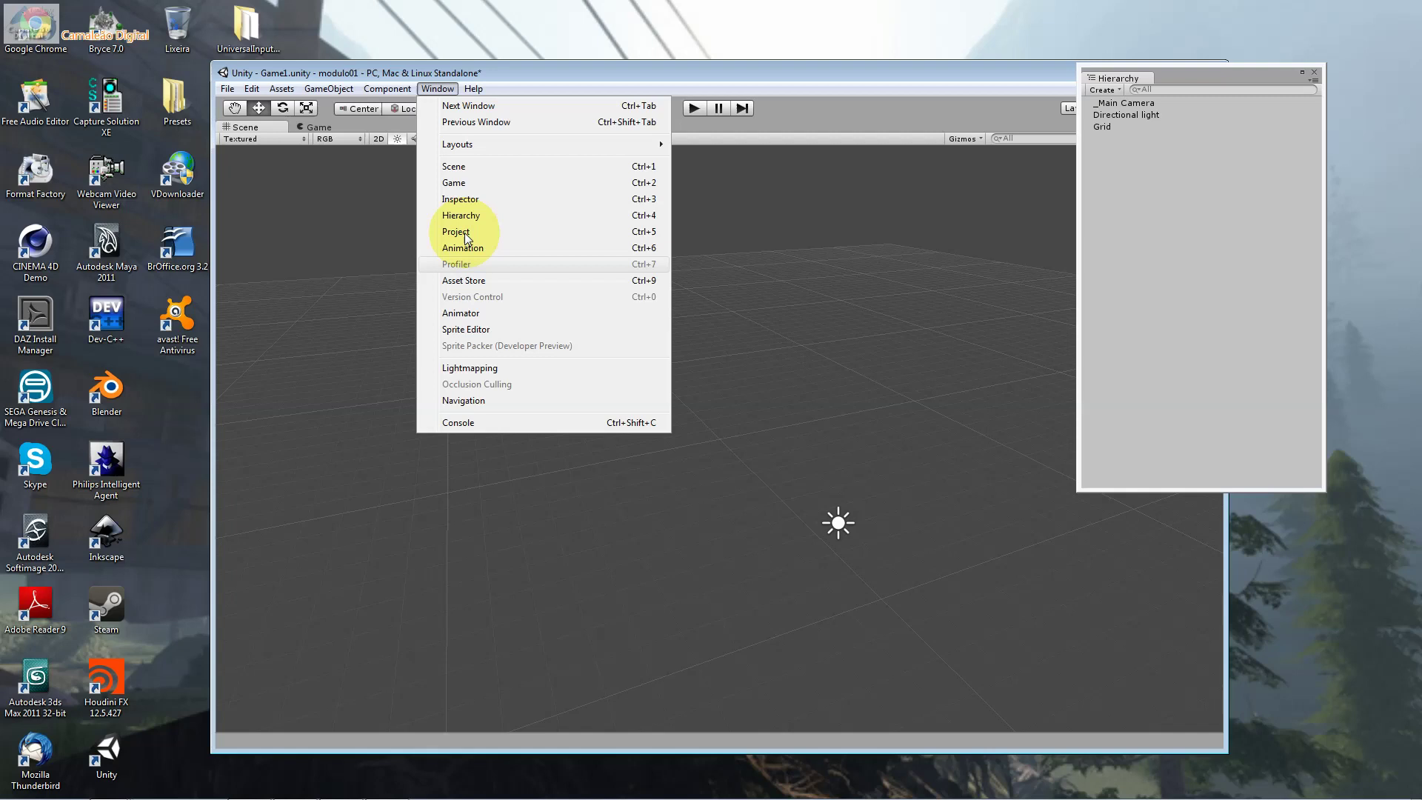
left_click(464, 233)
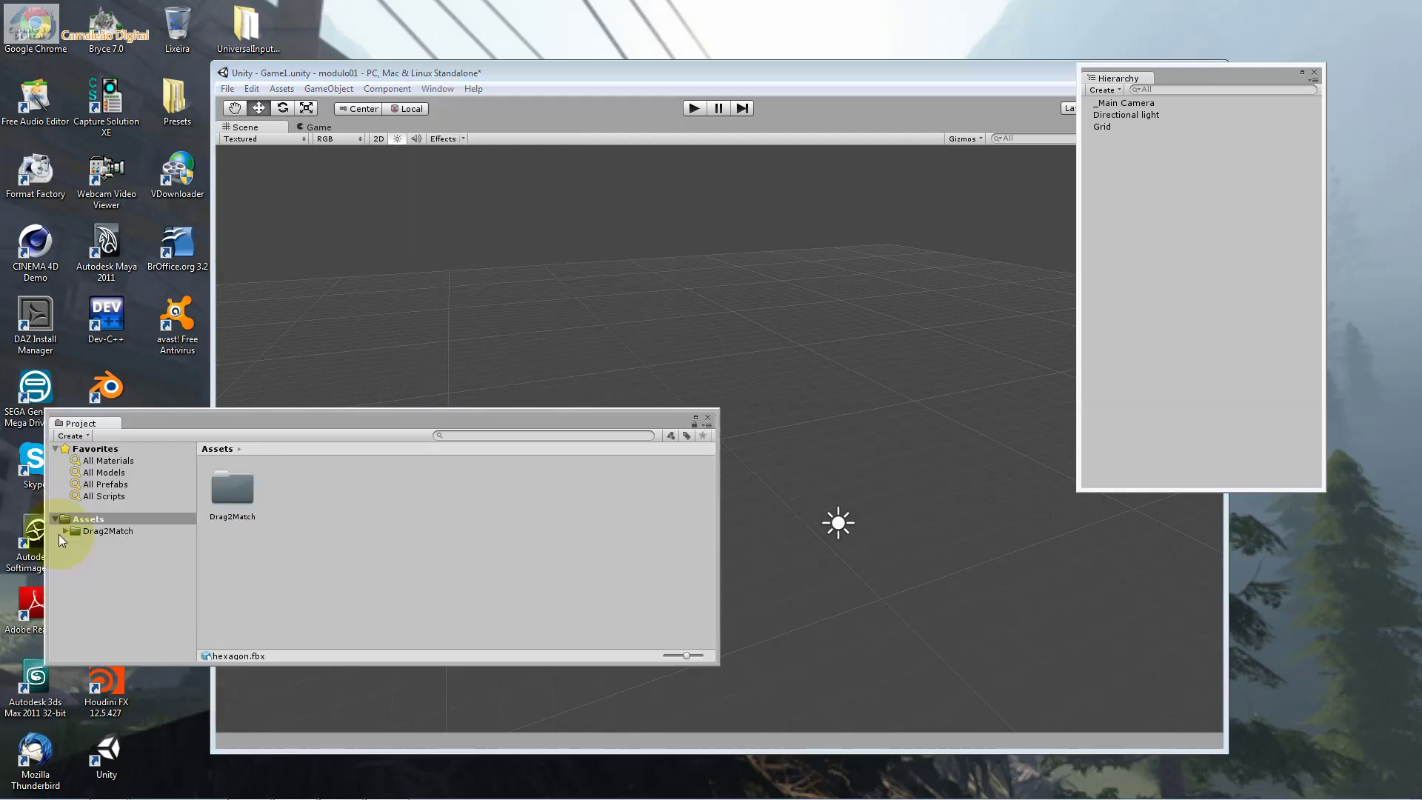
left_click(59, 520)
left_click(65, 531)
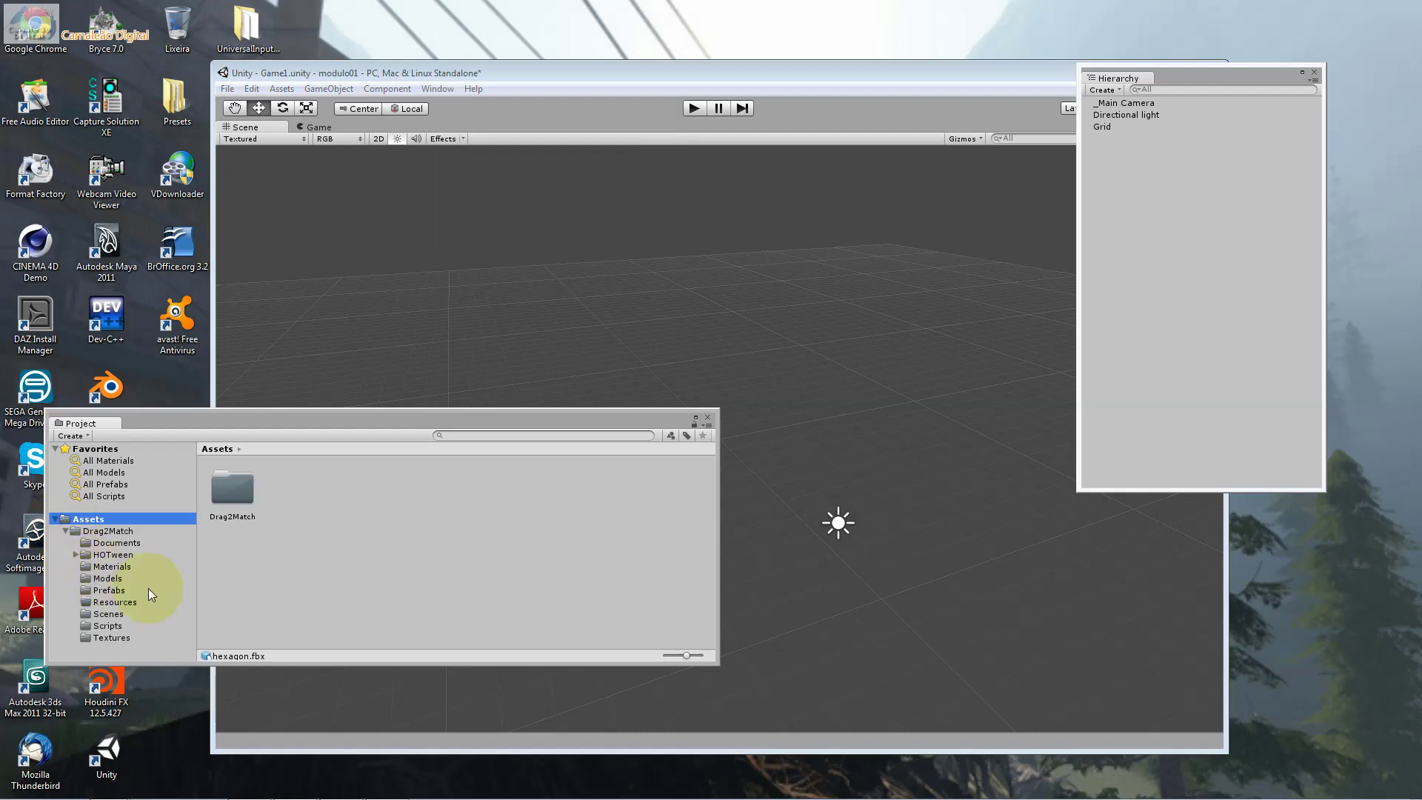
left_click(108, 591)
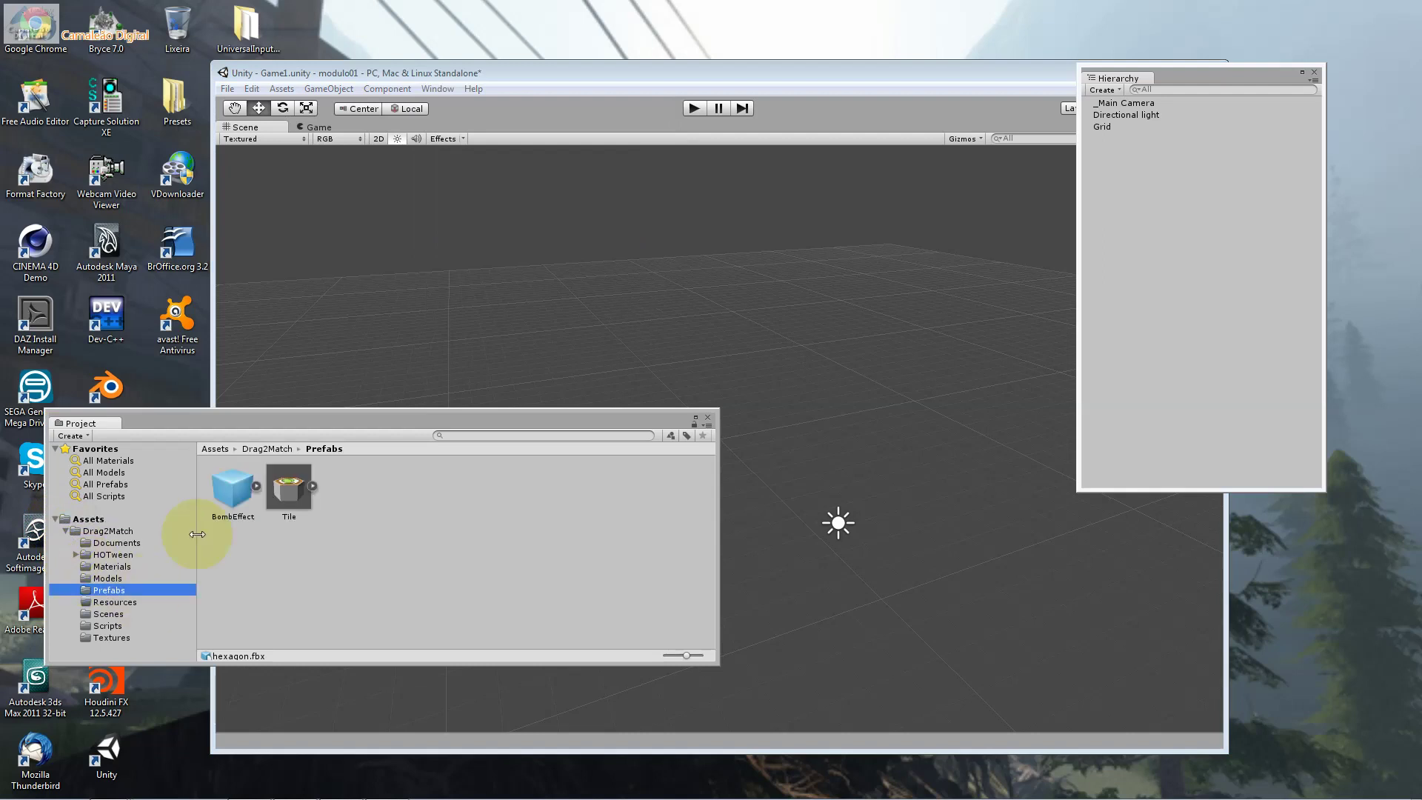
left_click(233, 489)
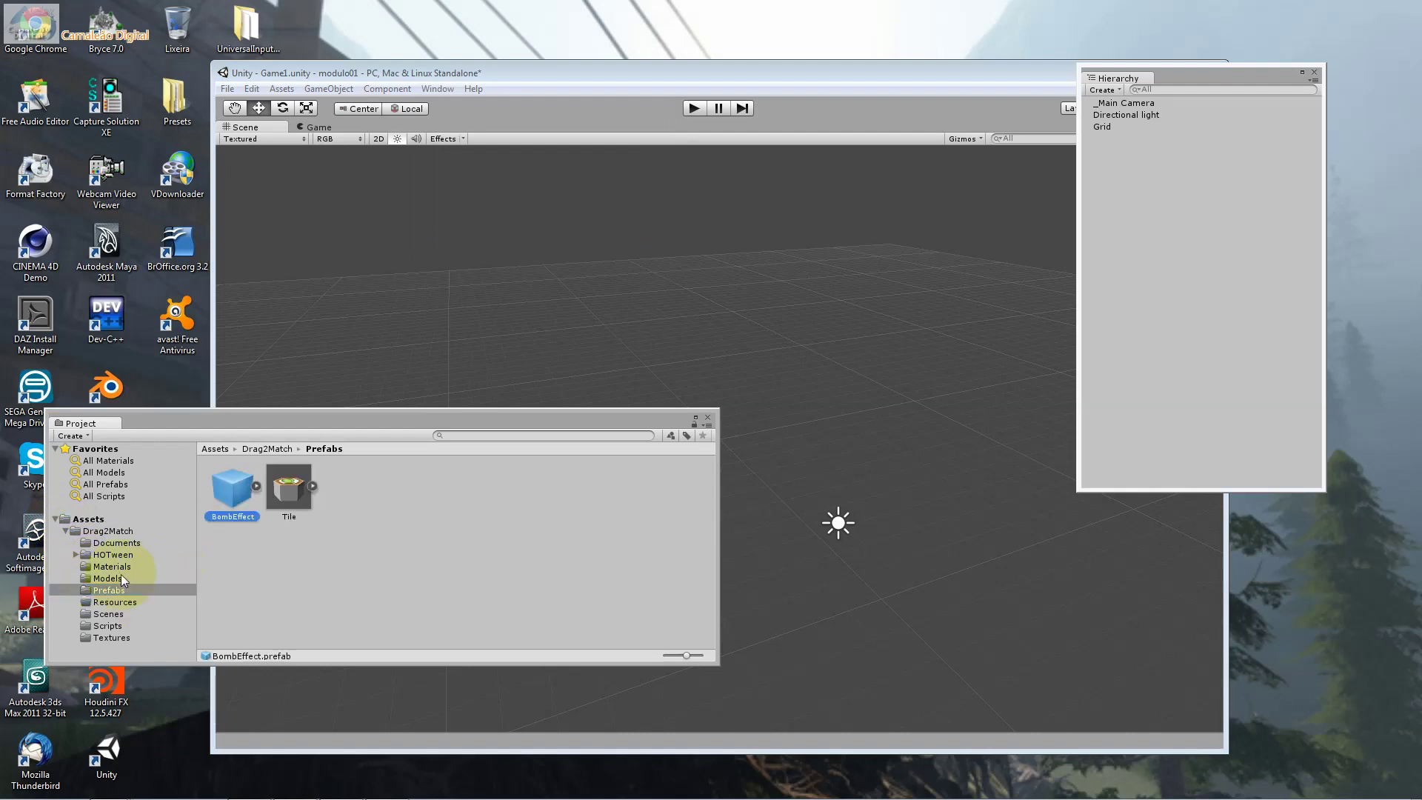
Browse the Scripts, Materials, HOTween, Plugins and Documents folders, reselect BombEffect, and return to Grid.cs.
left_click(123, 625)
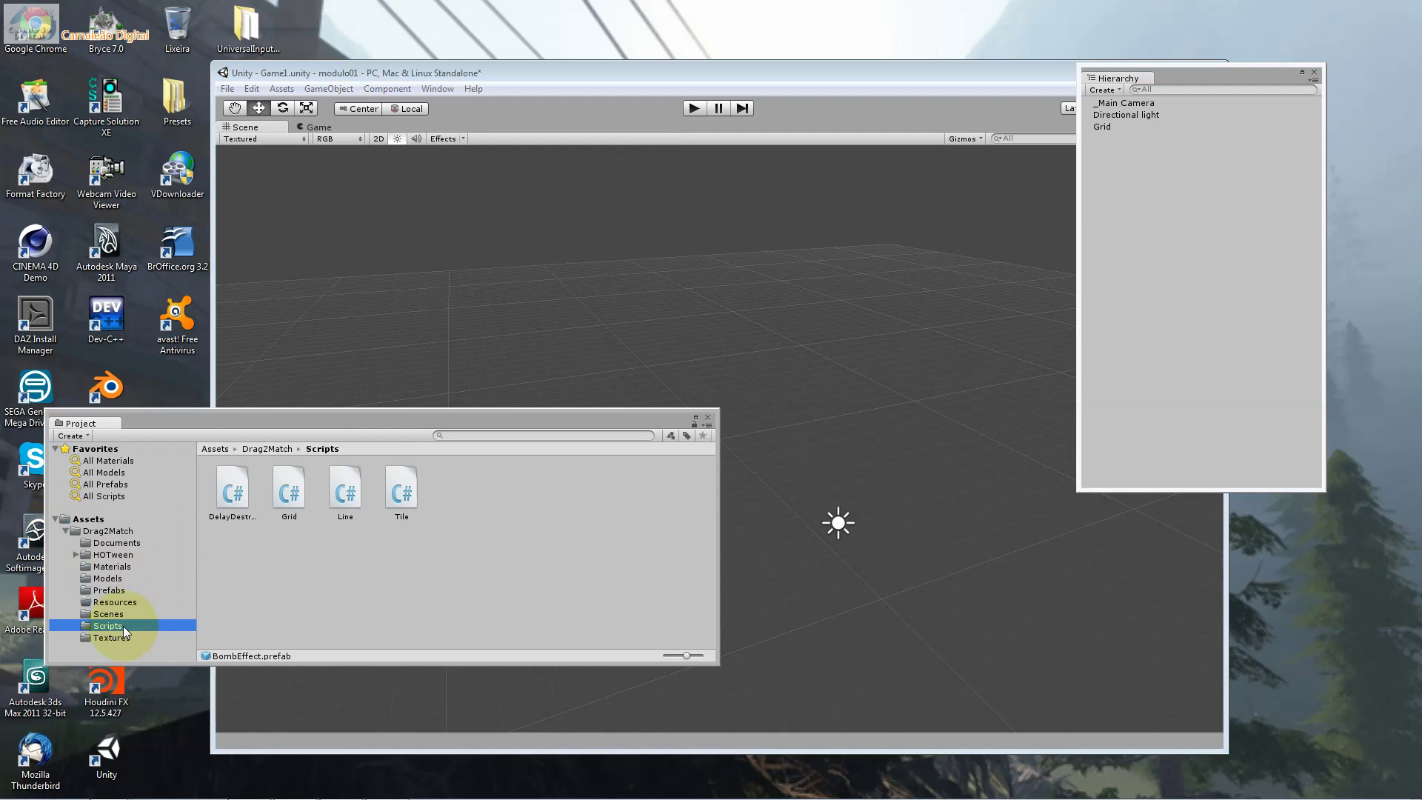
left_click(112, 567)
left_click(100, 554)
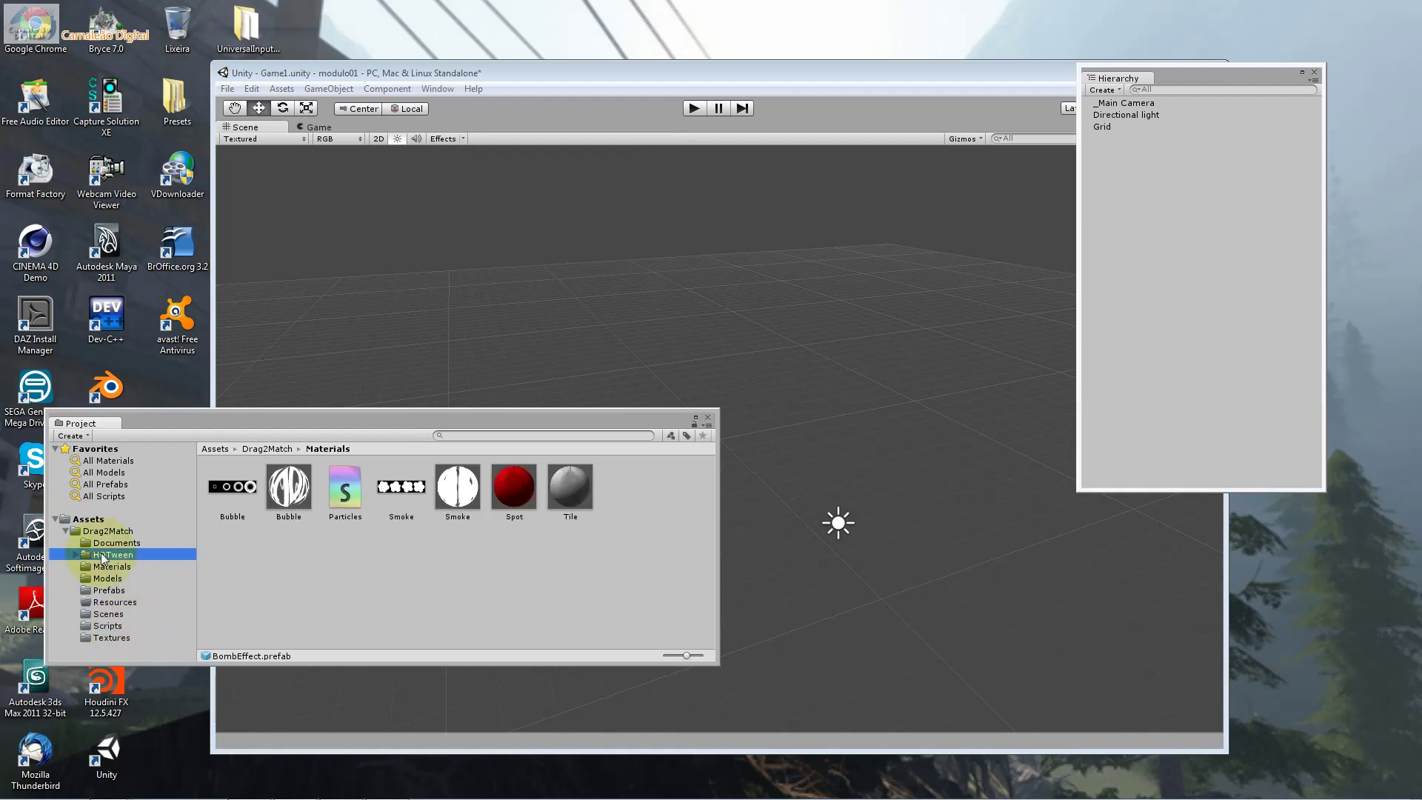
left_click(76, 554)
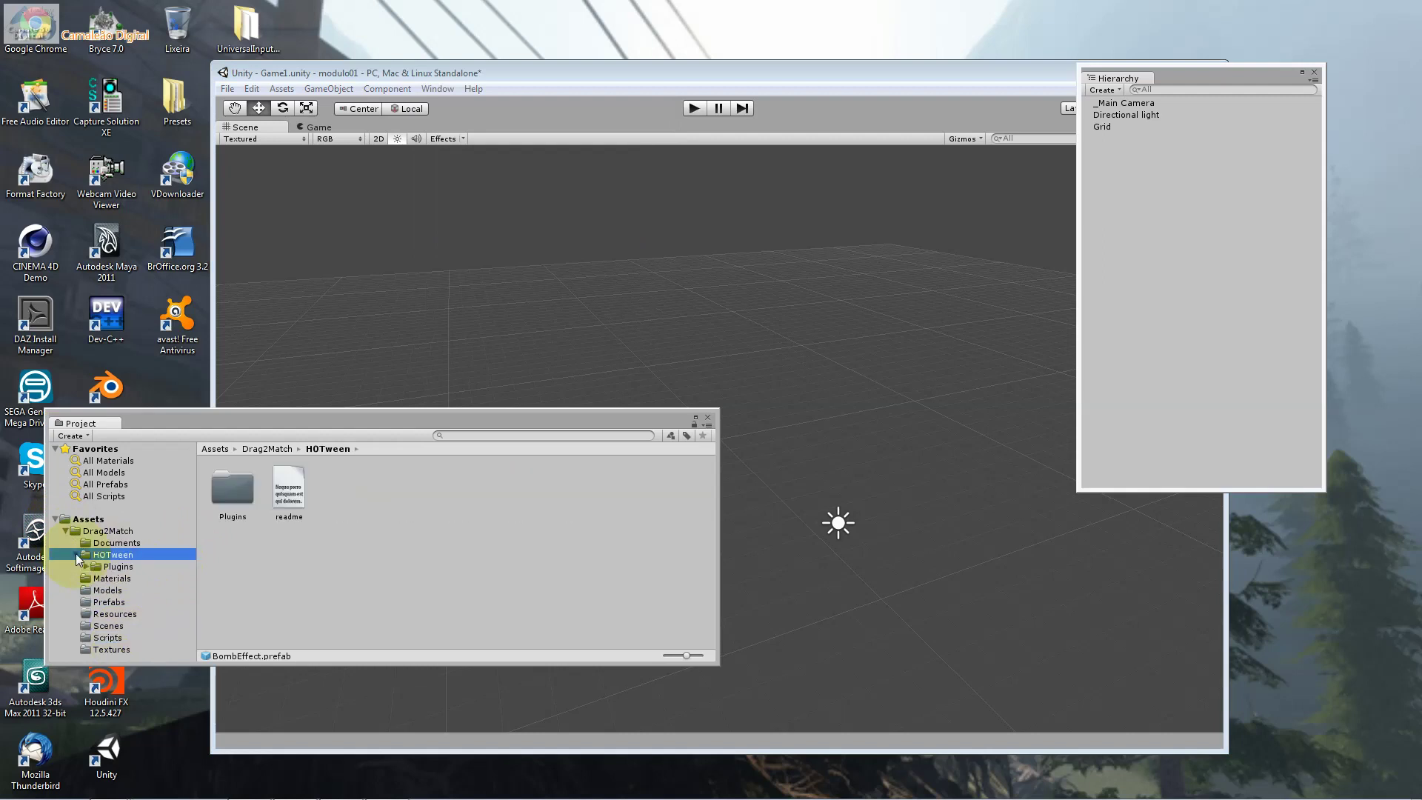
left_click(86, 567)
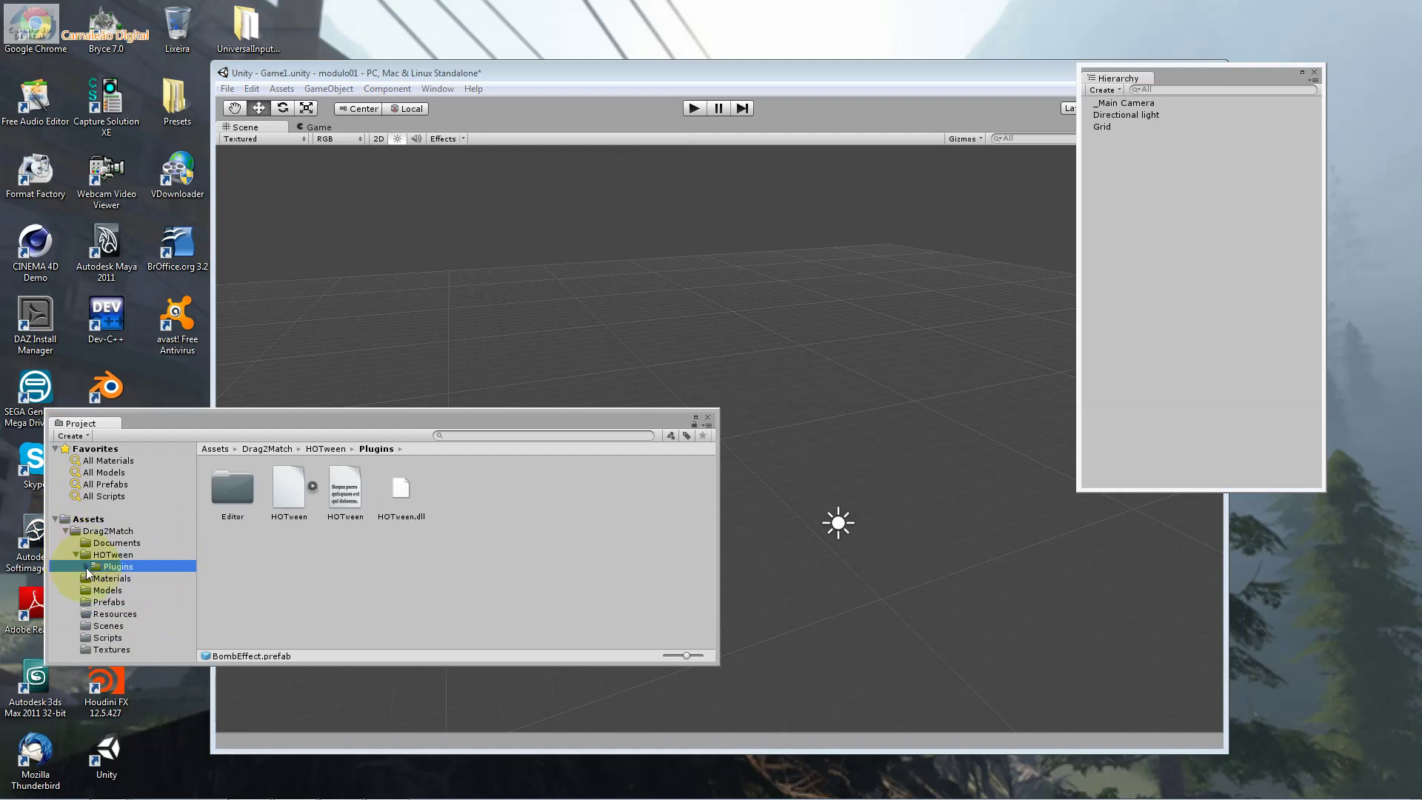
left_click(85, 568)
left_click(104, 541)
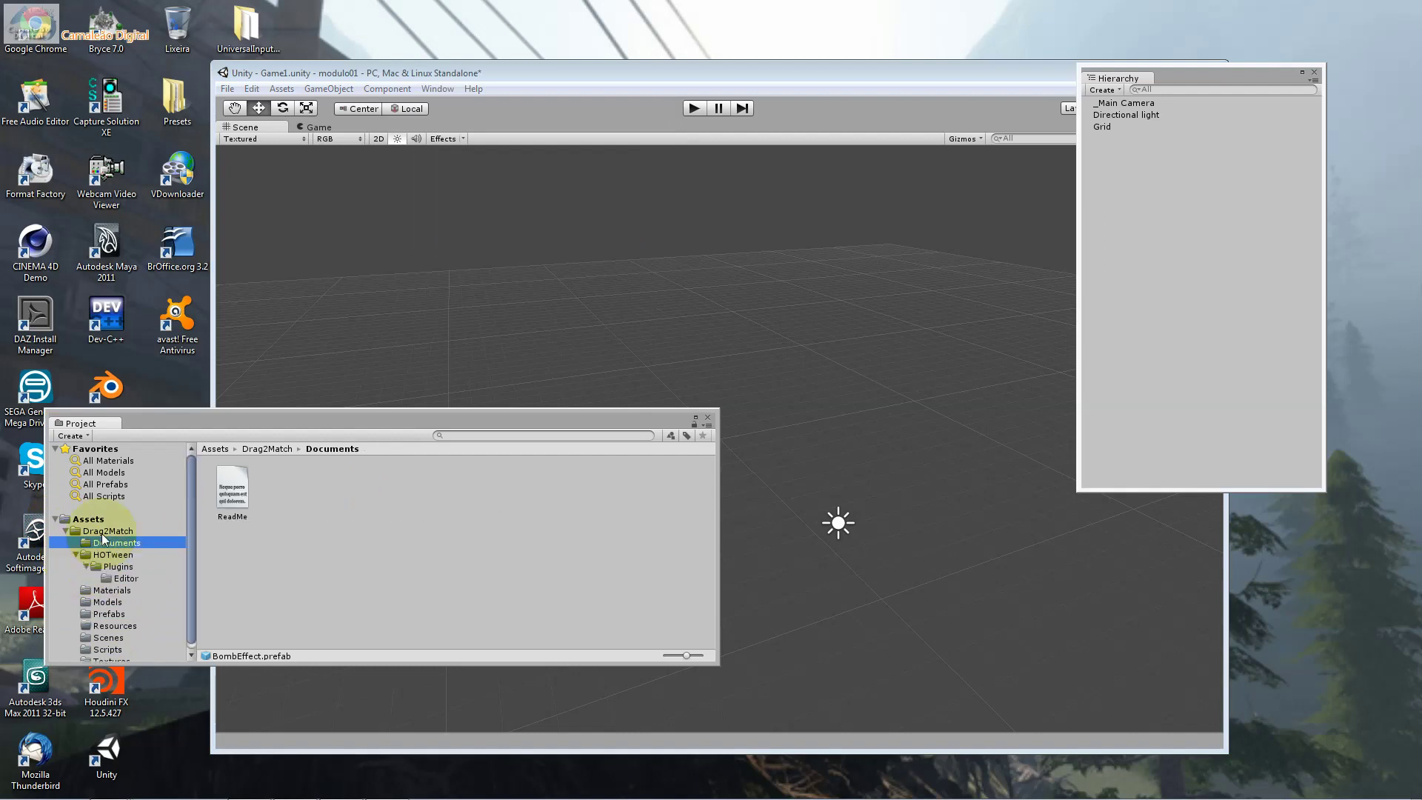
left_click(109, 614)
left_click(471, 500)
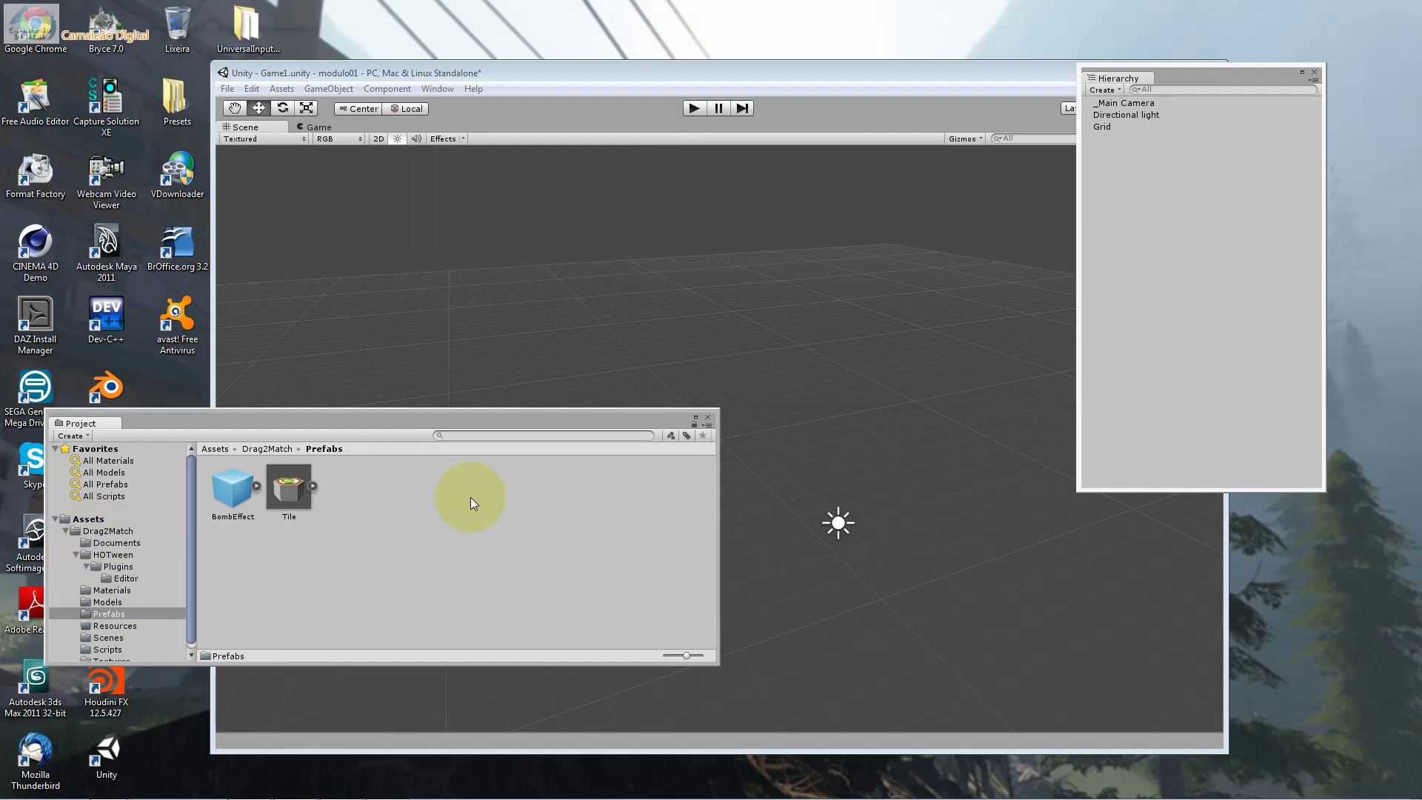
left_click(220, 498)
key("alt+Tab")
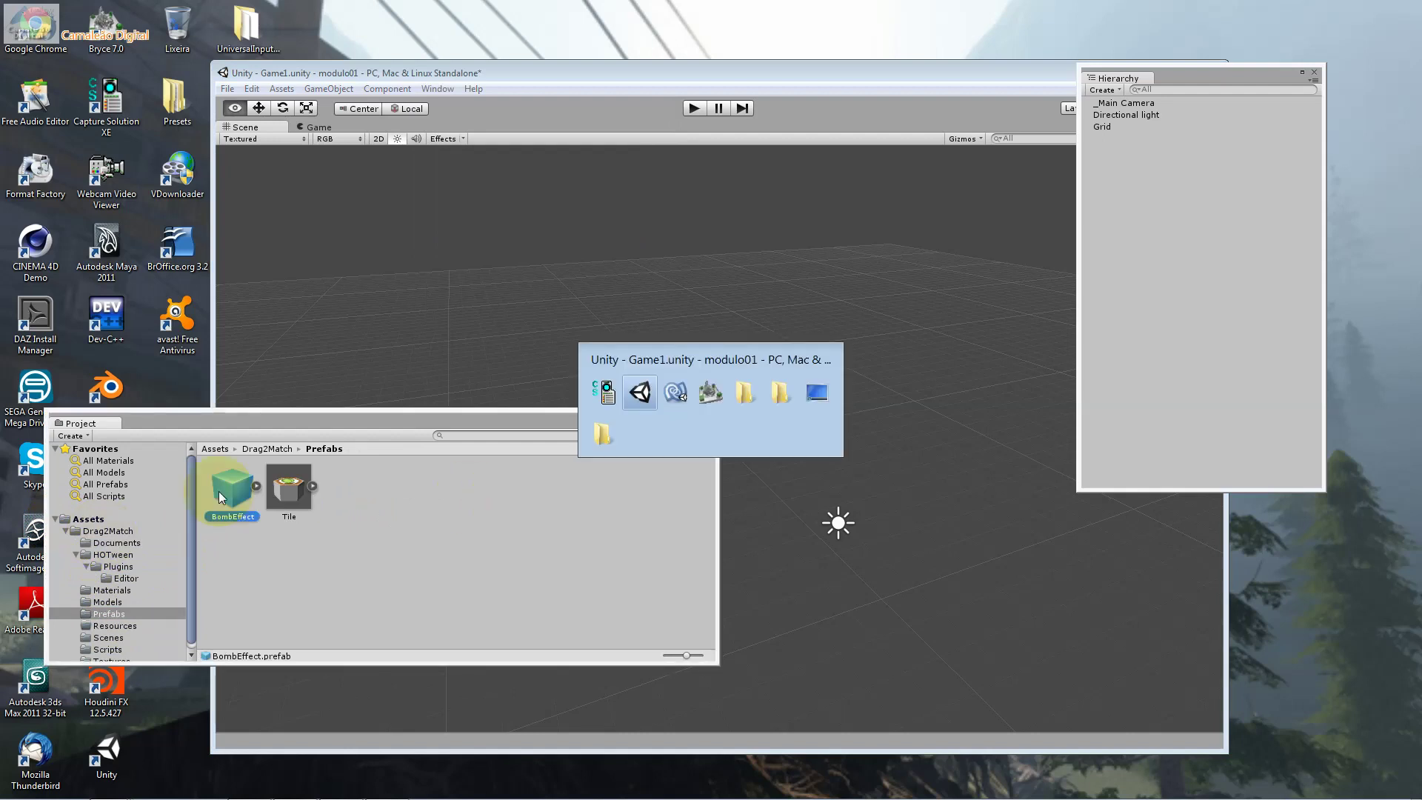
key("alt+Tab")
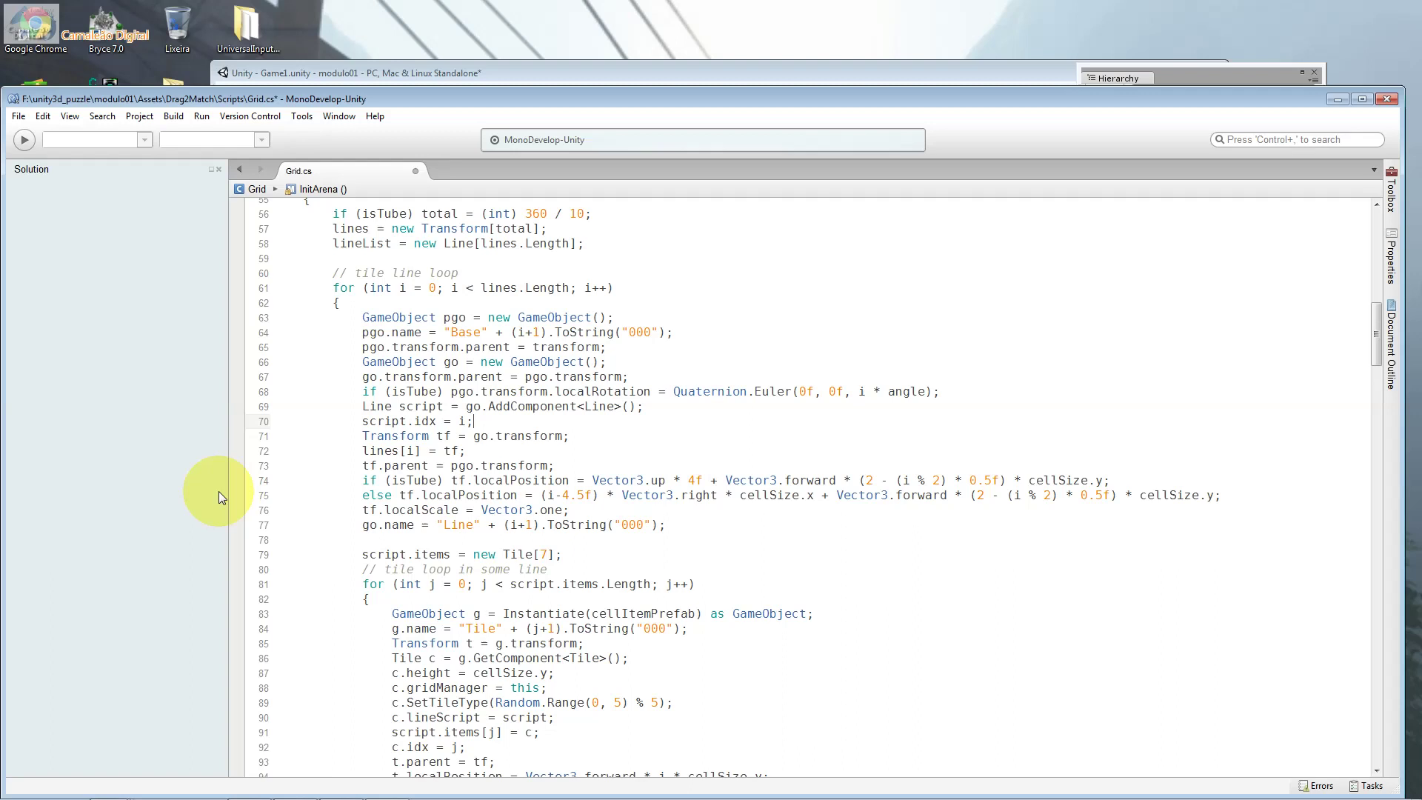
left_click(635, 409)
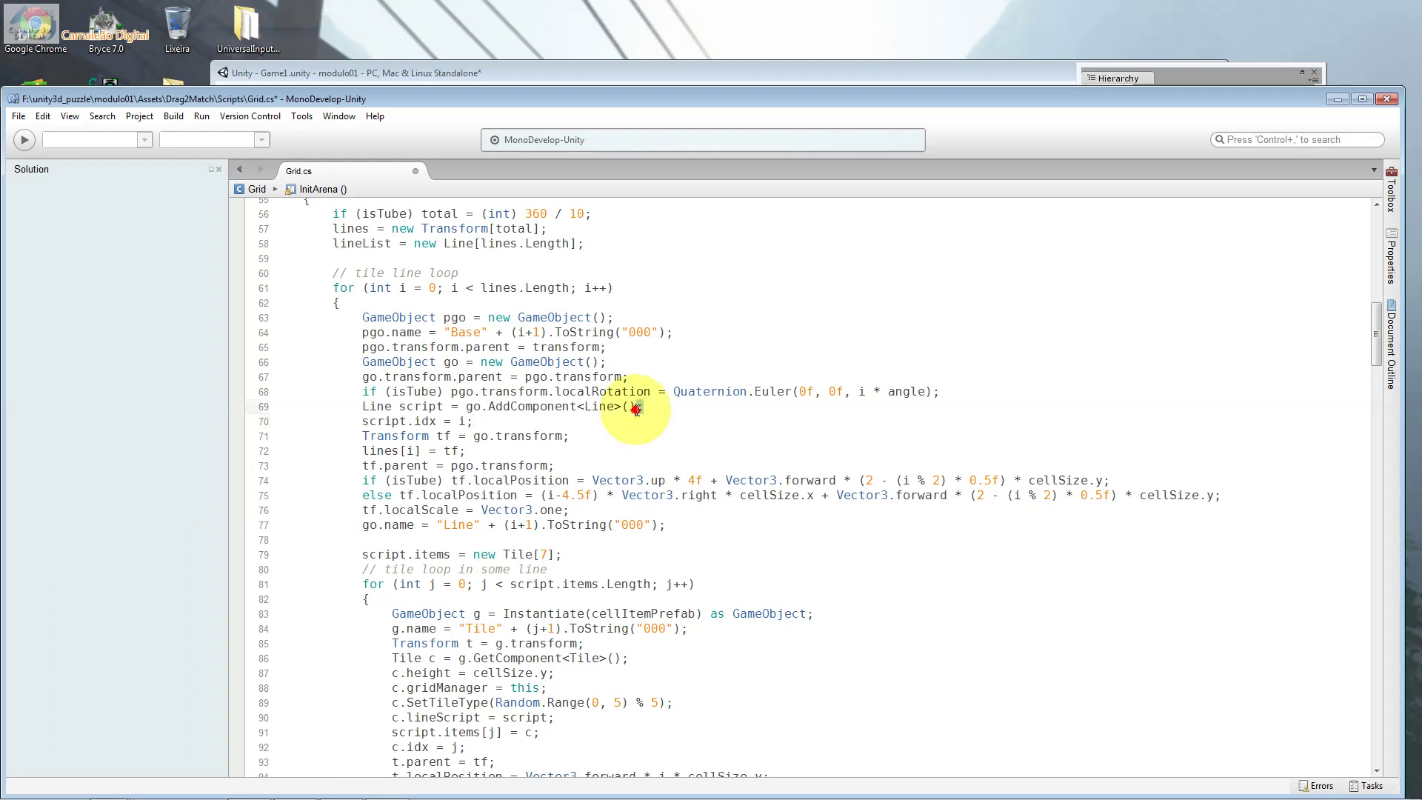
left_click(587, 407)
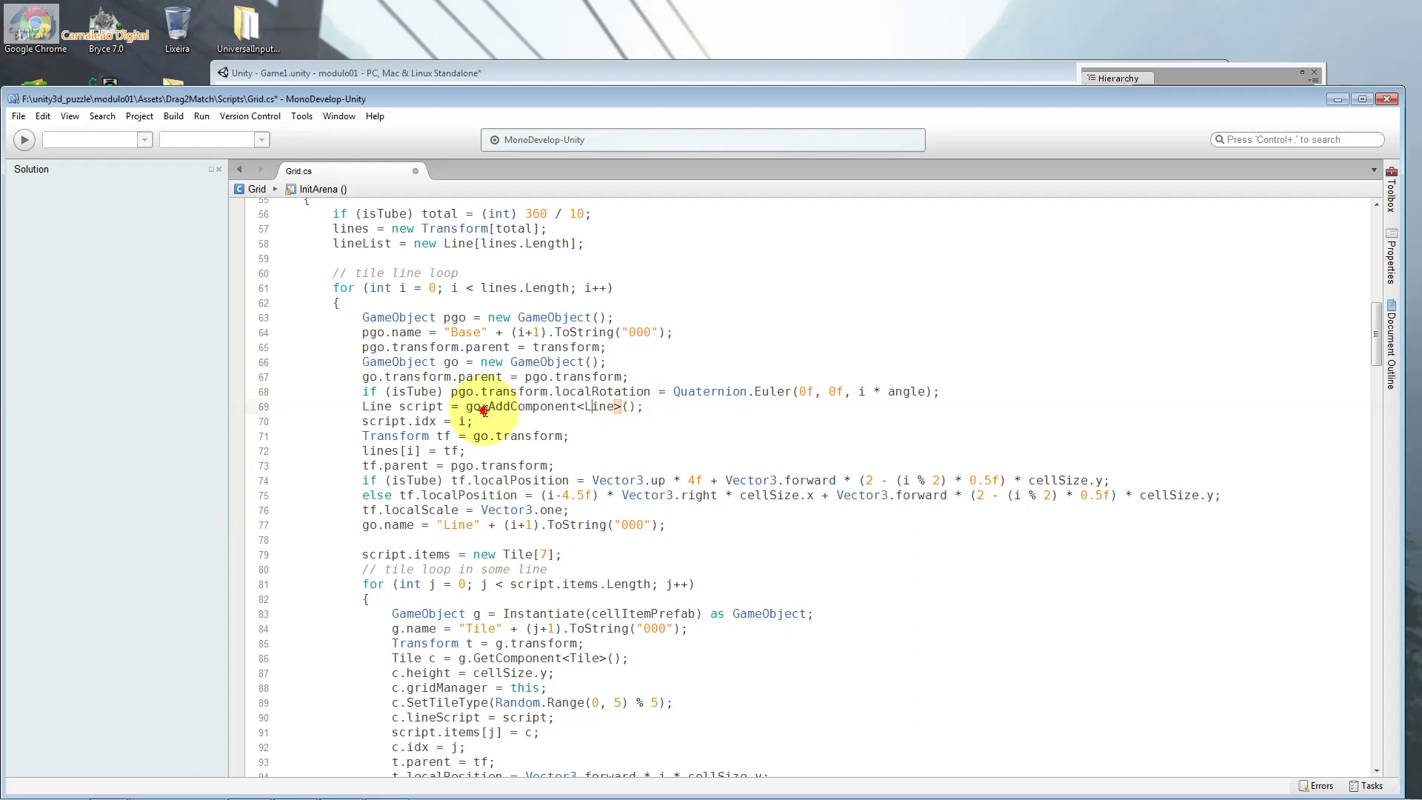
double_click(475, 412)
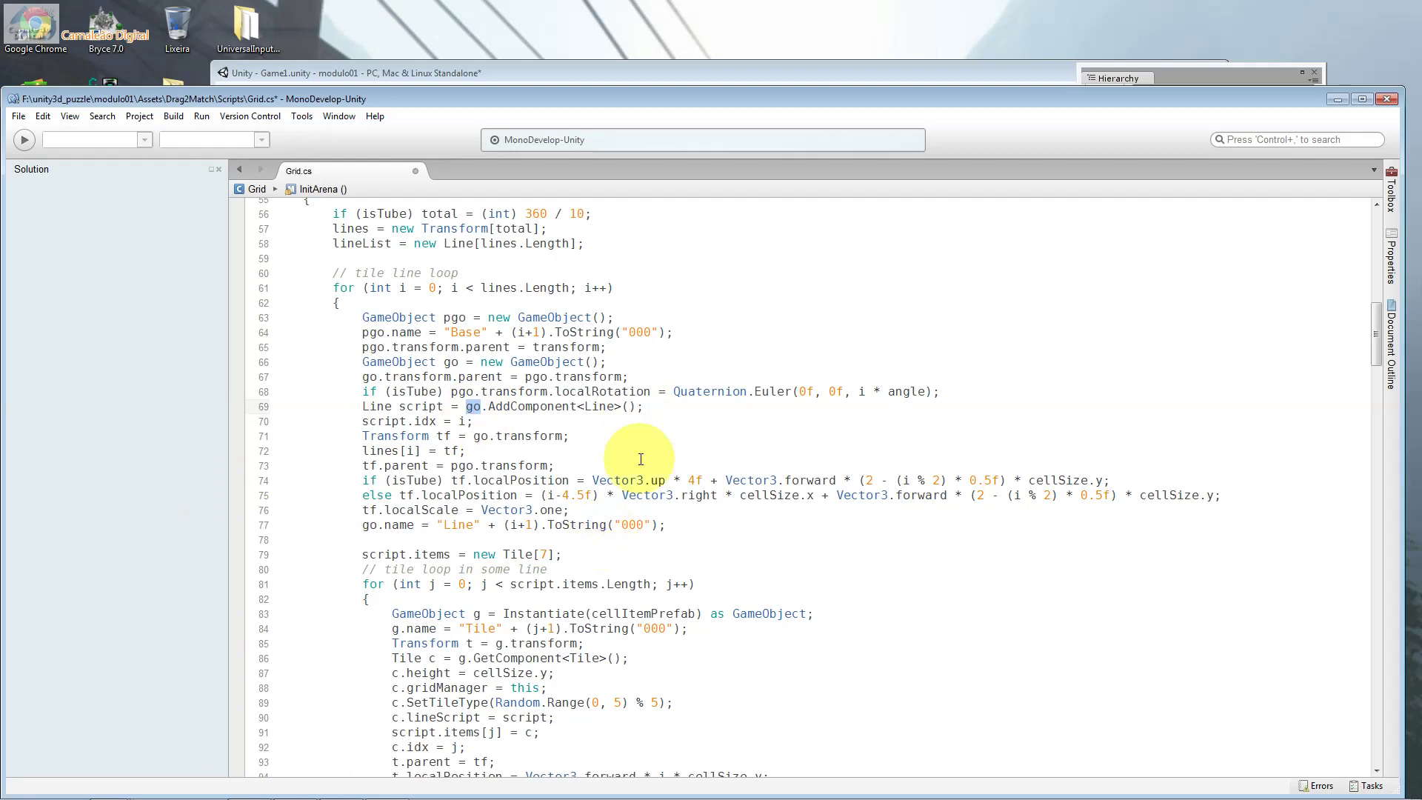
left_click_drag(442, 406, 363, 409)
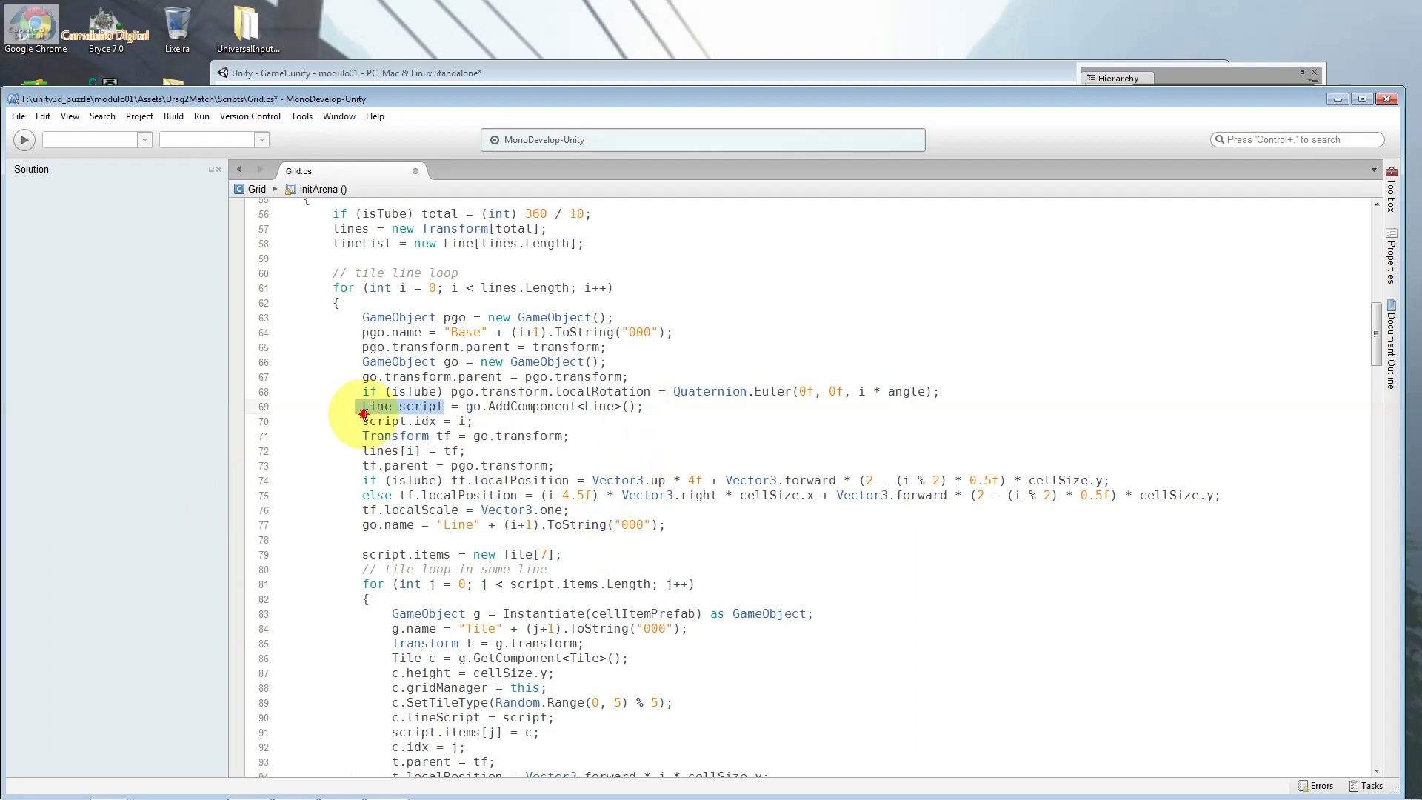
left_click(458, 421)
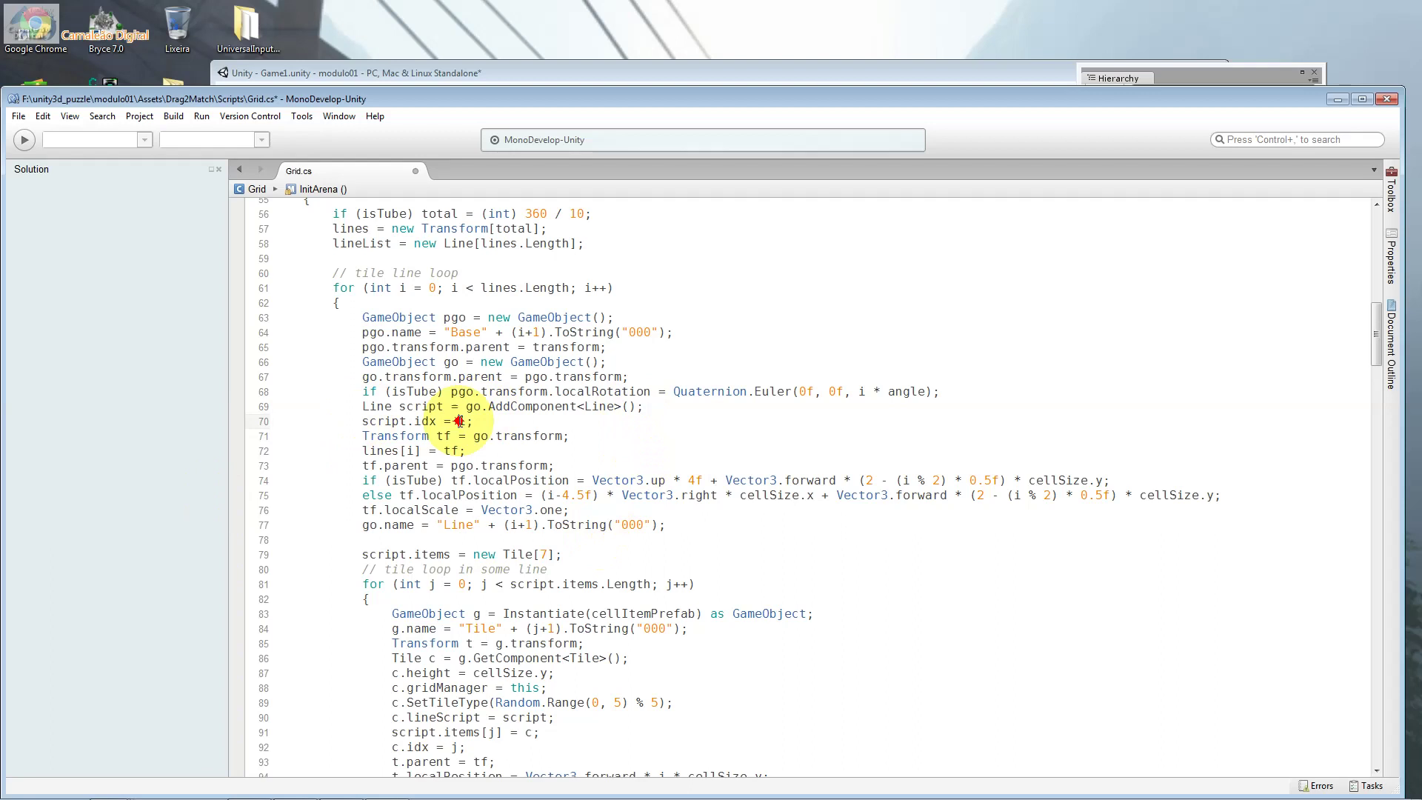
double_click(399, 288)
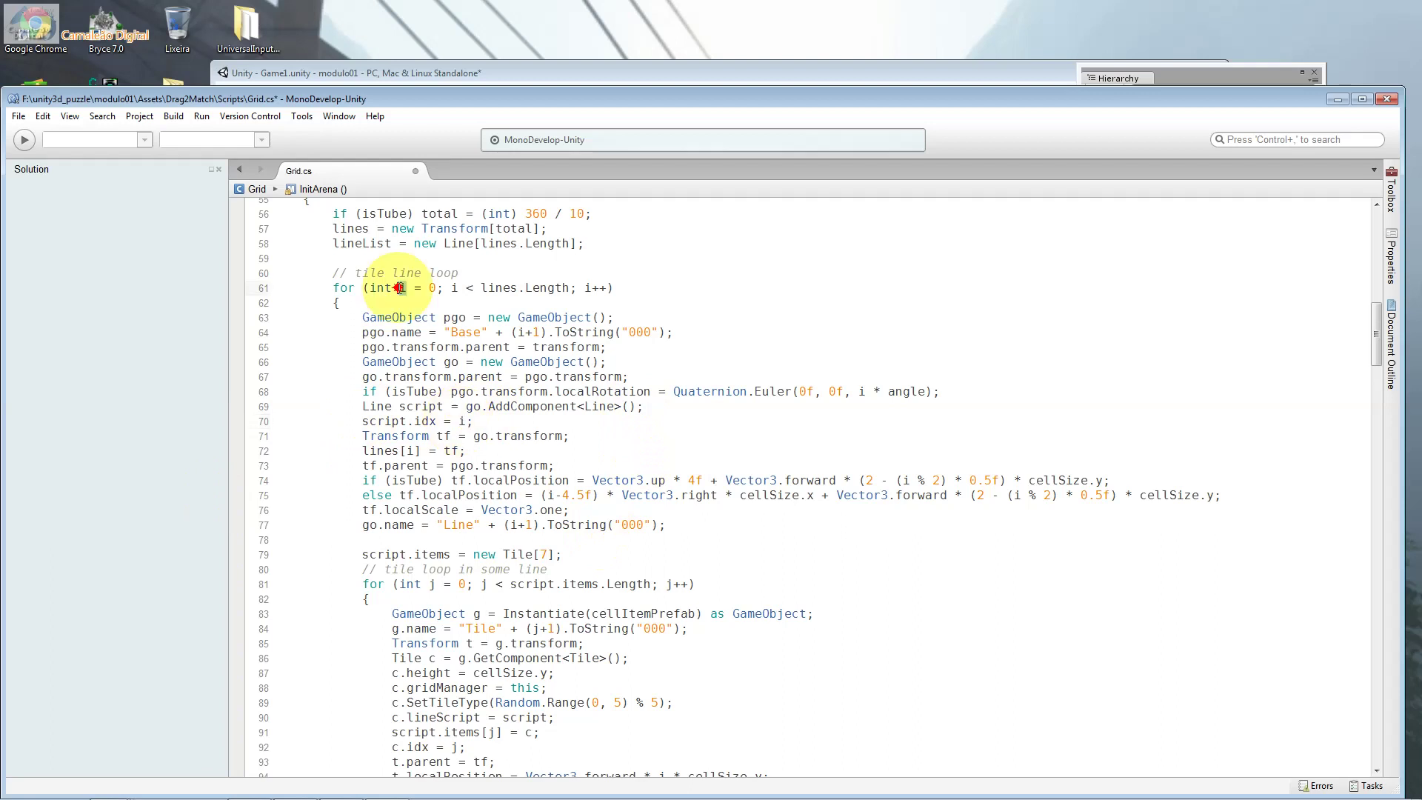
left_click(421, 422)
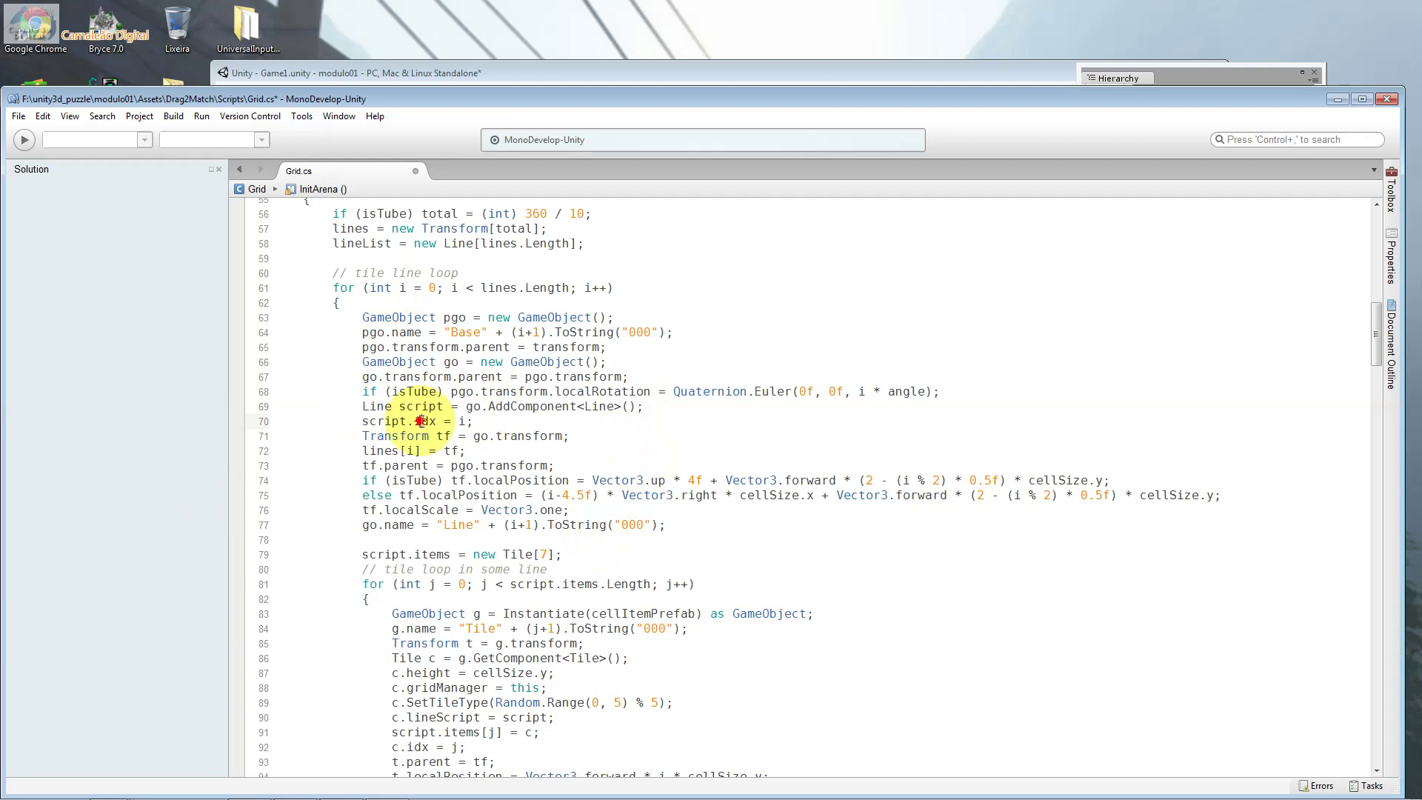
left_click_drag(406, 422, 360, 423)
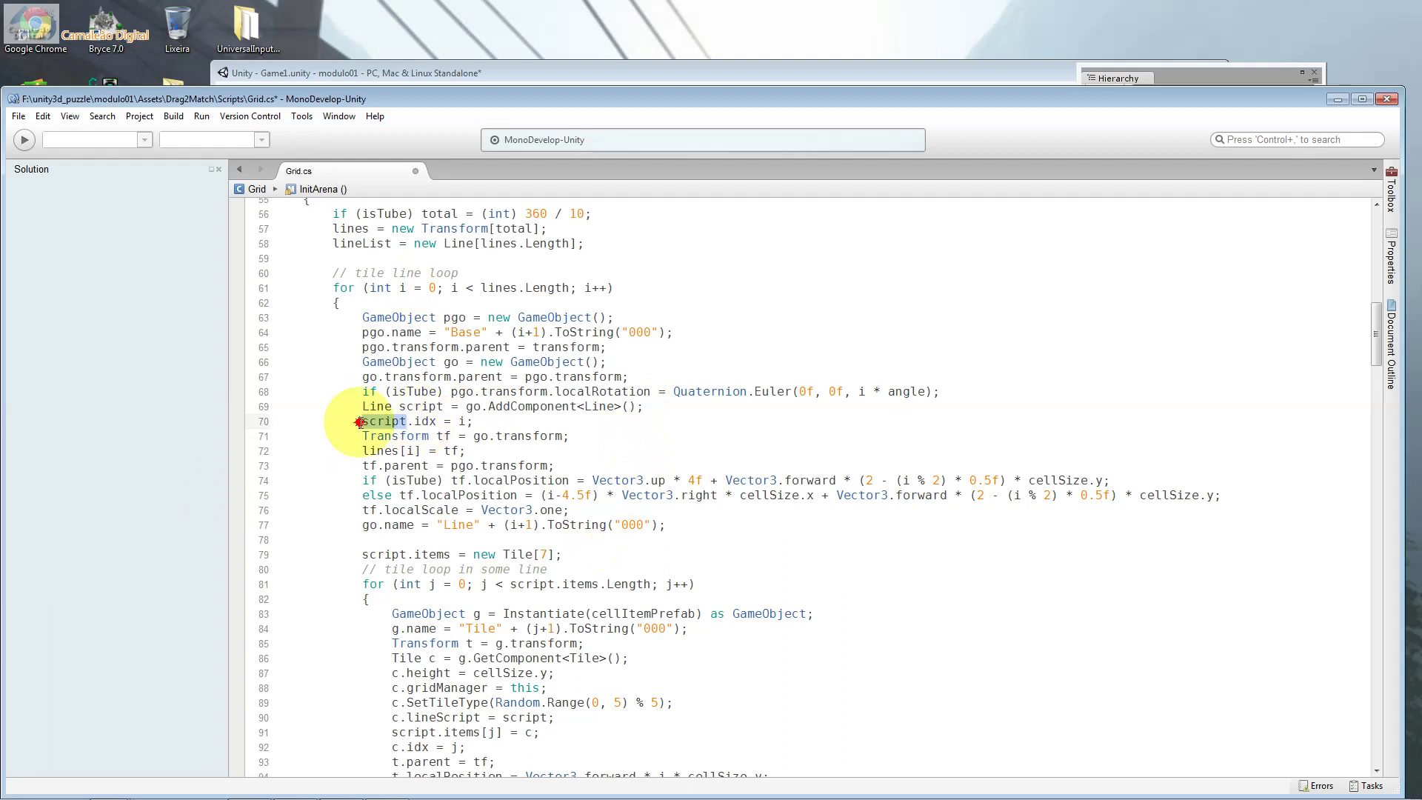
left_click(565, 437)
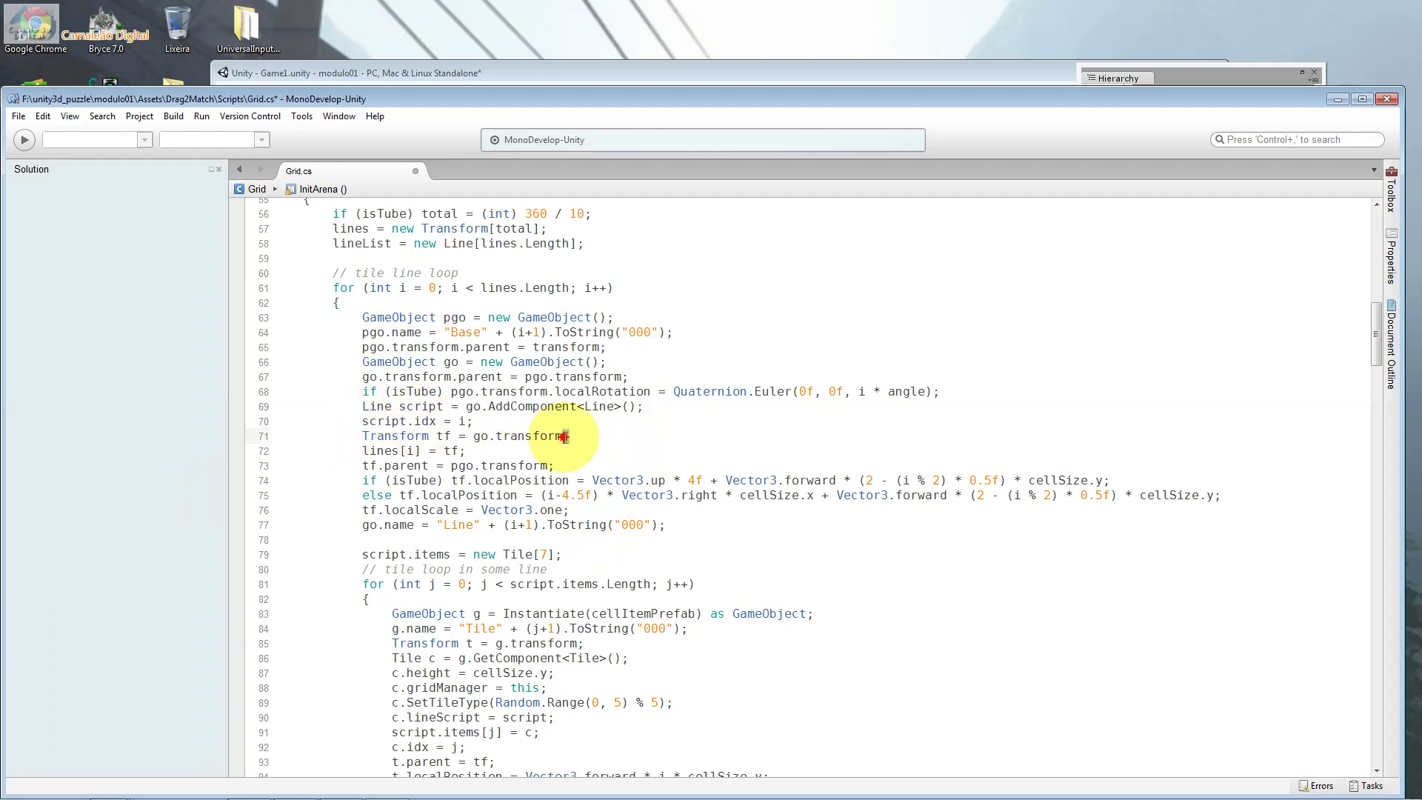
left_click(480, 437)
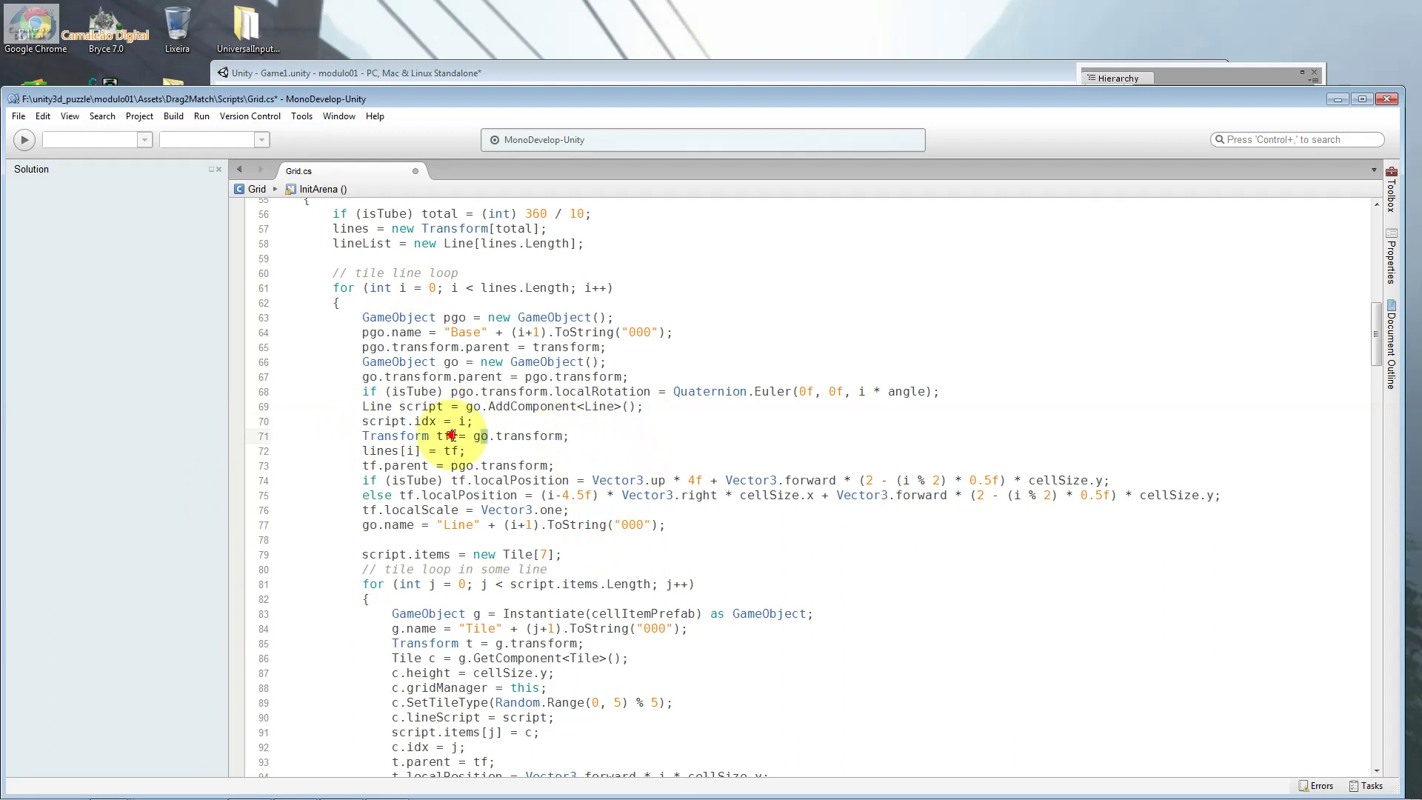
double_click(451, 437)
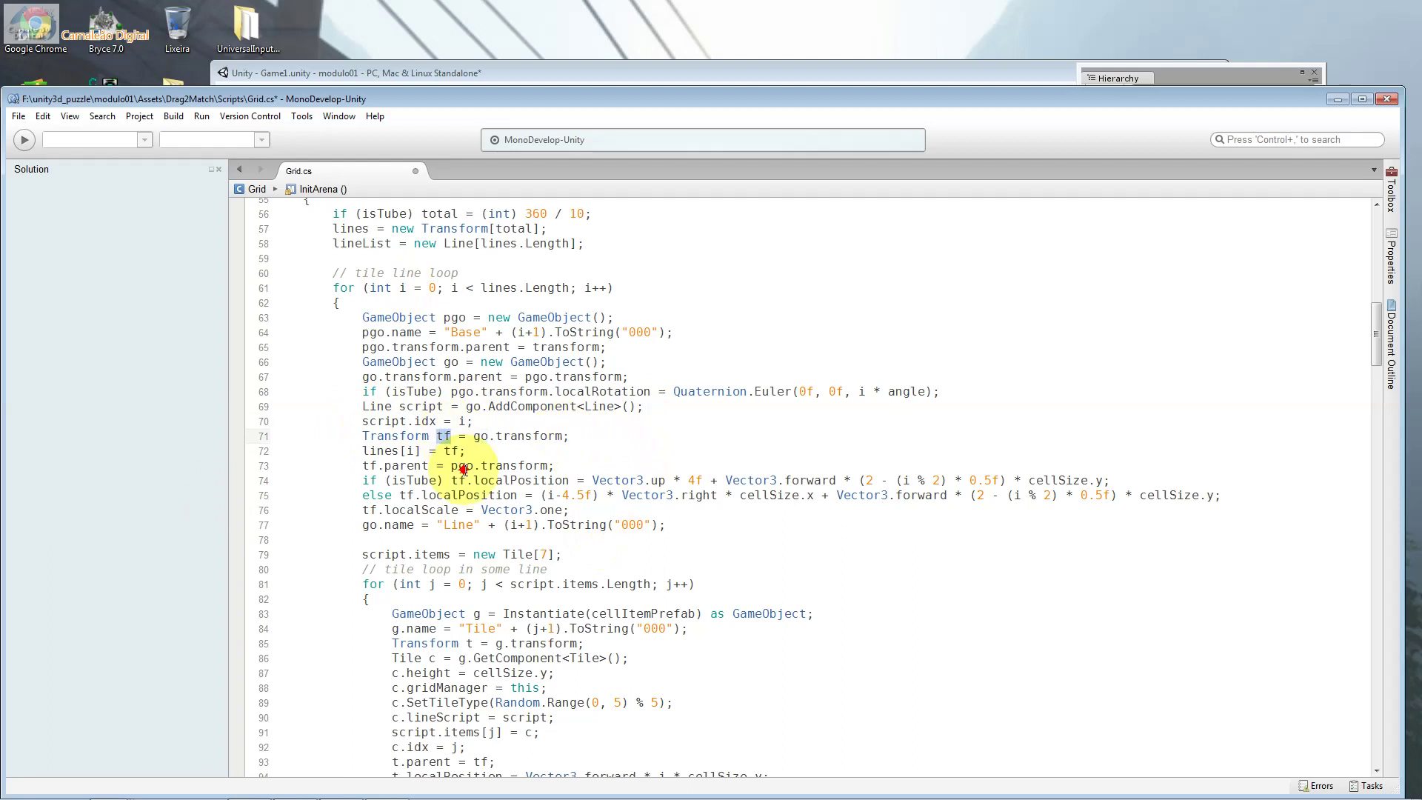
left_click(414, 449)
double_click(412, 450)
key("alt+shift+Up")
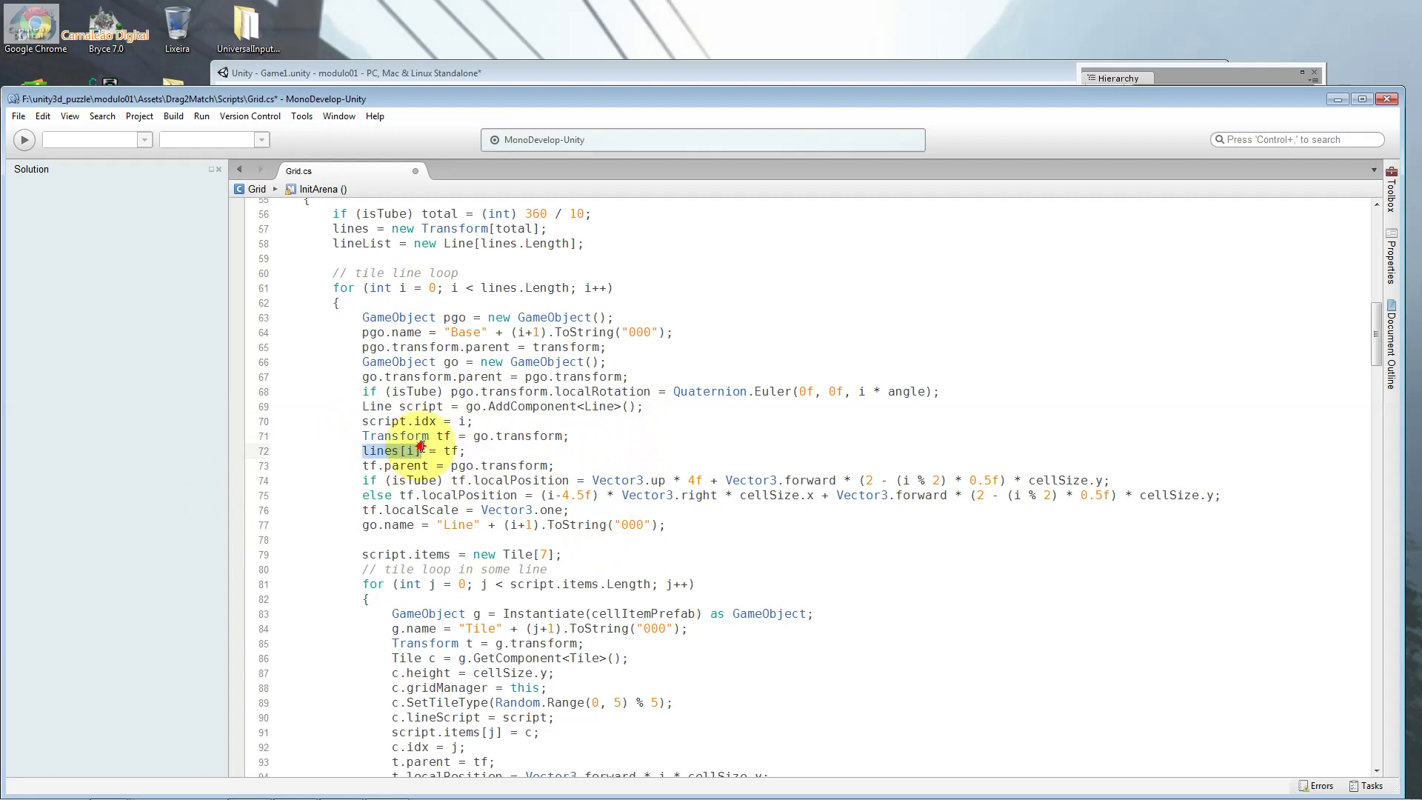
left_click(553, 467)
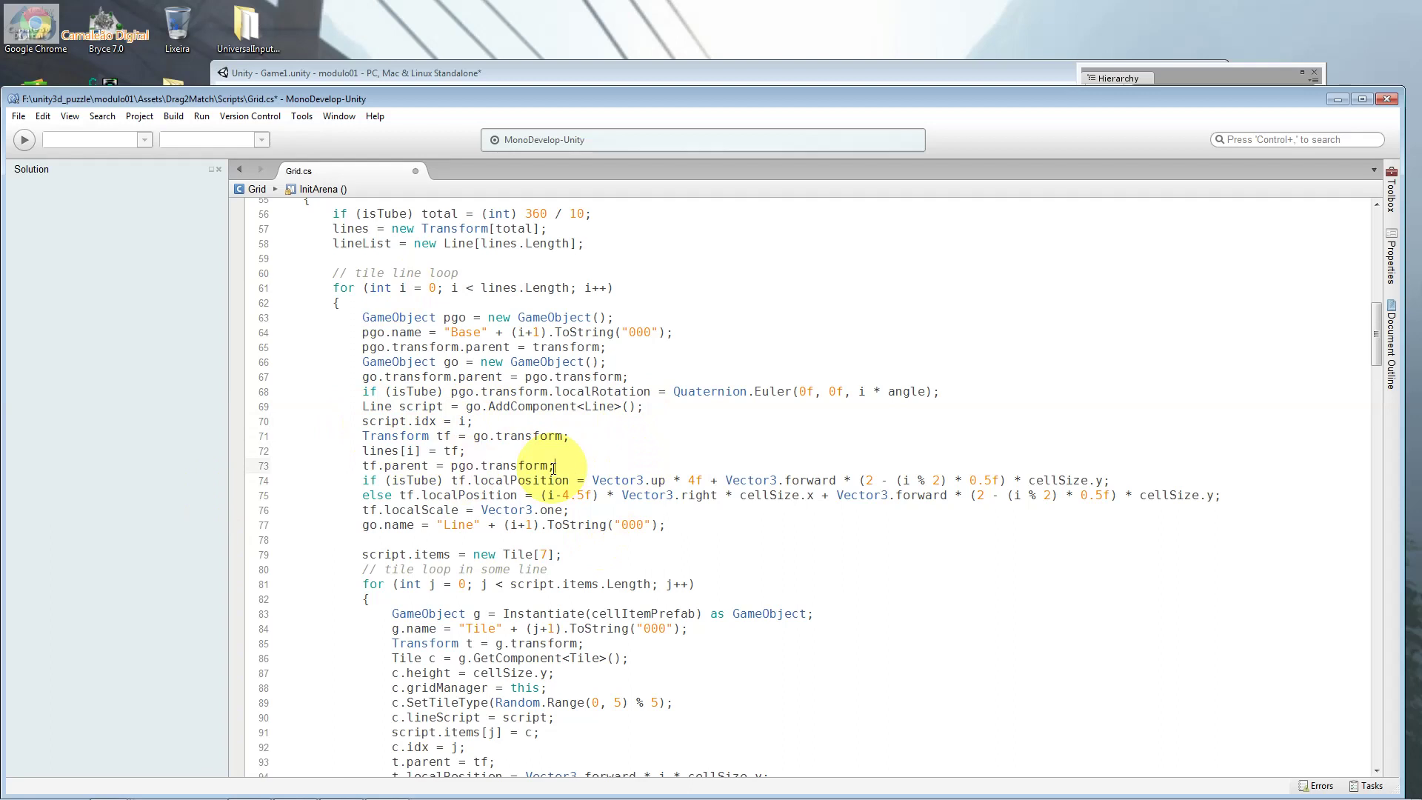
mouse_move(362, 317)
left_mouse_down()
mouse_move(659, 524)
mouse_move(676, 569)
left_mouse_up()
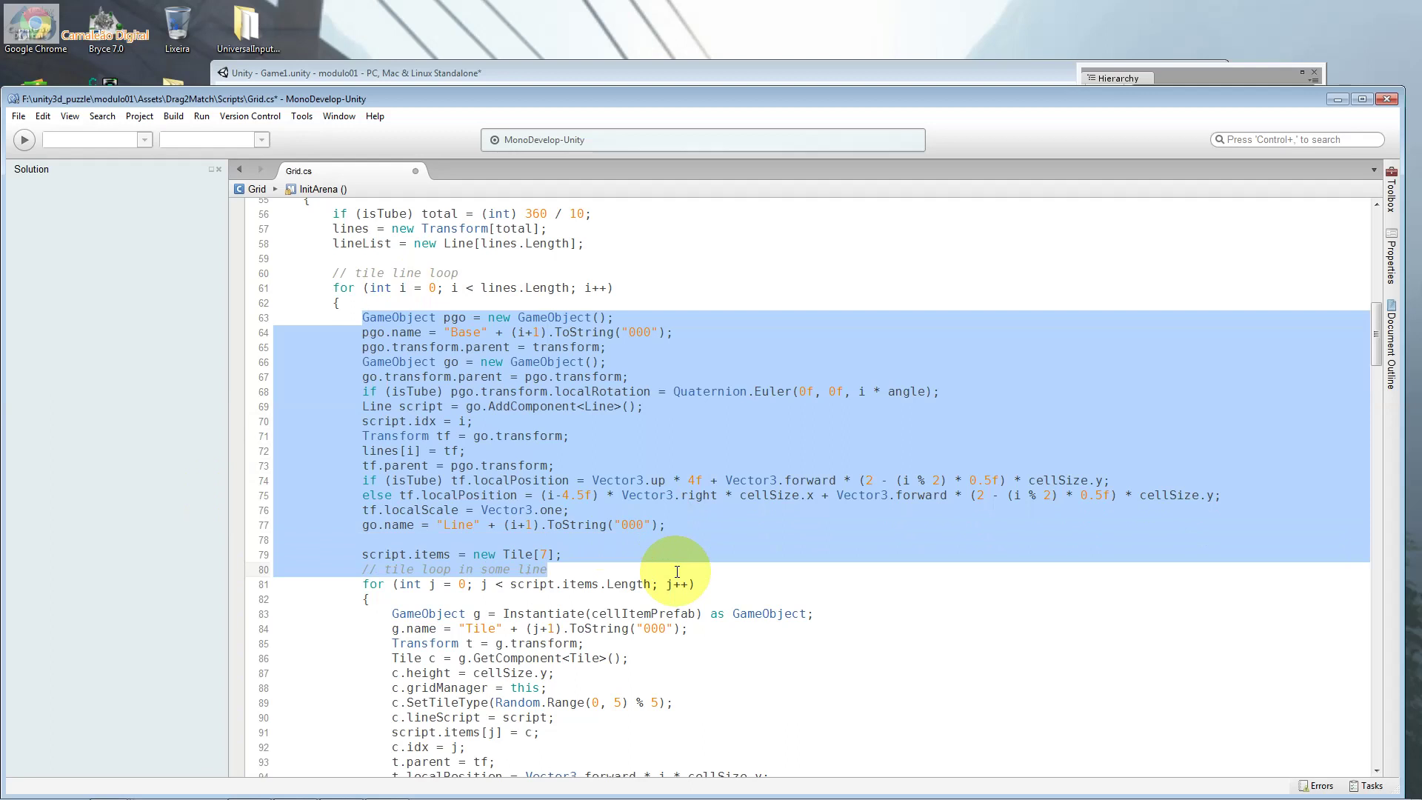
left_click(539, 565)
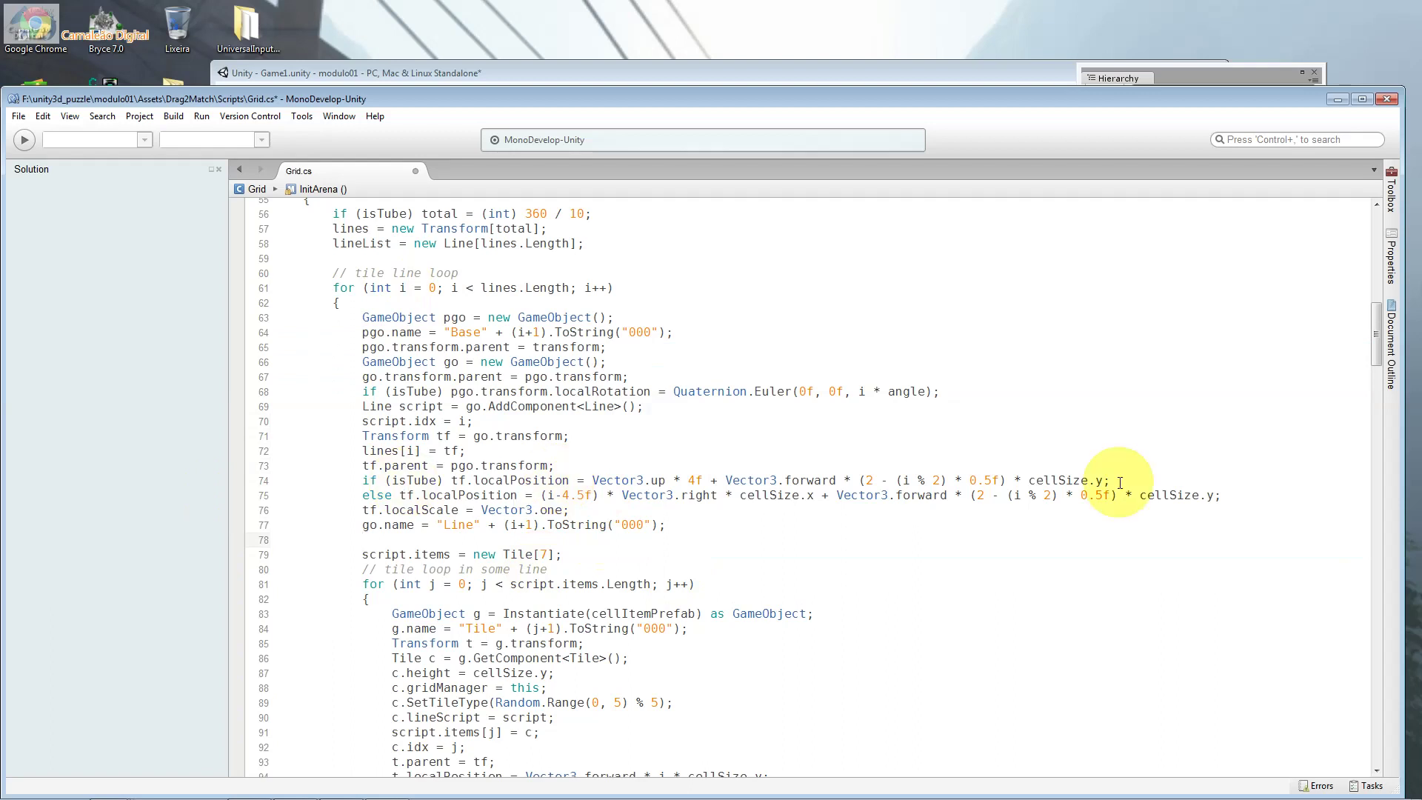
left_click_drag(1000, 480, 903, 464)
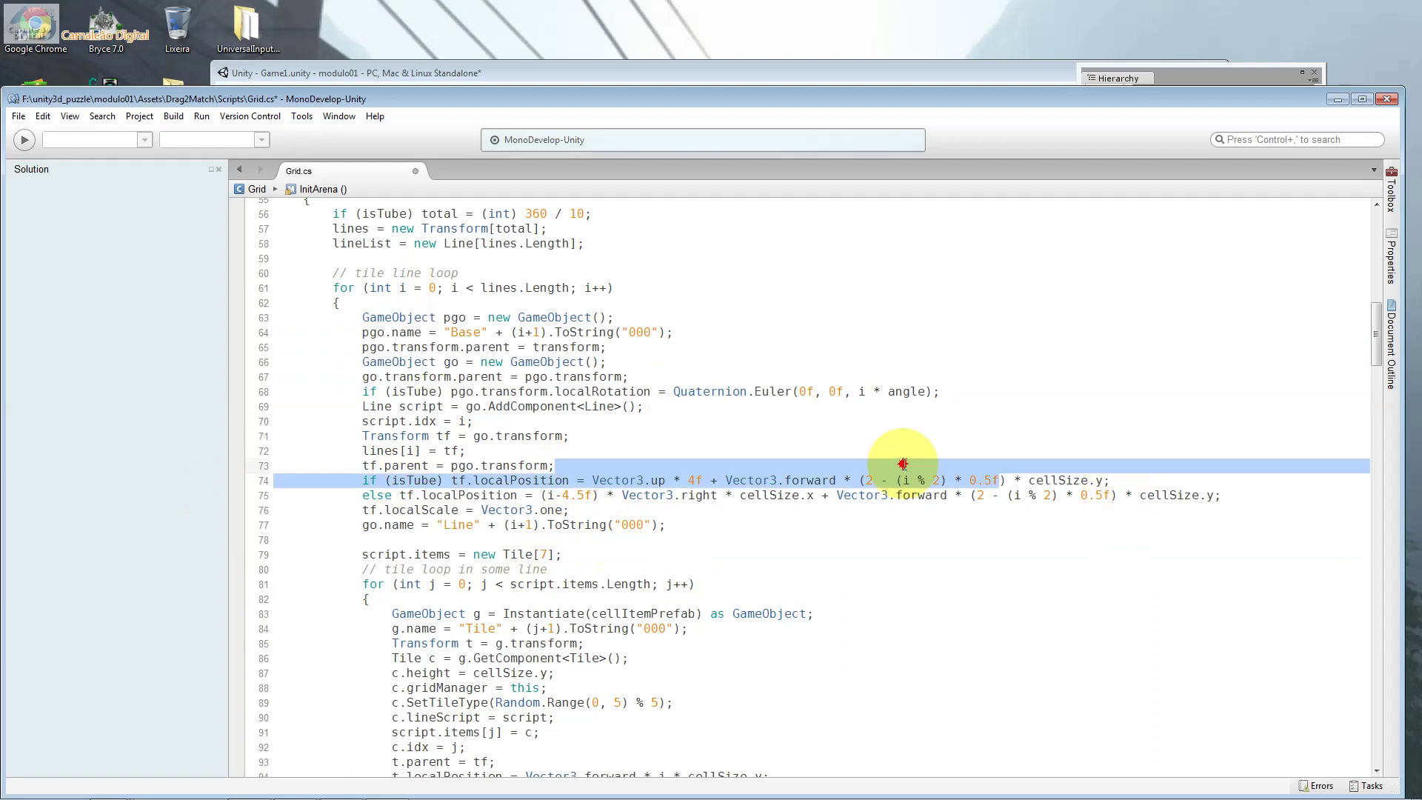
left_click(690, 478)
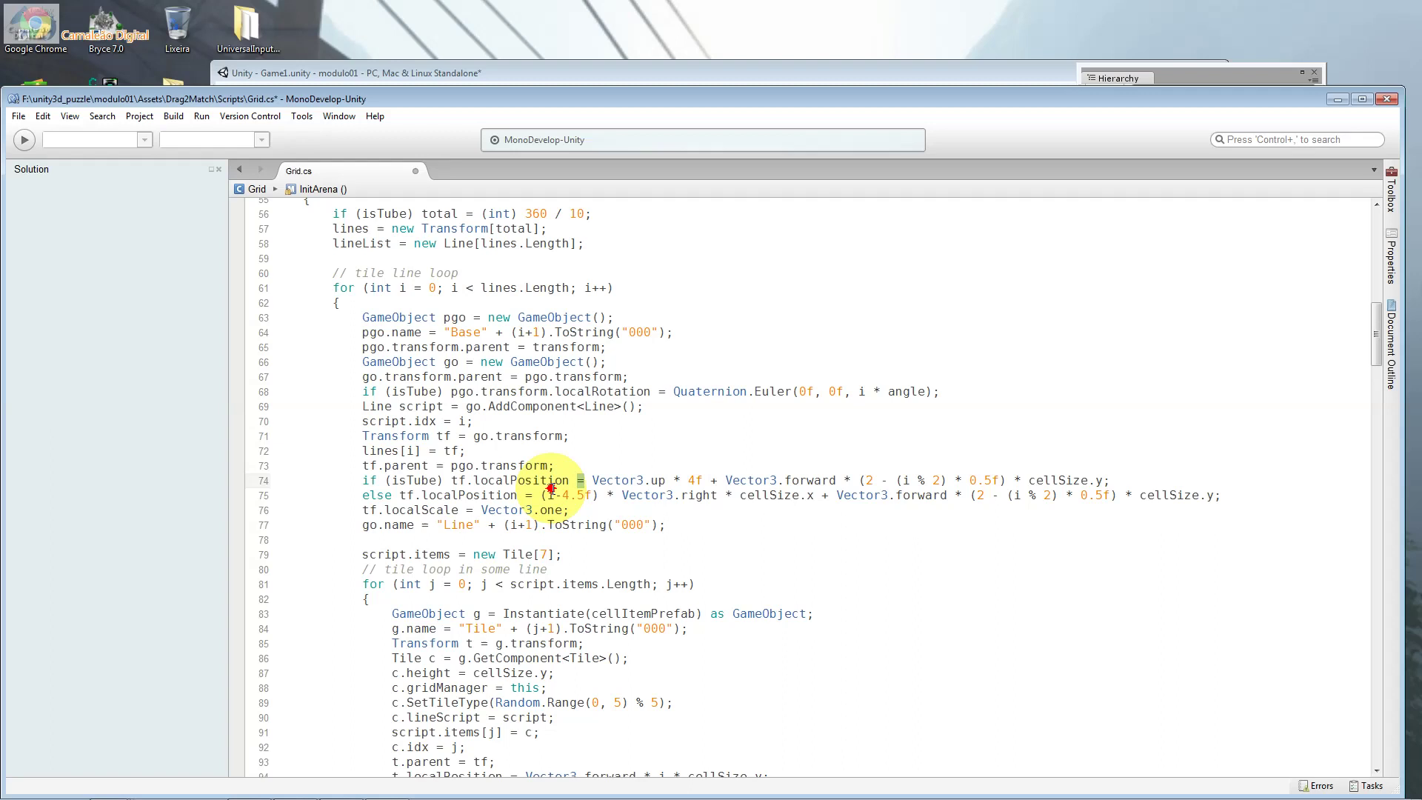
left_click_drag(532, 482, 437, 488)
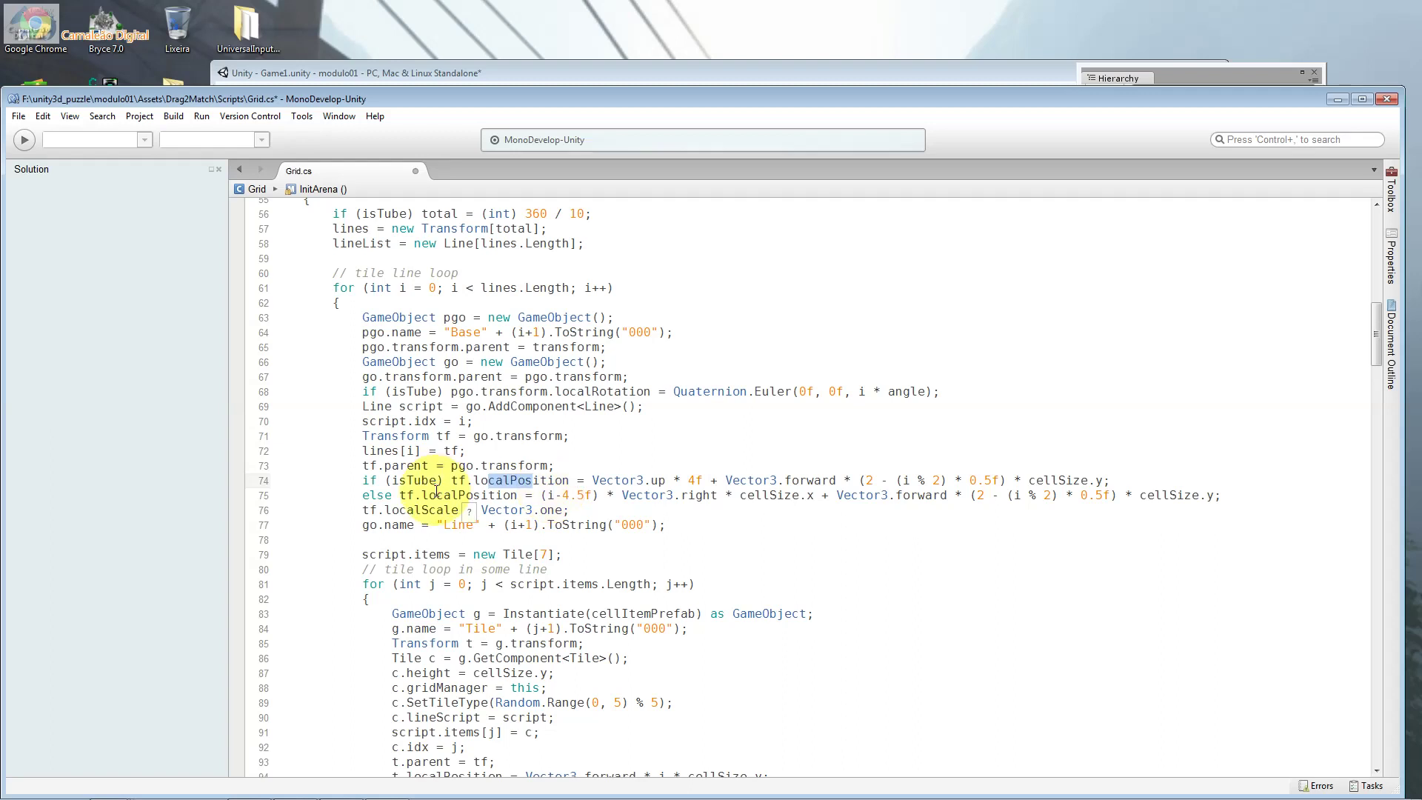
left_click(265, 476)
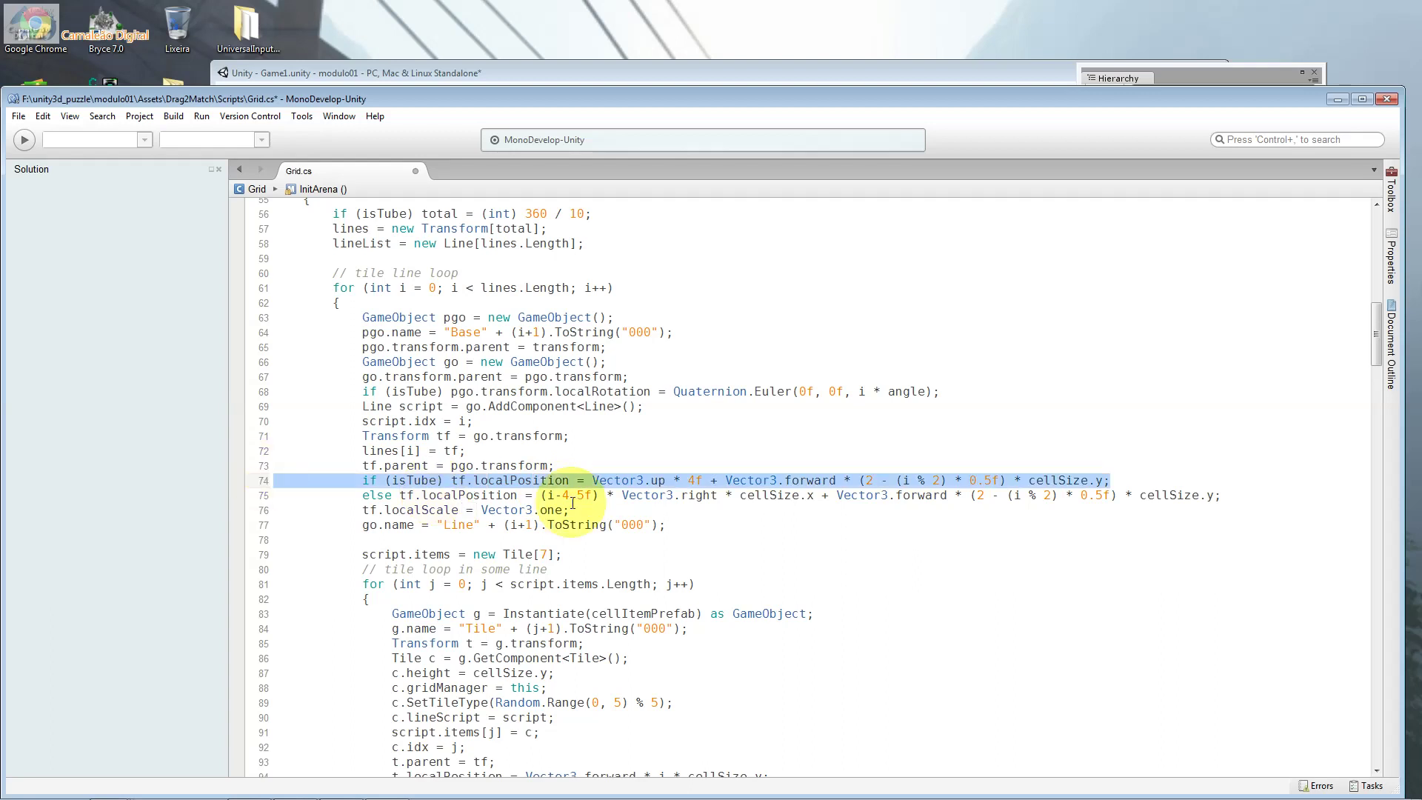
left_click(1236, 504)
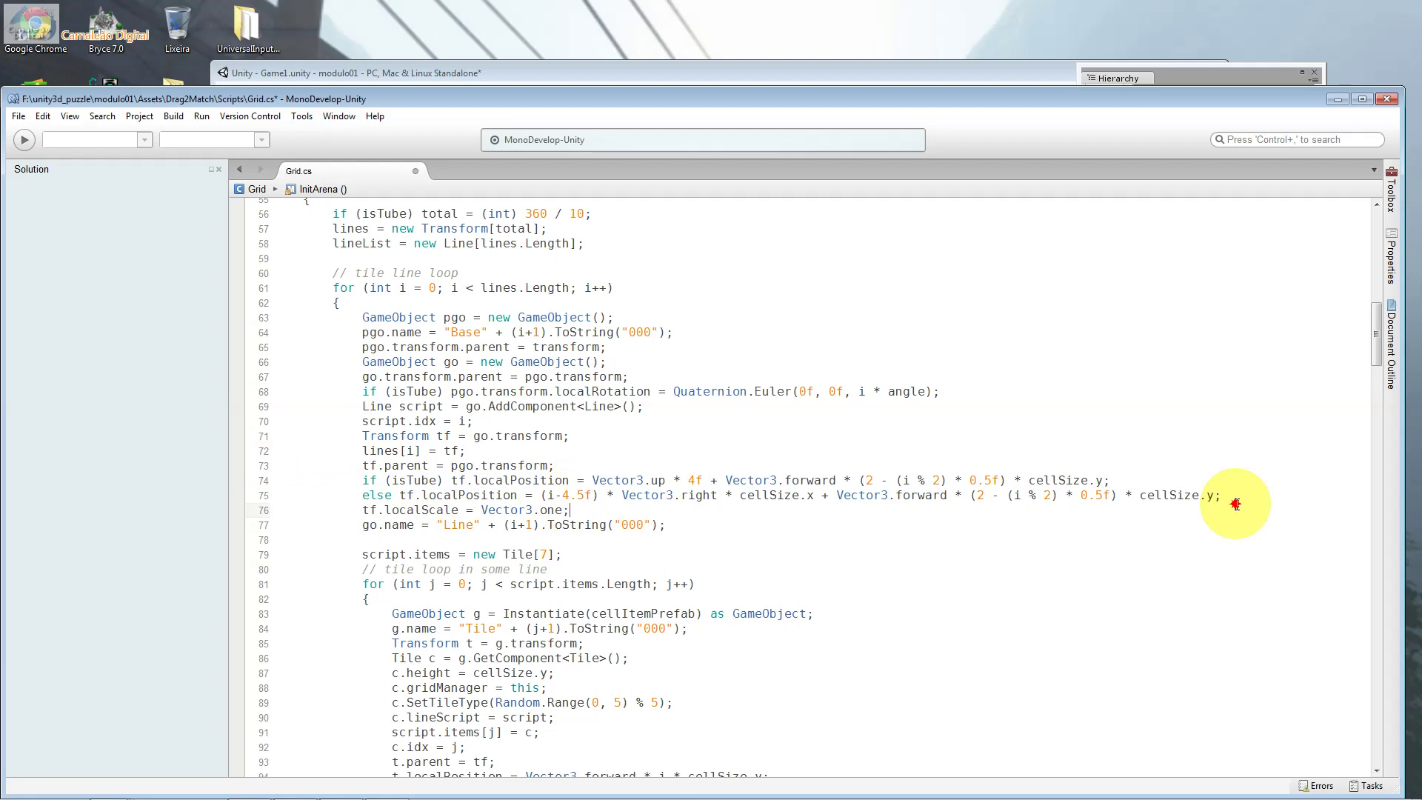
left_click_drag(663, 506, 326, 481)
left_click(597, 513)
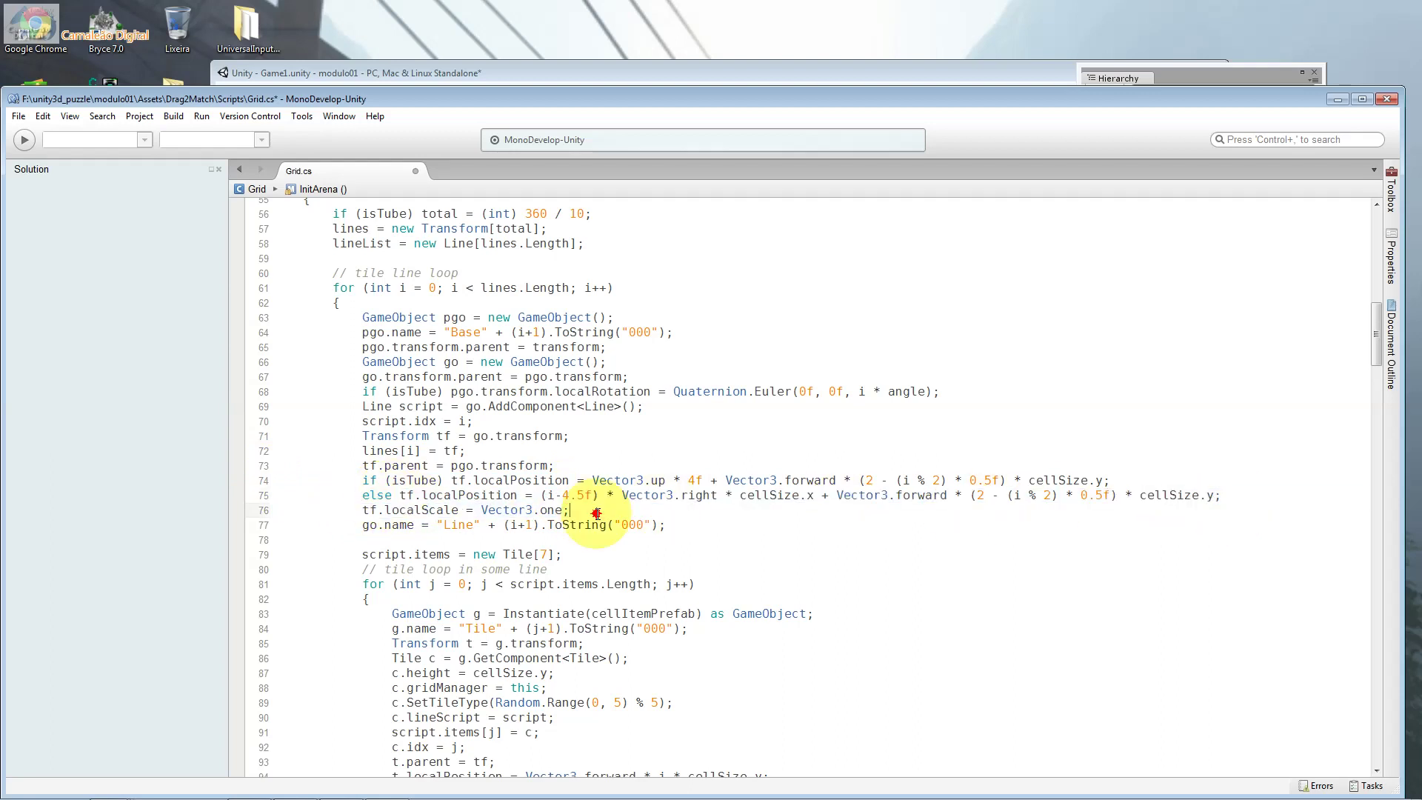
left_click_drag(597, 513, 480, 511)
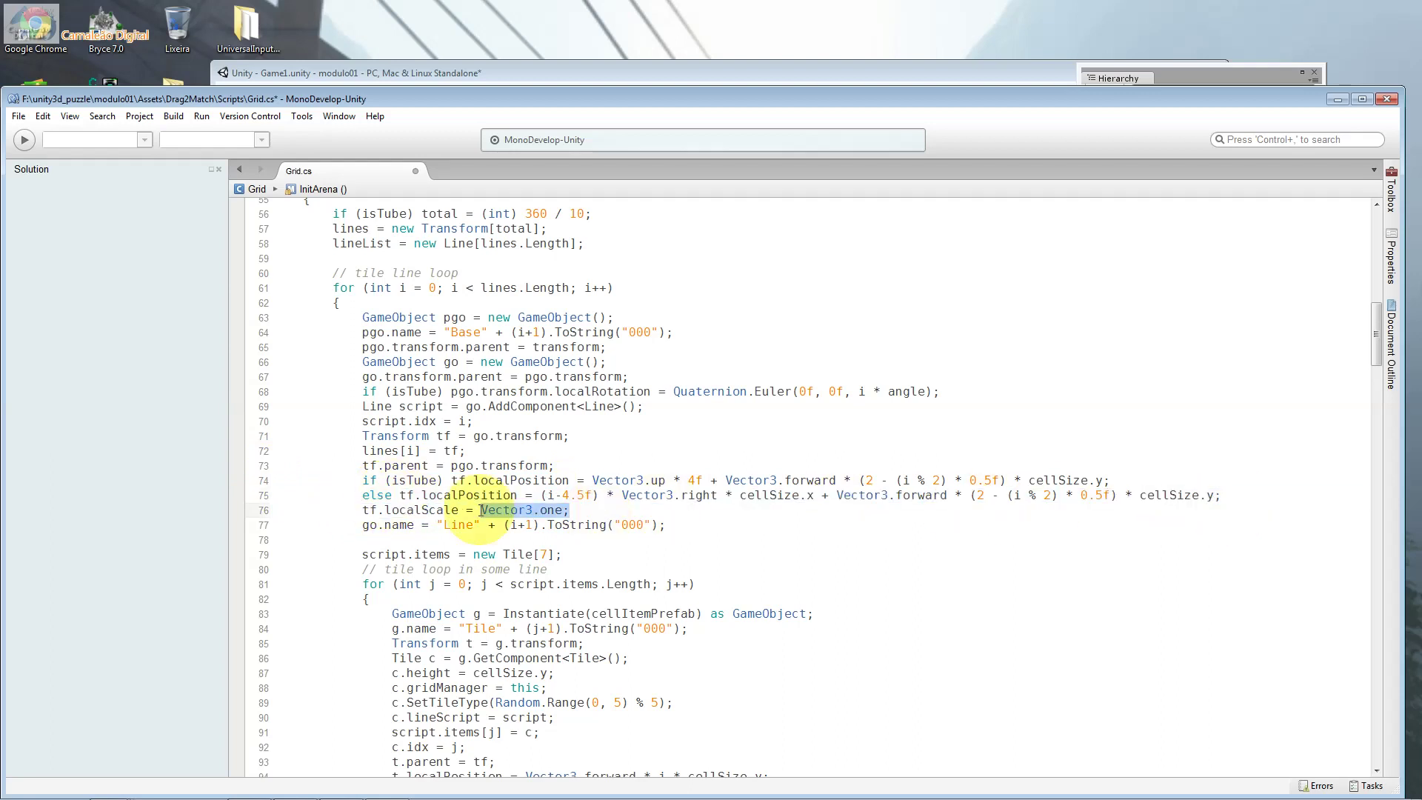
left_click(658, 525)
left_click_drag(659, 525, 347, 520)
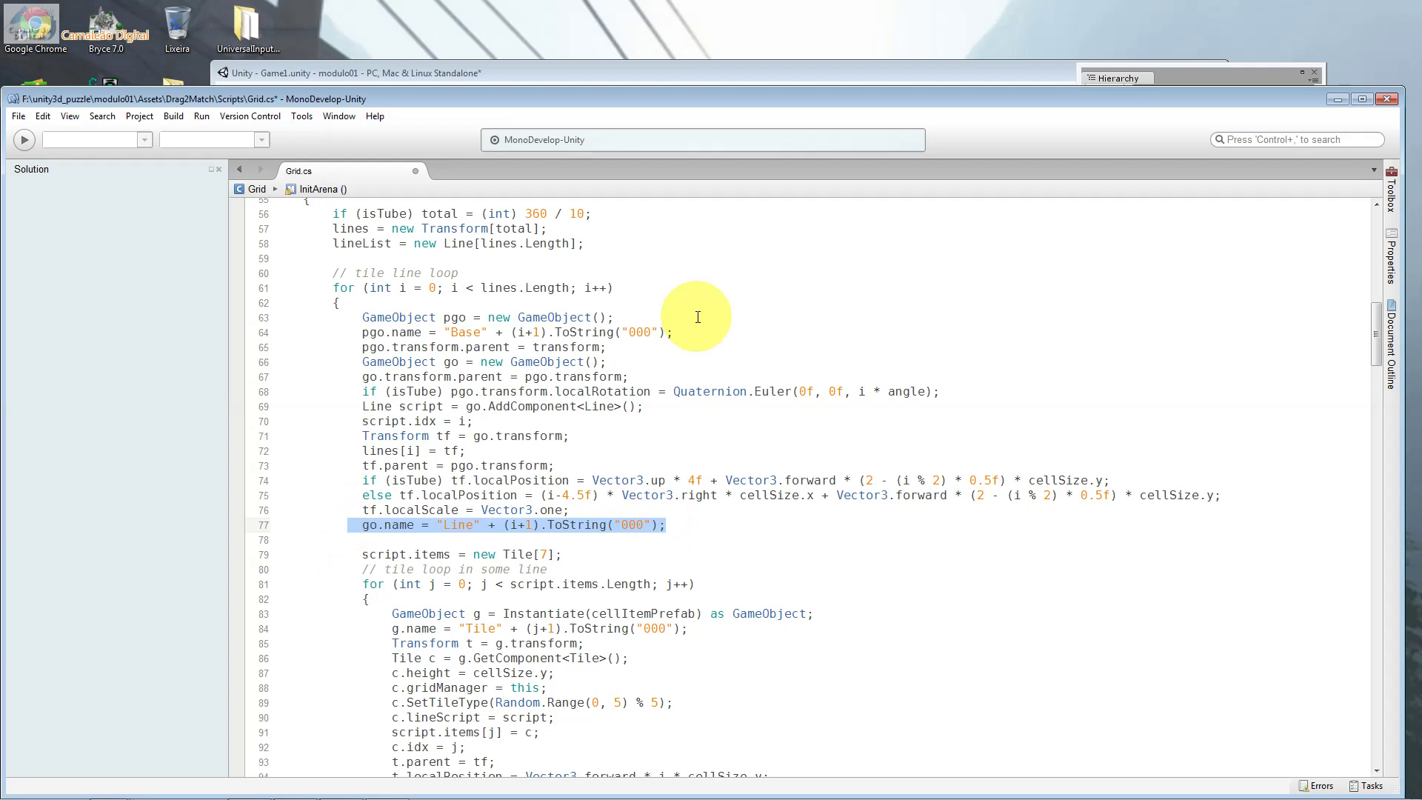
left_click_drag(673, 333, 332, 332)
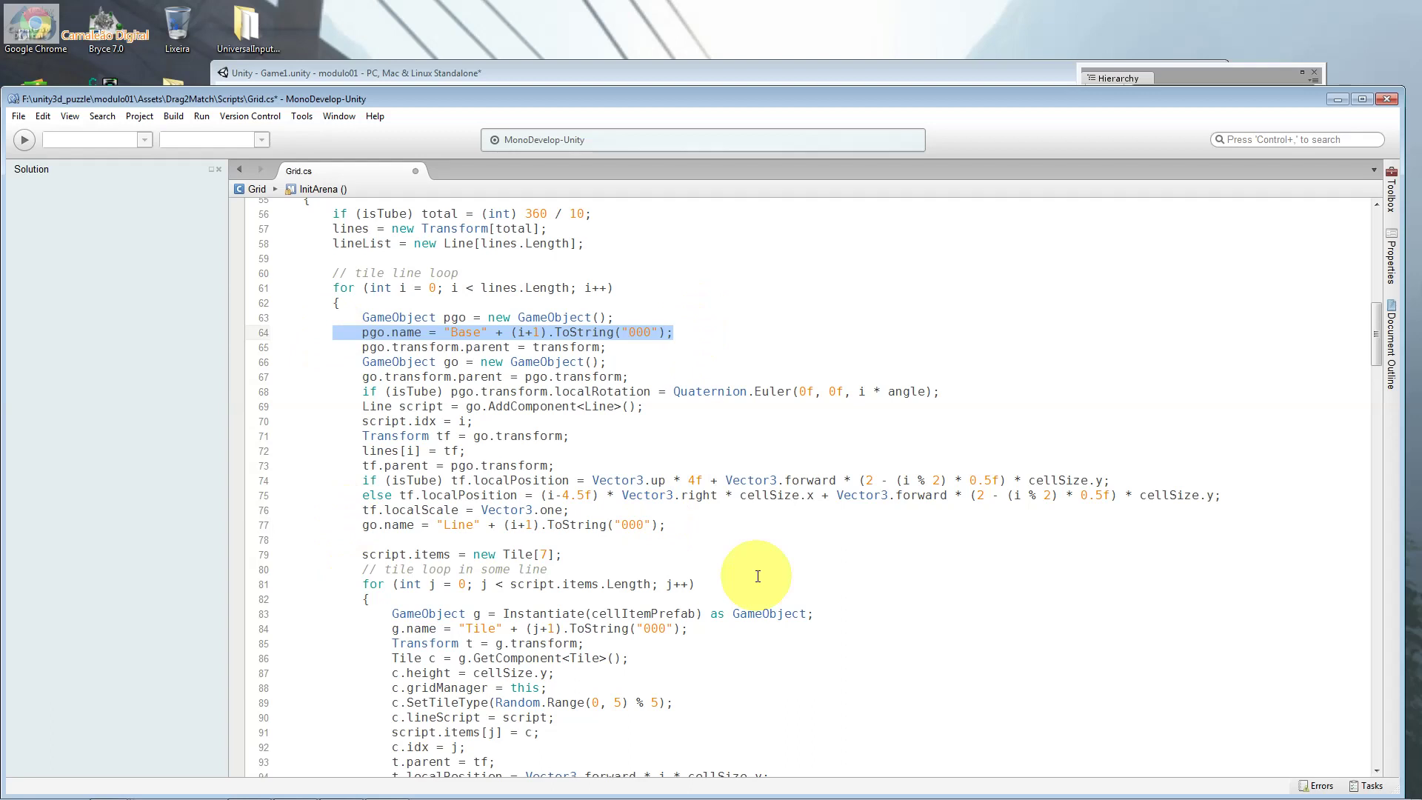
left_click_drag(699, 524, 275, 524)
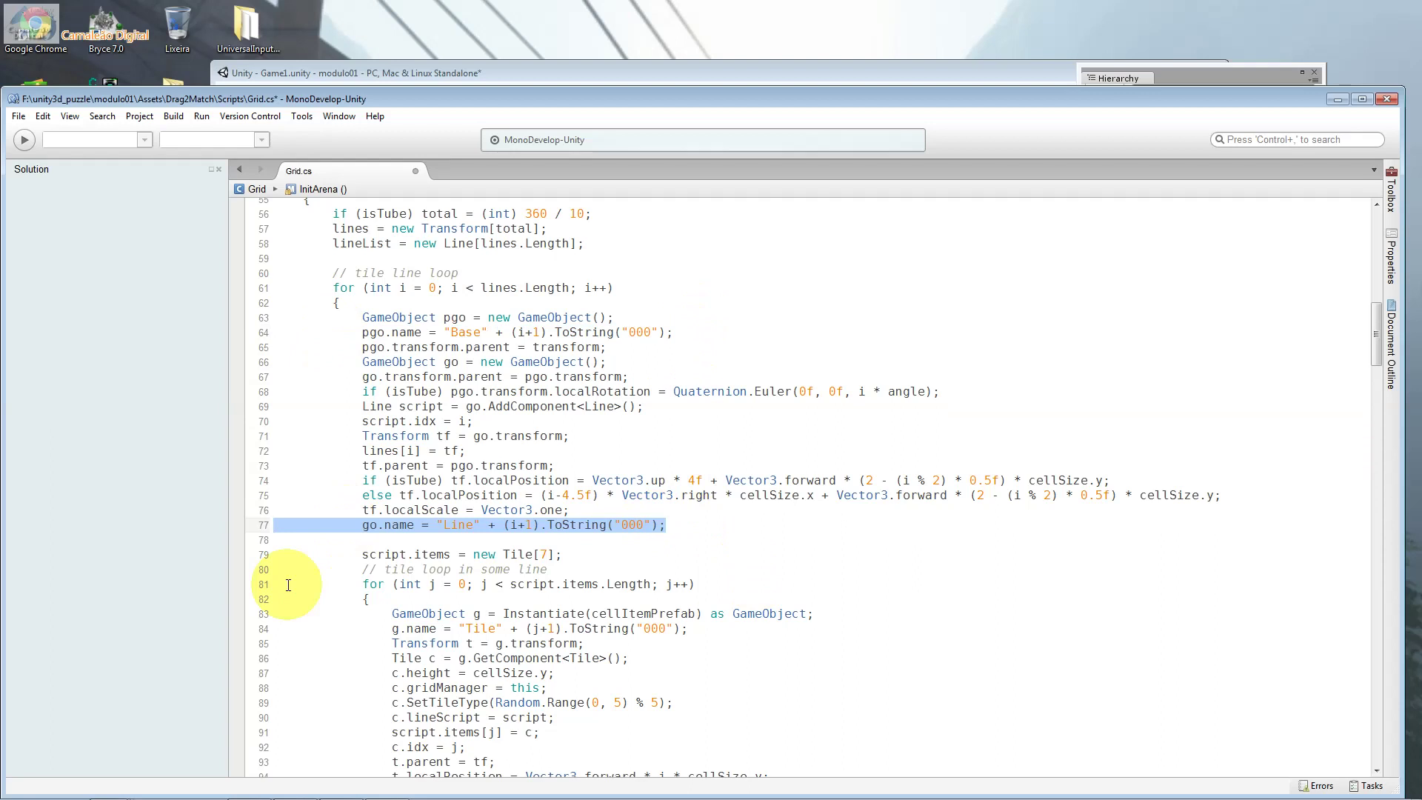
double_click(539, 557)
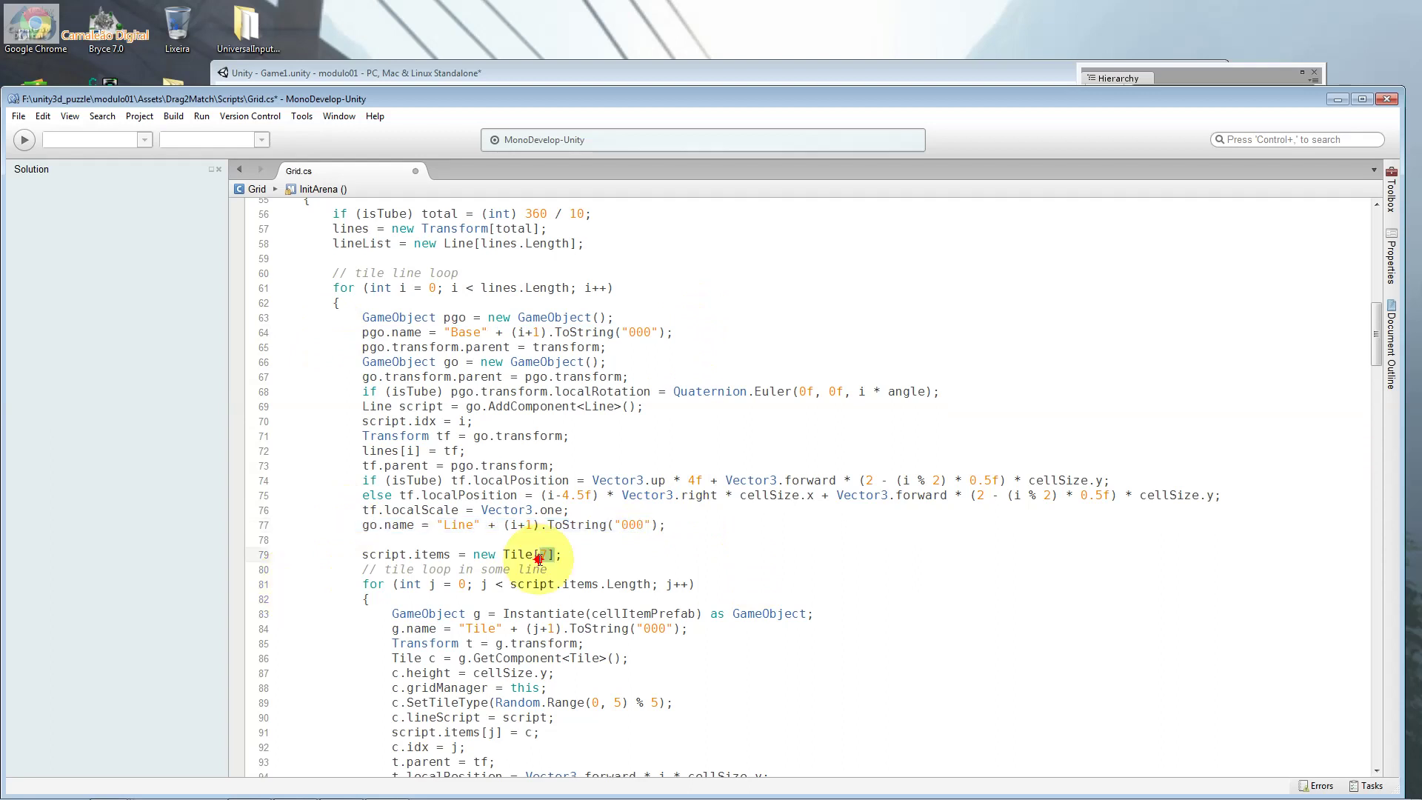
left_click_drag(562, 555, 506, 552)
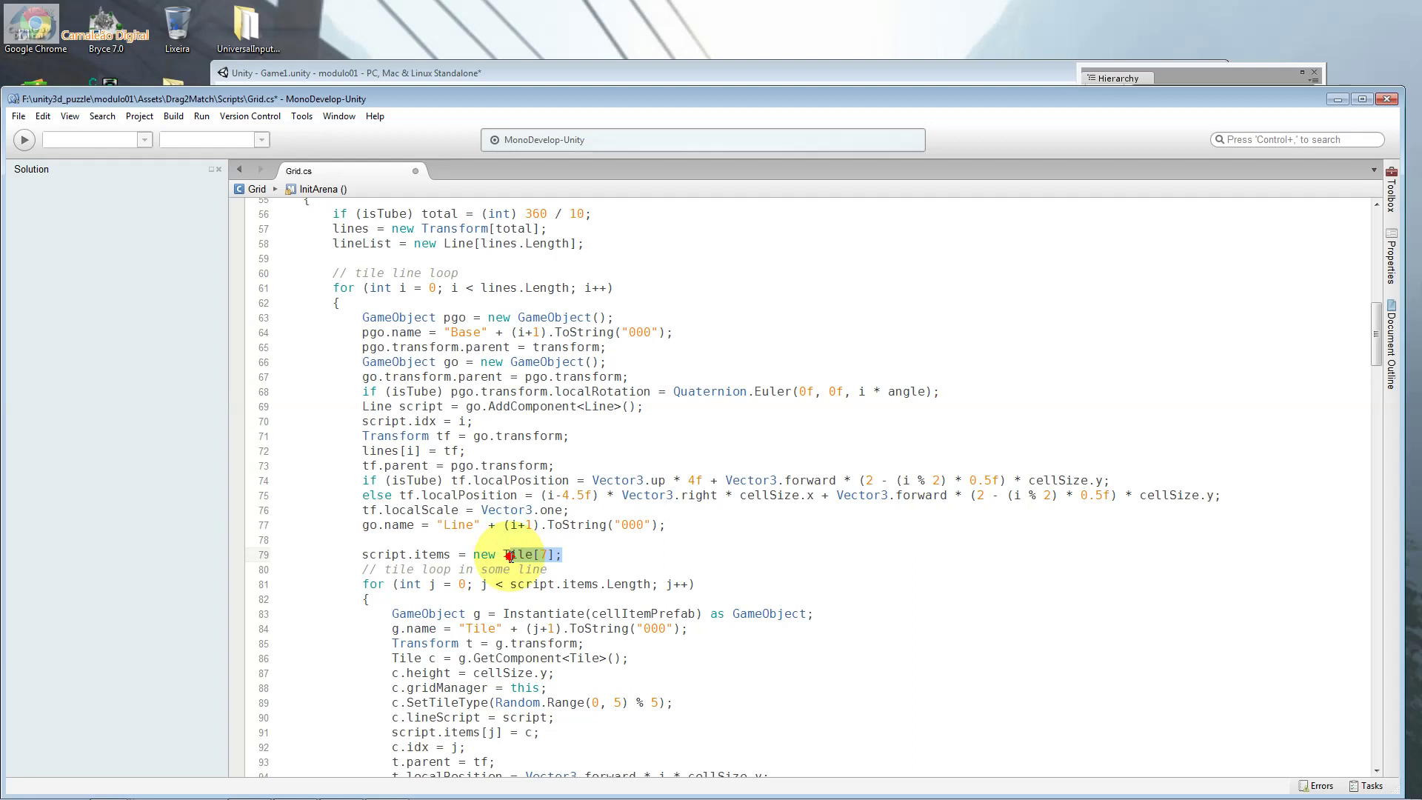
left_click_drag(459, 555, 309, 553)
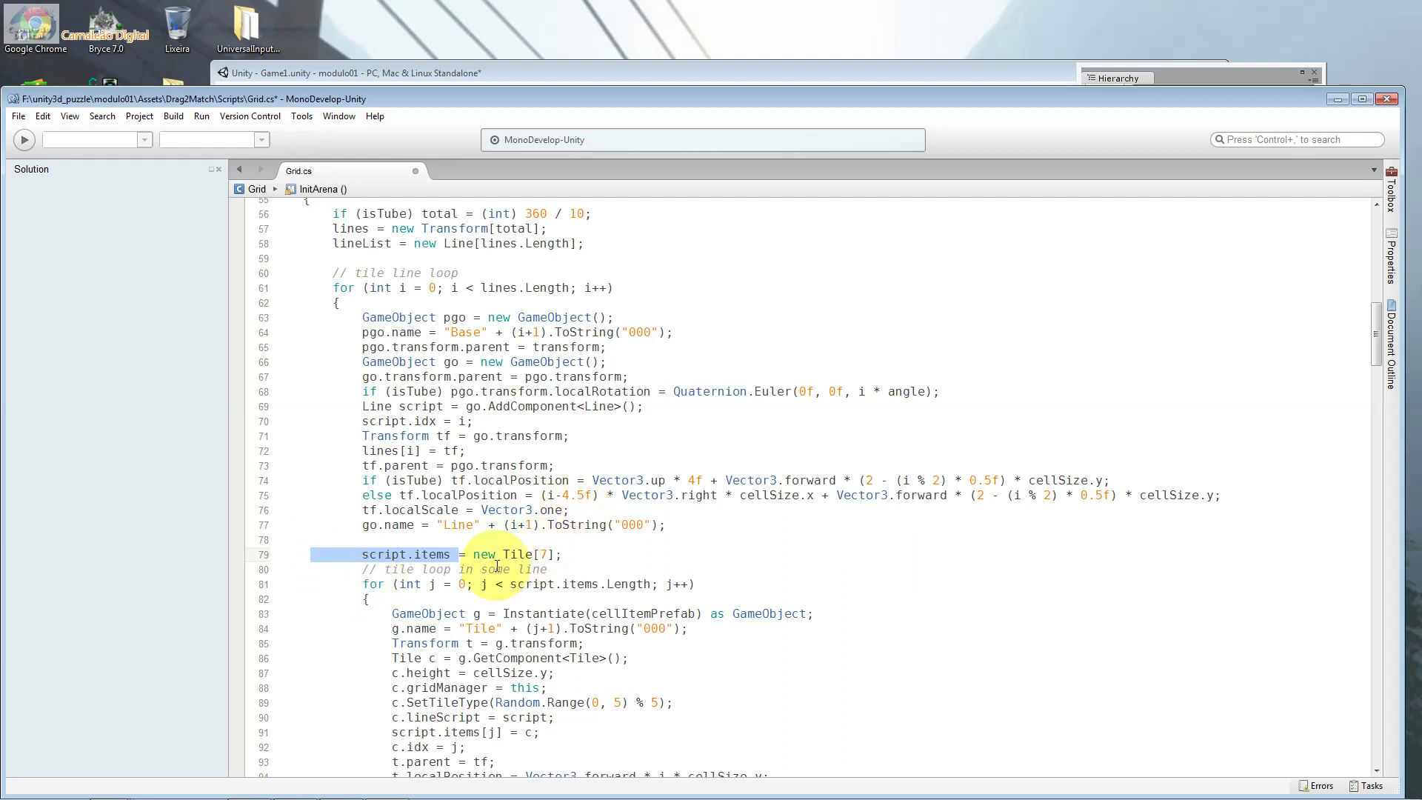
left_click(411, 391)
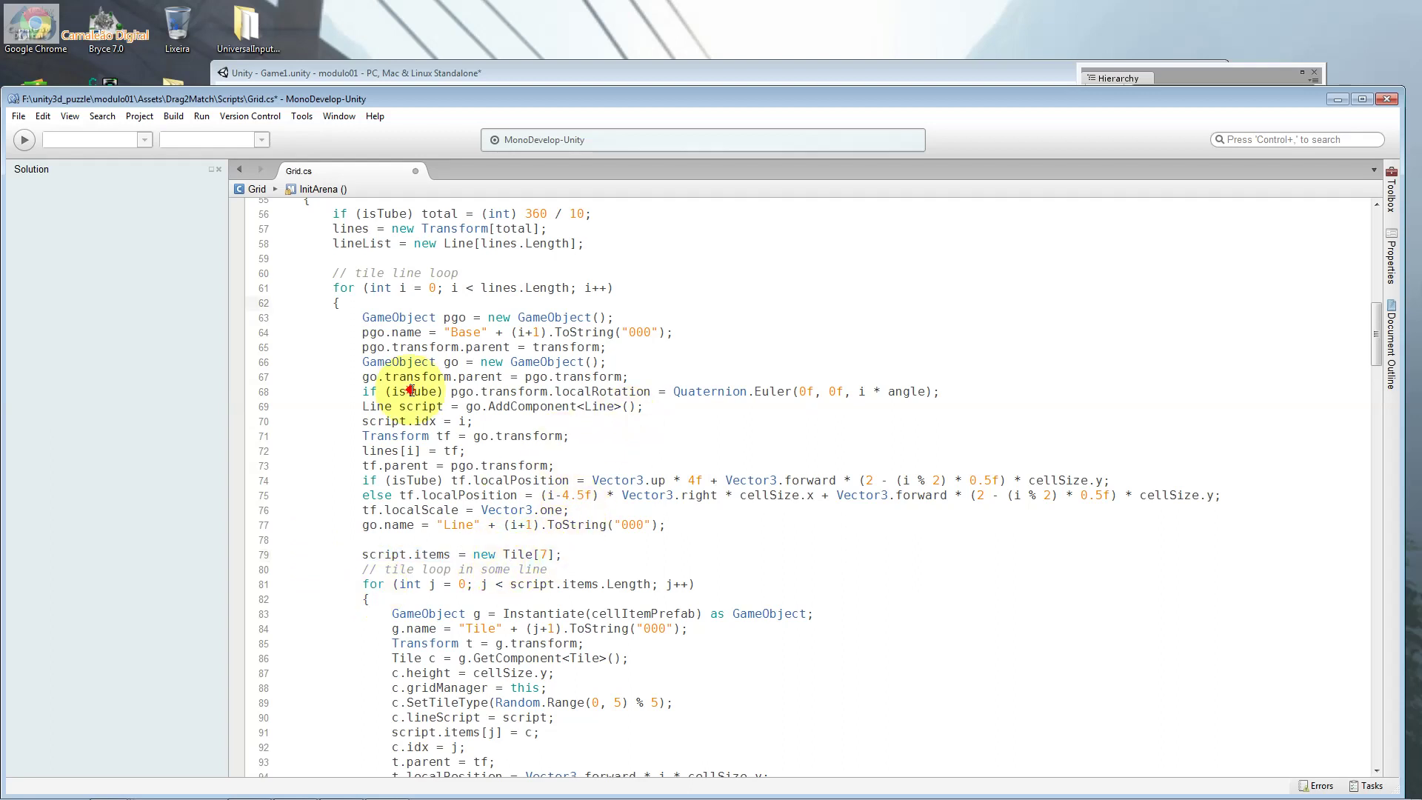
scroll(411, 391, "down", 3)
left_click(356, 693)
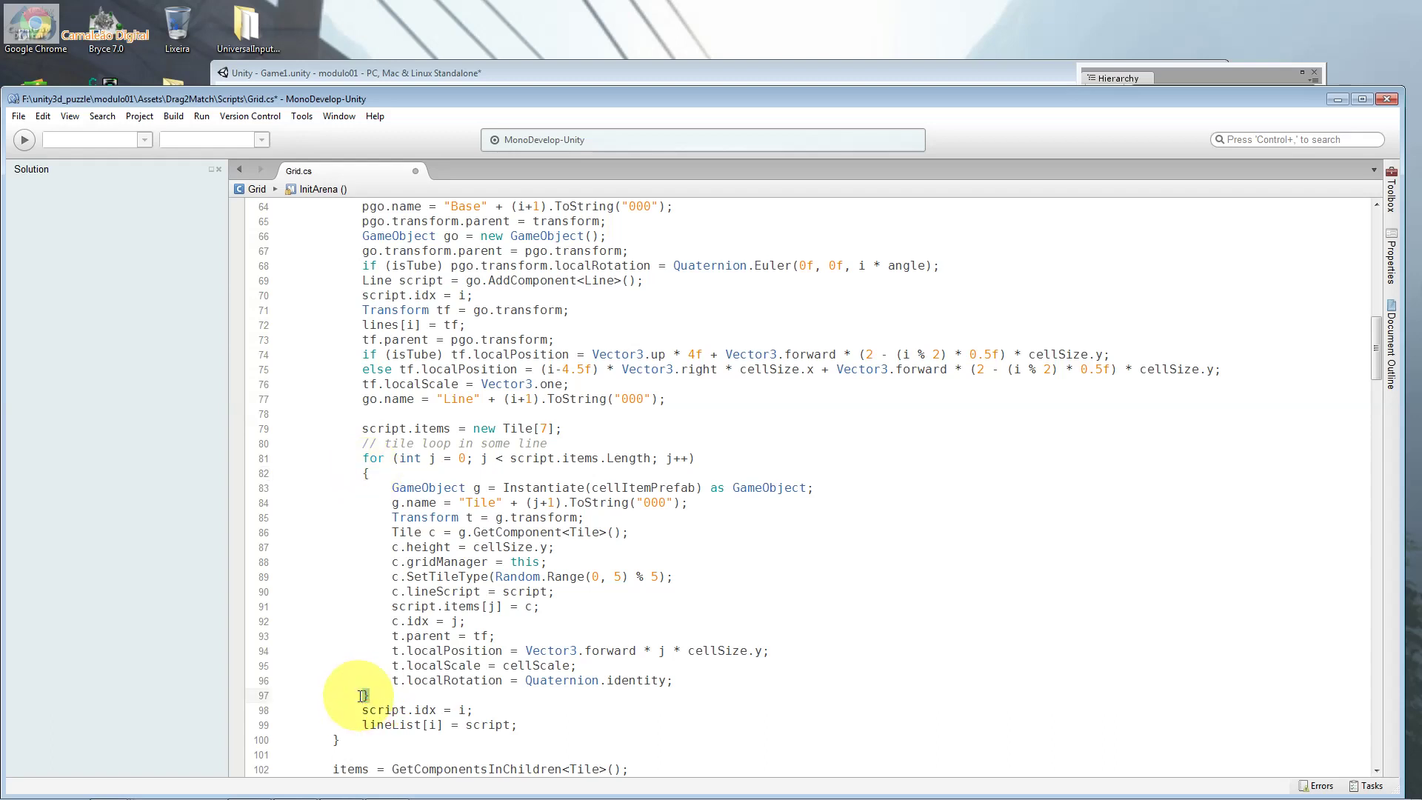
scroll(378, 315, "up", 3)
left_click(338, 304)
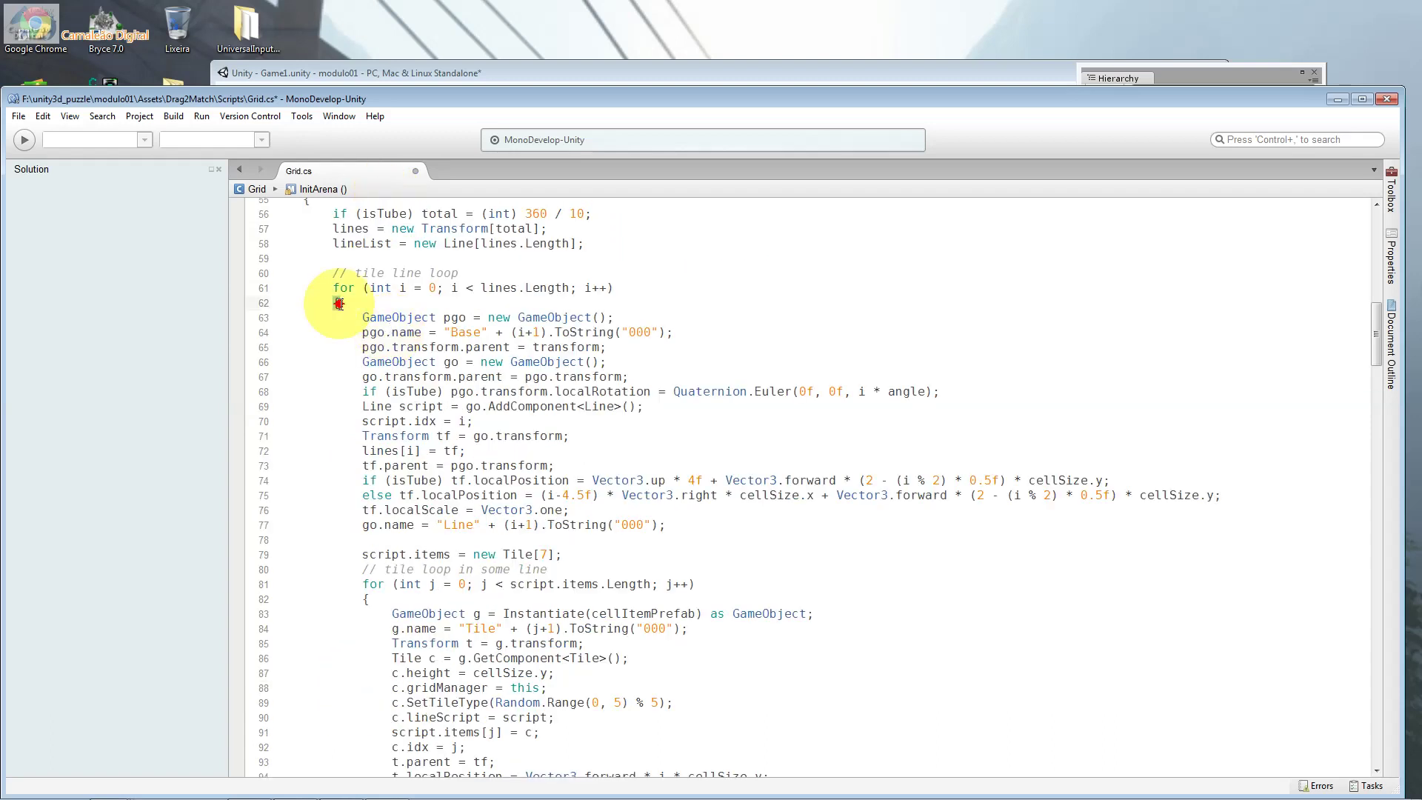
scroll(443, 385, "down", 6)
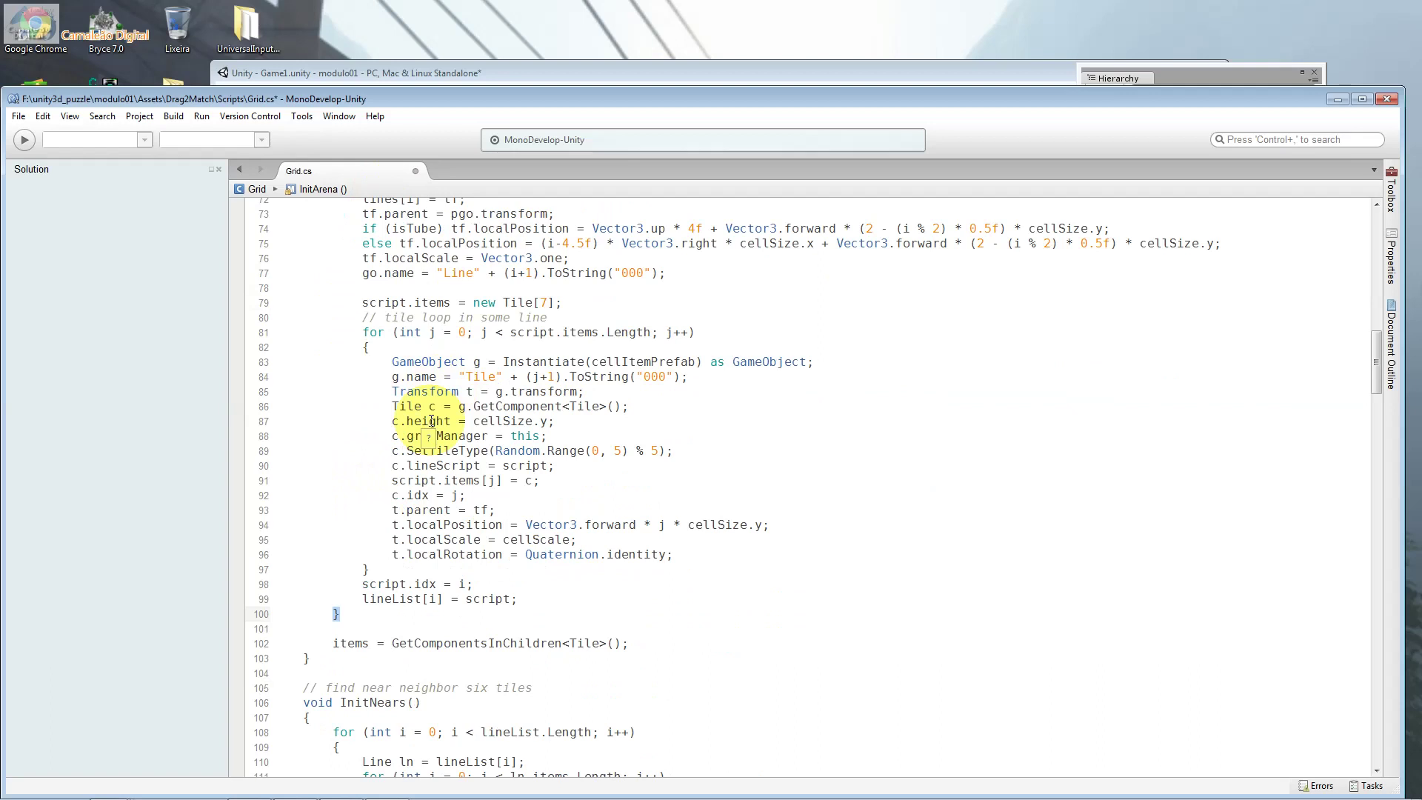
left_click(370, 349)
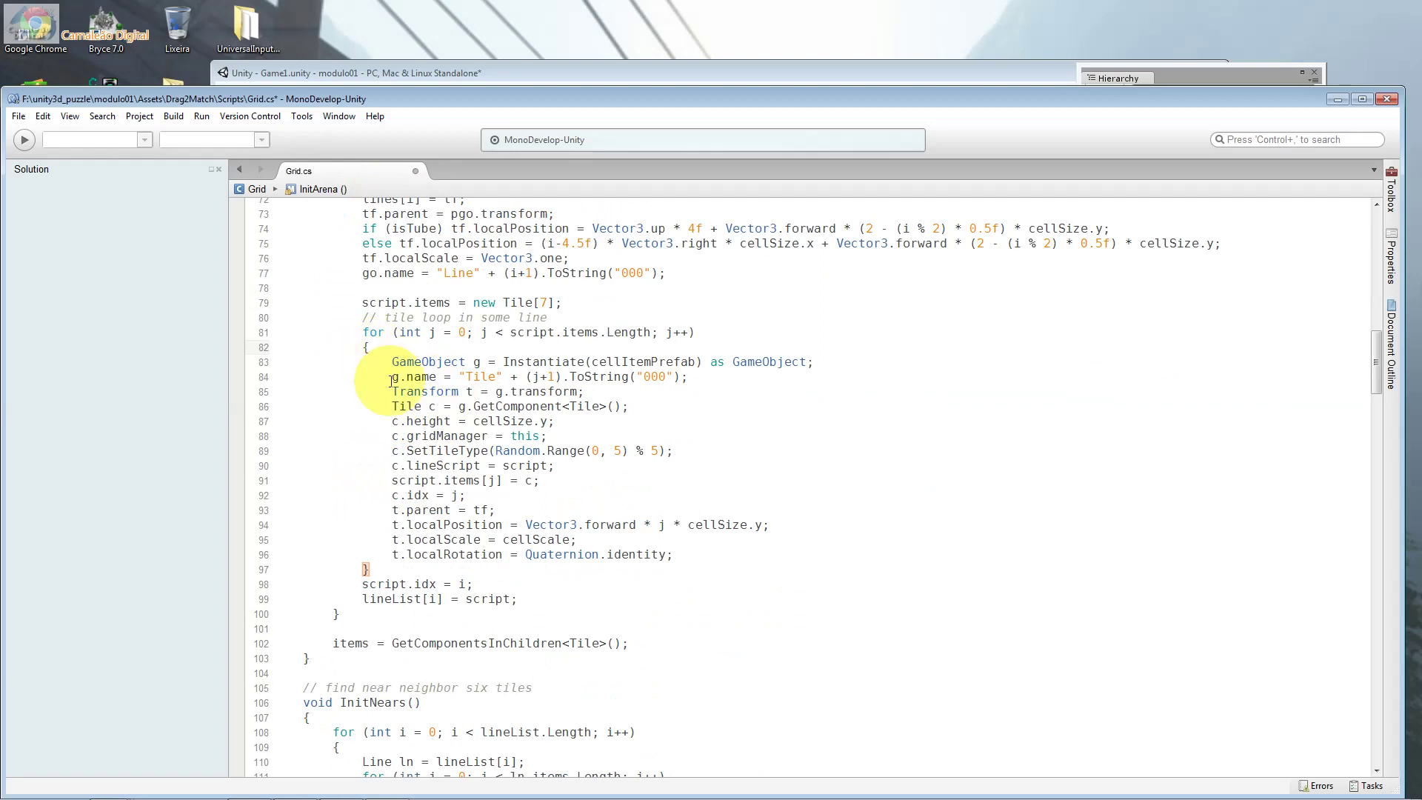
scroll(348, 363, "up", 7)
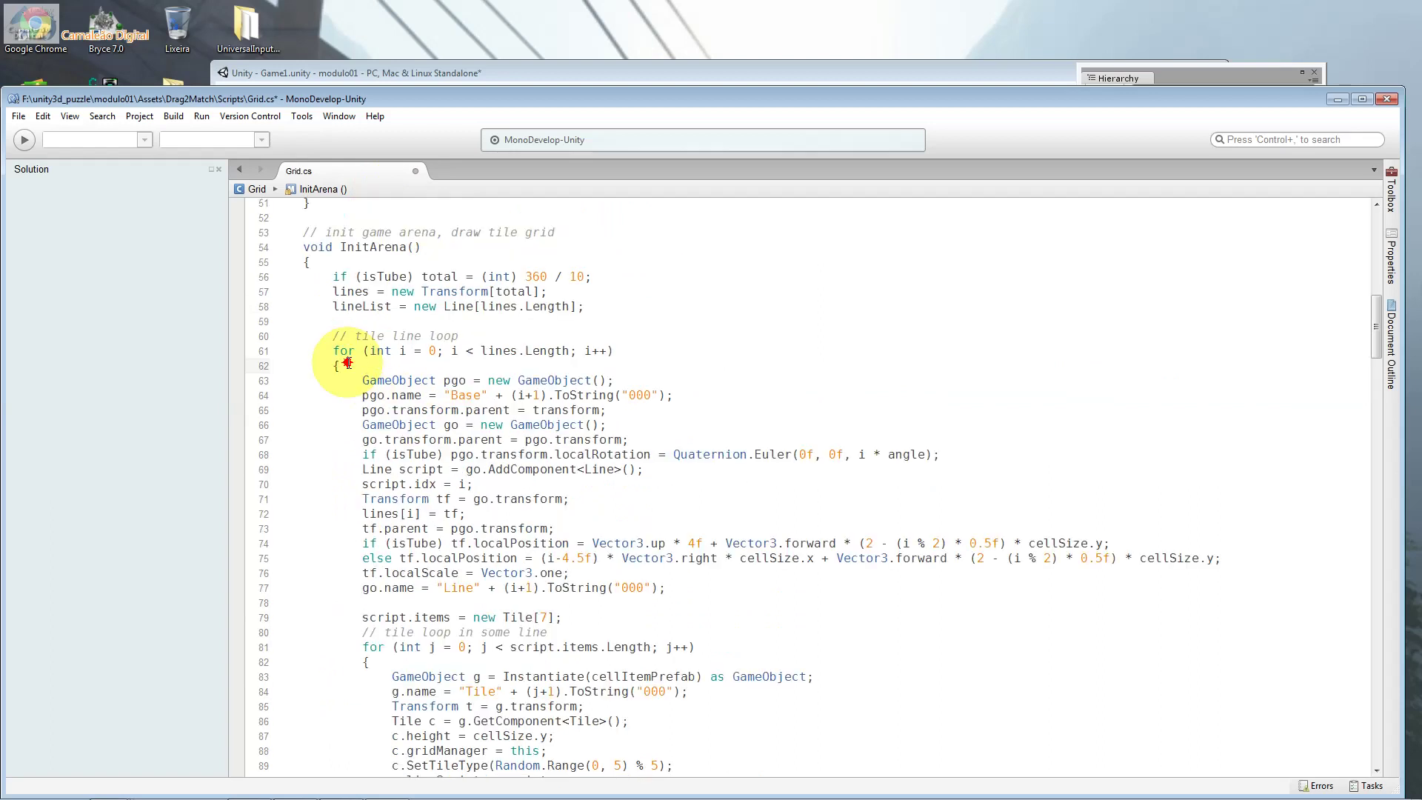
scroll(348, 363, "down", 6)
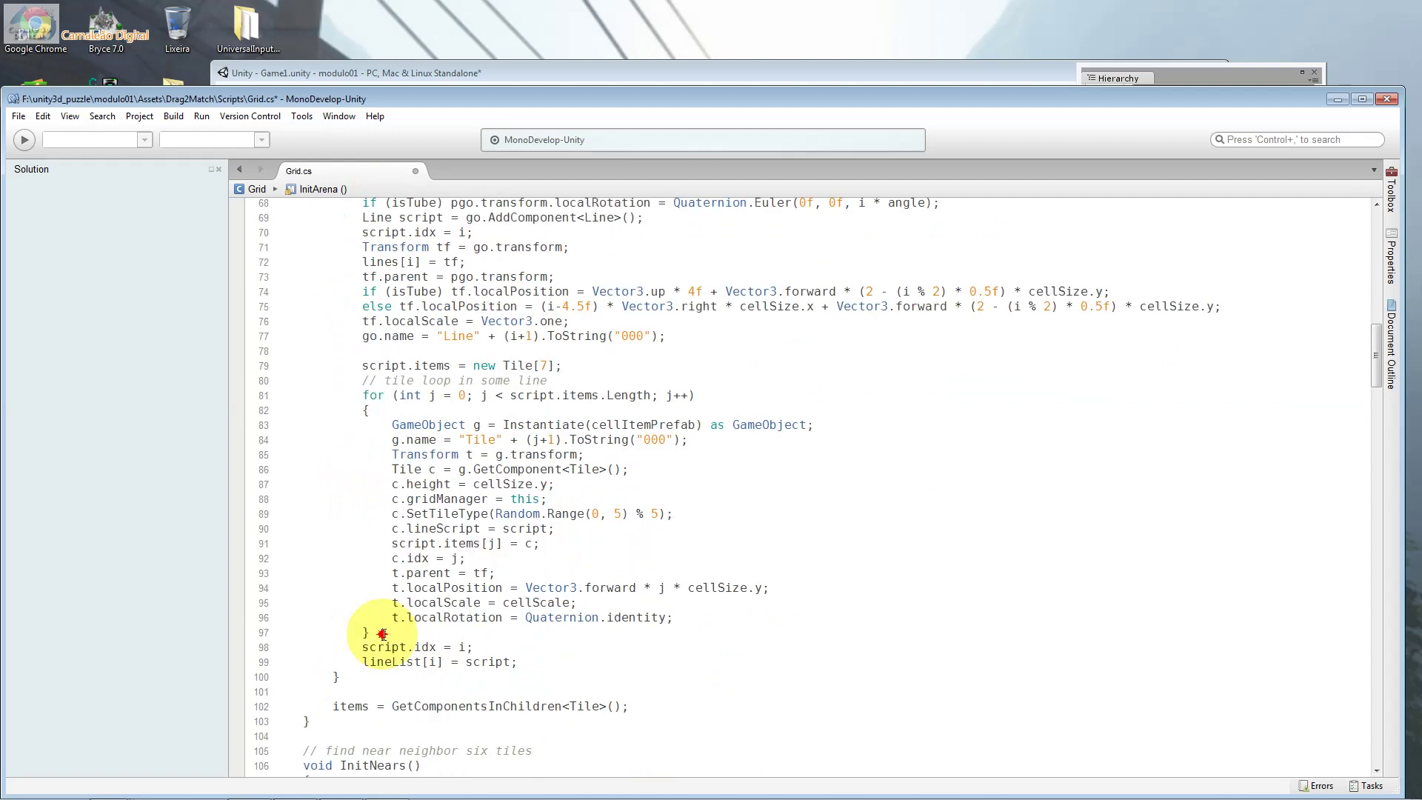
scroll(383, 634, "up", 4)
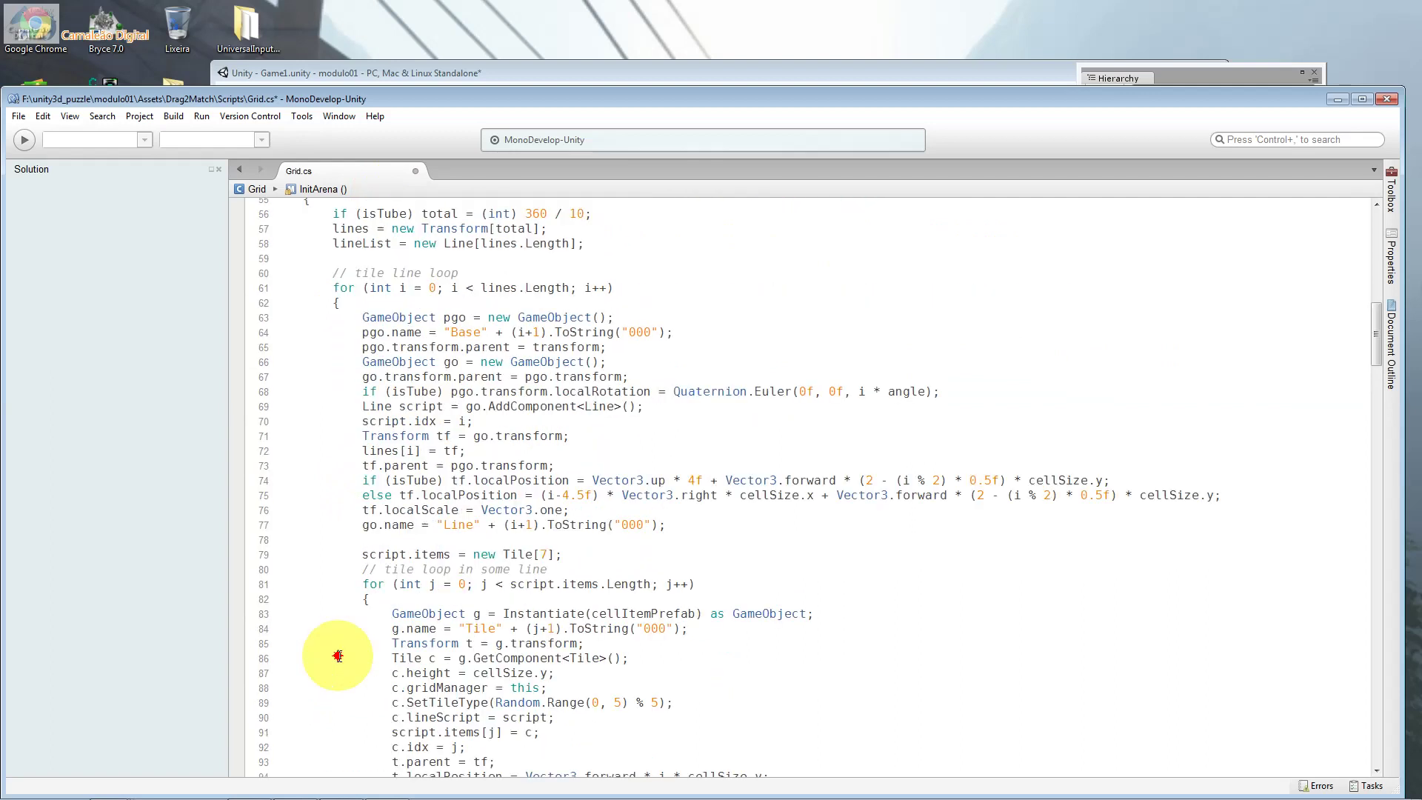
scroll(337, 656, "down", 4)
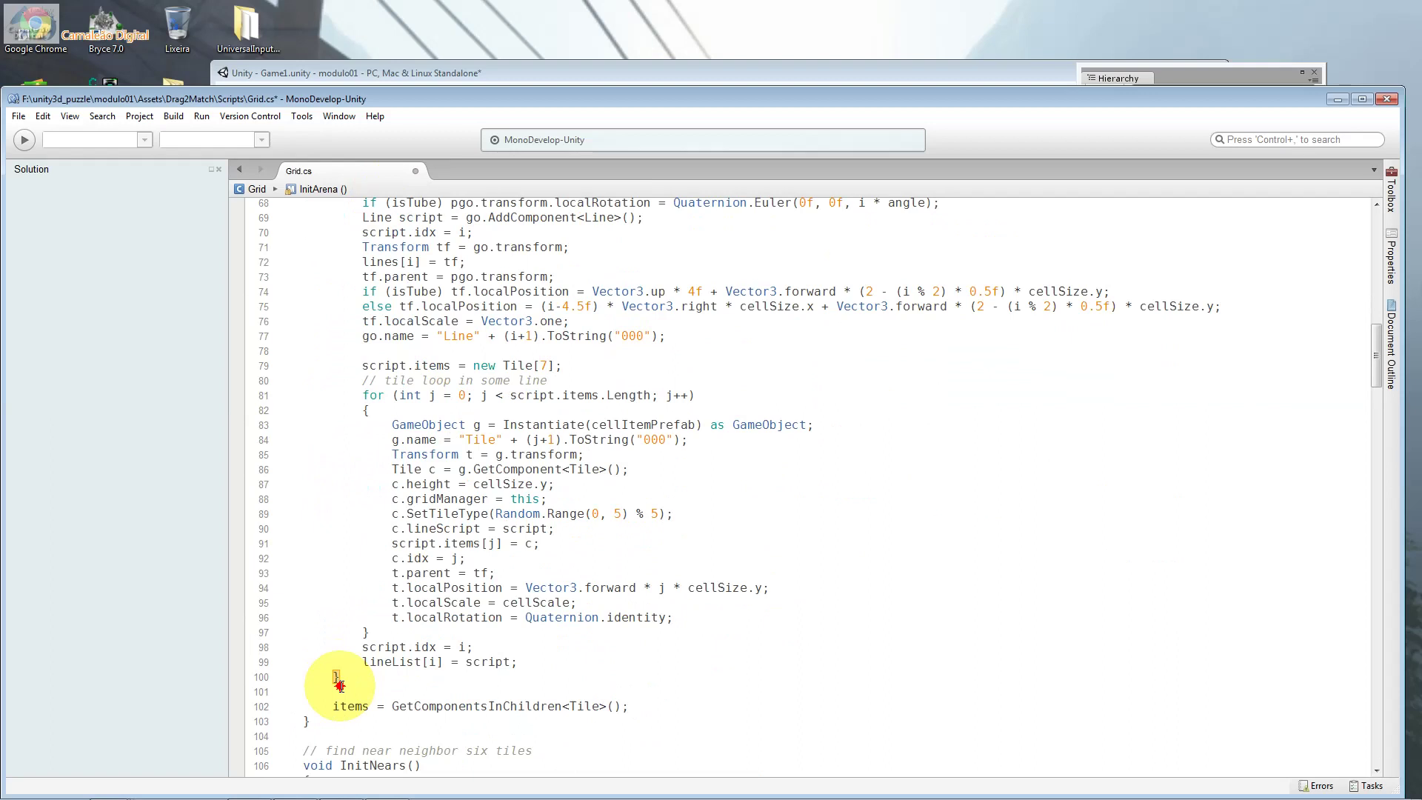
key("ctrl+shift+b")
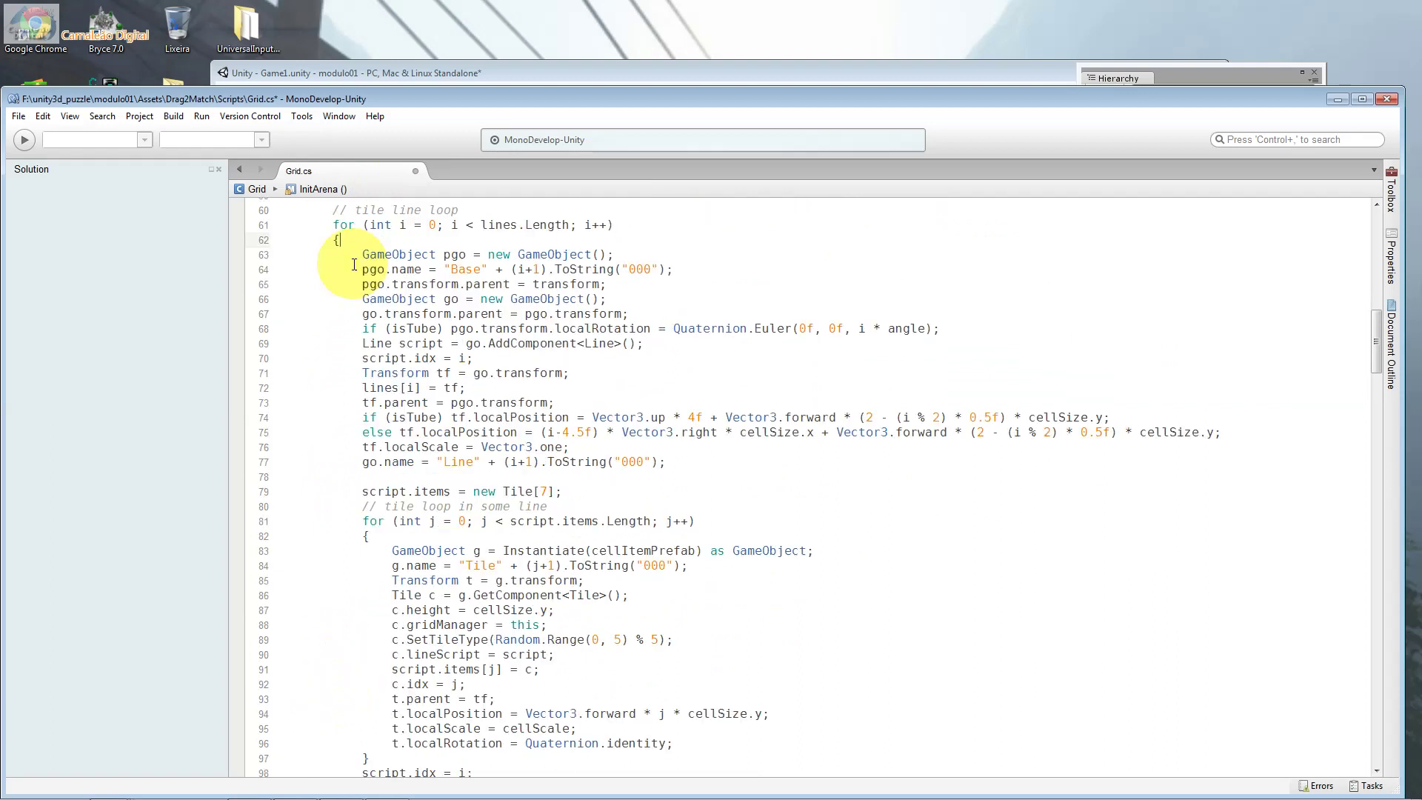
Highlight the tile-line loop body (lines 63–79) and the tile loop below it.
left_click_drag(354, 265, 728, 498)
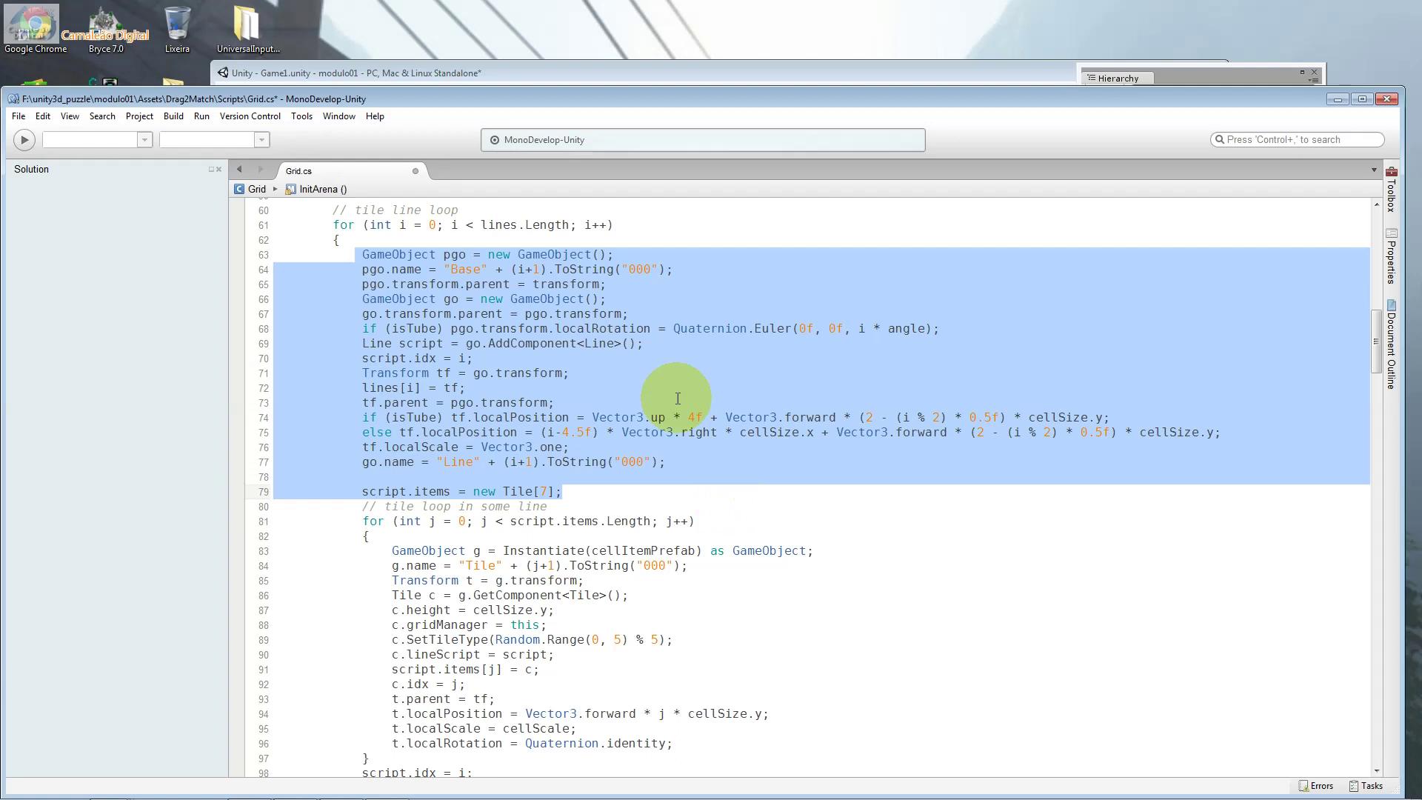
scroll(629, 437, "down", 2)
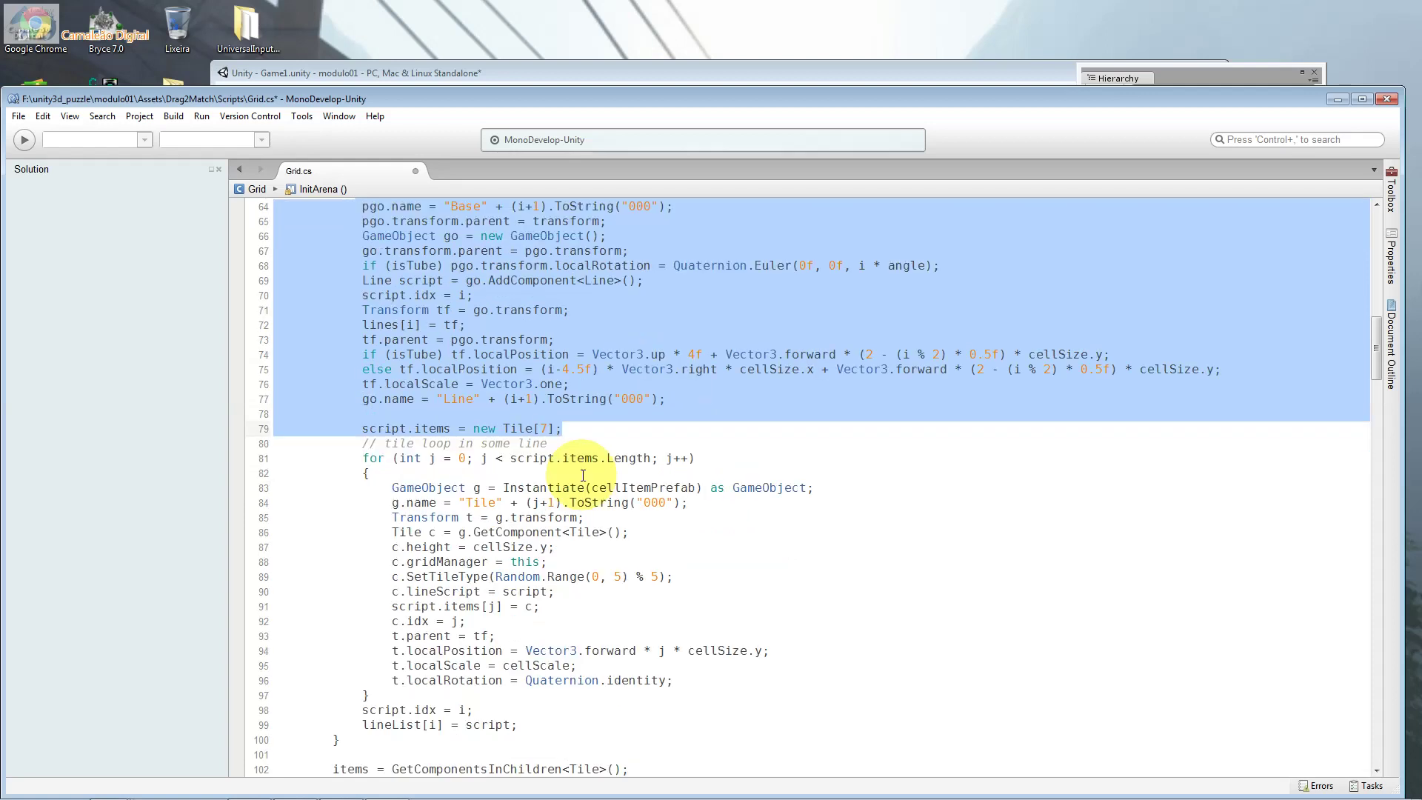
scroll(583, 475, "down", 2)
left_click_drag(540, 439, 548, 602)
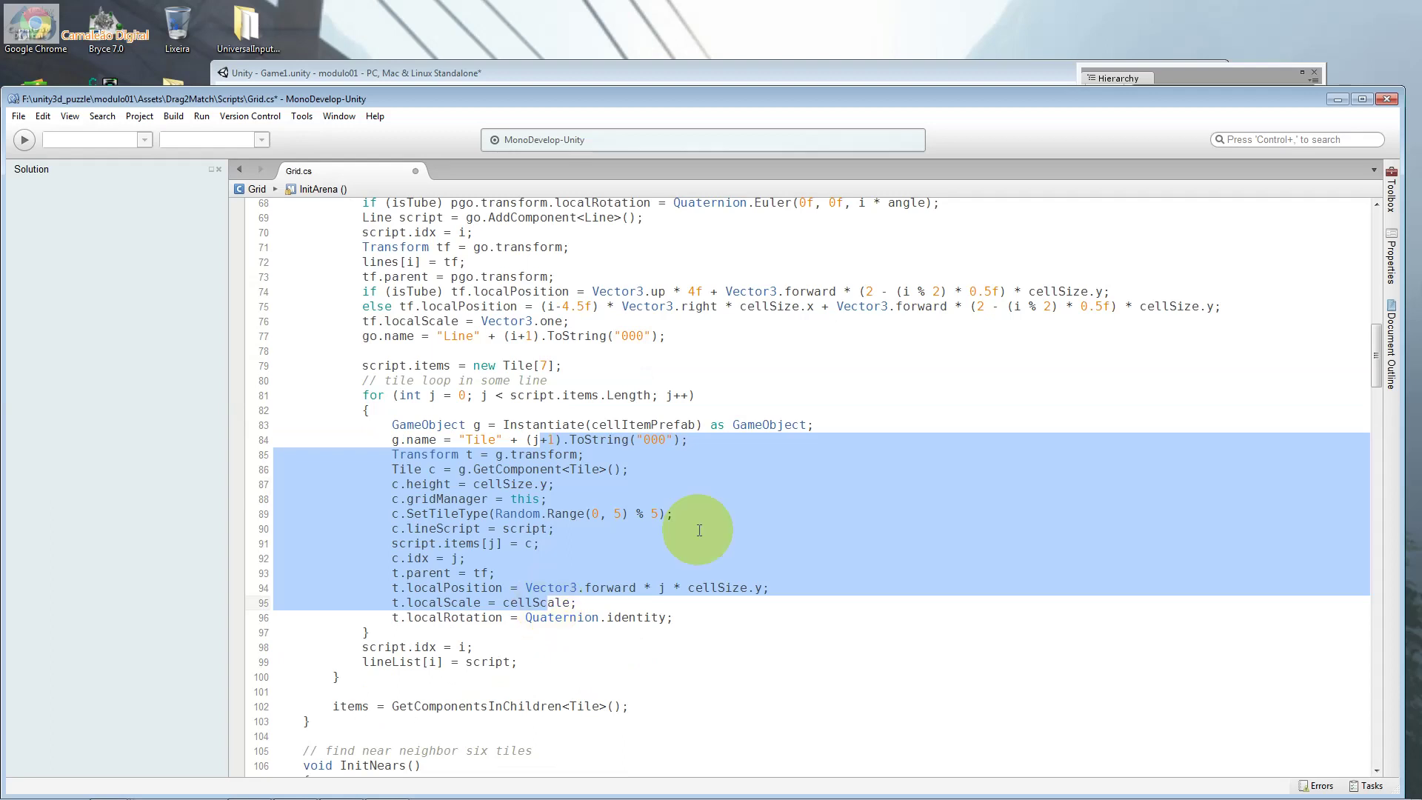
scroll(700, 531, "up", 2)
left_click(689, 390)
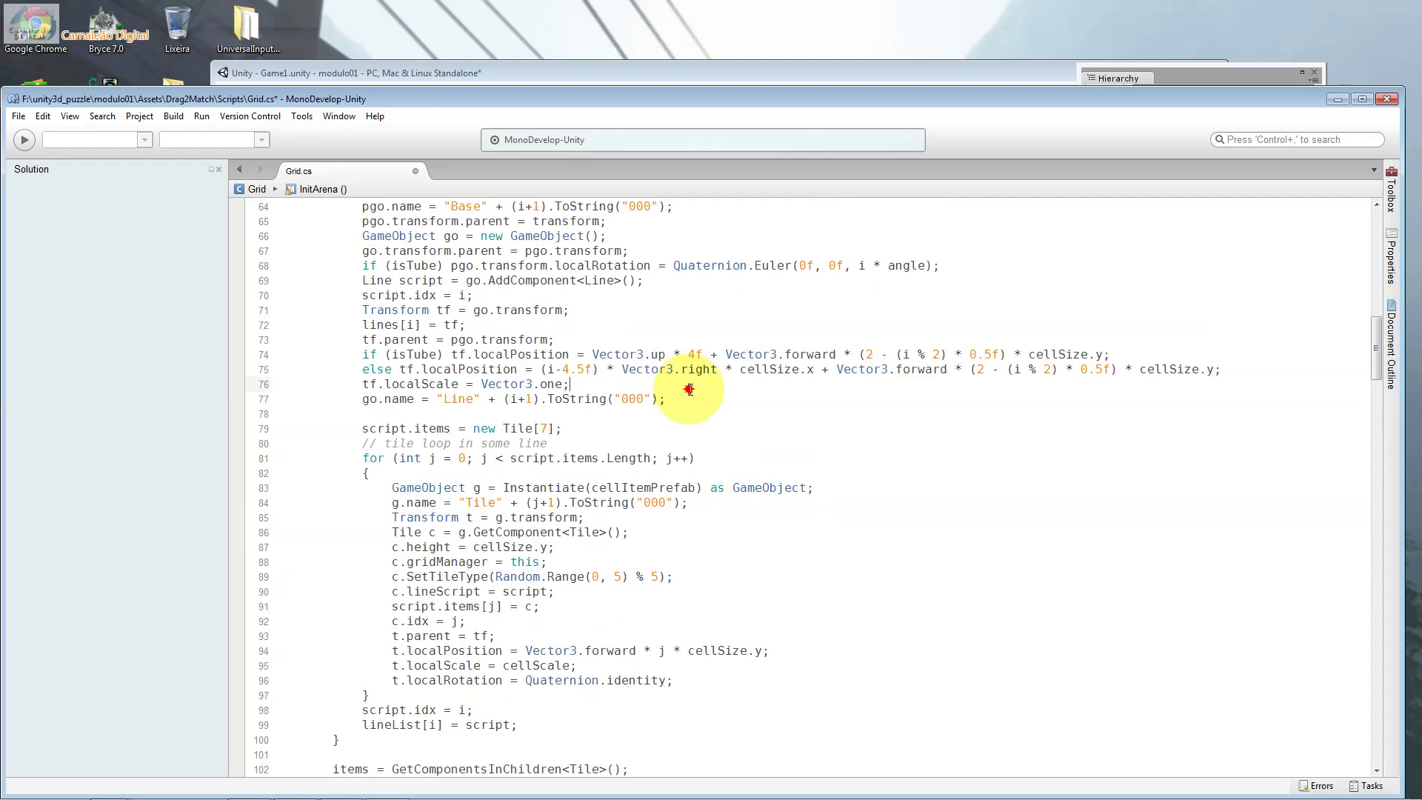
Scroll back to the top and close MonoDevelop without saving Grid.cs.
left_click_drag(689, 399, 518, 207)
scroll(540, 270, "up", 6)
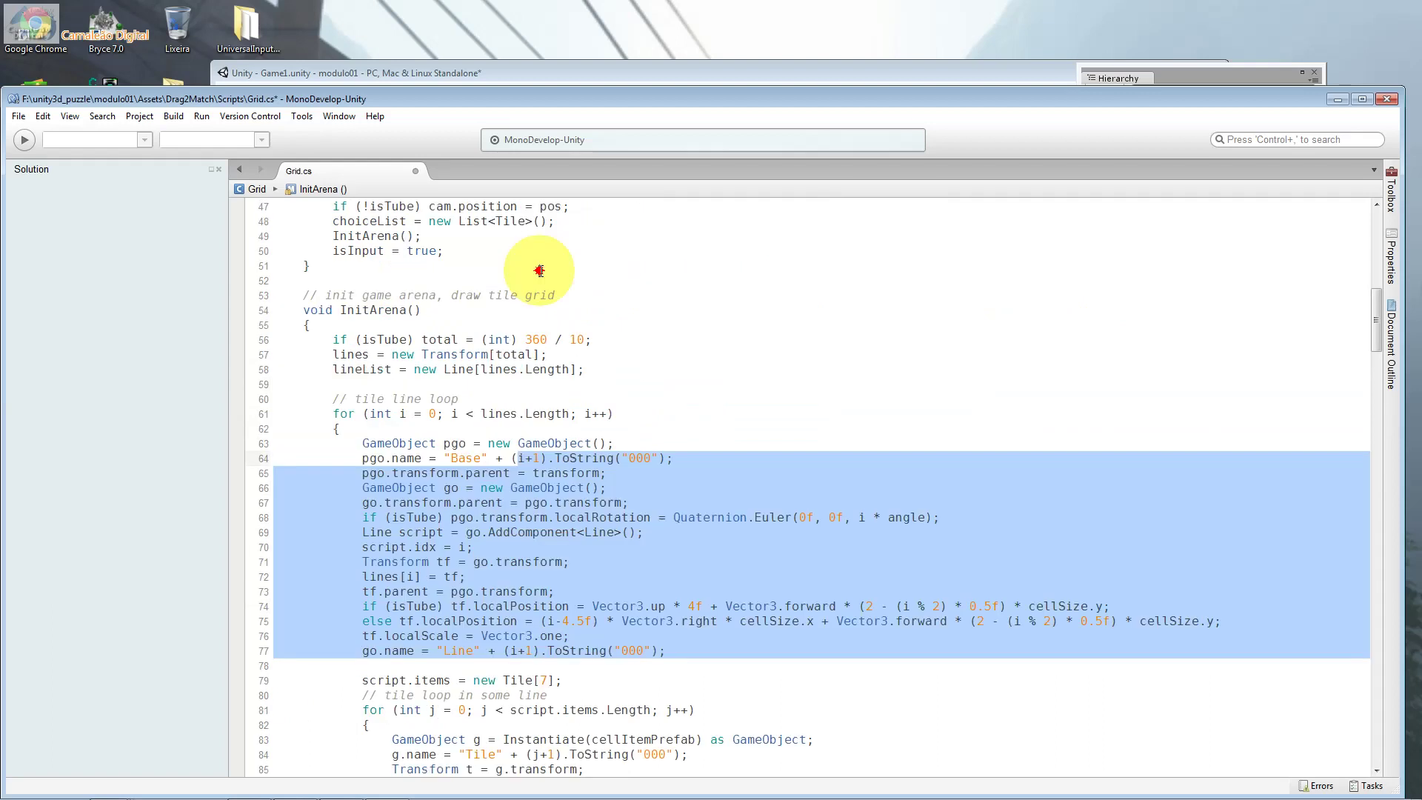
scroll(539, 271, "up", 4)
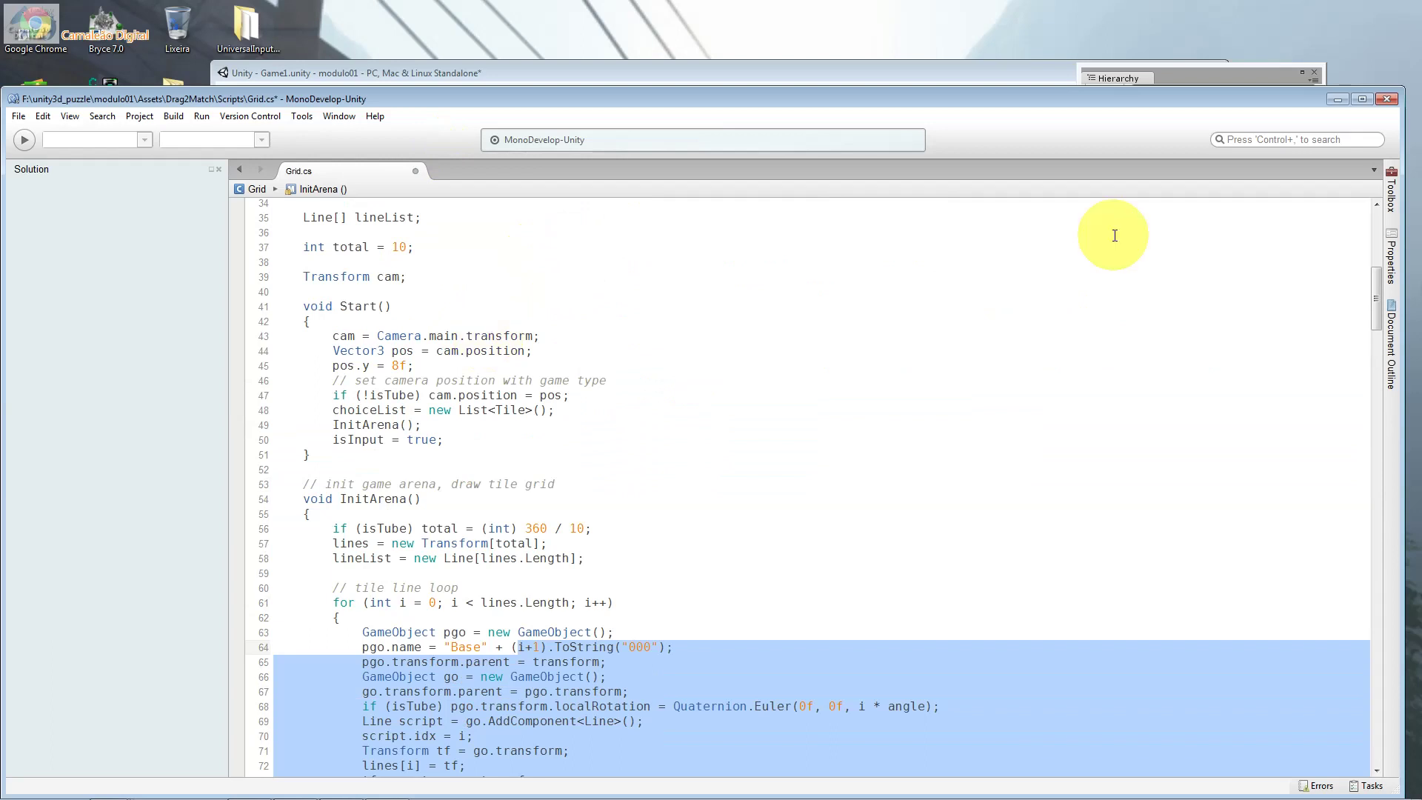
scroll(810, 282, "up", 4)
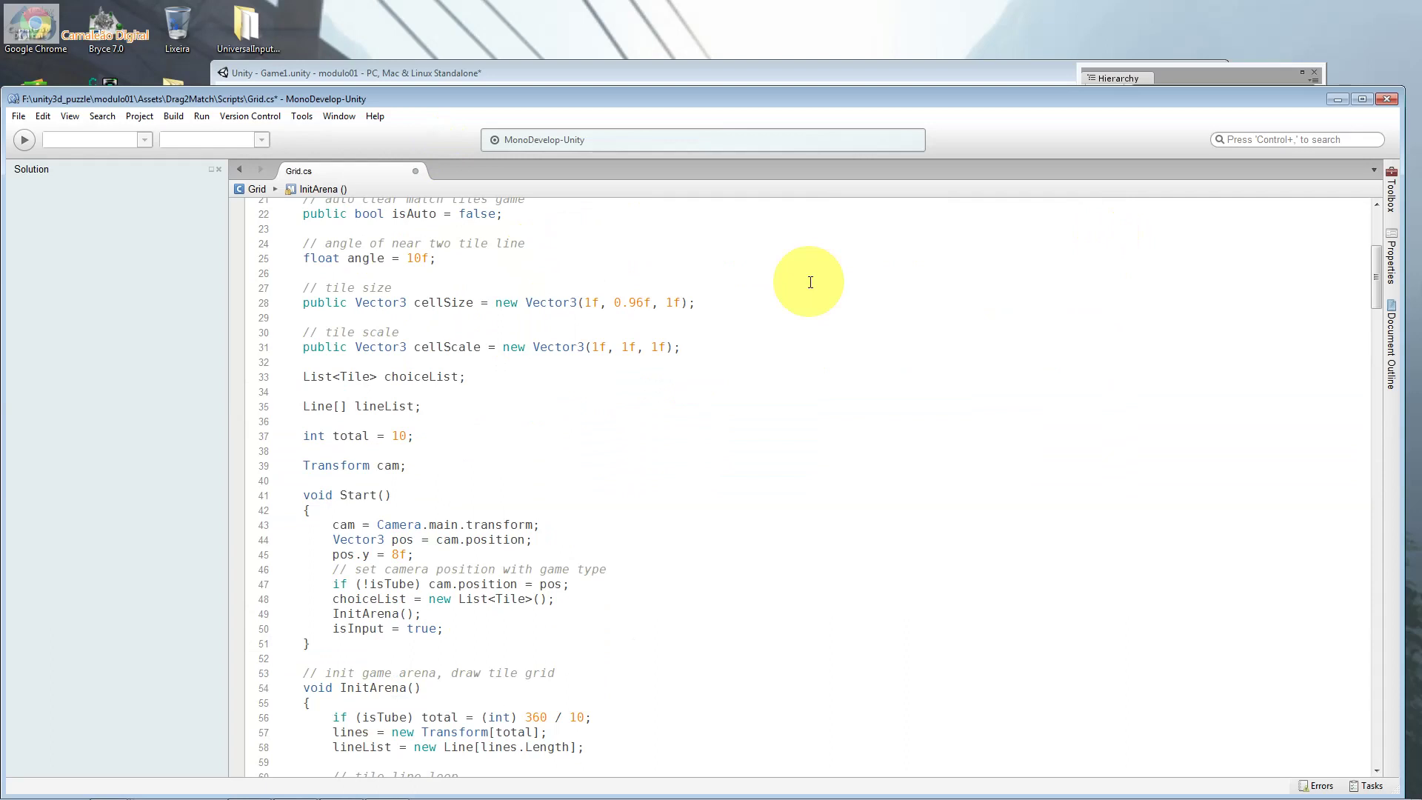
left_click(1388, 101)
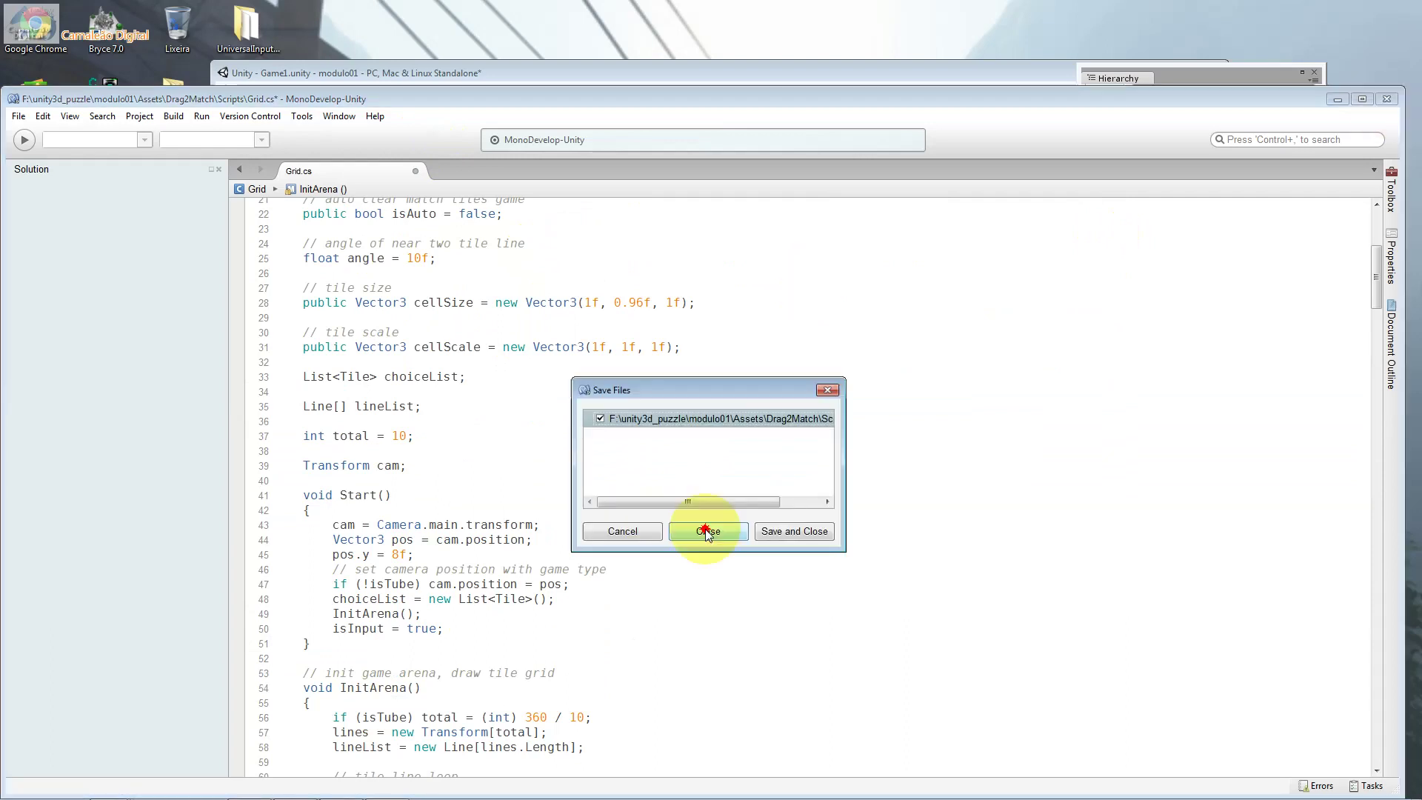
left_click(706, 531)
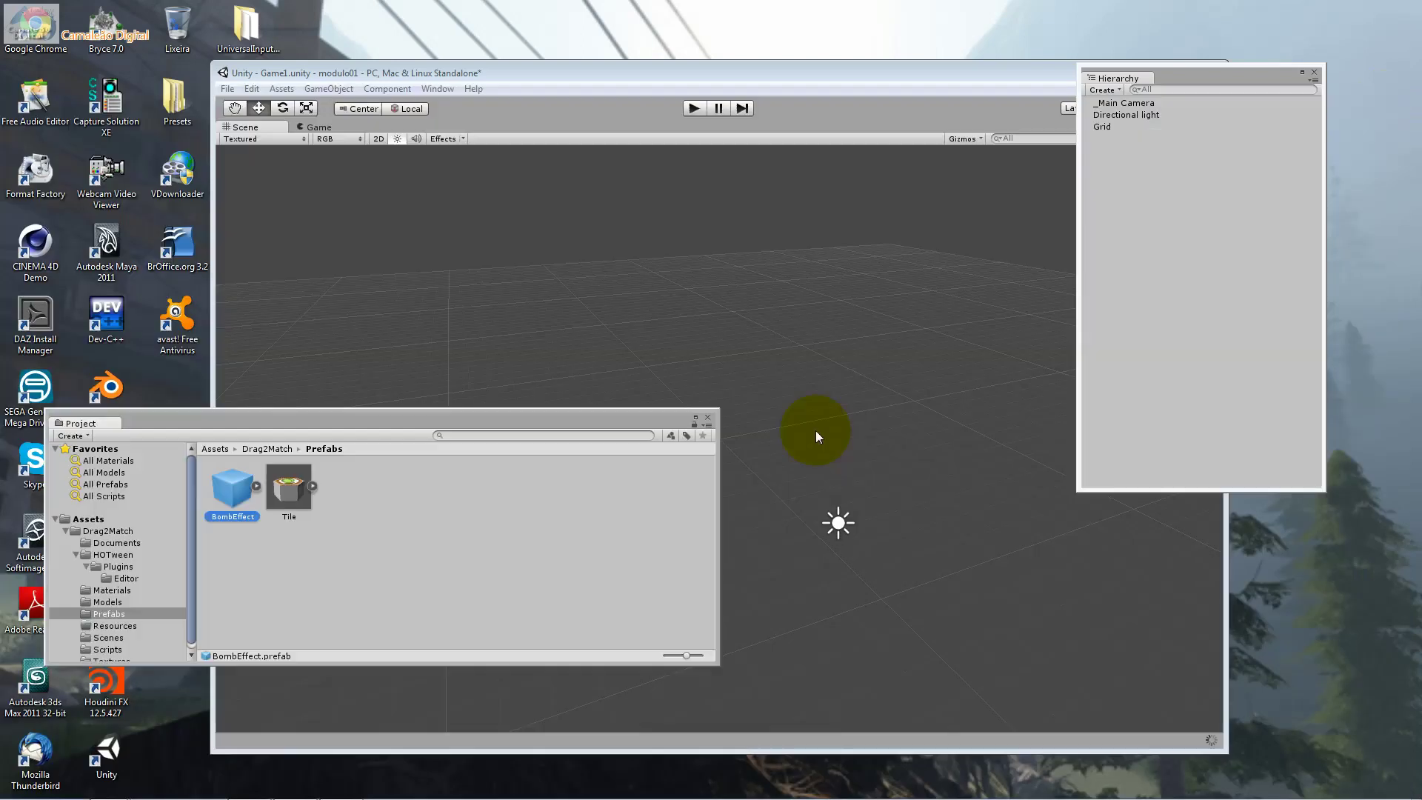
left_click(348, 432)
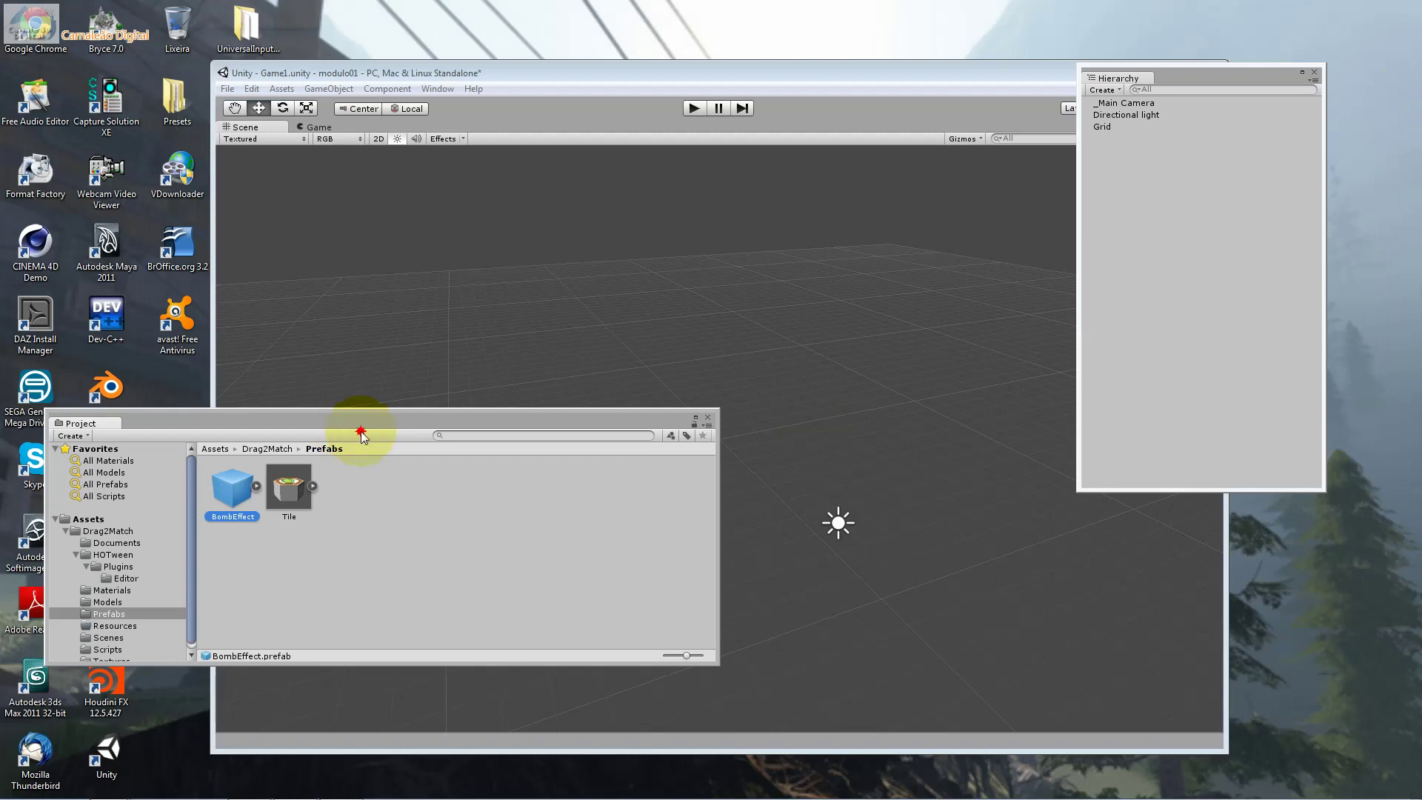
mouse_move(1212, 545)
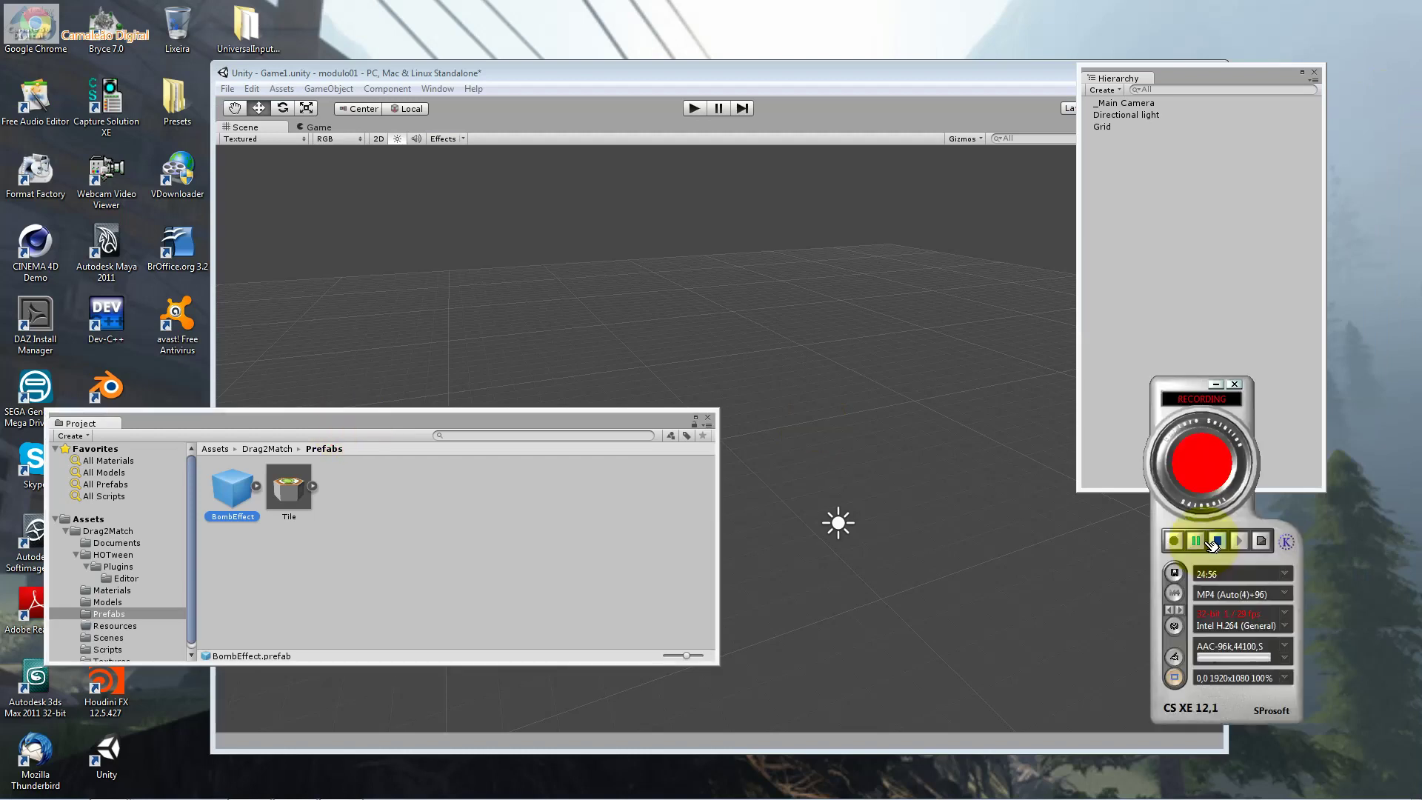